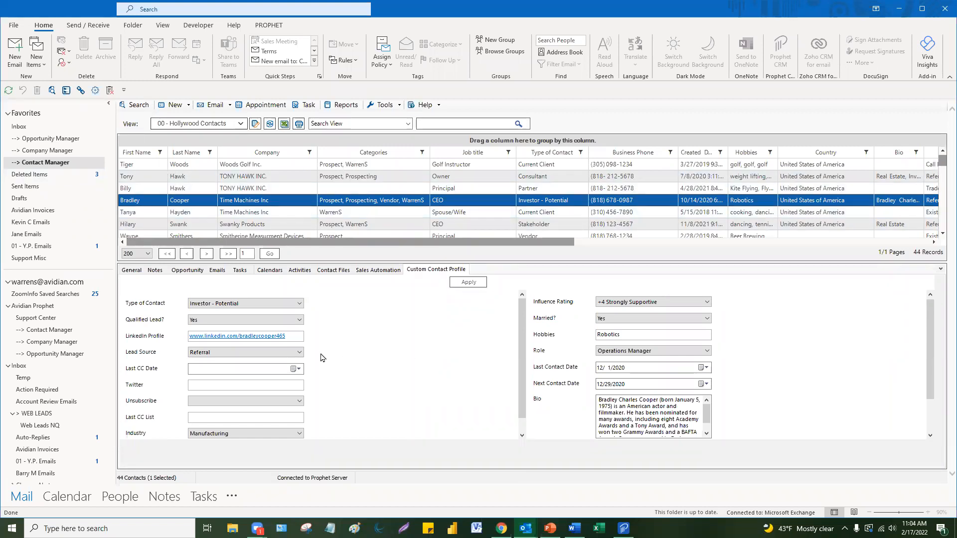
- Check the Type of Contact and Married options for the selected Time Machines Inc CEO, and view the full contact record
left_click(264, 305)
left_click(266, 305)
left_click(633, 319)
left_click(634, 323)
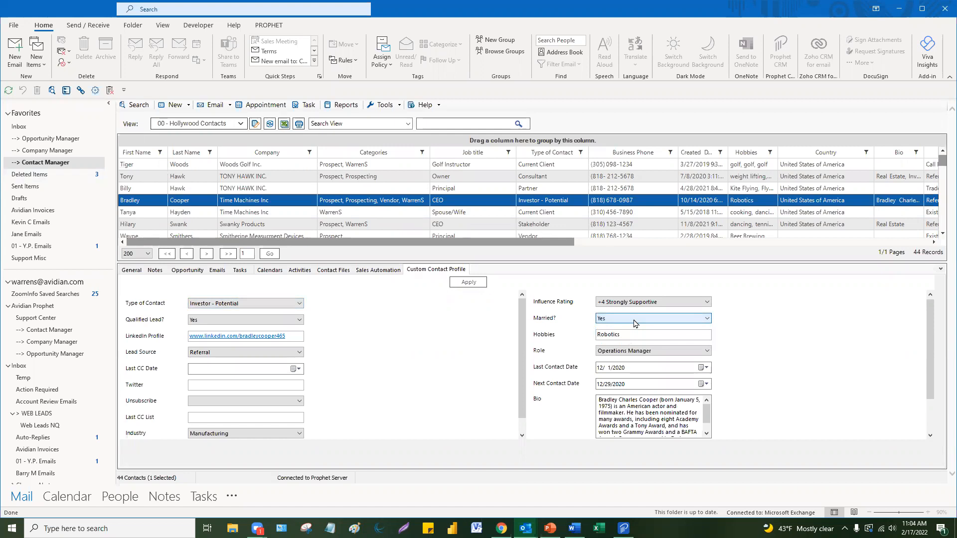
double_click(347, 202)
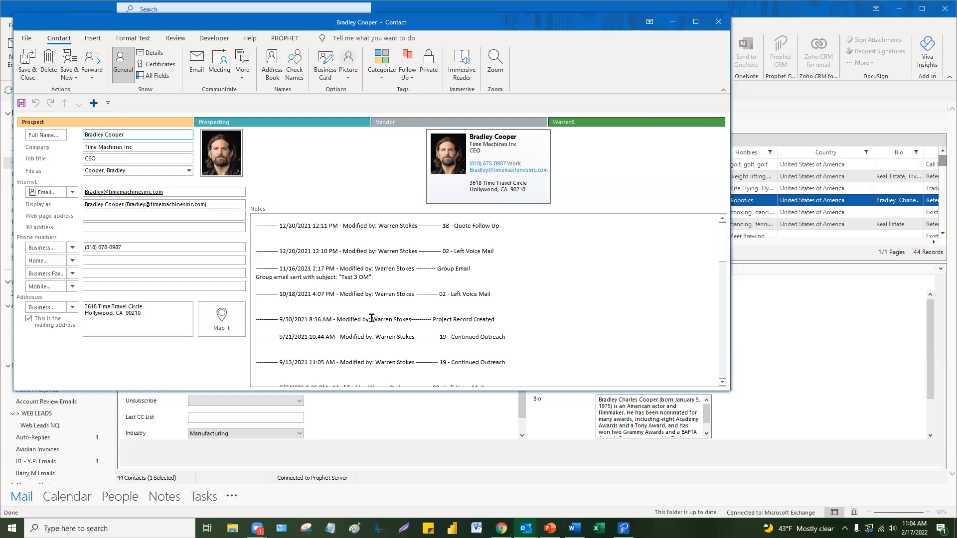
left_click(718, 21)
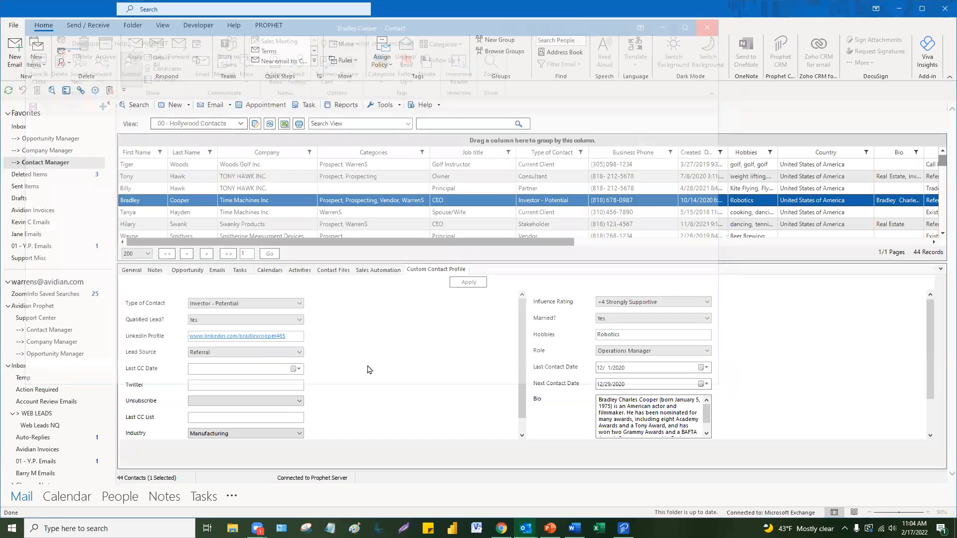
left_click(345, 334)
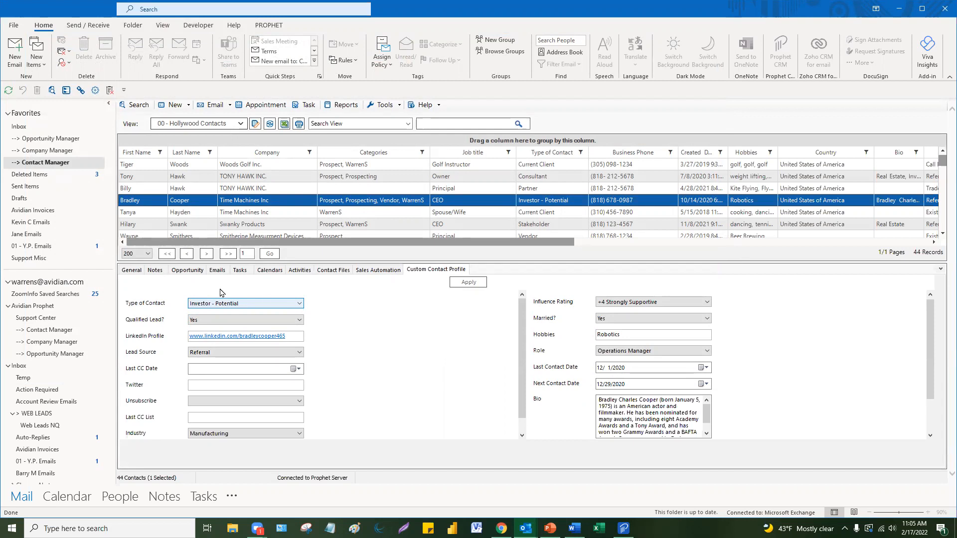
- Set the selected contact's Type of Contact to Current Client and check the Qualified Lead field
left_click(299, 303)
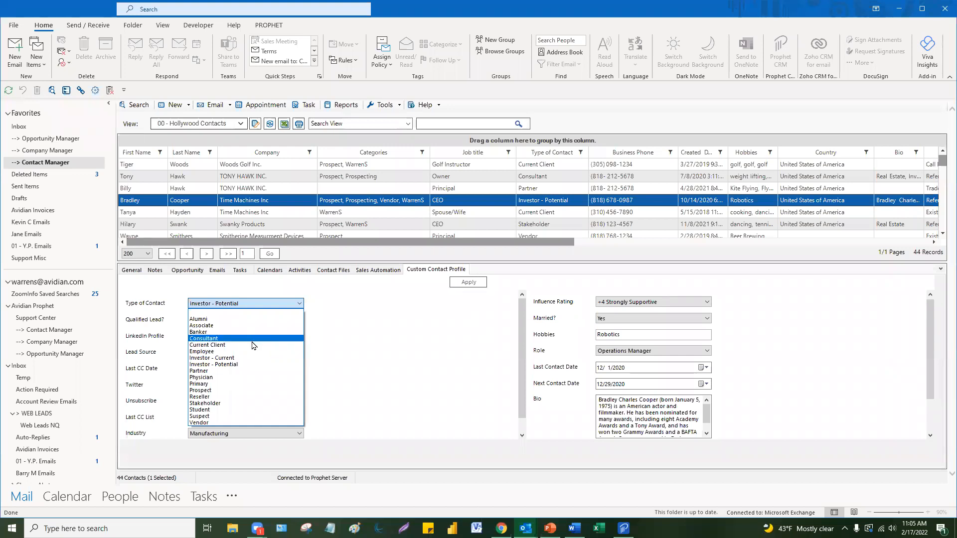
left_click(253, 345)
left_click(280, 322)
left_click(280, 321)
left_click(259, 337)
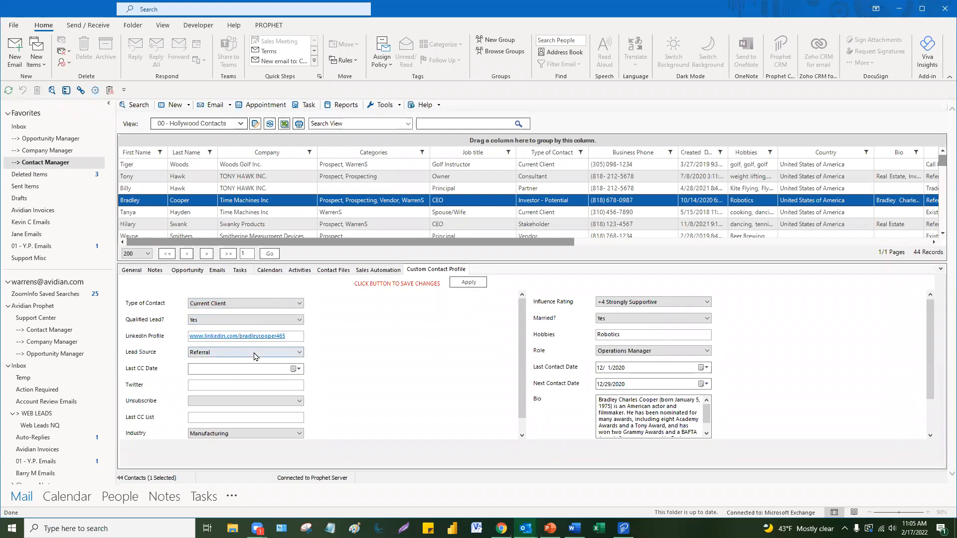
- Examine the Influence Rating, Married, Hobbies and Role fields in the contact's custom profile
left_click(658, 302)
left_click(659, 303)
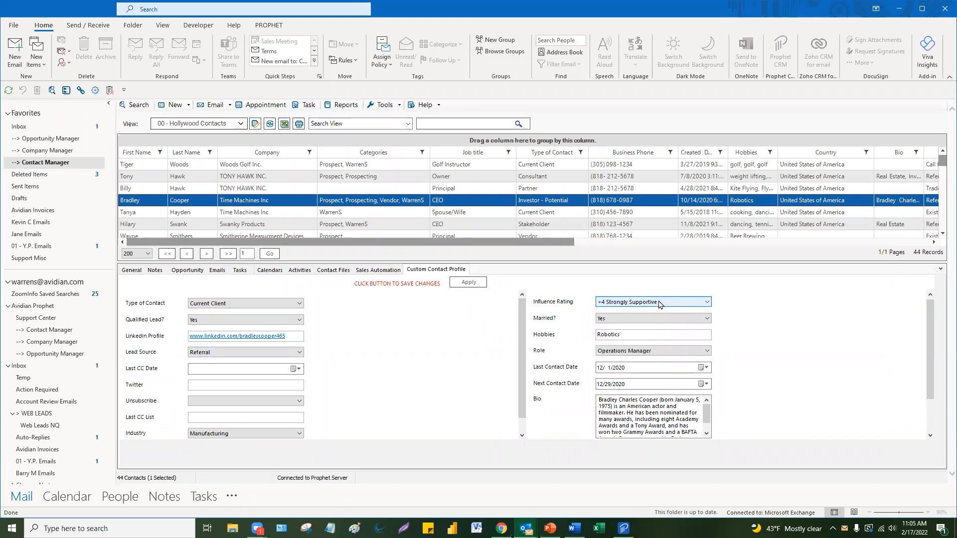
left_click(627, 319)
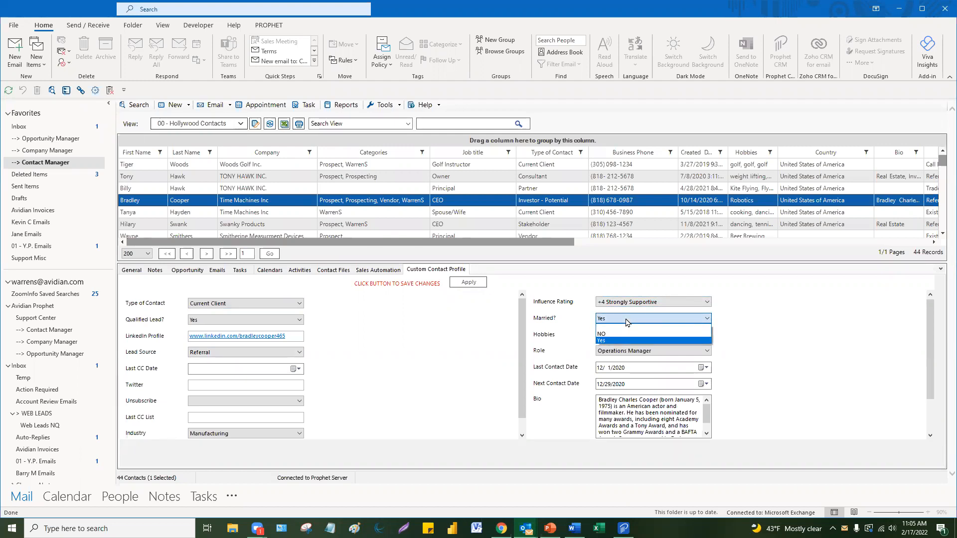
left_click(627, 322)
key("Tab")
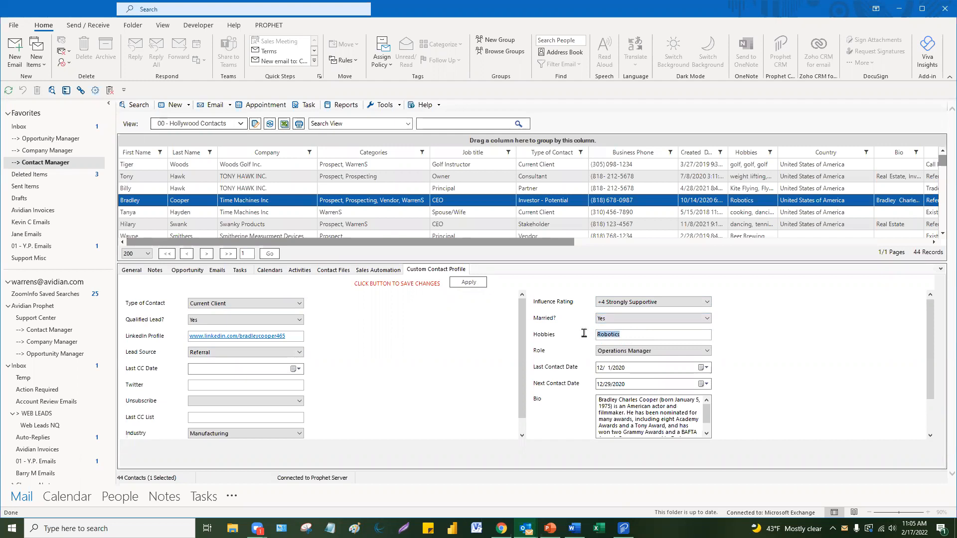
left_click(635, 350)
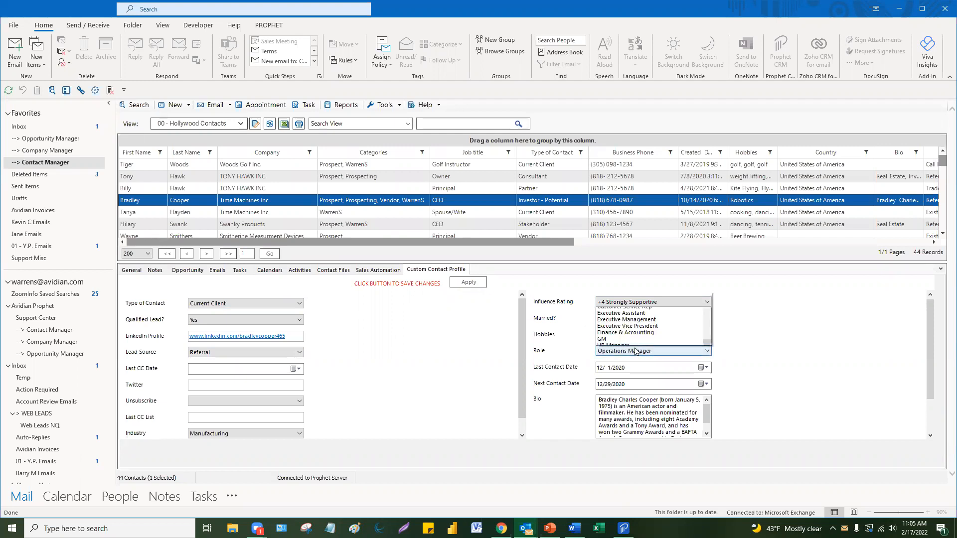
left_click(635, 350)
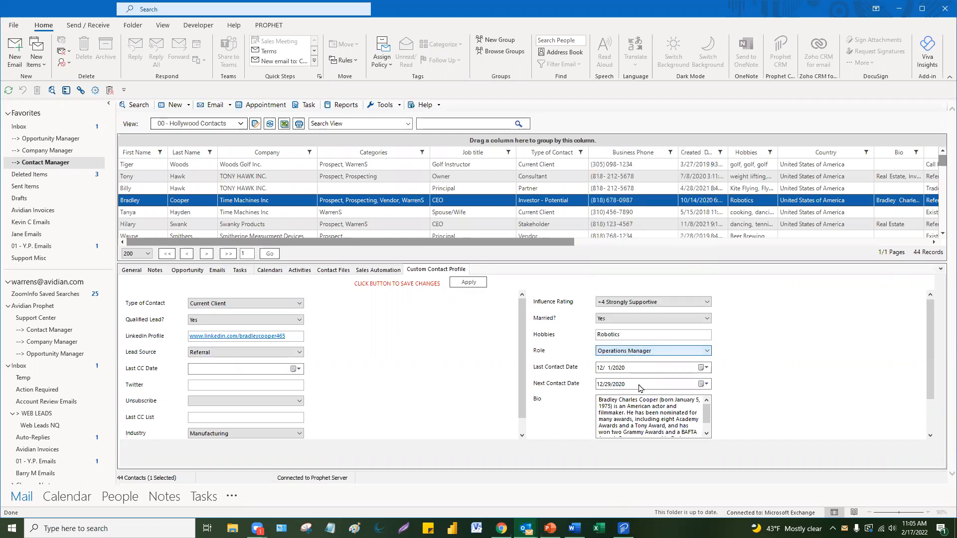
- Examine the Last Contact Date, Hobbies, Bio and Lead Source fields in the contact's custom profile
left_click(704, 367)
left_click(704, 368)
left_click(687, 354)
left_click(686, 354)
left_click(642, 332)
left_click_drag(642, 332, 588, 335)
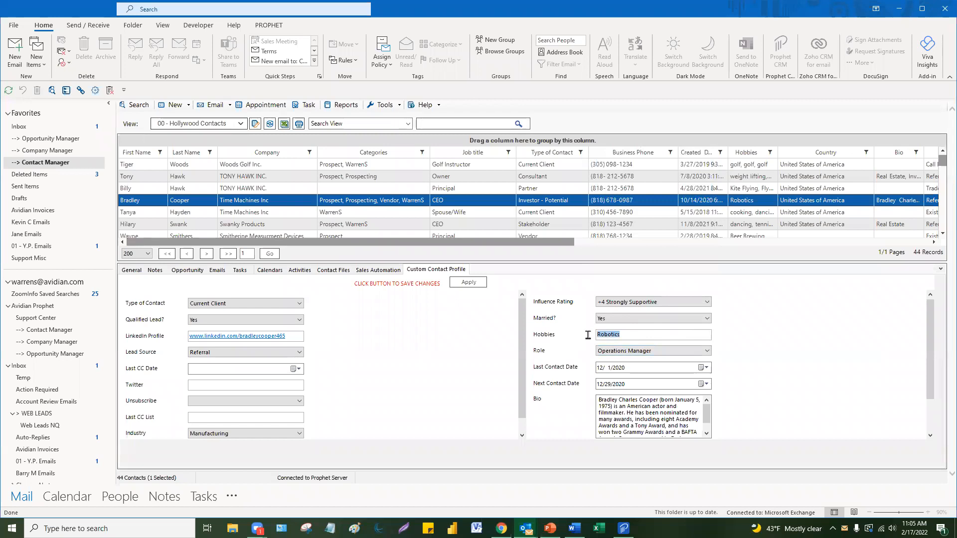
left_click(638, 333)
left_click_drag(598, 400, 678, 429)
left_click(666, 419)
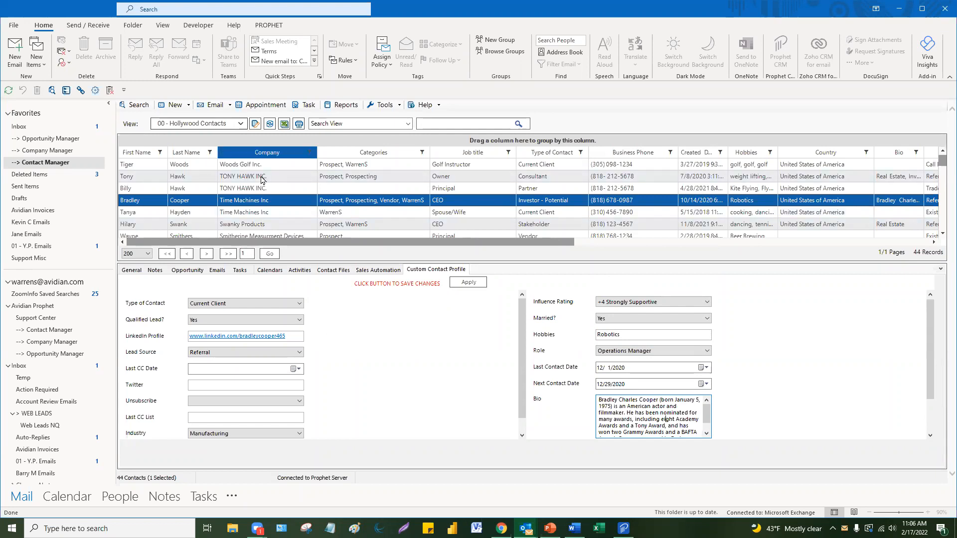
left_click(229, 353)
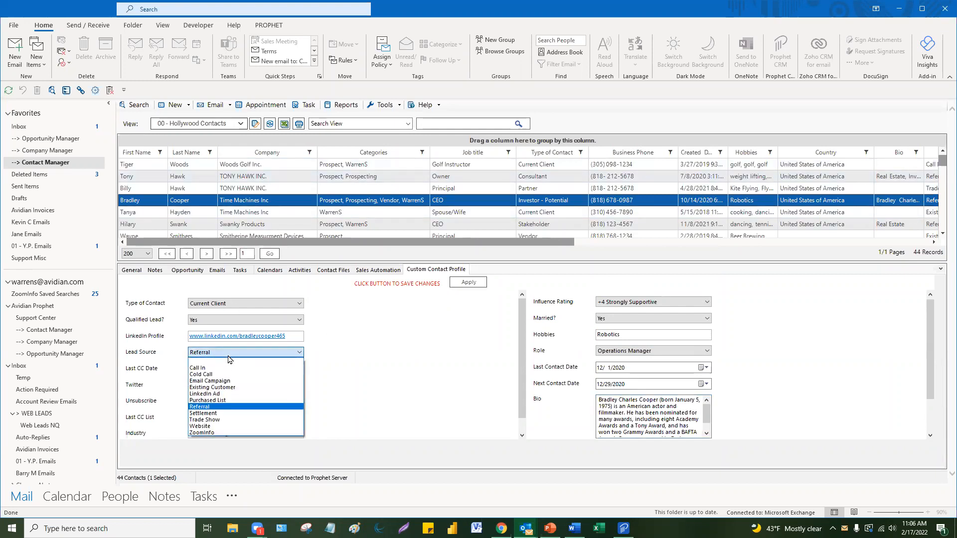
left_click(229, 357)
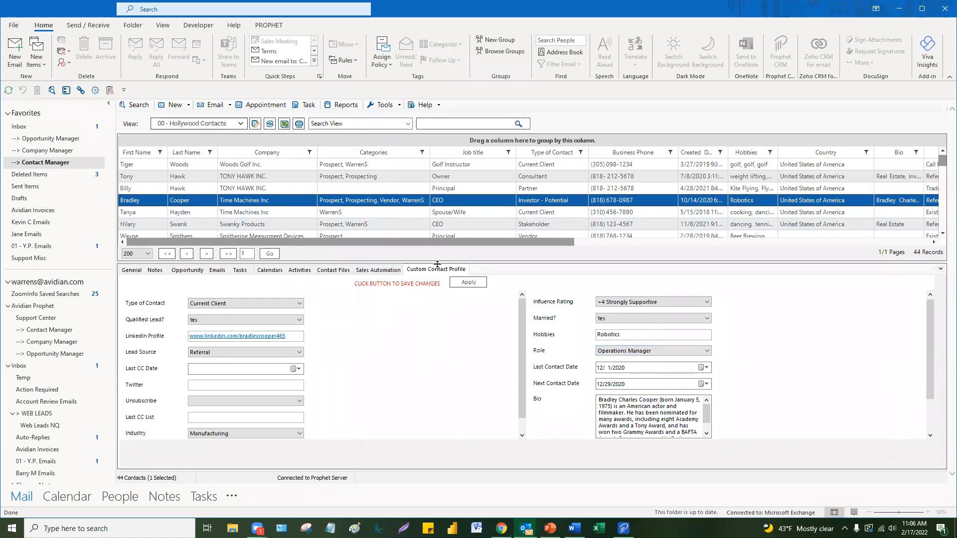
- Collapse the contact detail area so that the contact grid uses the full height
left_click(940, 272)
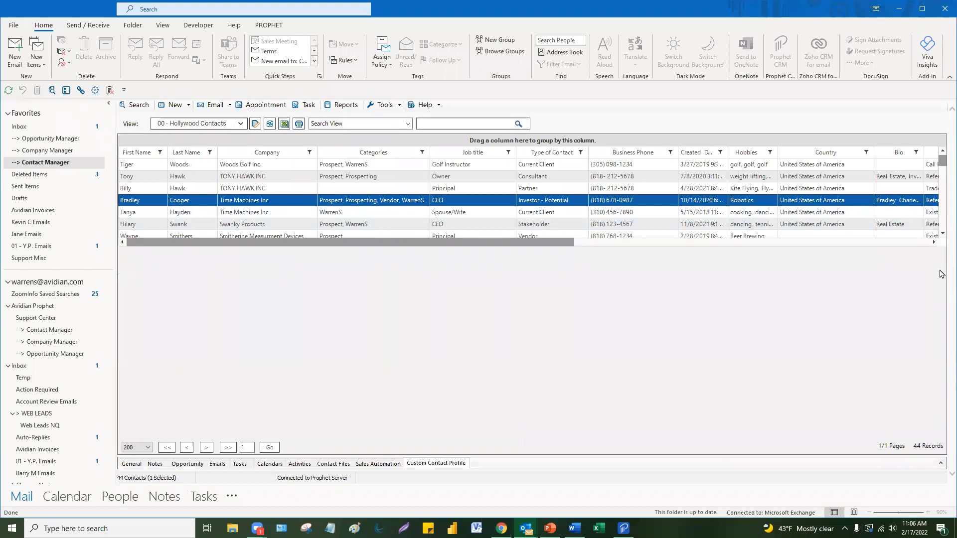
left_click(940, 464)
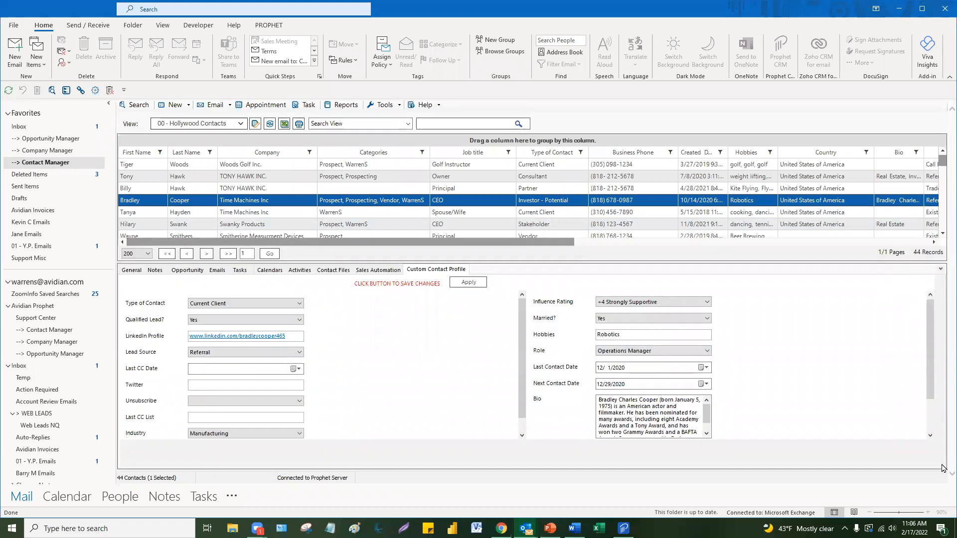
left_click(941, 272)
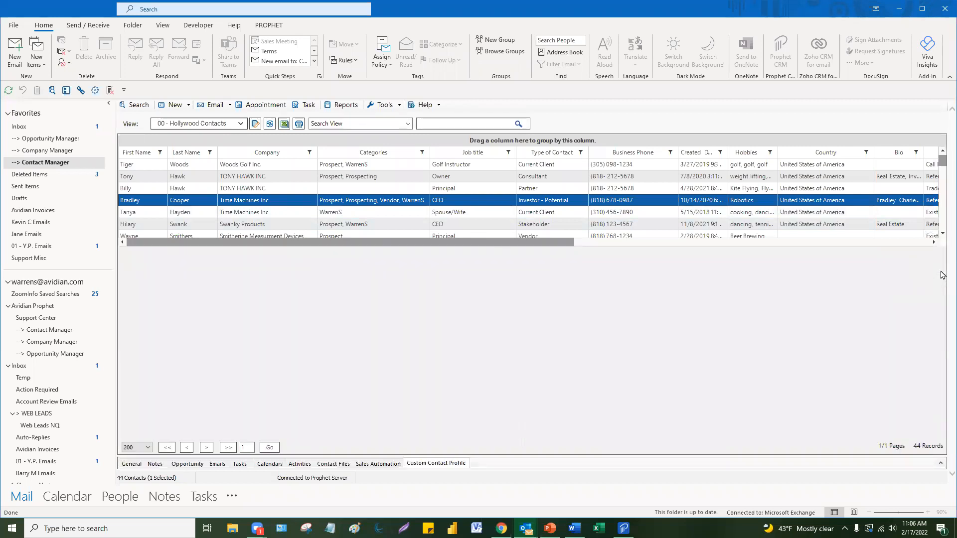
scroll(651, 216, "down", 1)
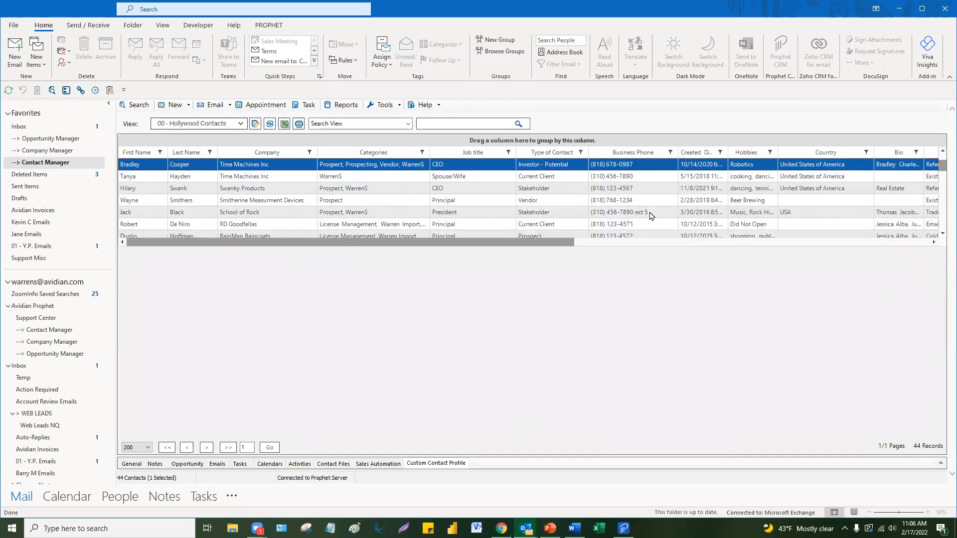
scroll(647, 217, "up", 1)
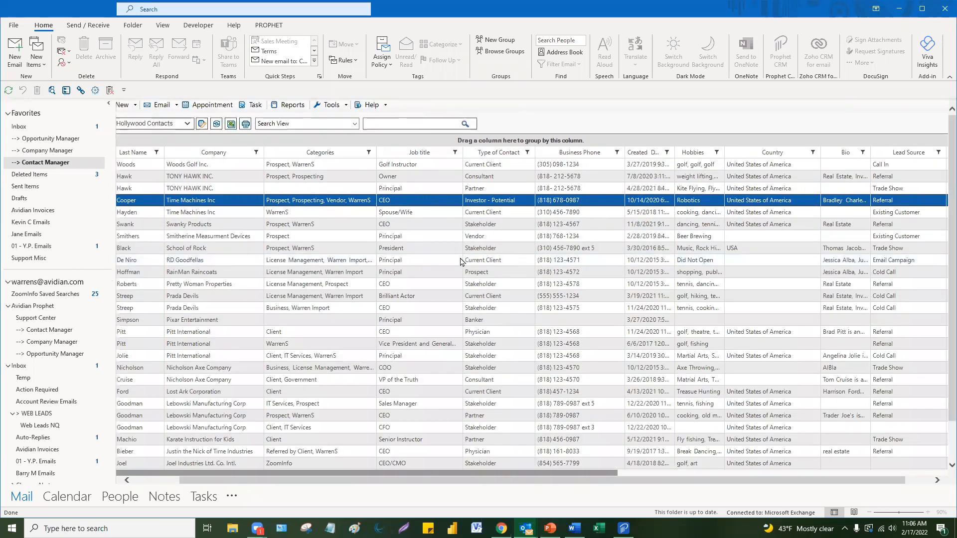
- Examine the columns of the contact grid, including City, State/Province and Zip/Postal Code
left_click_drag(237, 485, 190, 483)
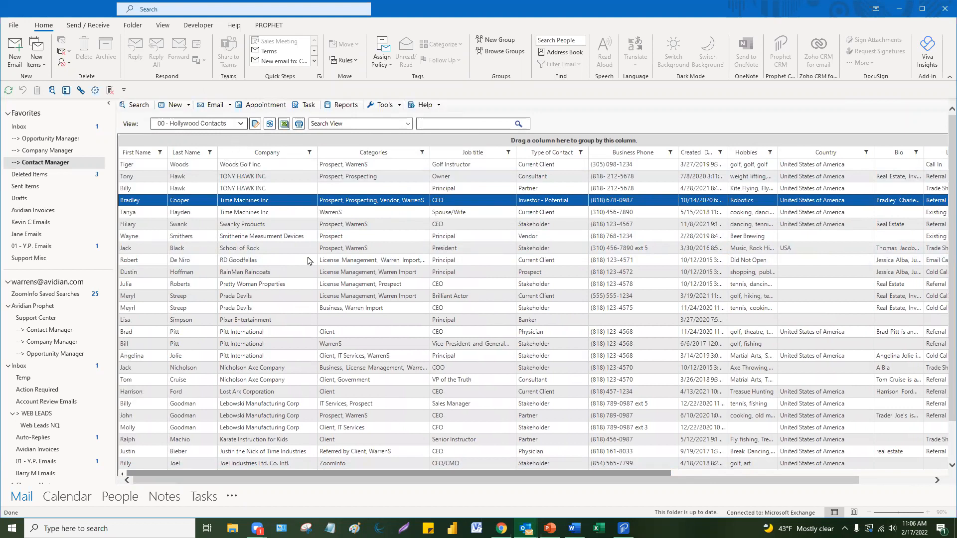
left_click_drag(403, 476, 761, 478)
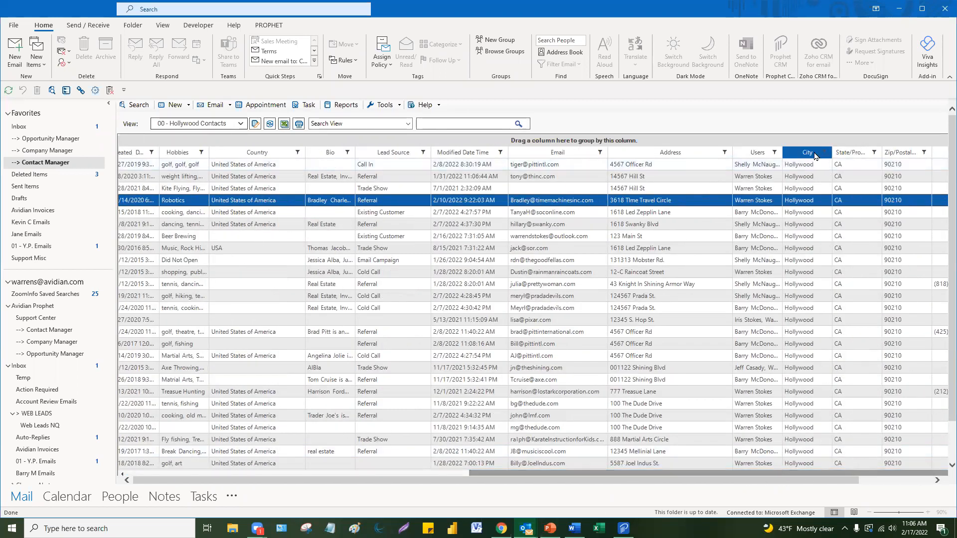
key("ctrl")
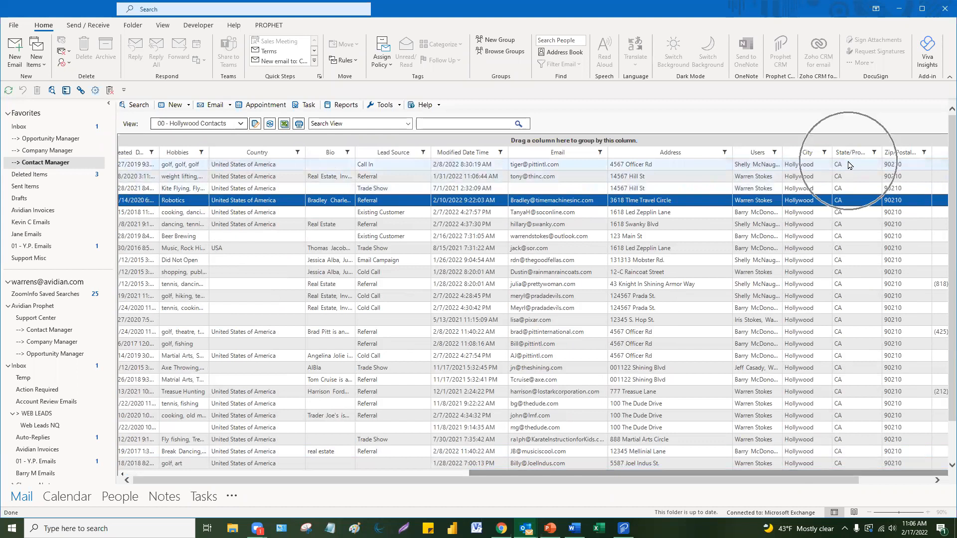
key("ctrl")
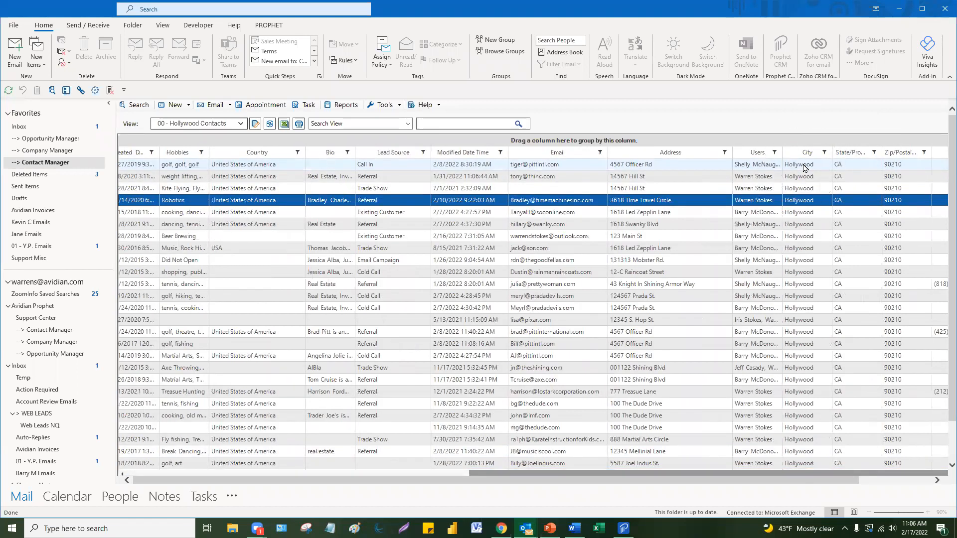
key("ctrl")
left_click_drag(538, 474, 156, 477)
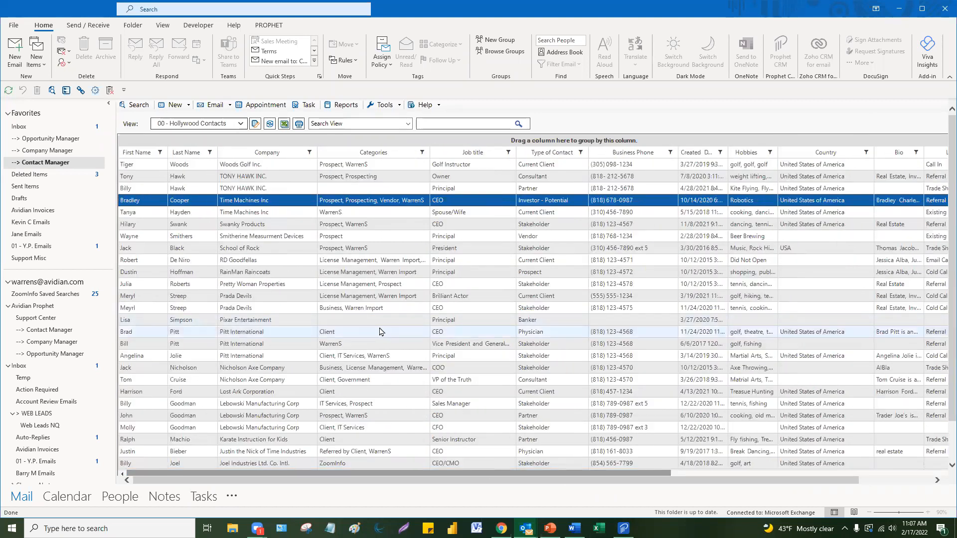
- Open the additional filtering settings of the 00 - Hollywood Contacts view
left_click(255, 127)
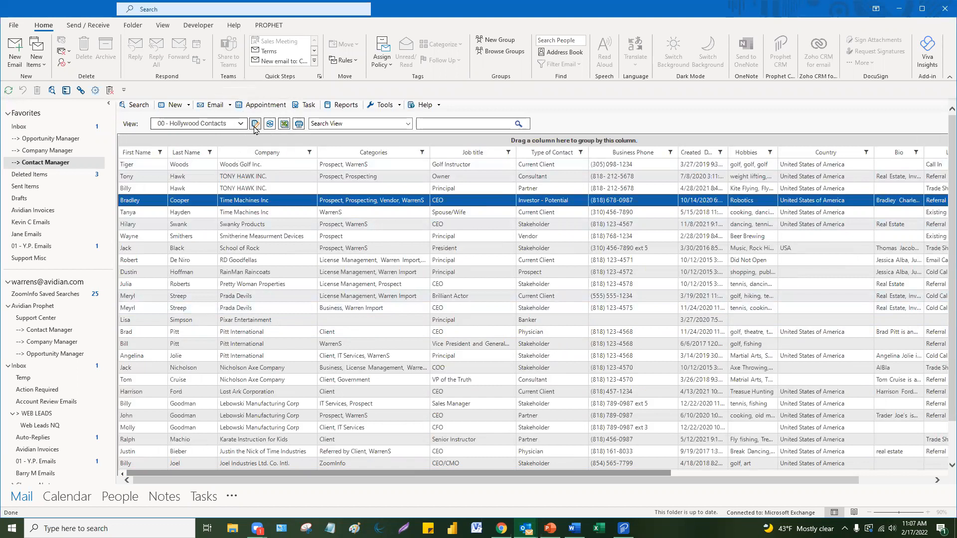
left_click(254, 128)
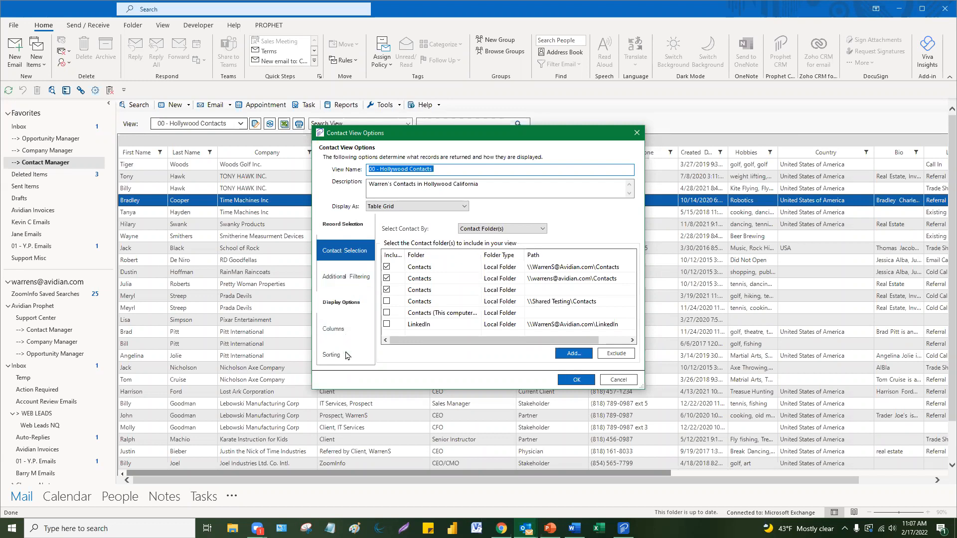
left_click(342, 281)
left_click(421, 265)
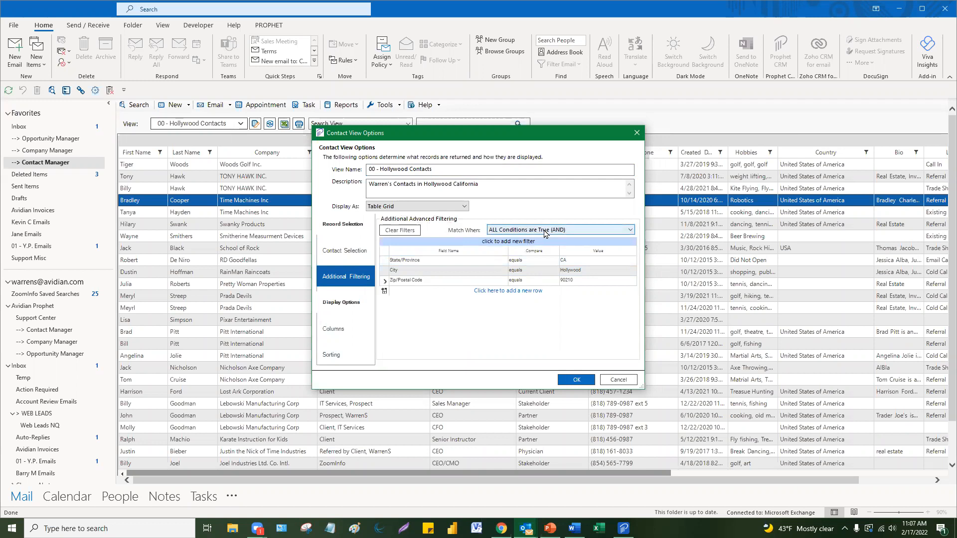
- Check the AND and OR options for how the view's filter conditions are matched
left_click(569, 233)
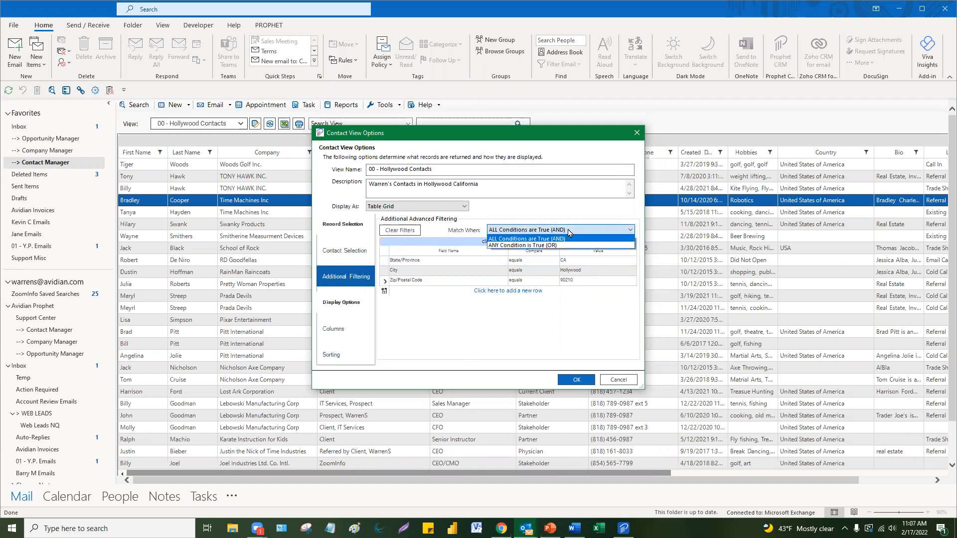
left_click(569, 231)
left_click(568, 231)
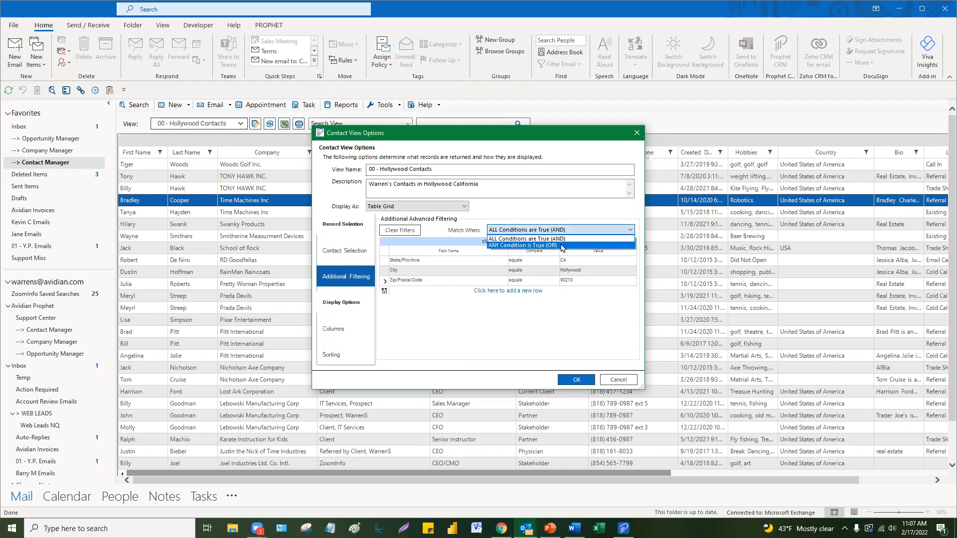
left_click(556, 216)
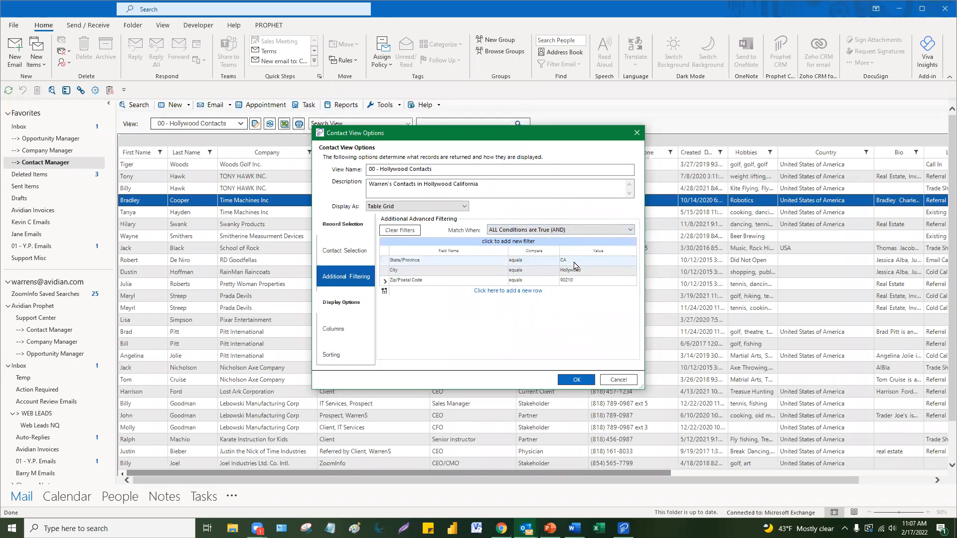
- Add a filter condition where Hobbies equals golf and apply it to the Hollywood contacts view
left_click(402, 295)
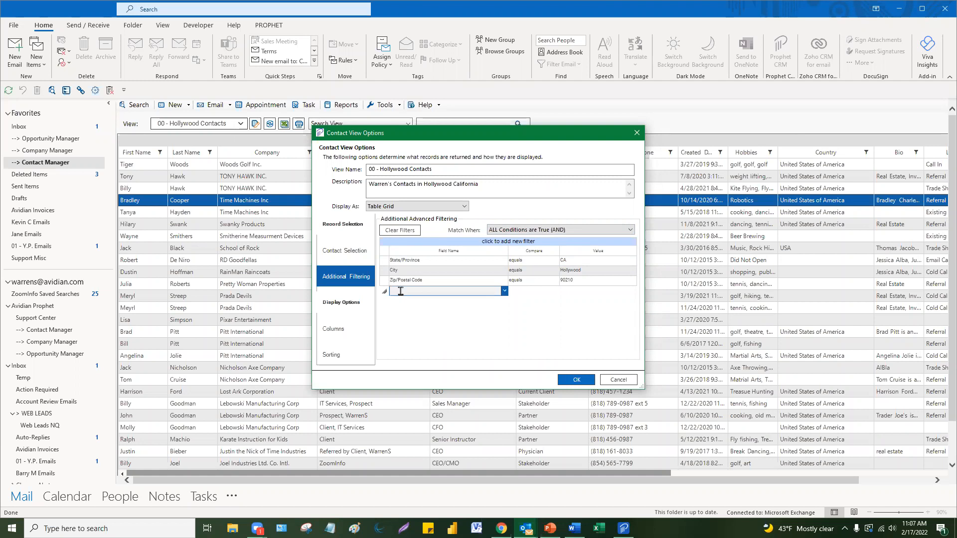
type("ho")
left_click(405, 301)
left_click(582, 292)
type("golf")
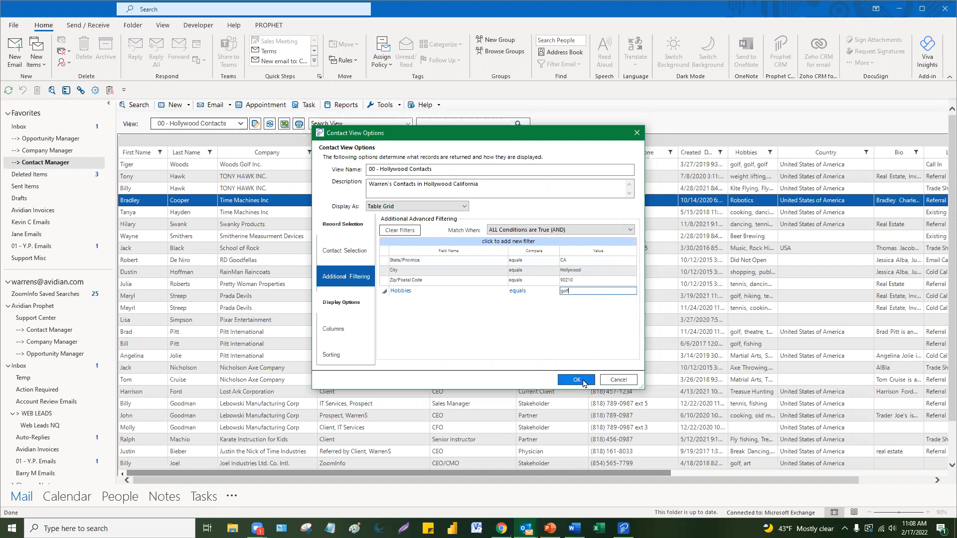
left_click(576, 380)
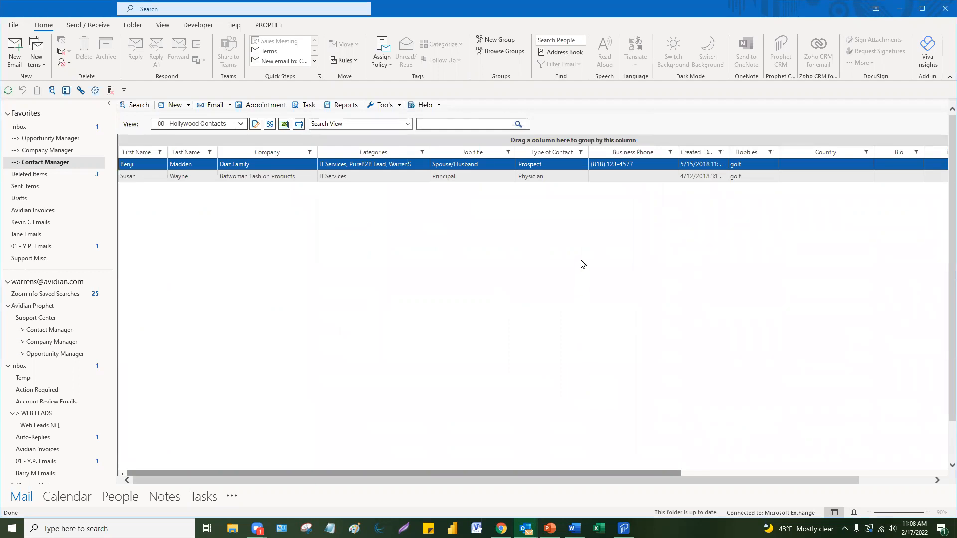
- Check the management options for saved views and the available filter conditions of the Hobbies column
left_click(579, 164)
left_click(241, 125)
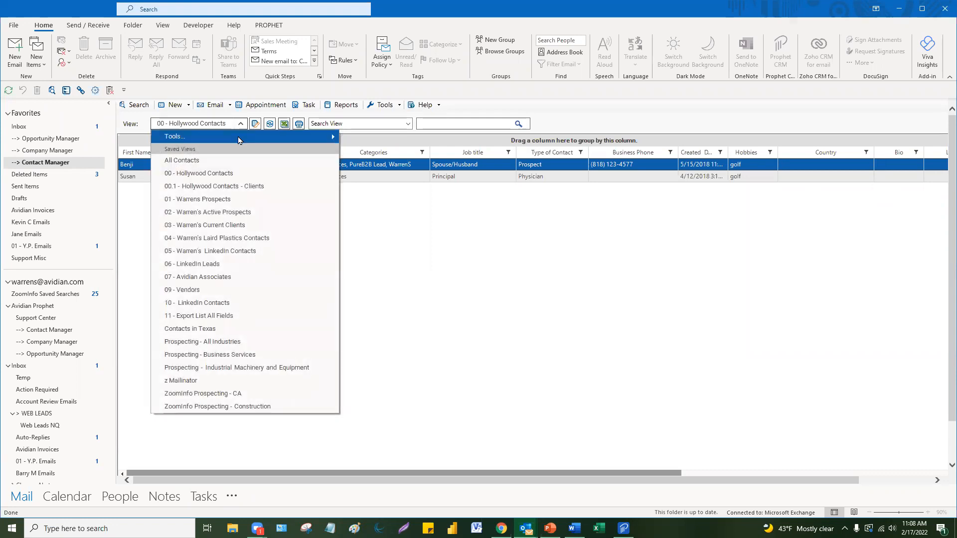
mouse_move(238, 138)
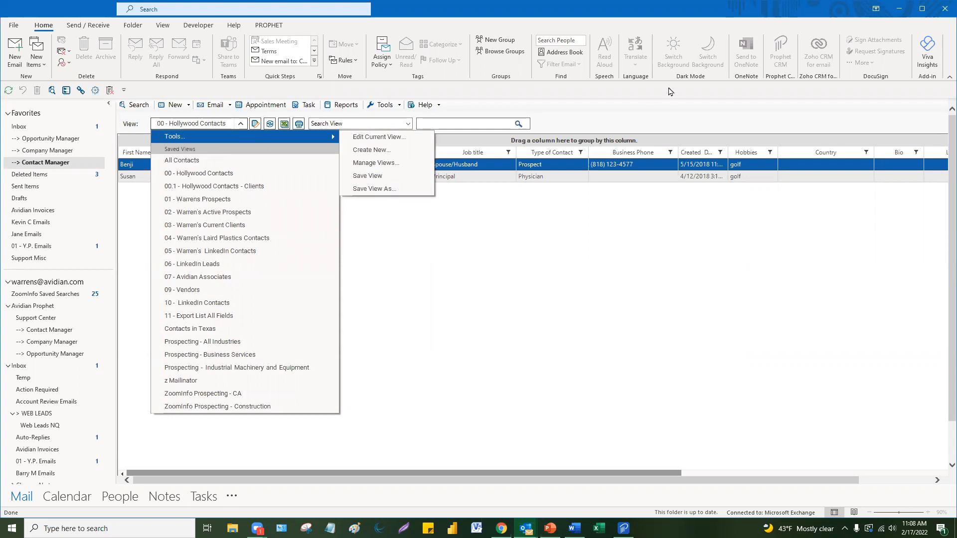
left_click(647, 119)
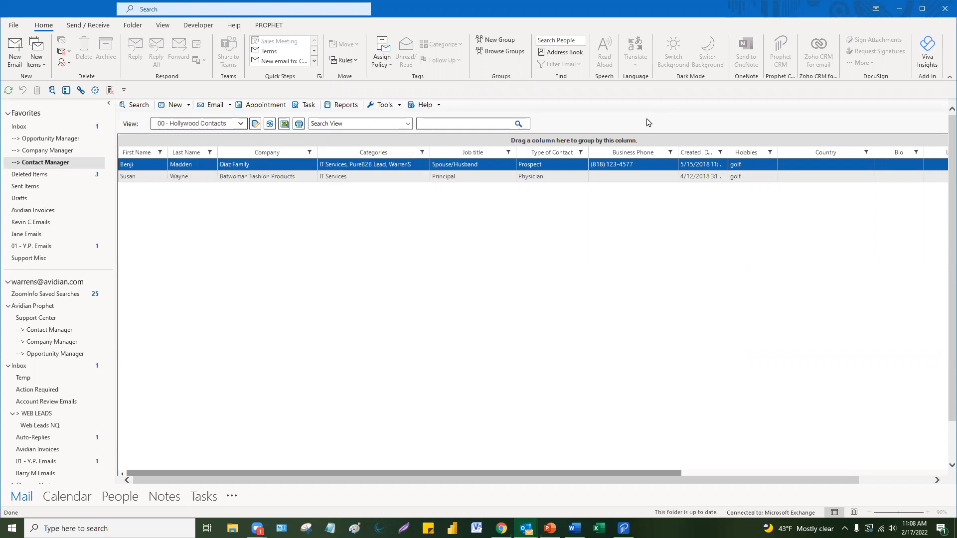
left_click(770, 153)
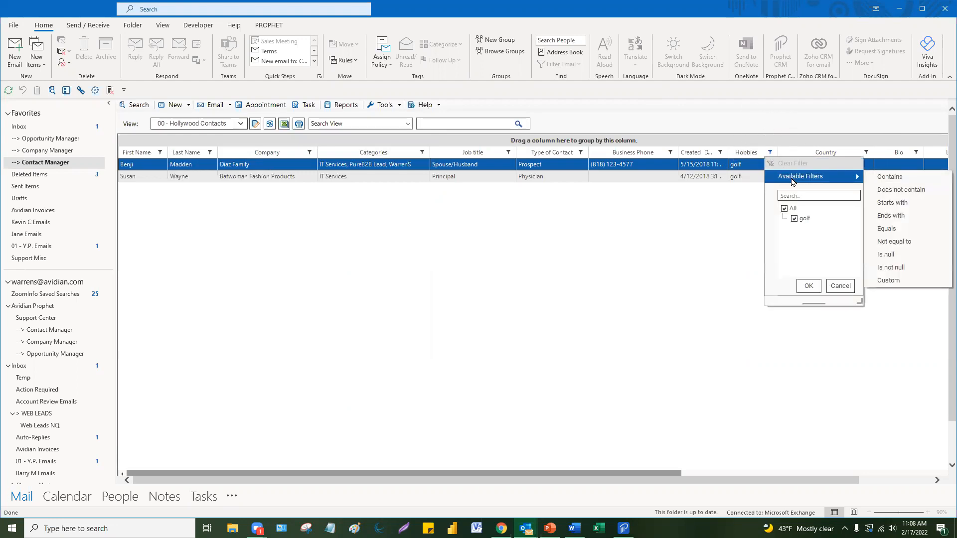
left_click(800, 118)
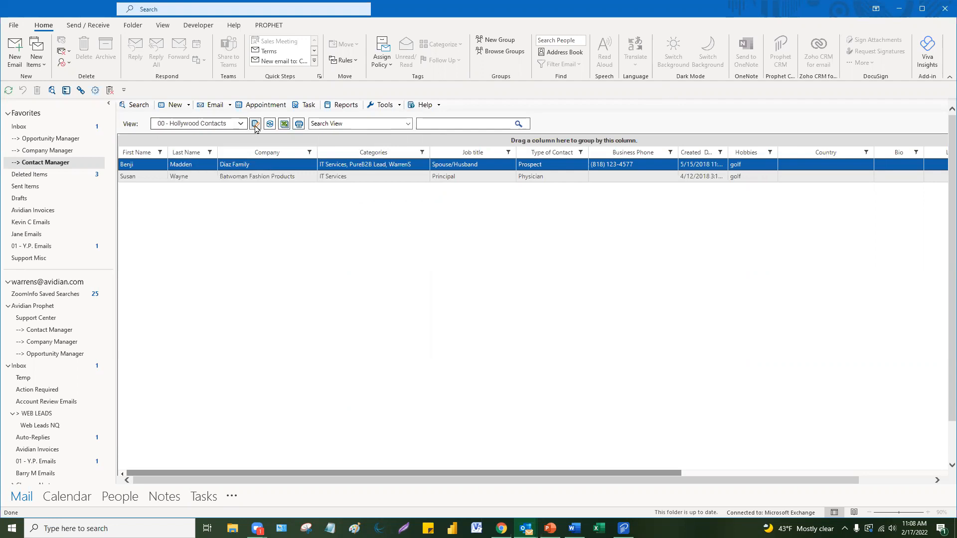
- Switch the contact grid to the saved view Contacts in Texas
left_click(269, 124)
left_click(573, 178)
left_click(565, 166)
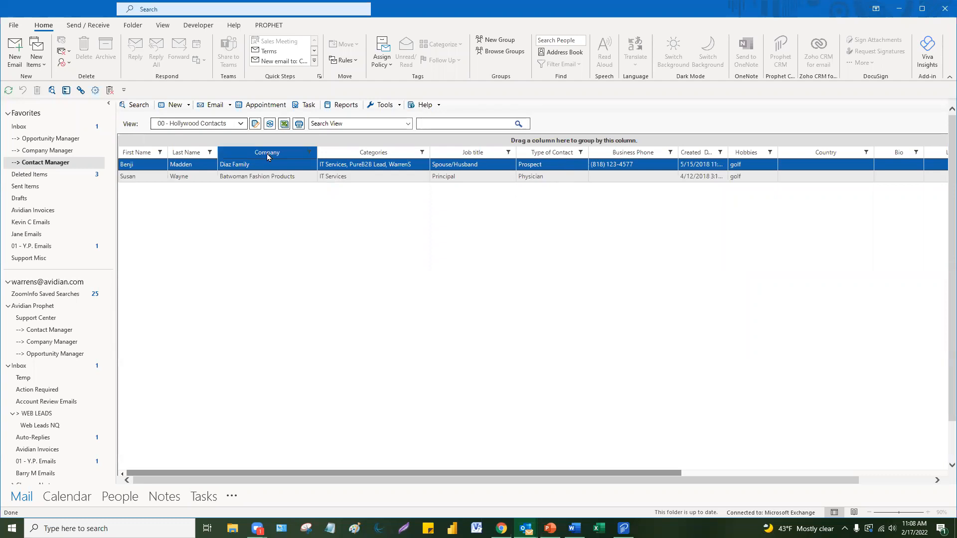
left_click(240, 124)
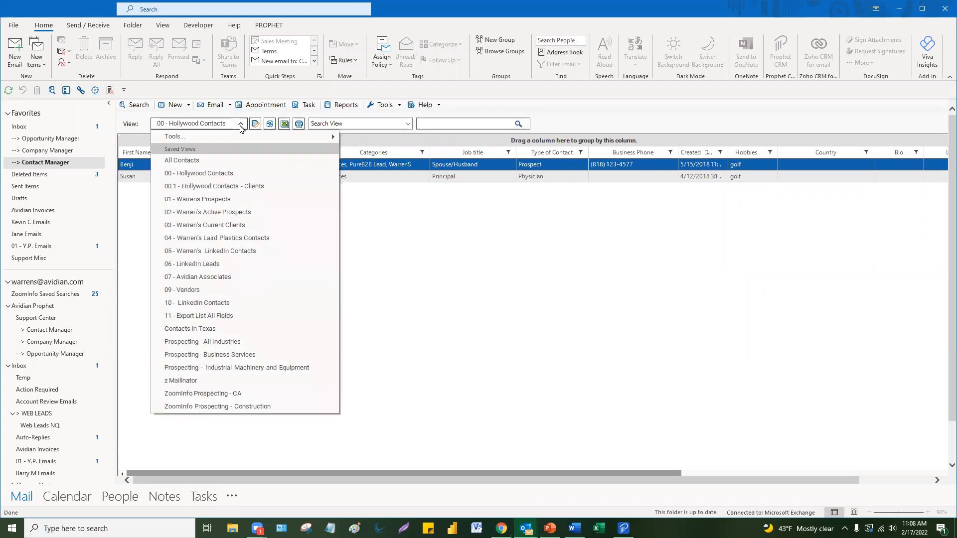
mouse_move(236, 136)
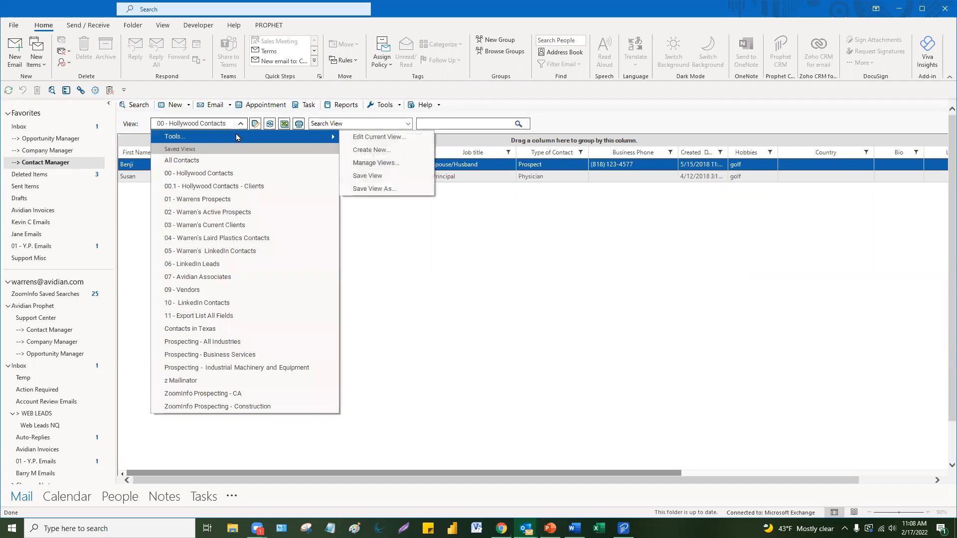
left_click(214, 329)
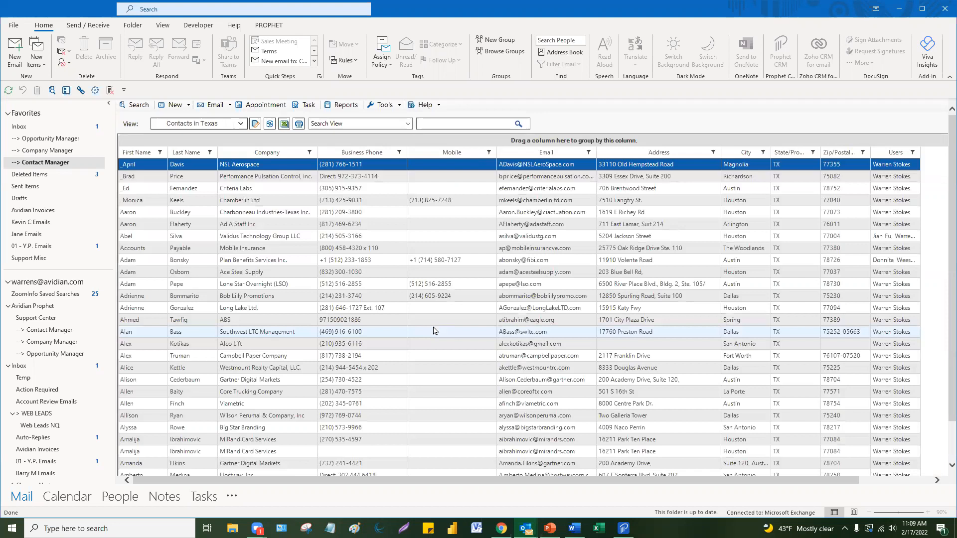
- Create a new contact view and name it Contacts in New York
left_click(241, 124)
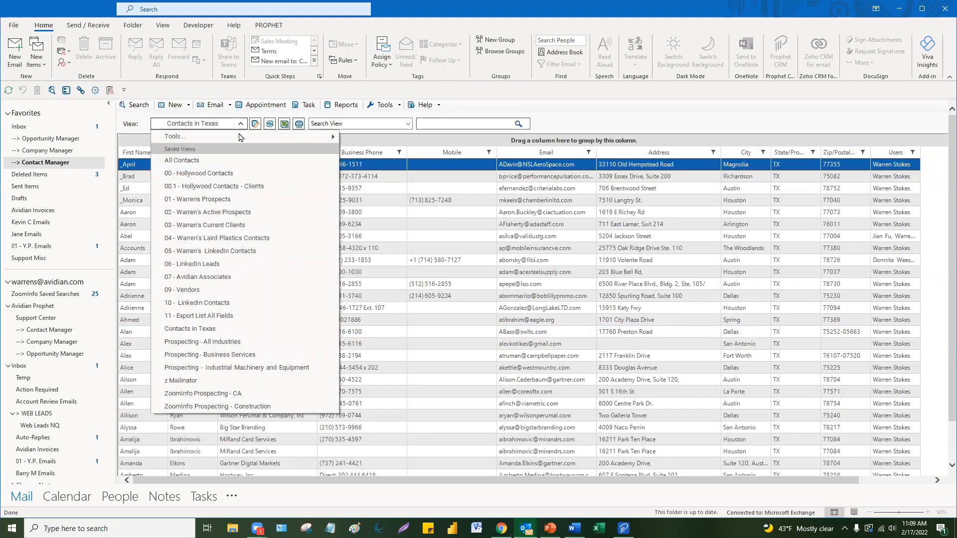
mouse_move(239, 139)
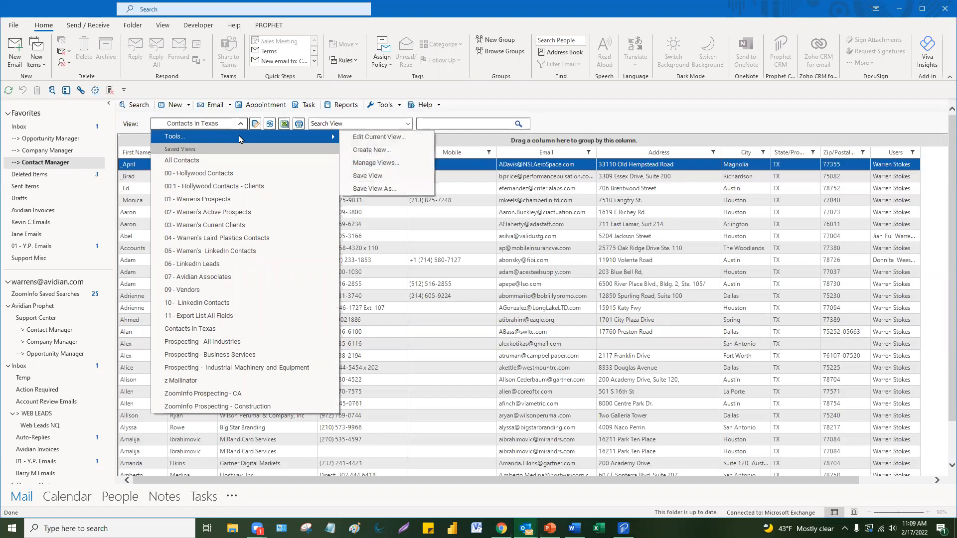
left_click(379, 152)
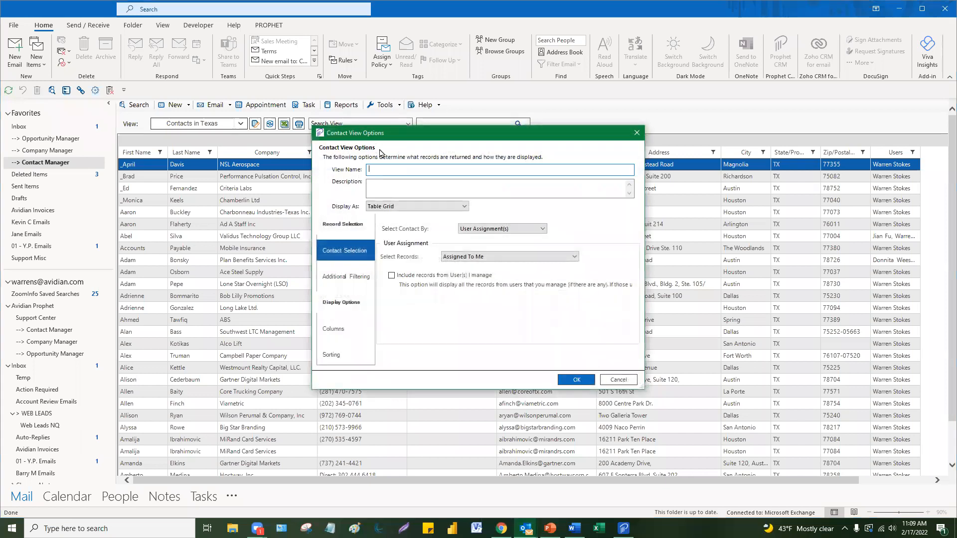
type("Contacts in New")
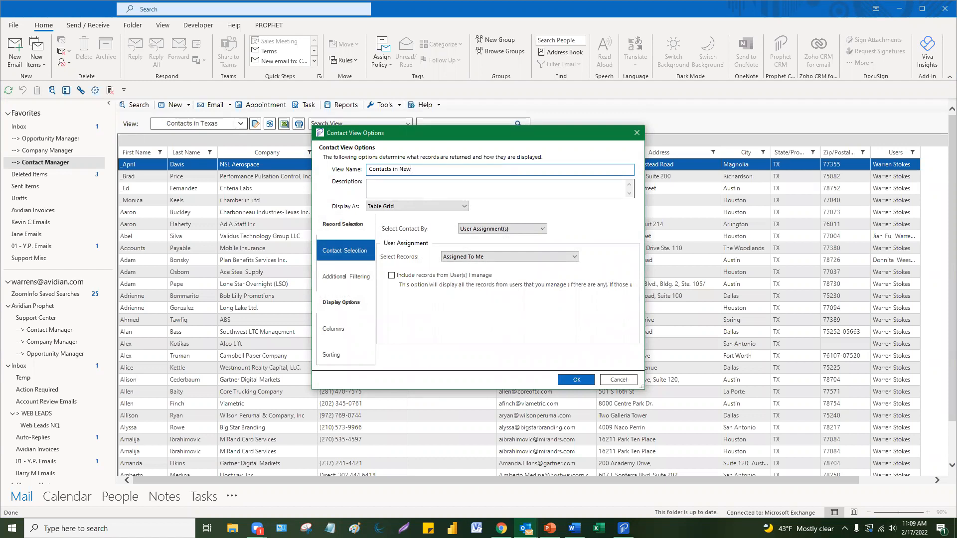
type(" York")
left_click_drag(425, 170, 327, 172)
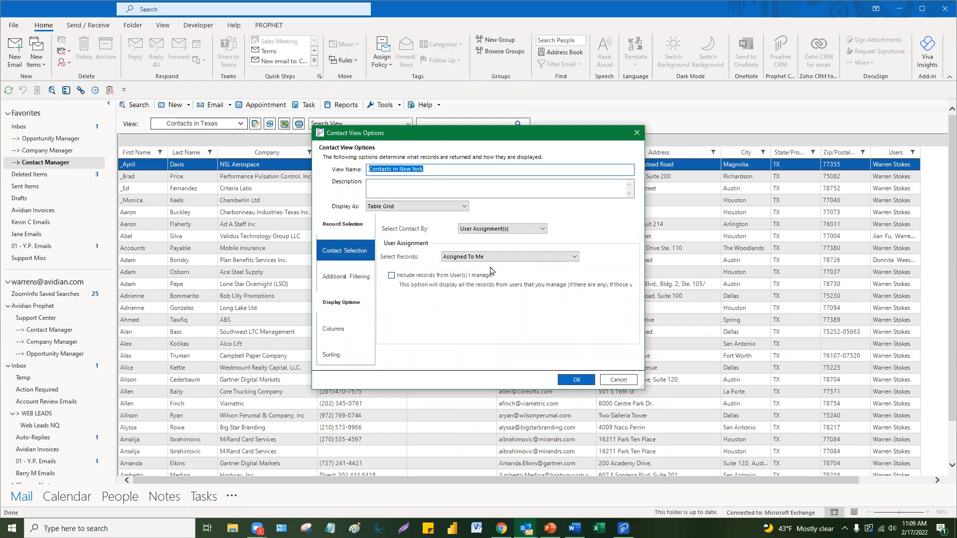
key("ctrl")
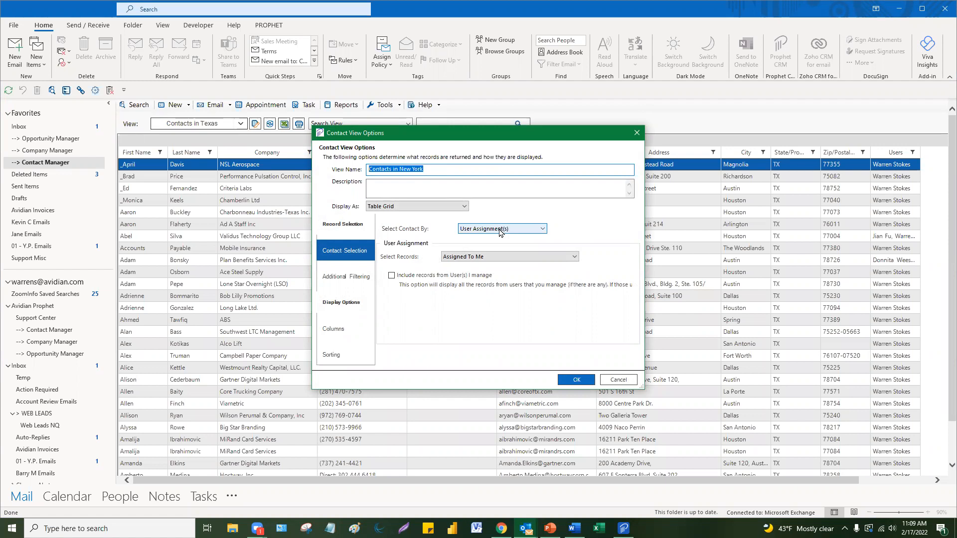
- Keep the new view's contact selection by User Assignment(s) and select the records Assigned To Me
left_click(500, 230)
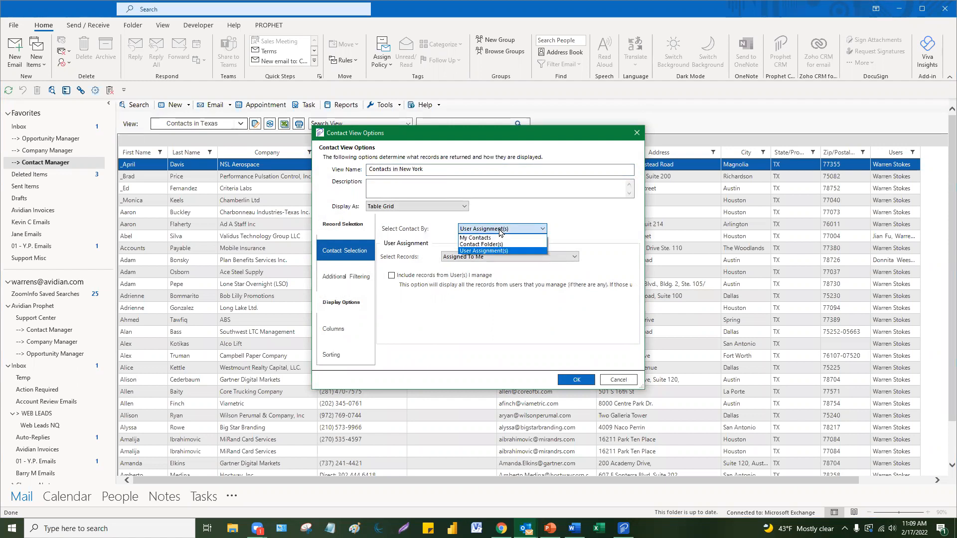
left_click(500, 231)
left_click(485, 257)
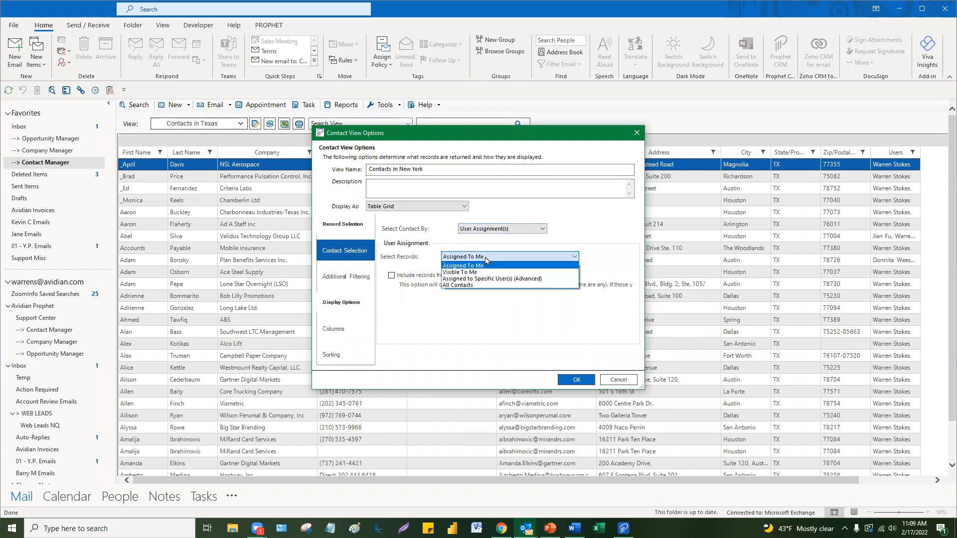
left_click(463, 266)
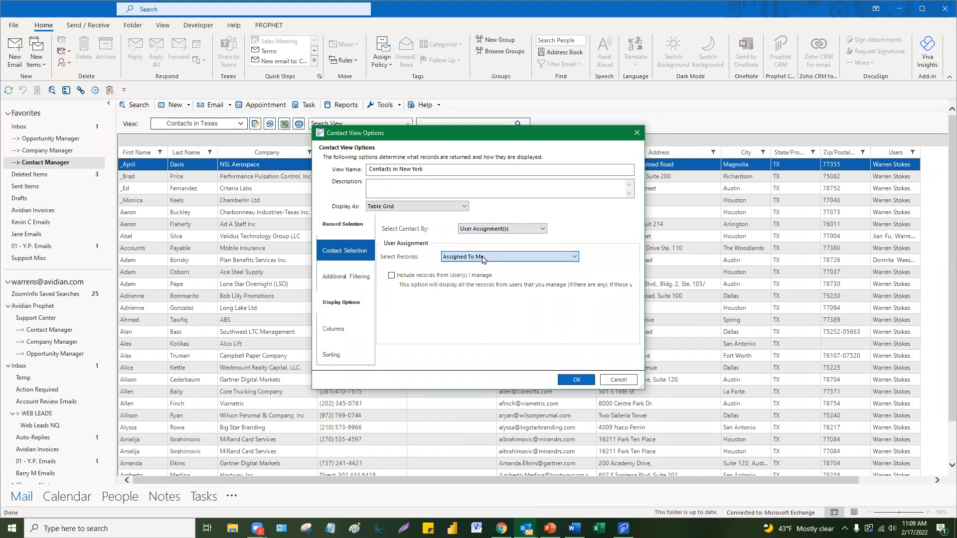
- Add a filter condition where State/Province equals NY and match when ANY Condition is True (OR)
left_click(347, 278)
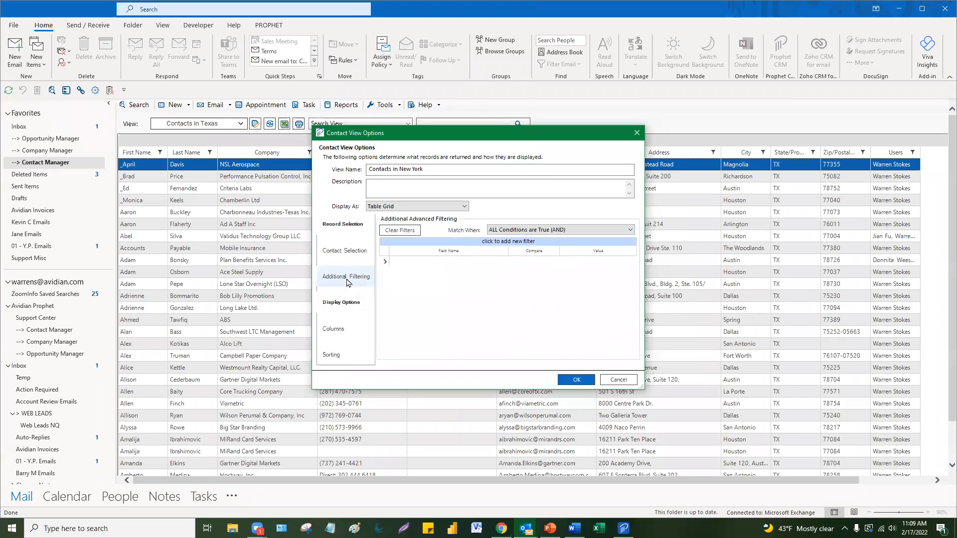
left_click(401, 260)
type("st")
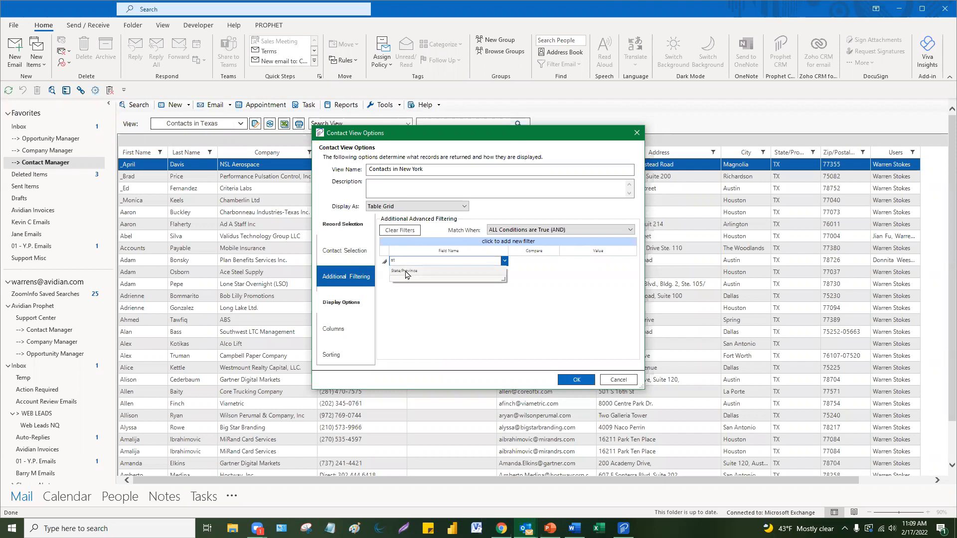
key("ctrl")
key("ctrl")
left_click(406, 273)
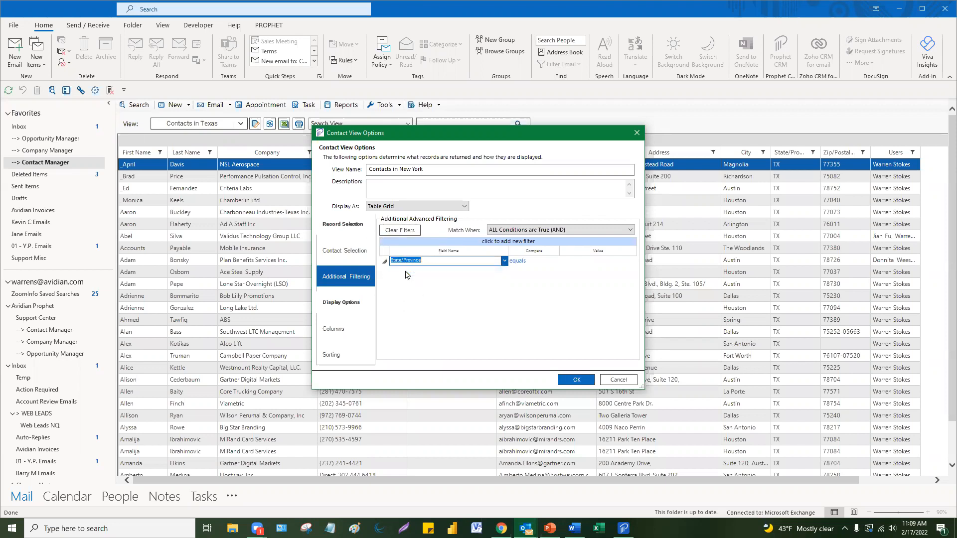
left_click(551, 263)
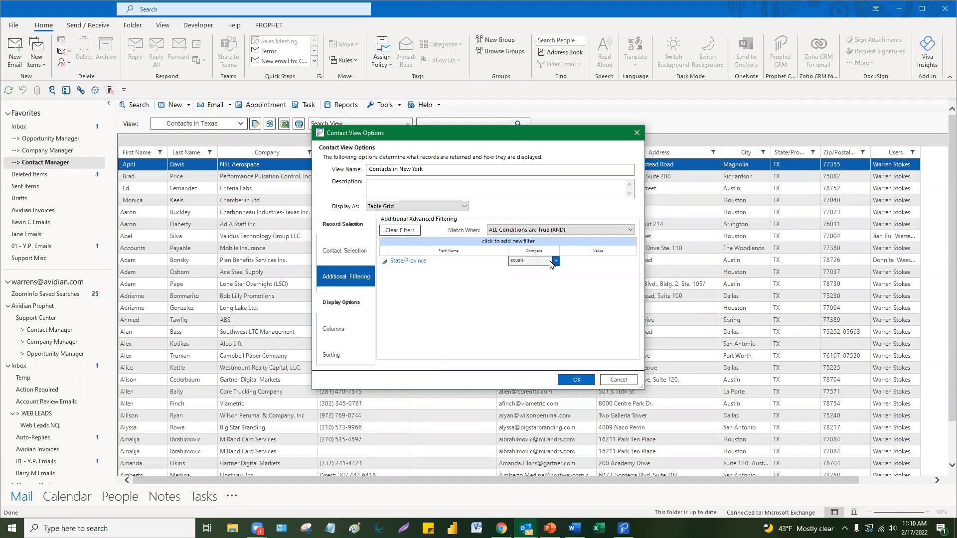
left_click(551, 230)
left_click(550, 246)
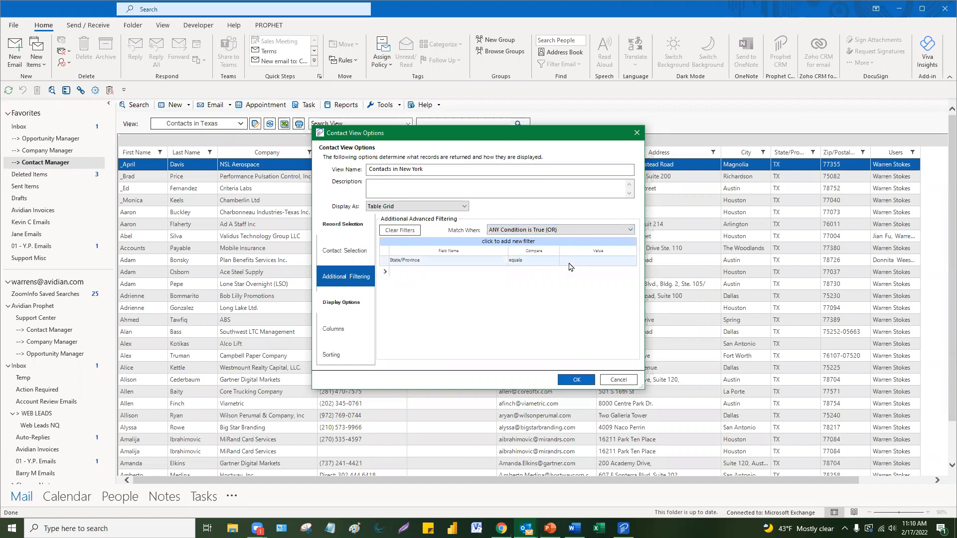
left_click(580, 261)
type("NY")
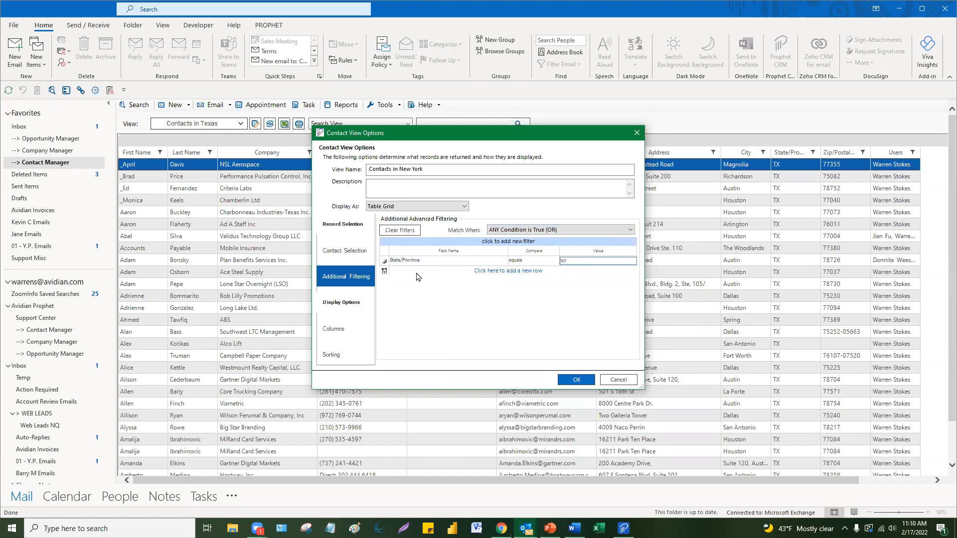
- Add a second filter condition where State/Province equals New York
left_click(404, 271)
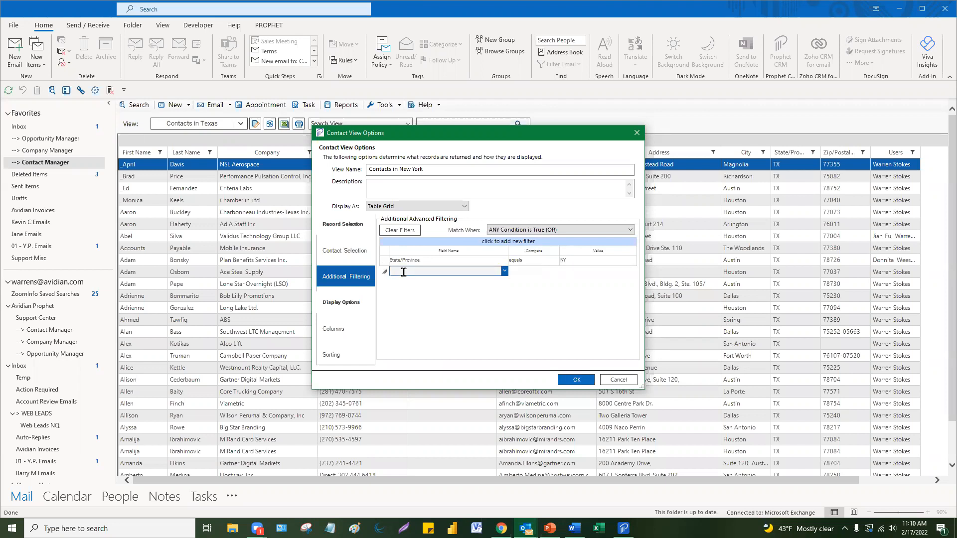
type("st")
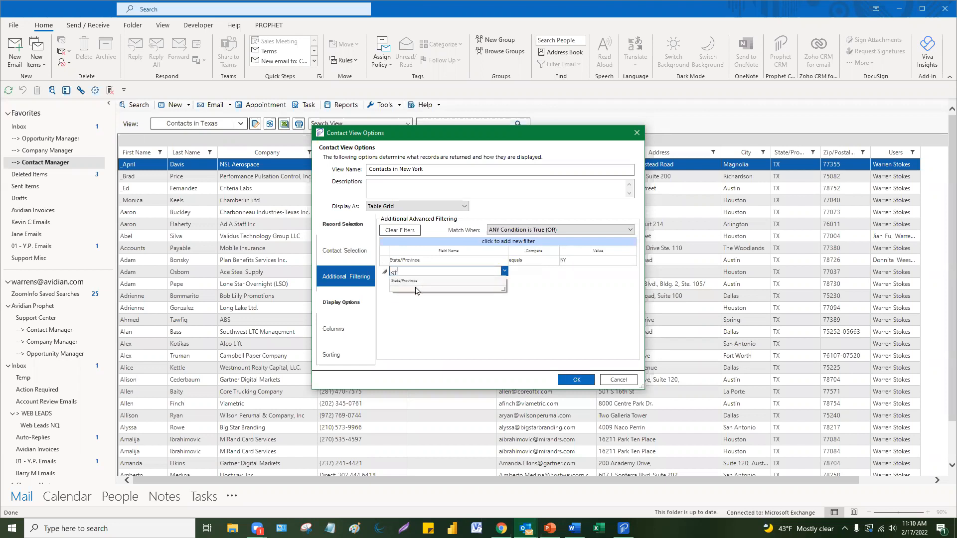
left_click(413, 282)
left_click(576, 270)
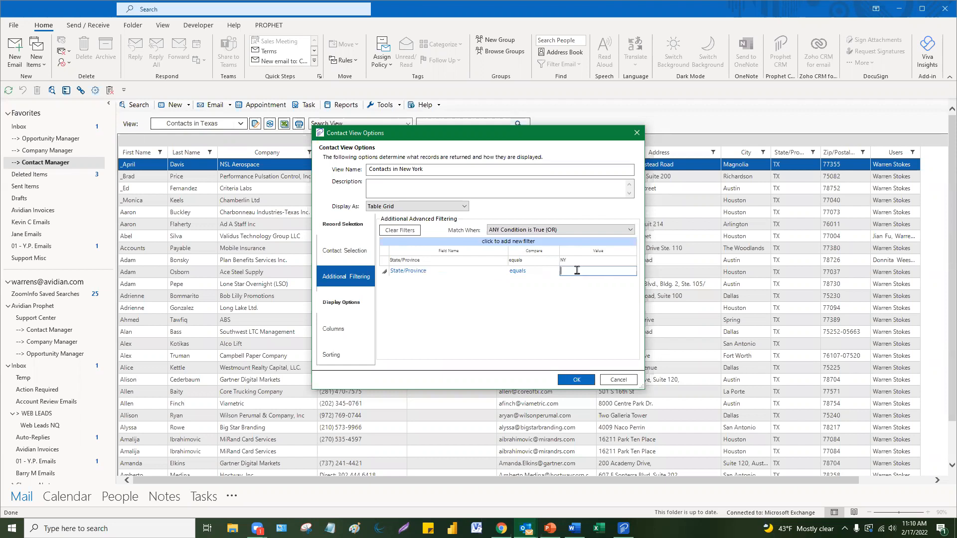
type("New York")
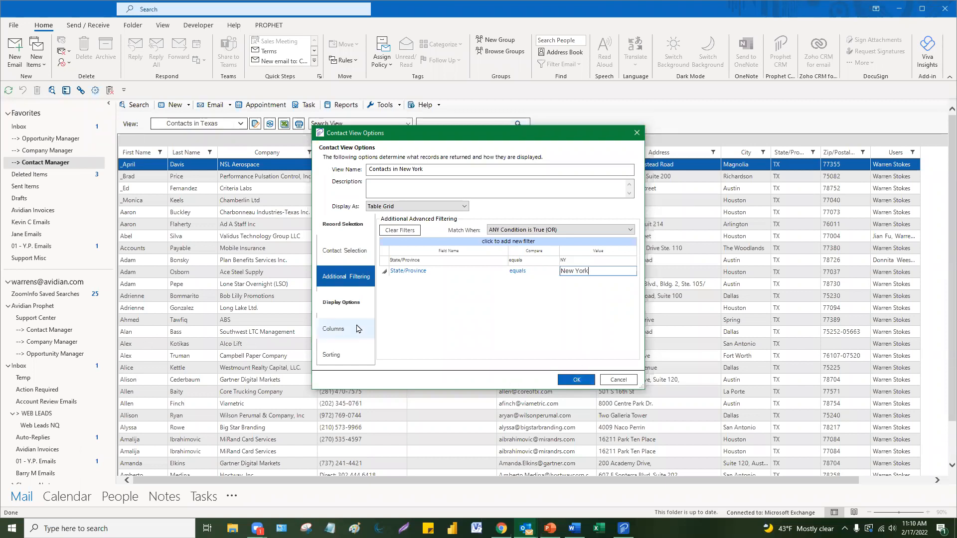
- Add Type of Contact to the chosen columns of the Contacts in New York view
left_click(341, 336)
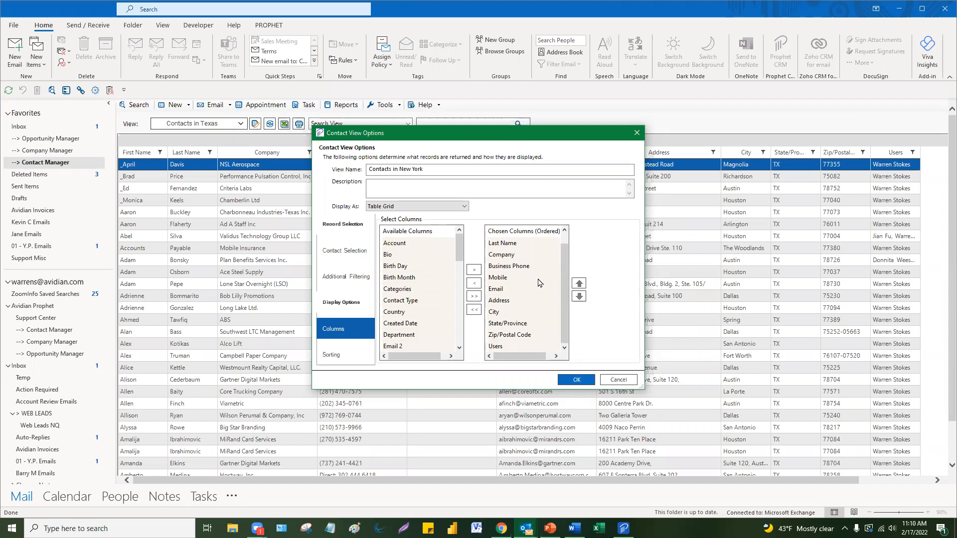
left_click(406, 277)
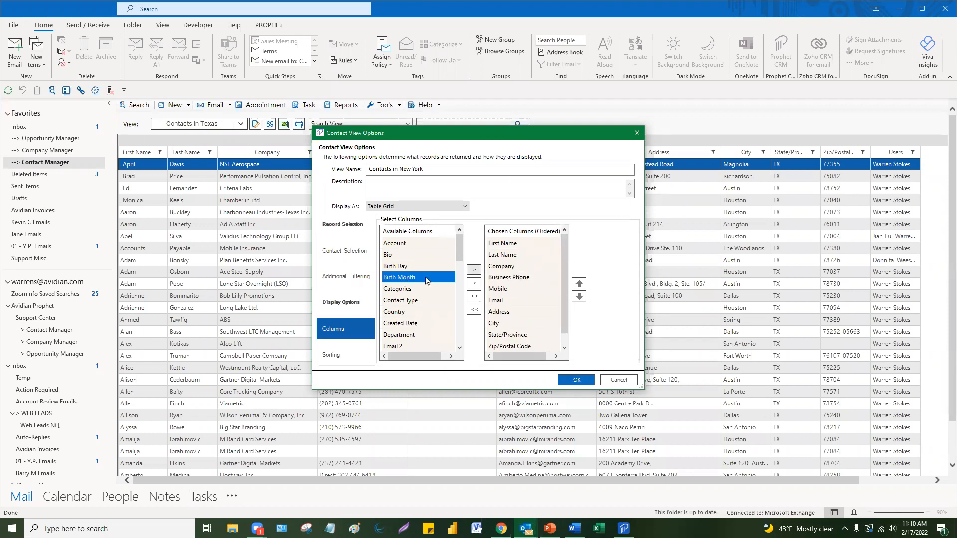
key("t")
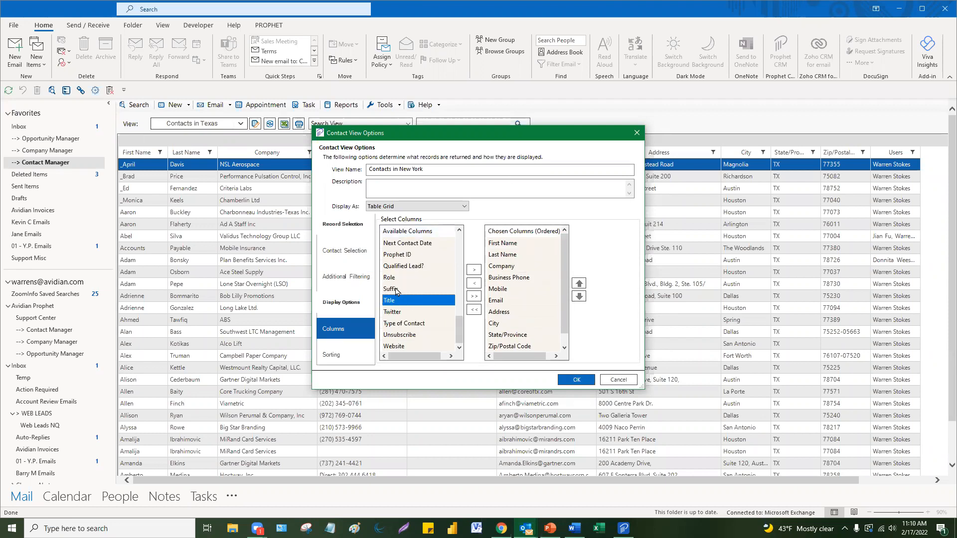
left_click(414, 324)
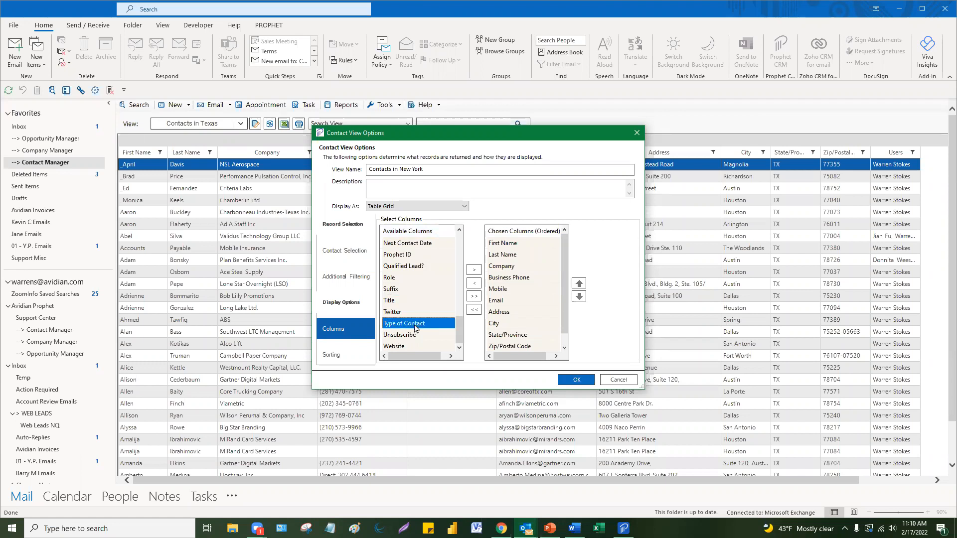
left_click(474, 270)
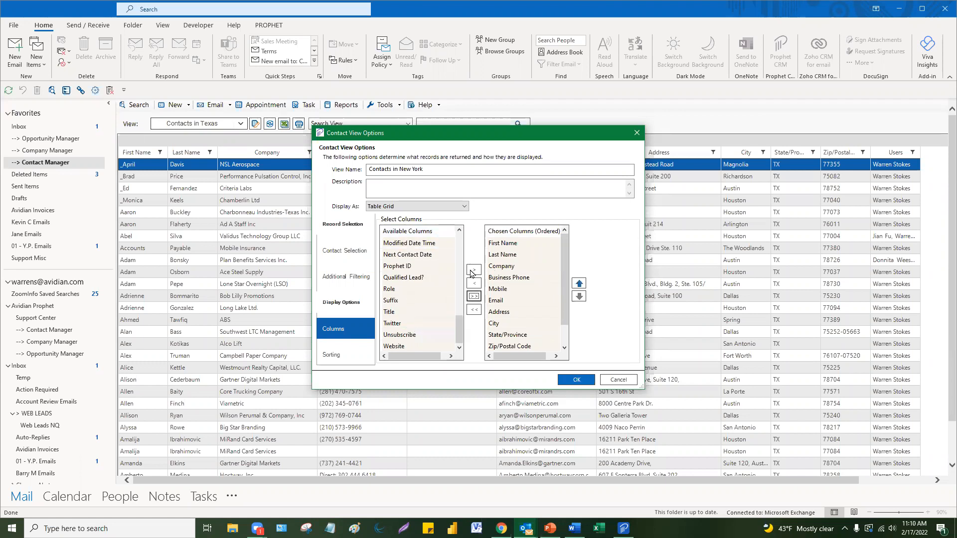
- Move Type of Contact up the chosen columns order until it is first, ahead of First Name
left_click_drag(565, 301, 564, 319)
left_click(538, 347)
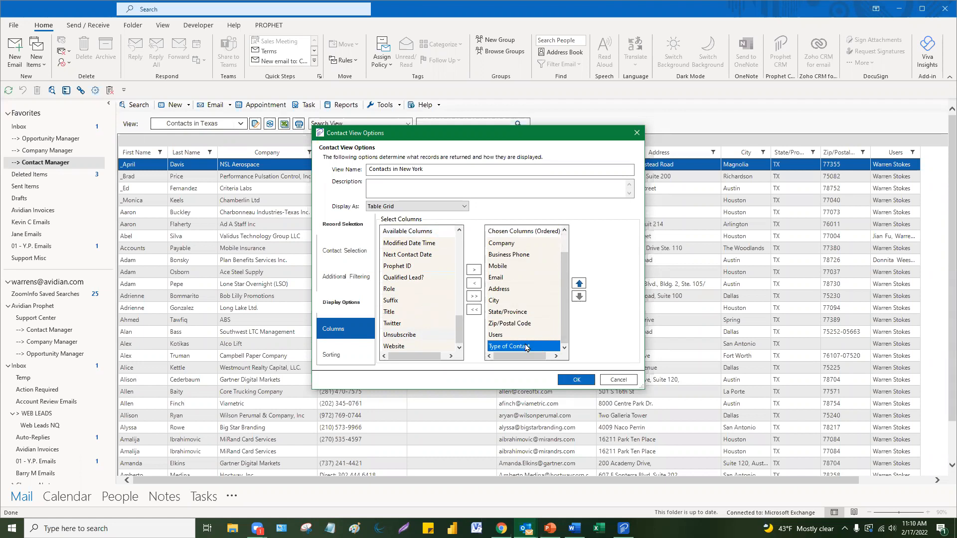
scroll(526, 347, "up", 1)
scroll(526, 347, "down", 1)
left_click(578, 283)
left_click(578, 283)
left_click(578, 282)
left_click(578, 283)
left_click(578, 283)
left_click(577, 283)
left_click(578, 283)
left_click(578, 283)
left_click(578, 283)
left_click(578, 283)
scroll(564, 276, "up", 1)
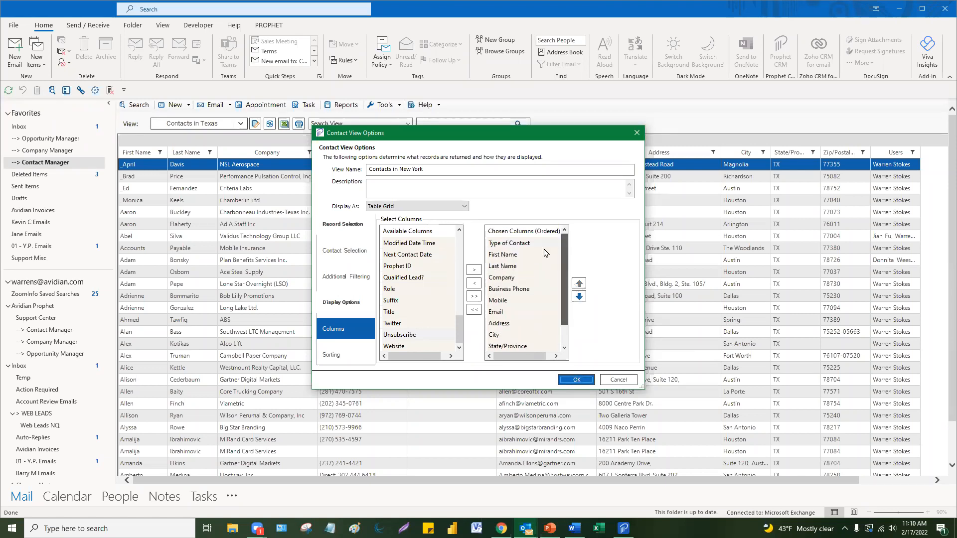
- Move Type of Contact down the chosen columns order until it follows Company, and save the Contacts in New York view
left_click(578, 297)
left_click(578, 296)
left_click(579, 296)
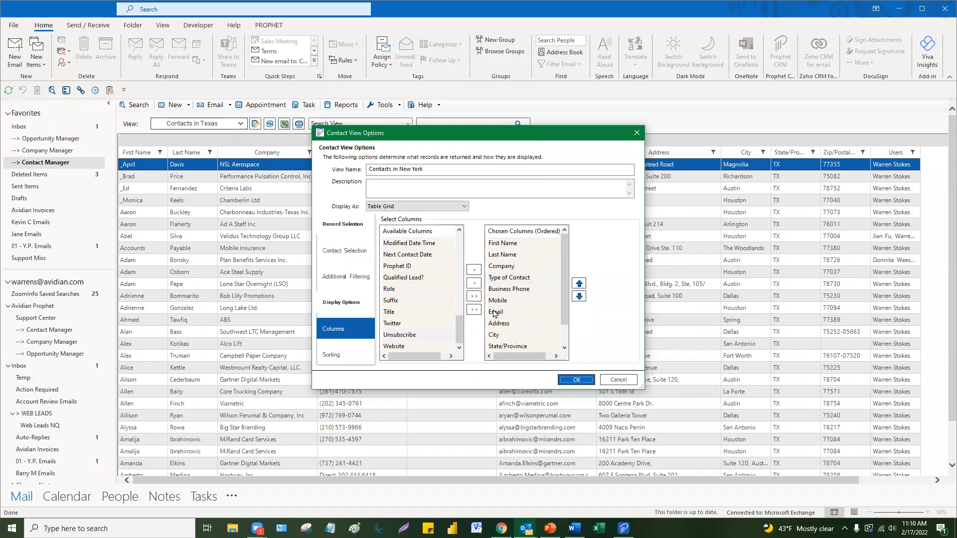
left_click(569, 383)
left_click(570, 381)
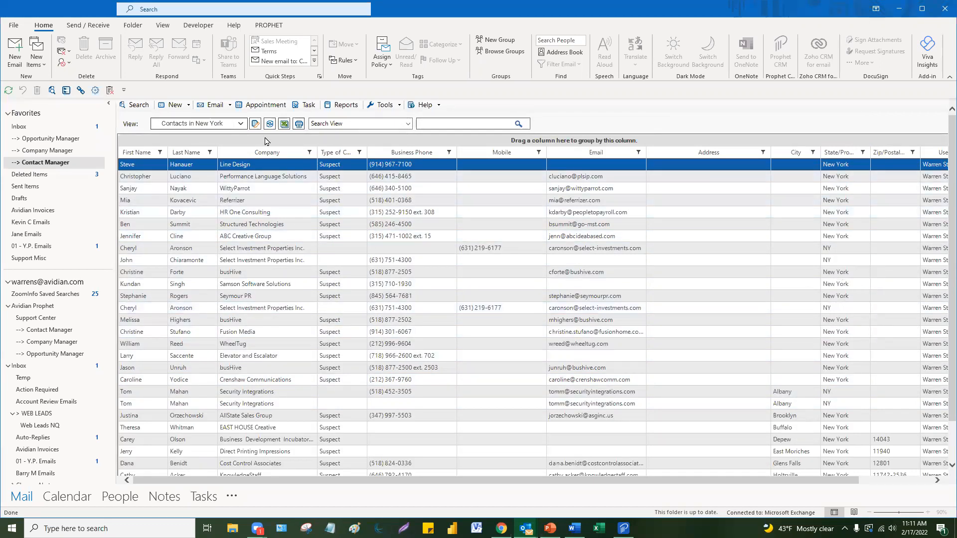
left_click(241, 125)
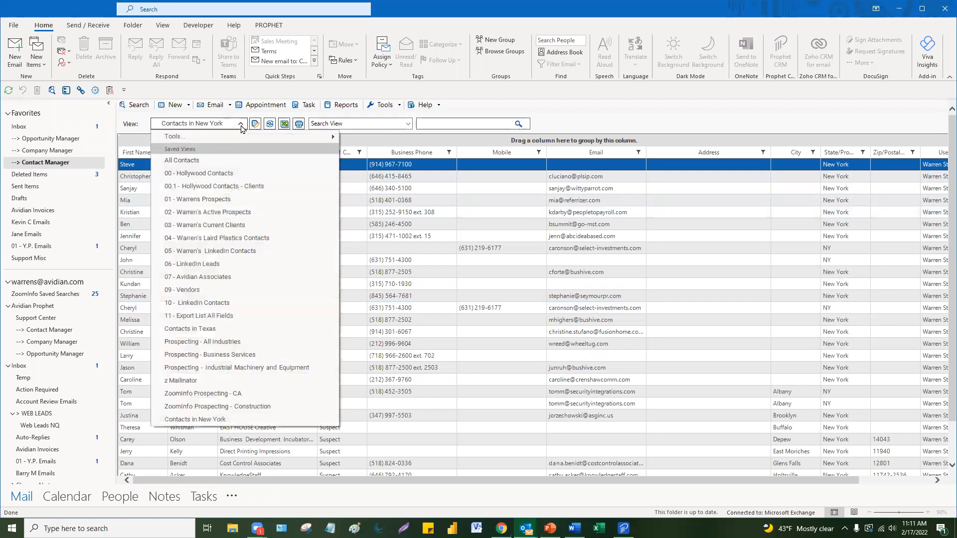
left_click(630, 122)
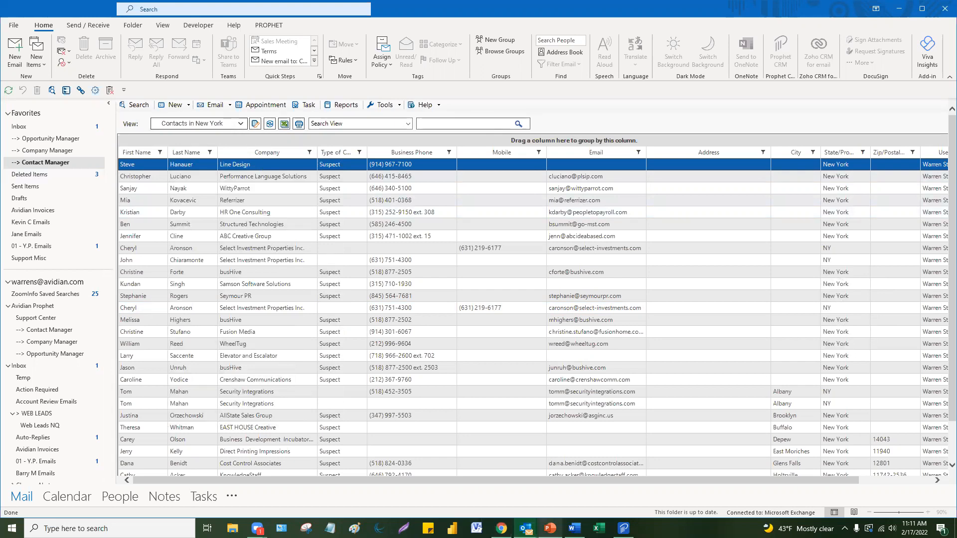
- In the Company Manager window, add the Action Required folder to Favorites and place it between Drafts and Avidian Invoices
mouse_move(525, 527)
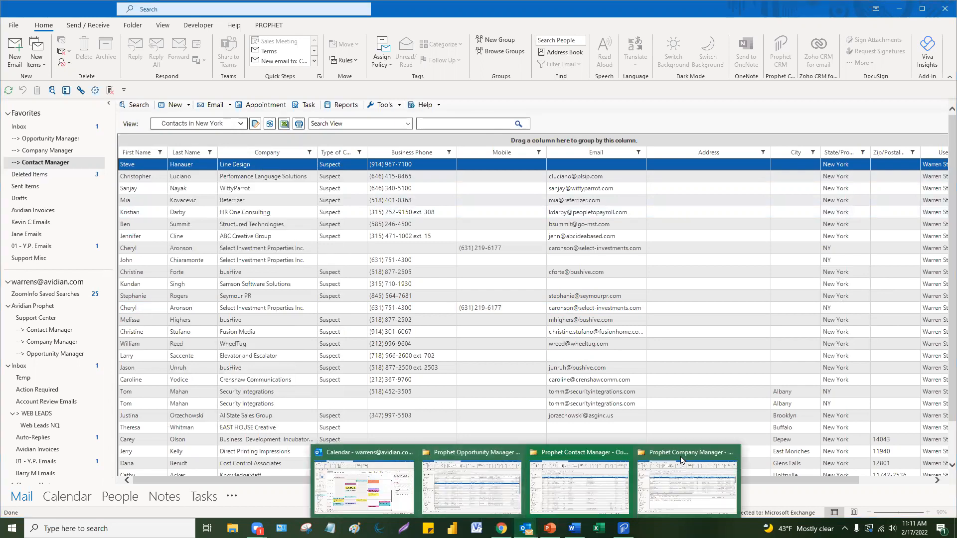
left_click(692, 476)
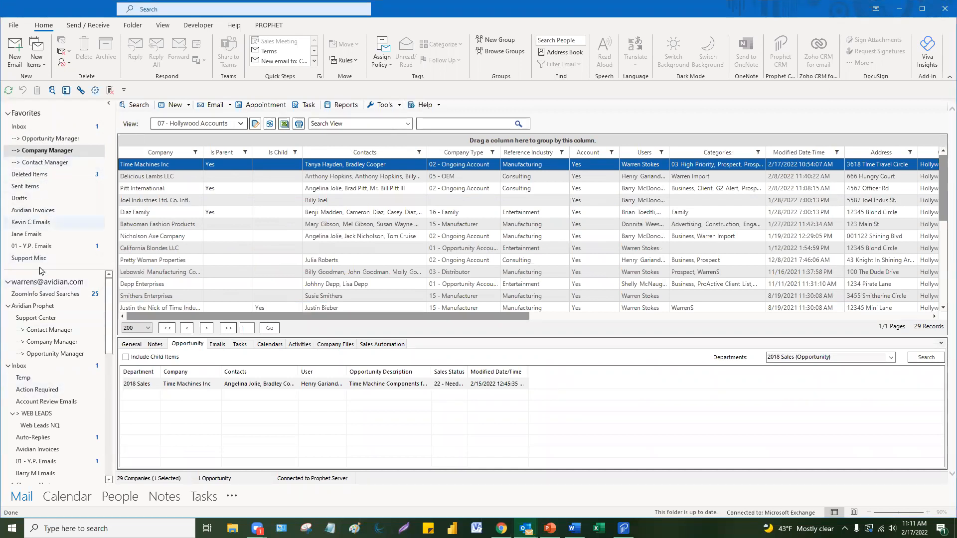
right_click(38, 393)
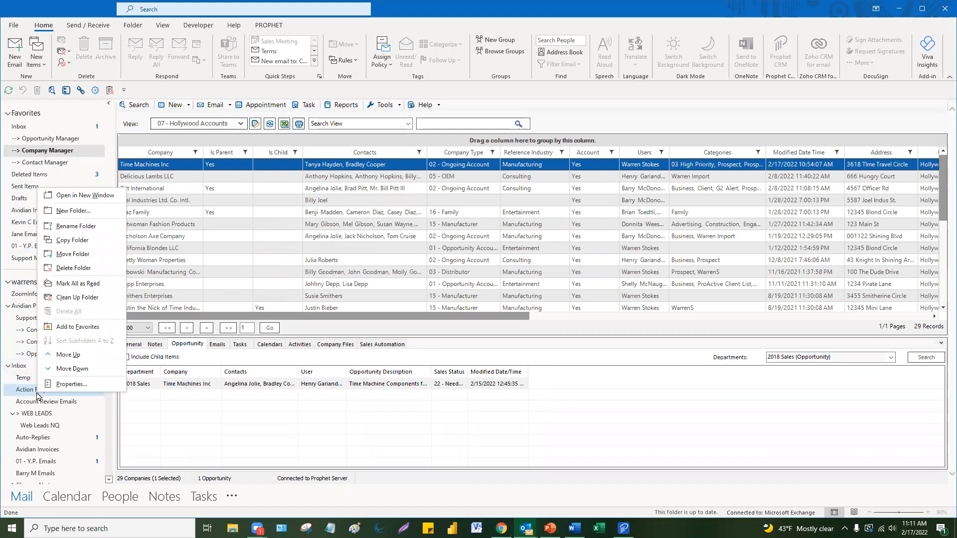
left_click(77, 327)
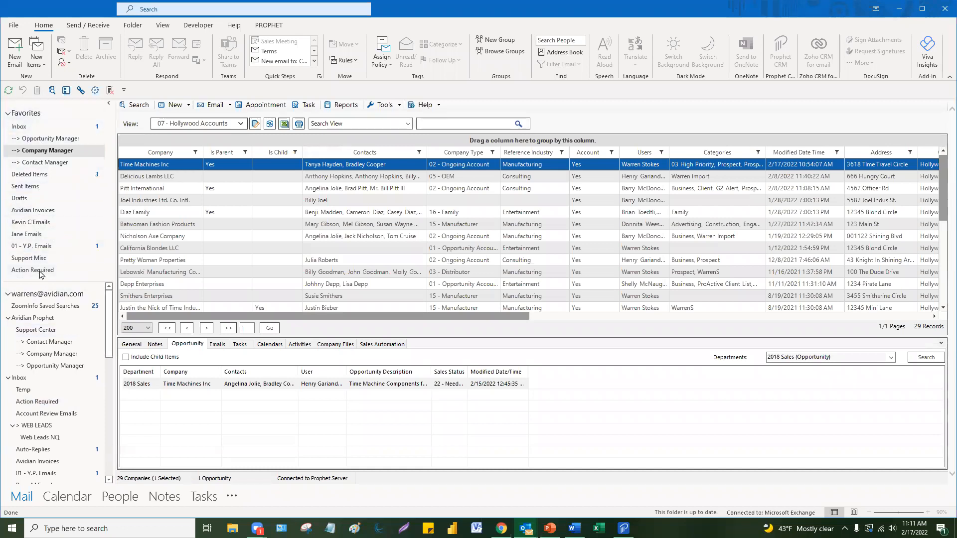
left_click_drag(41, 274, 48, 212)
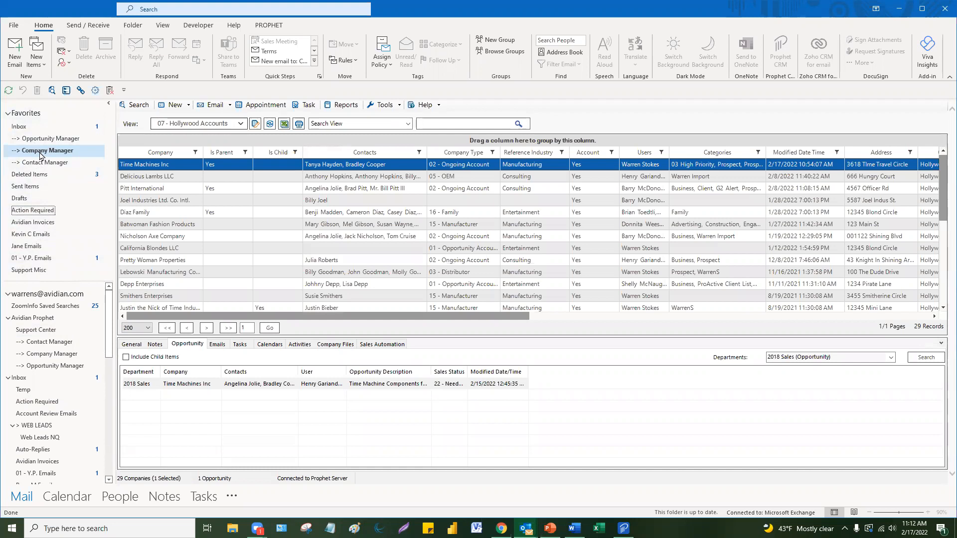
right_click(41, 156)
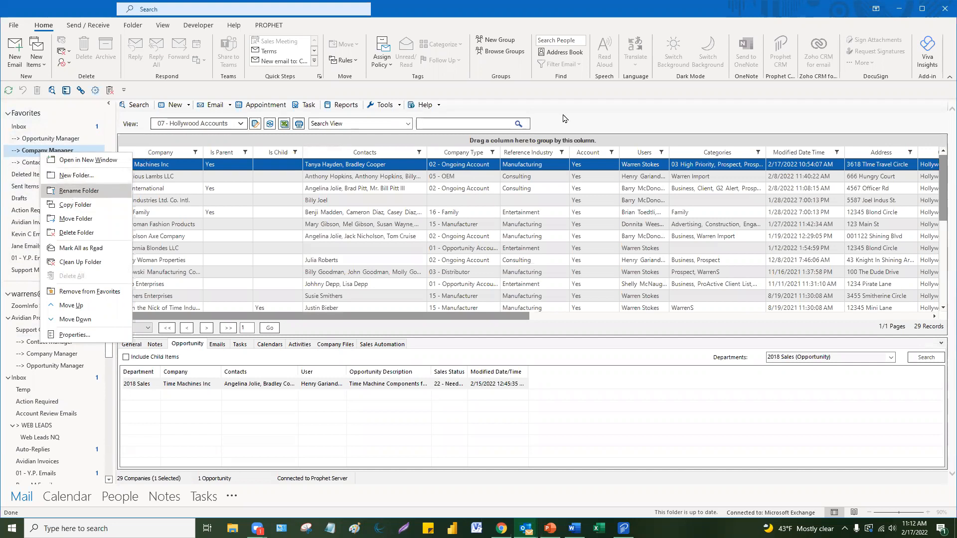
left_click(633, 111)
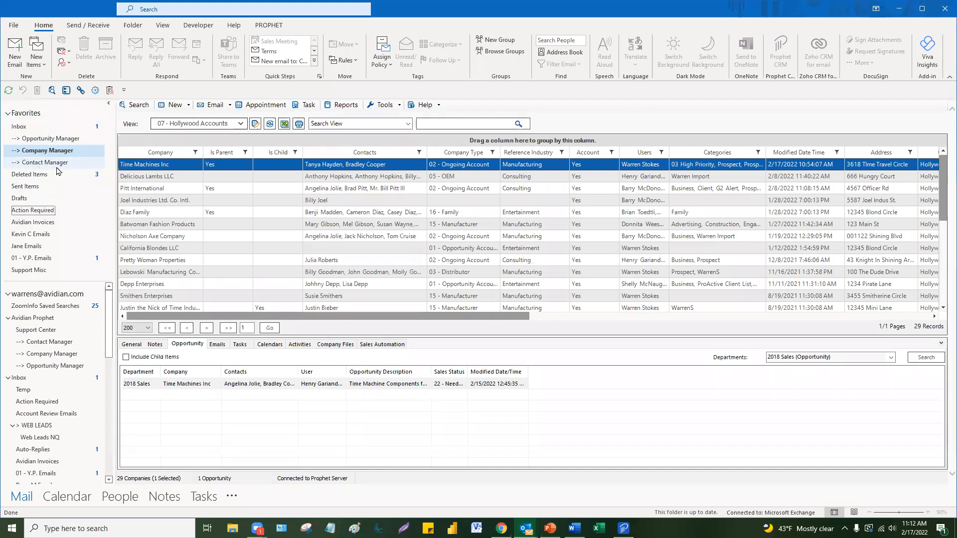
scroll(258, 229, "down", 2)
scroll(259, 228, "up", 2)
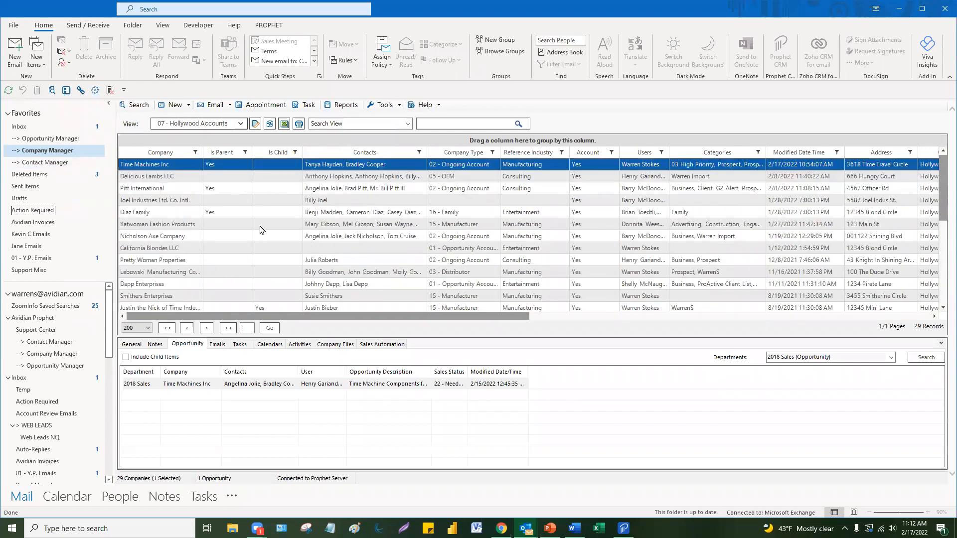
left_click(241, 125)
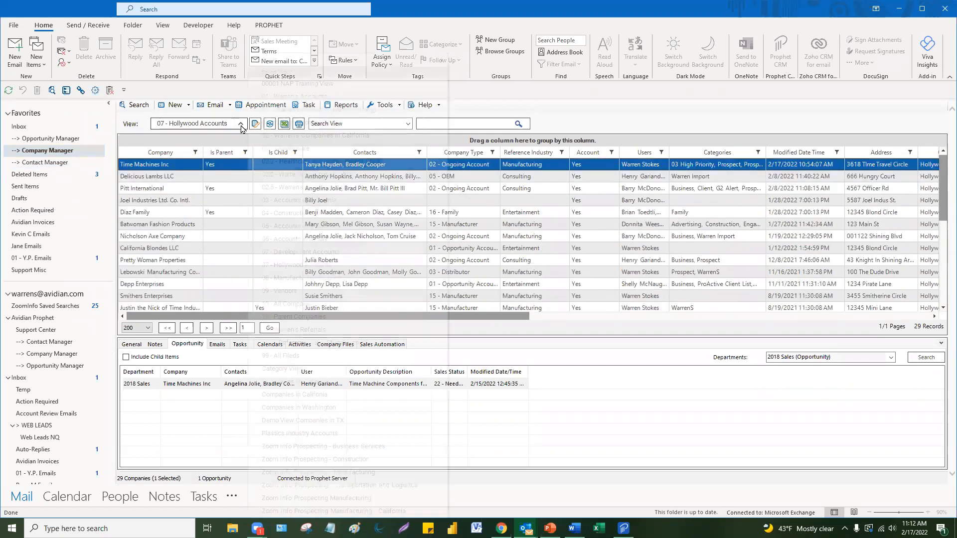
mouse_move(277, 60)
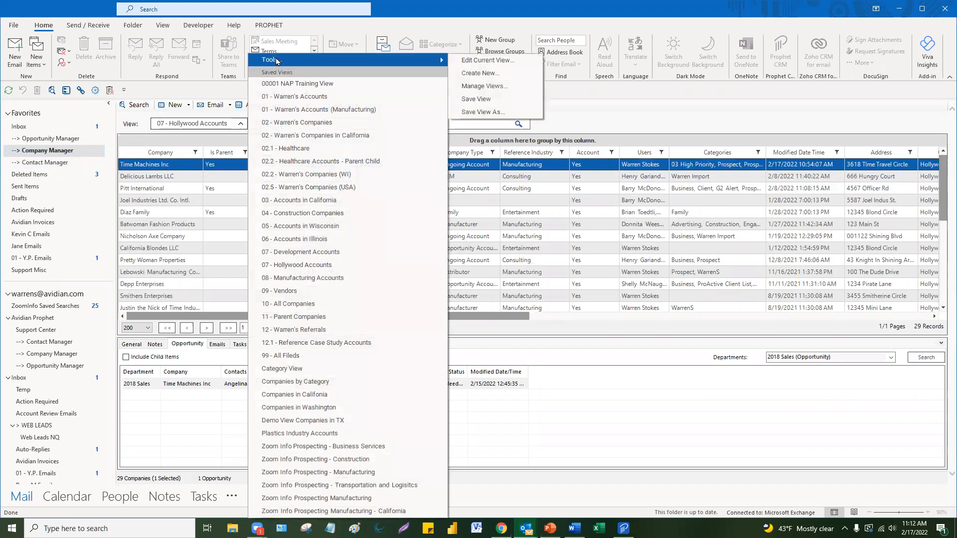
left_click(690, 108)
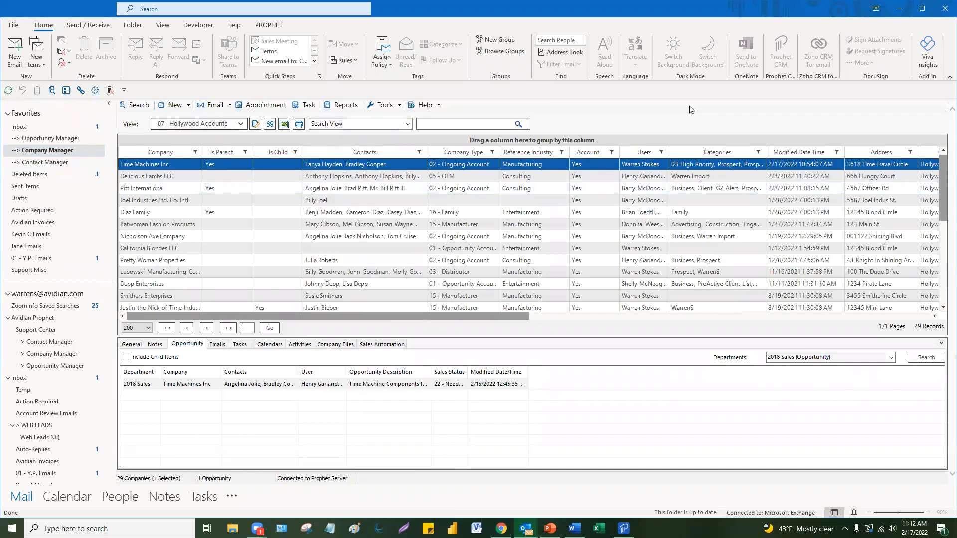
- Filter the 07 - Hollywood Accounts view to companies whose Reference Industry is Manufacturing, searching the filter values for "manu"
left_click(561, 153)
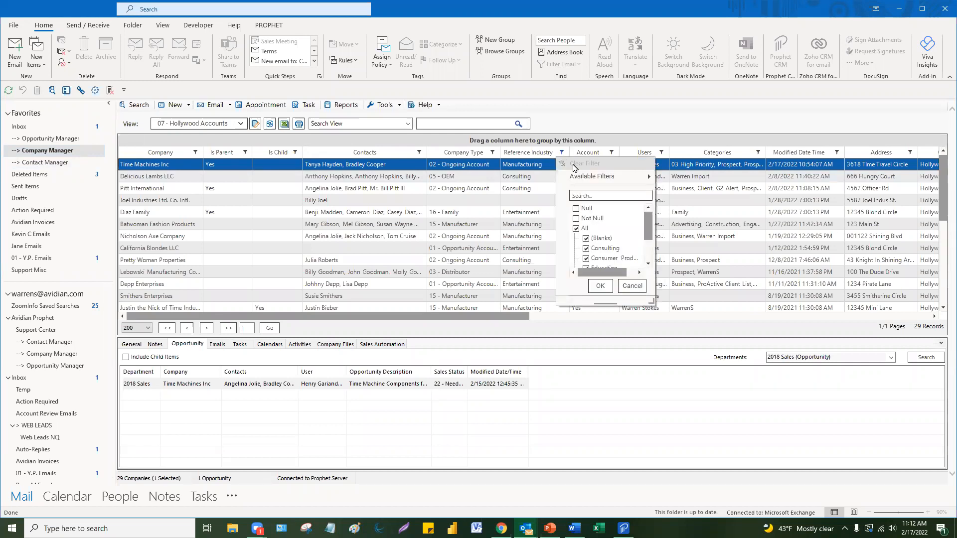
left_click_drag(650, 301, 661, 354)
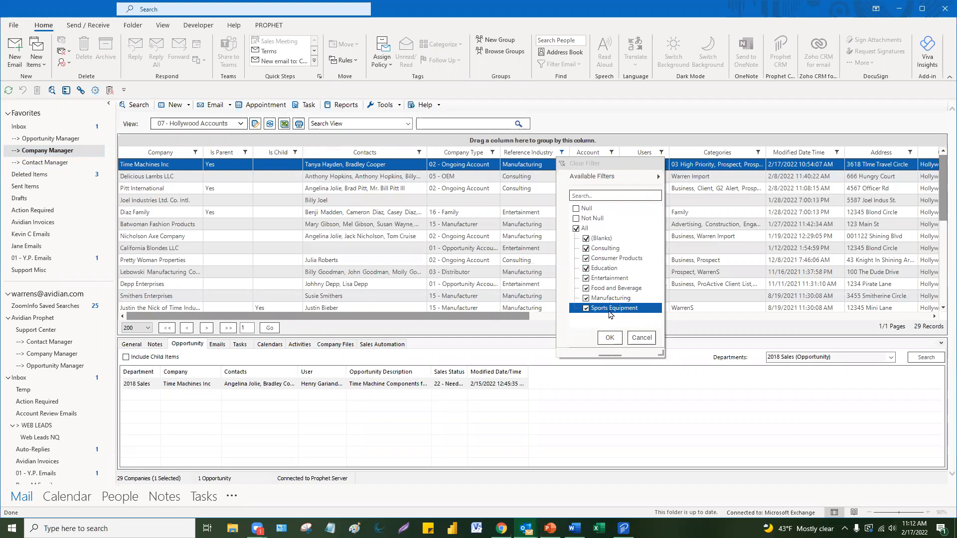
left_click(594, 197)
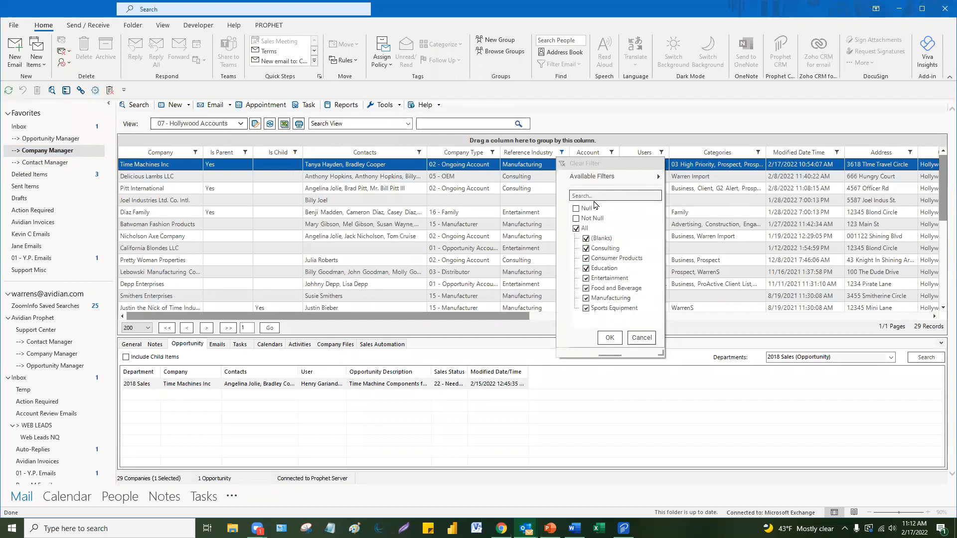
type("manu")
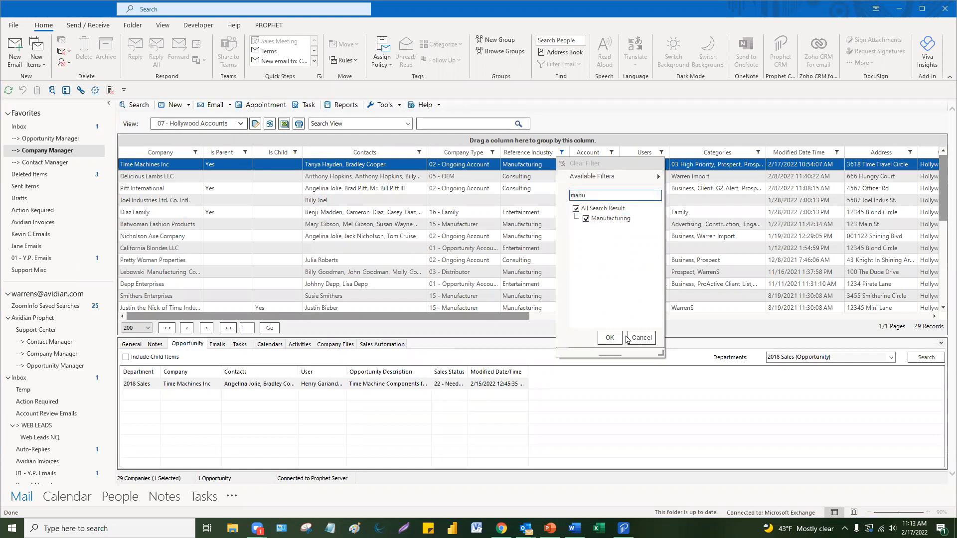
left_click(609, 339)
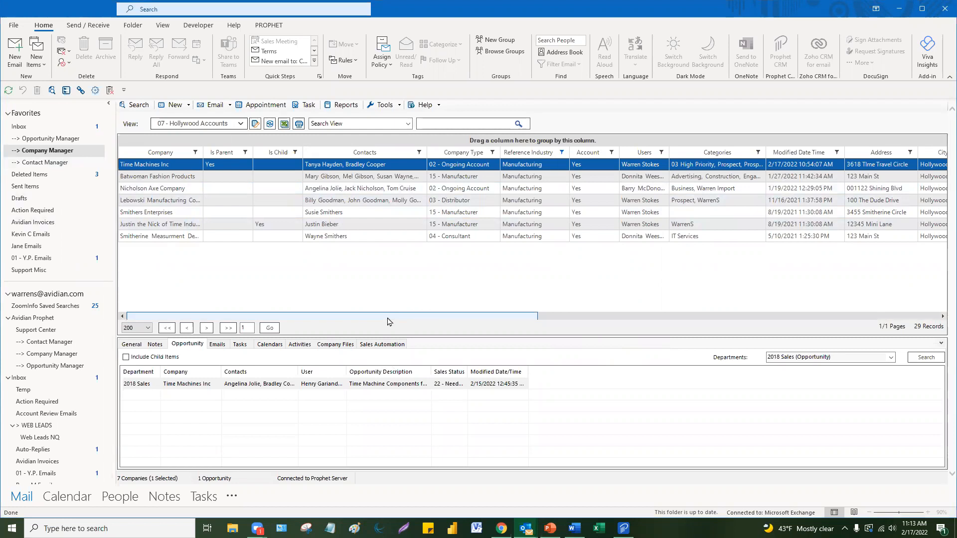
left_click_drag(388, 319, 305, 319)
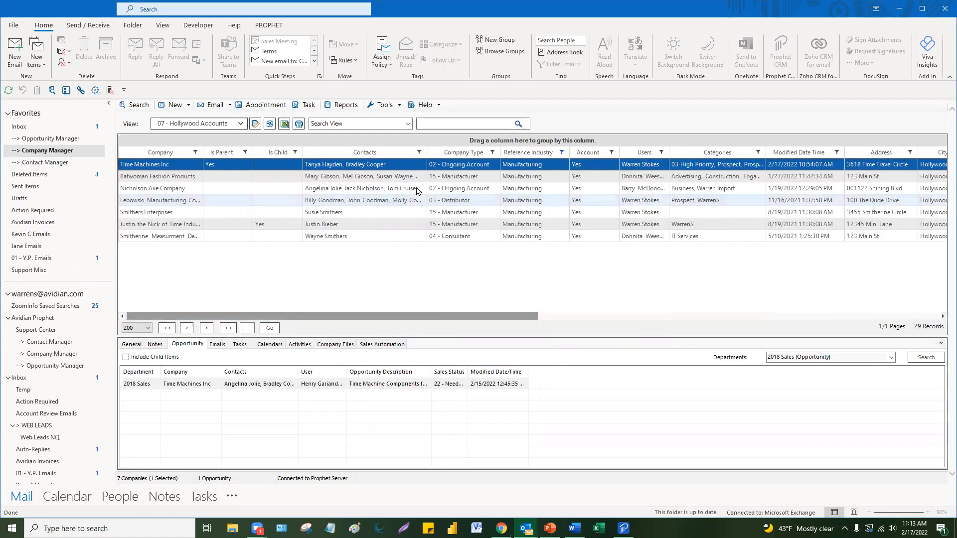
left_click(535, 169)
left_click(241, 125)
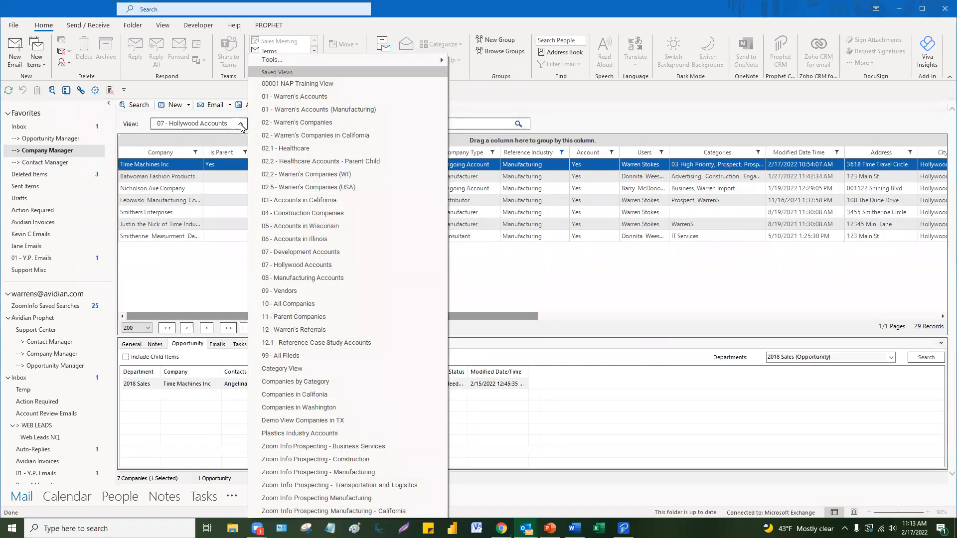
mouse_move(434, 60)
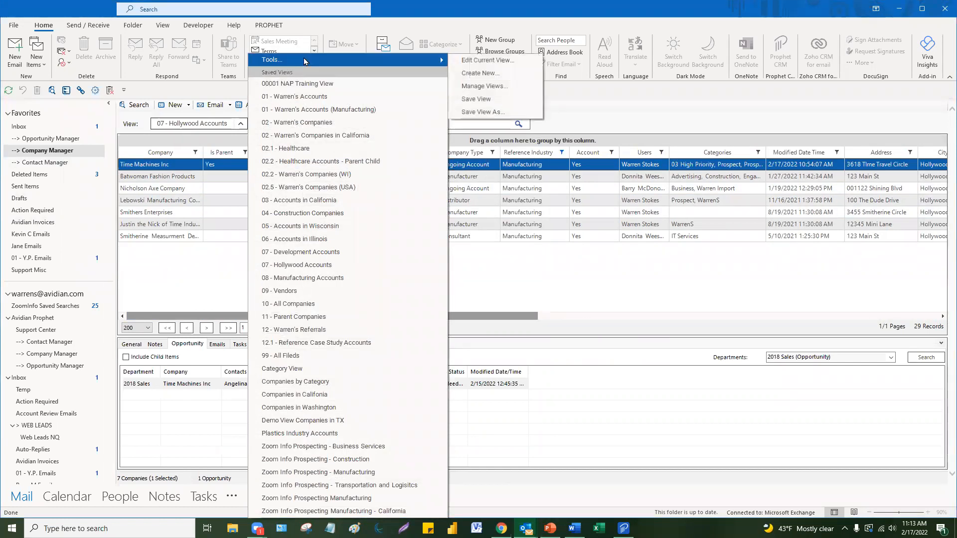
left_click(481, 116)
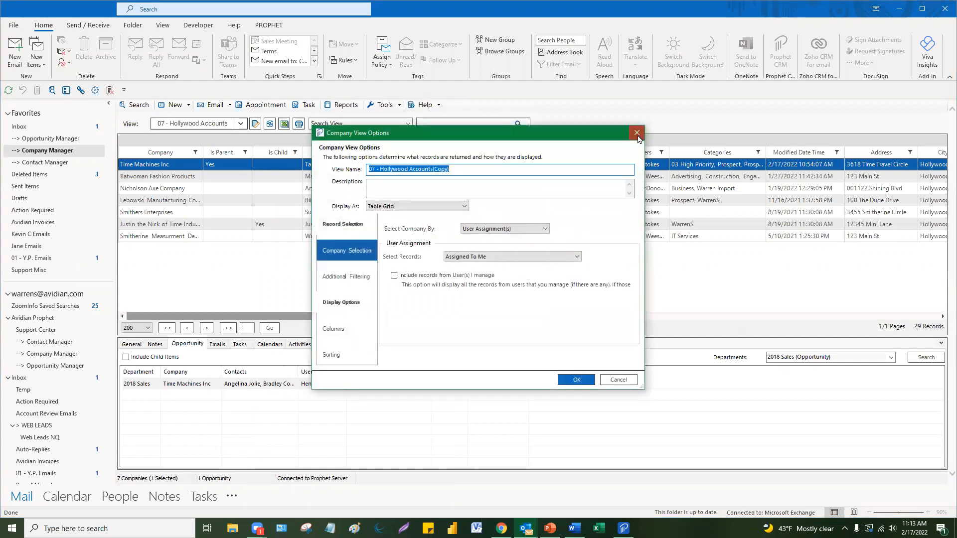
left_click(637, 133)
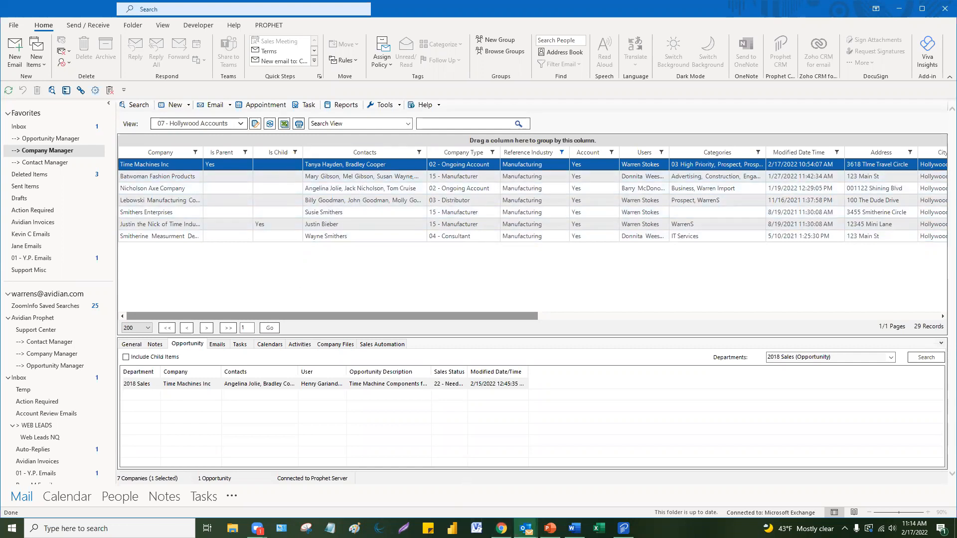
- Switch to the Opportunity Manager window and select the Monarch Asia opportunity
mouse_move(525, 528)
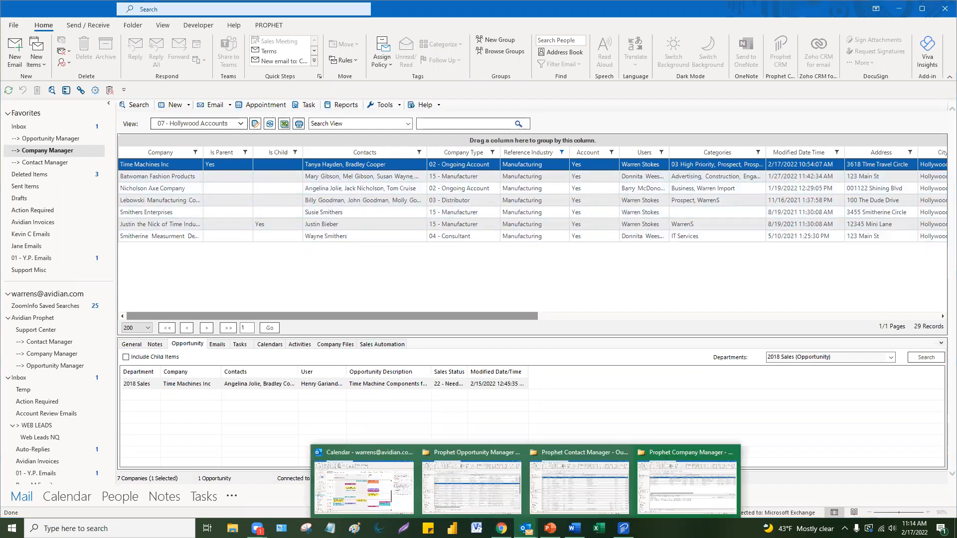
left_click(493, 486)
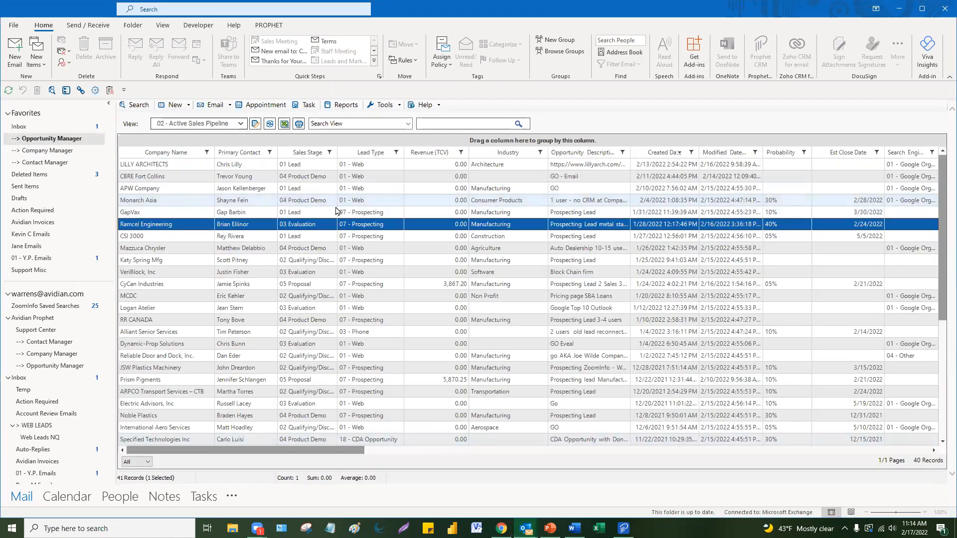
left_click(269, 201)
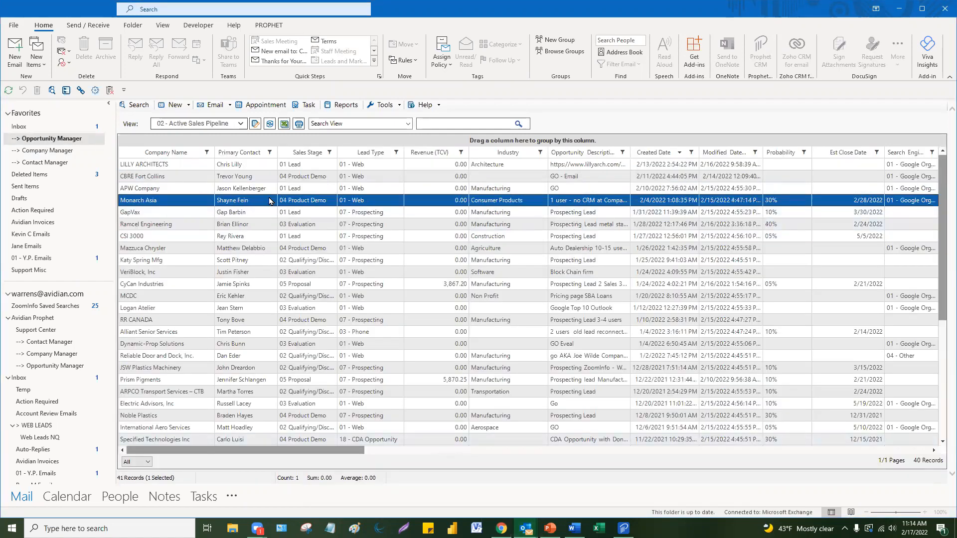
left_click(329, 153)
left_click(343, 208)
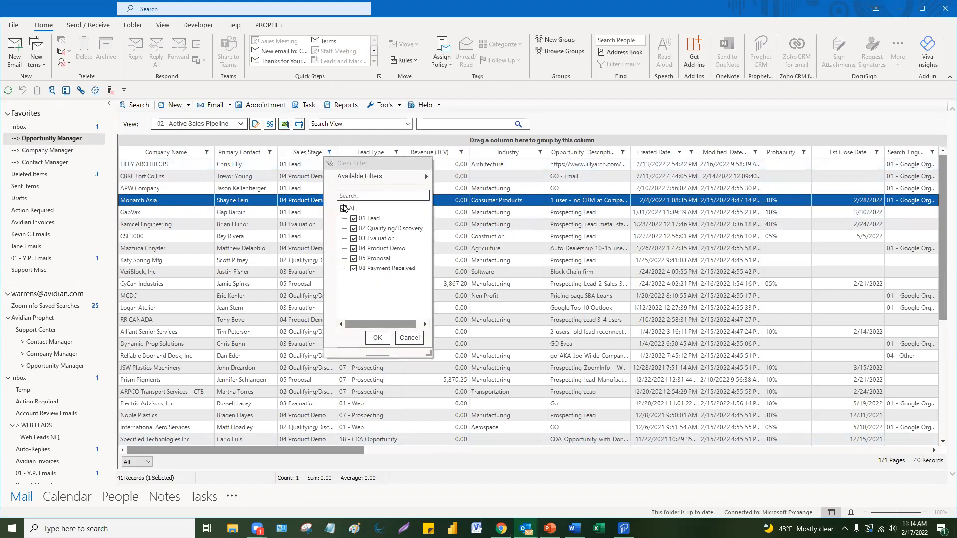
left_click(408, 338)
- Load the 09 - Hollywood Projects view and filter its Sales Stage to 04 Product Demo and 05 Proposal
left_click(241, 124)
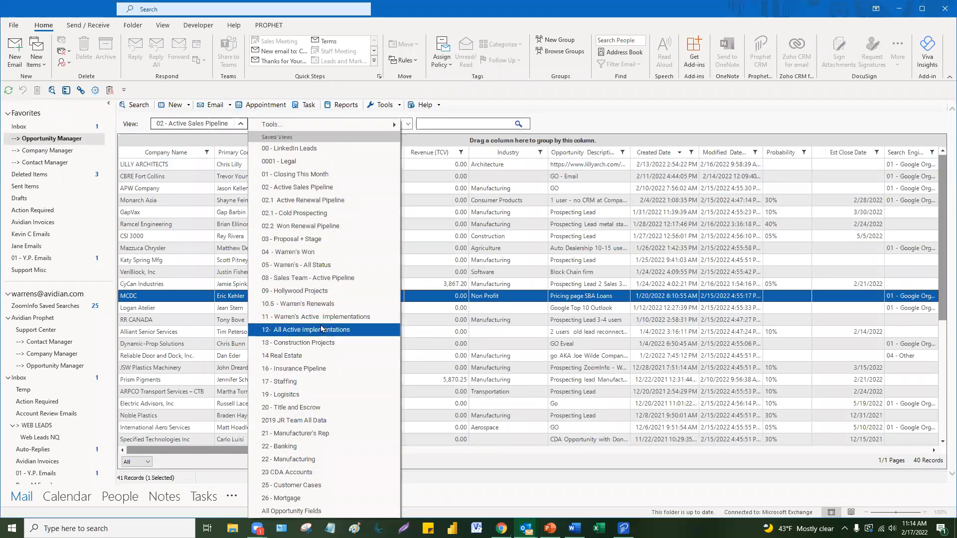
left_click(324, 291)
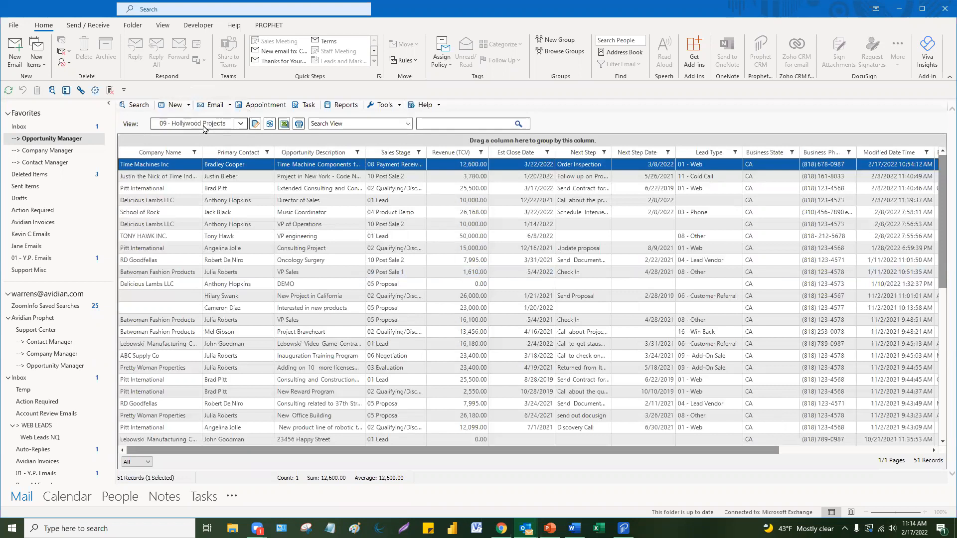
left_click(418, 153)
left_click(433, 210)
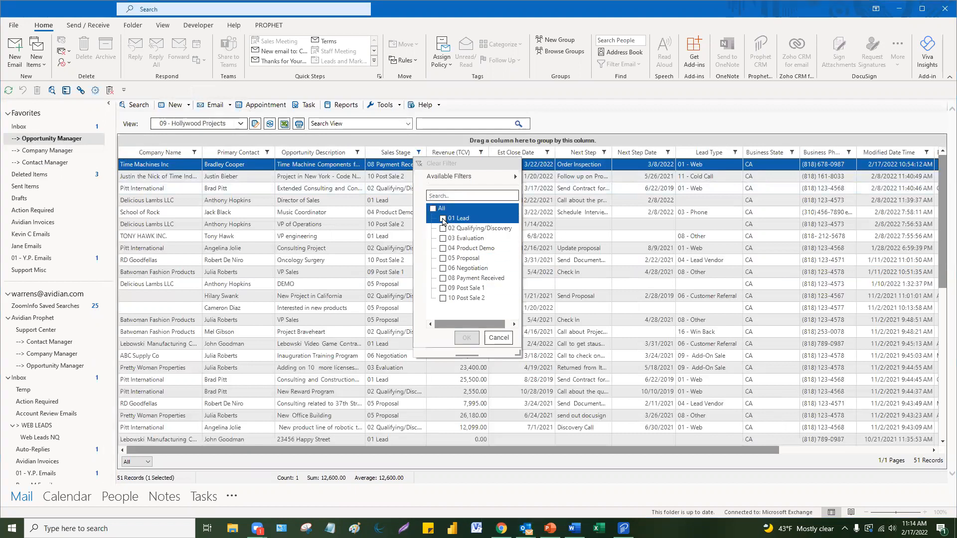
left_click(443, 249)
left_click(443, 258)
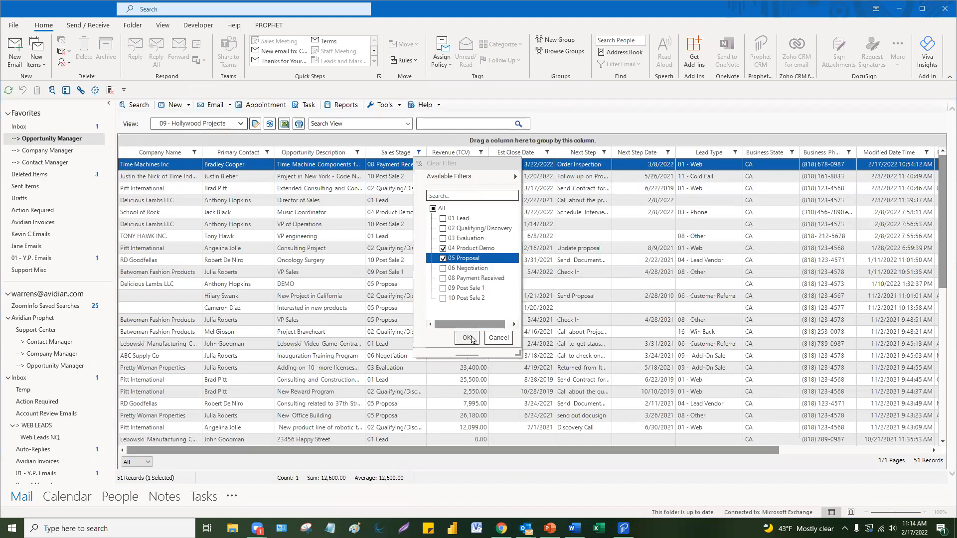
left_click(467, 338)
left_click(467, 338)
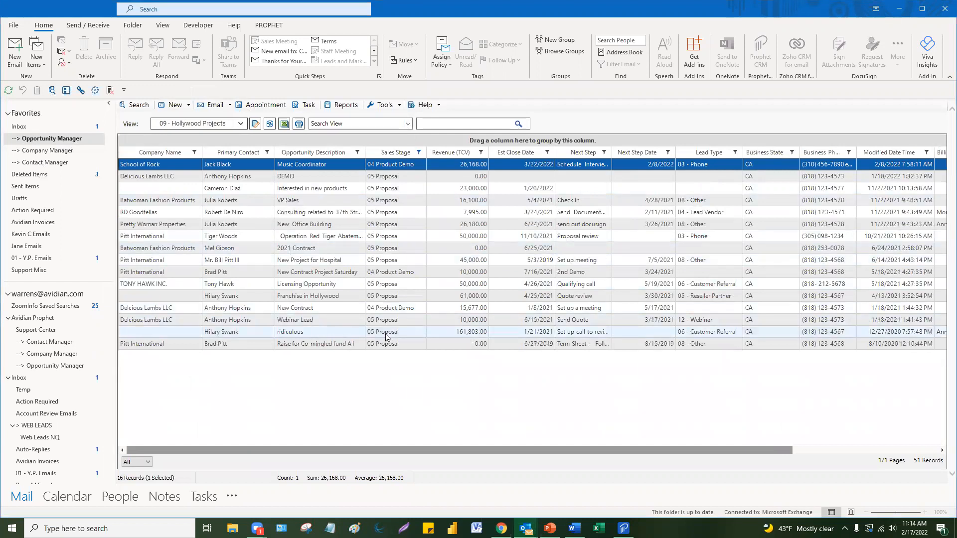
- Save the 09 - Hollywood Projects view with its current Sales Stage filter
left_click(239, 125)
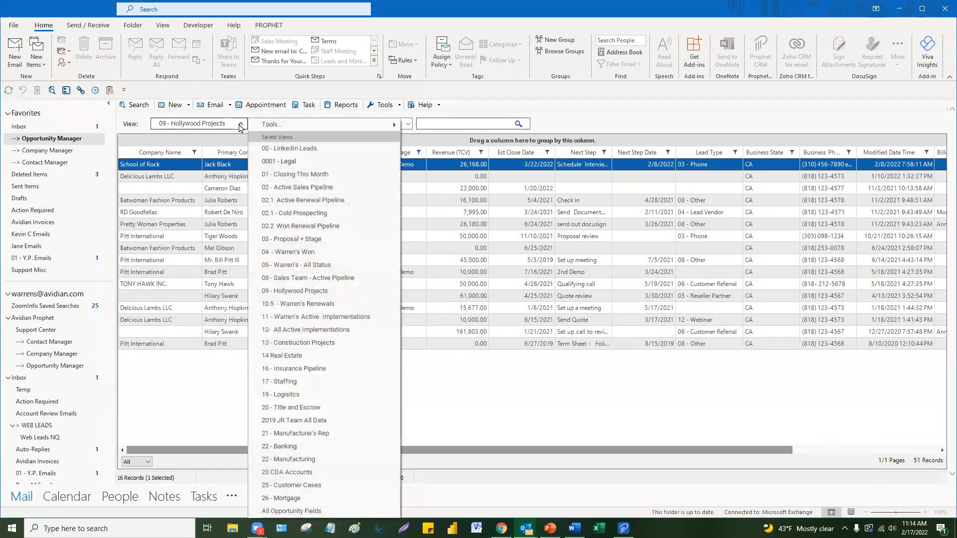
mouse_move(266, 125)
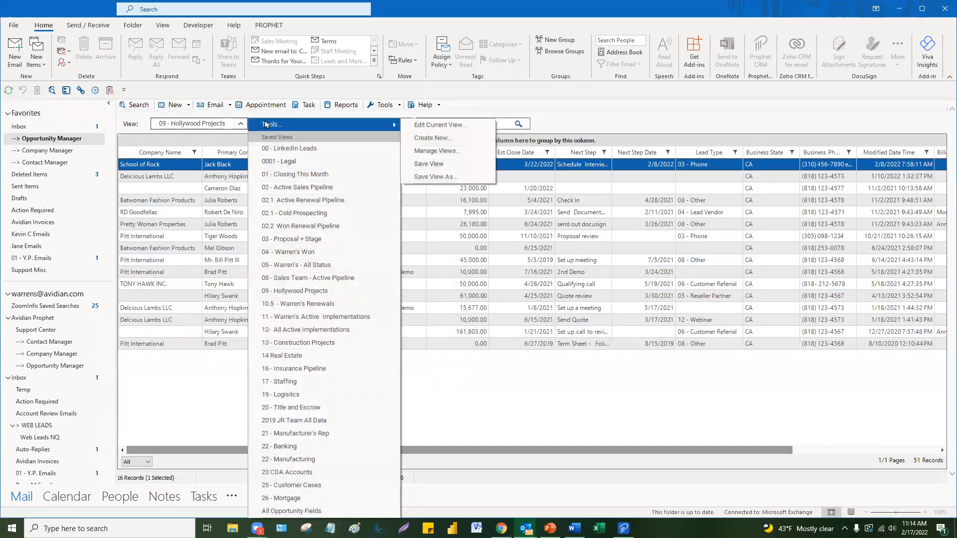
left_click(429, 164)
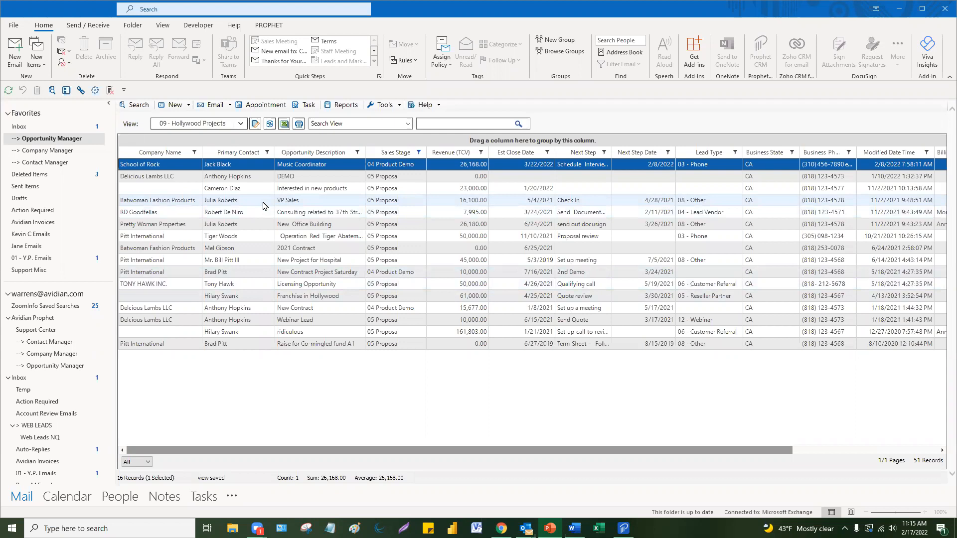
- Look at the Milcon Construction Corp project in saved view 11 for active implementations and reload the 09 - Hollywood Projects view
left_click(240, 125)
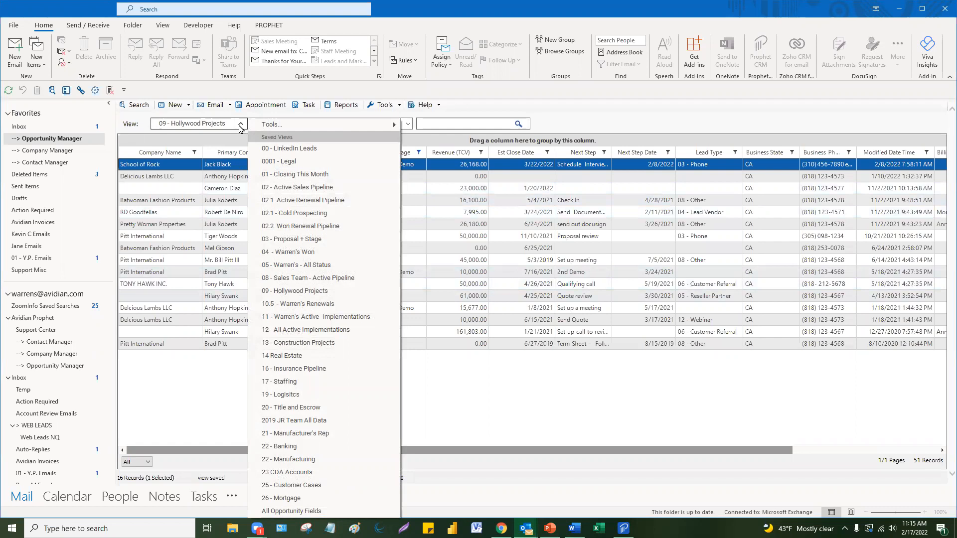
left_click(343, 318)
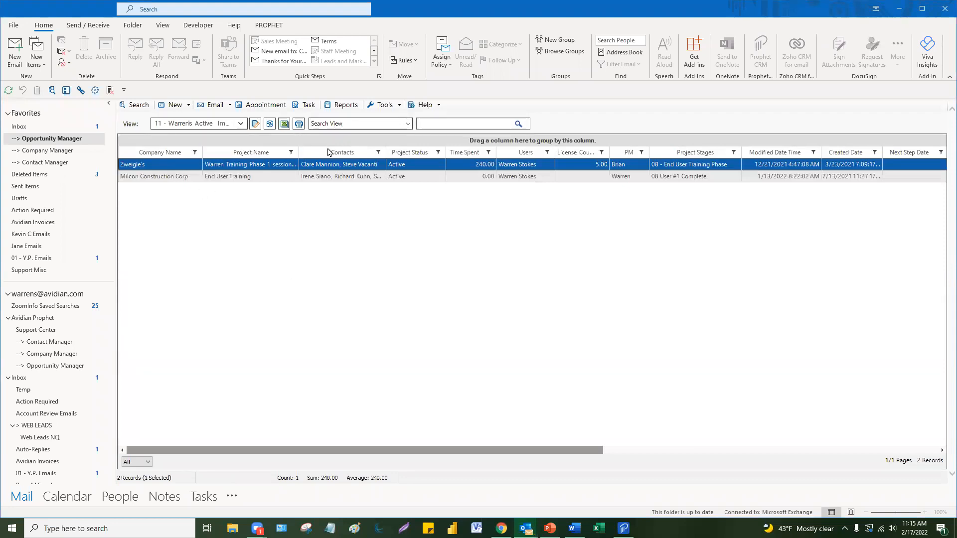
left_click(288, 179)
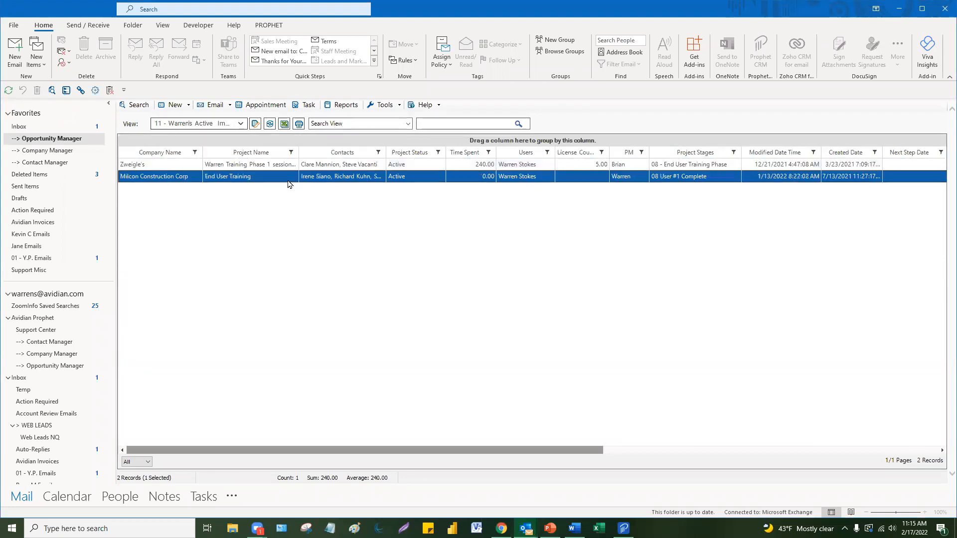
left_click(240, 124)
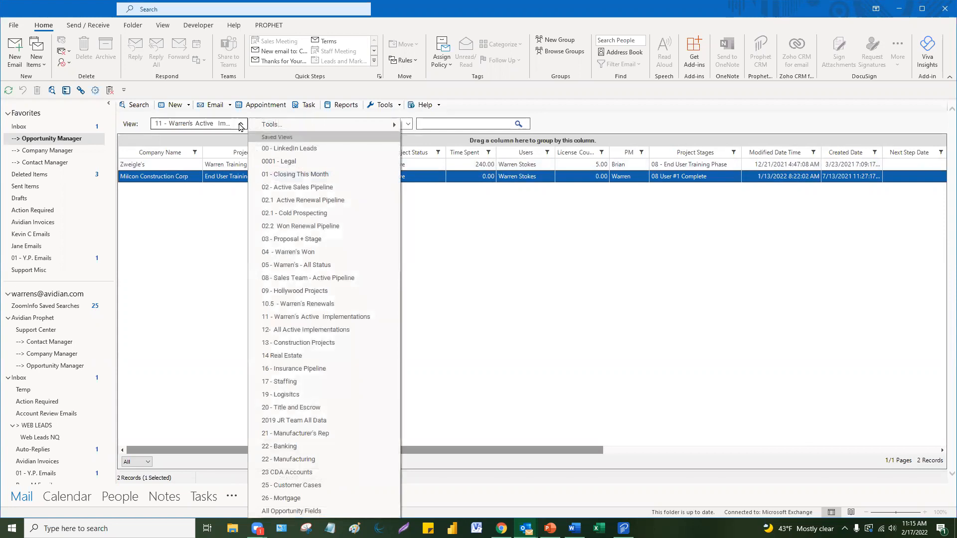
left_click(302, 291)
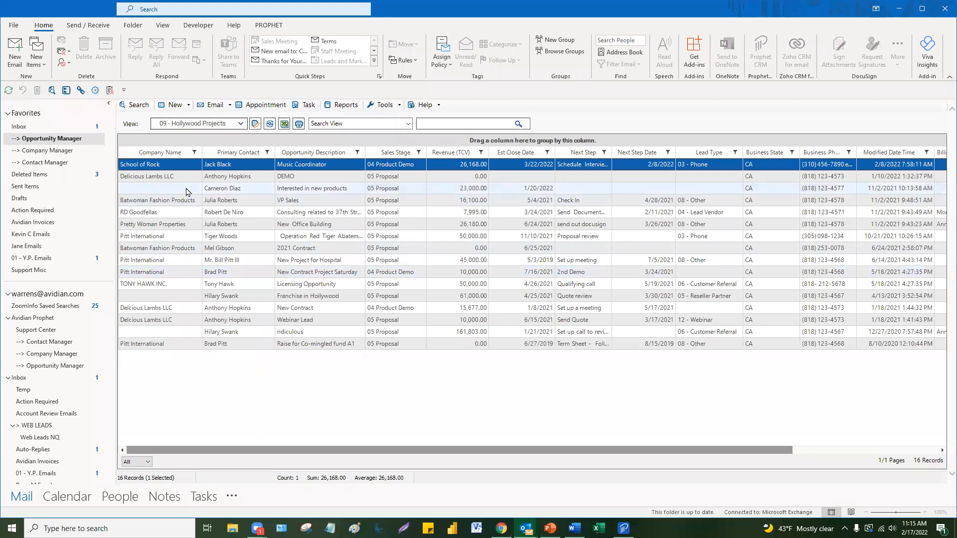
- Create a 2018 Client Services record for School of Rock with Project Status Active and the project name "Project Space X"
left_click(189, 106)
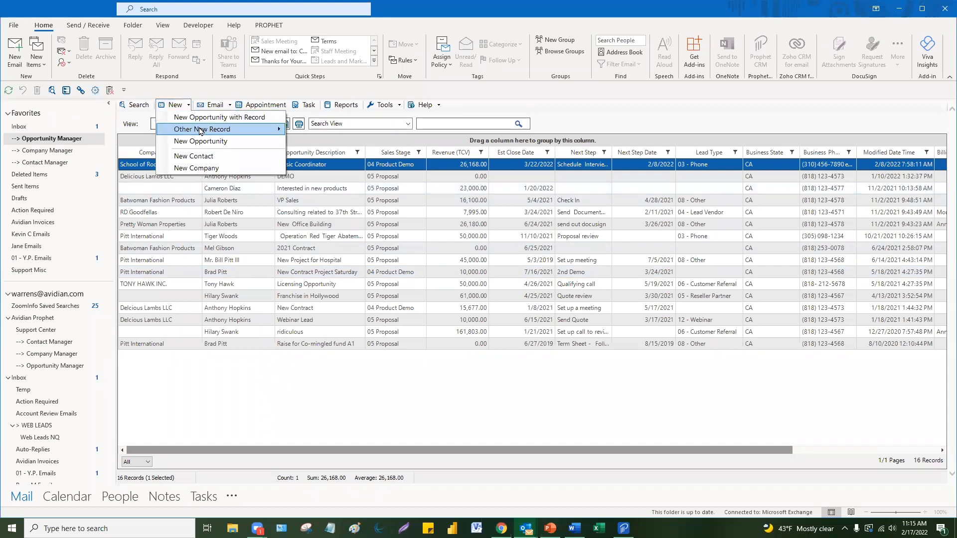
mouse_move(199, 130)
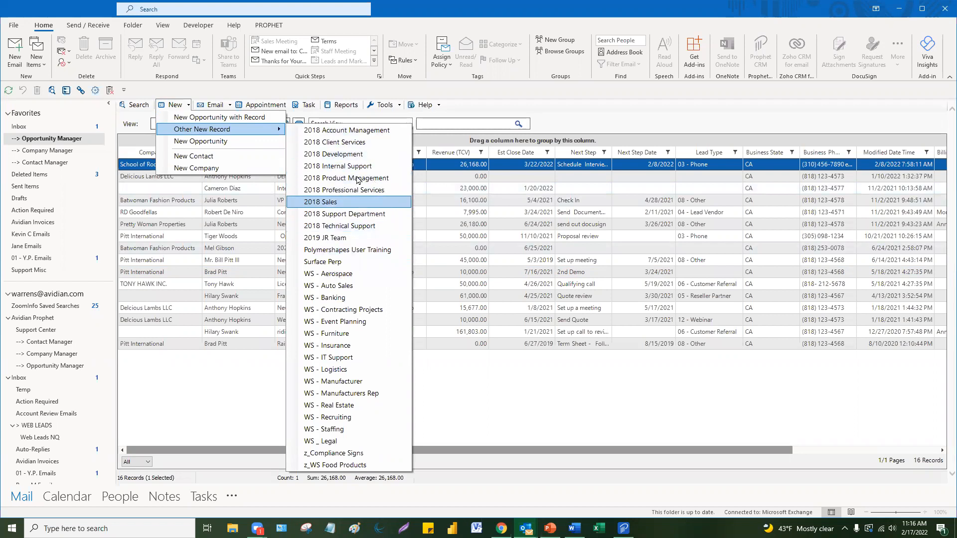
left_click(359, 143)
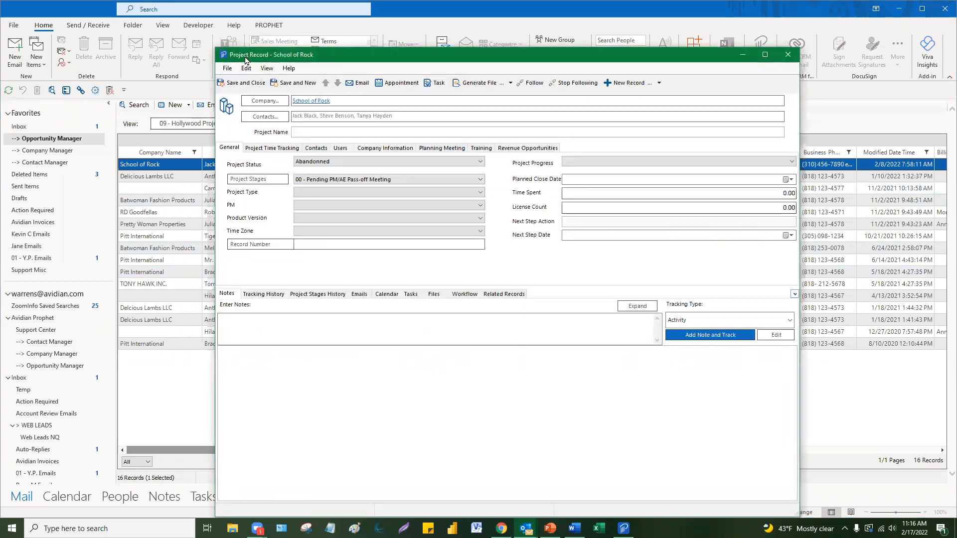
left_click(322, 162)
left_click(322, 179)
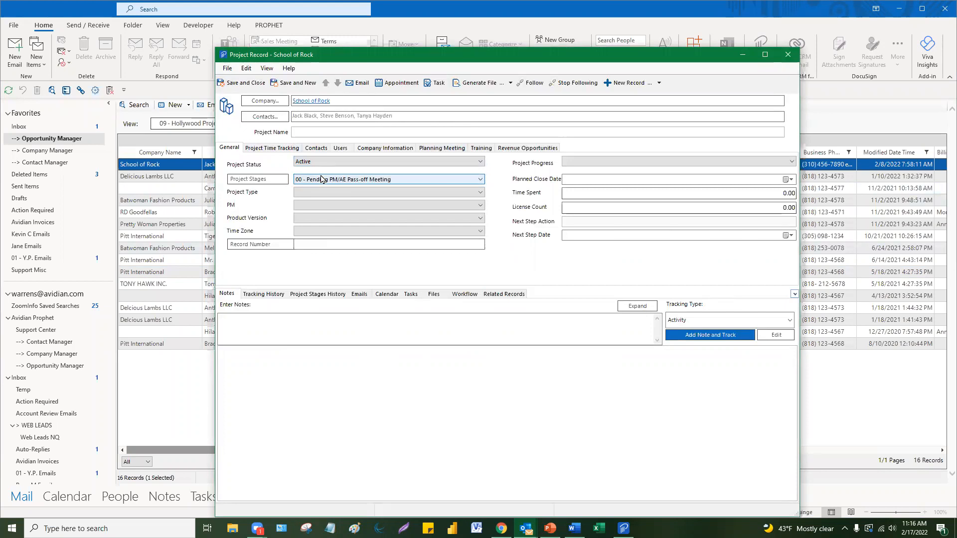
left_click(324, 132)
type("P")
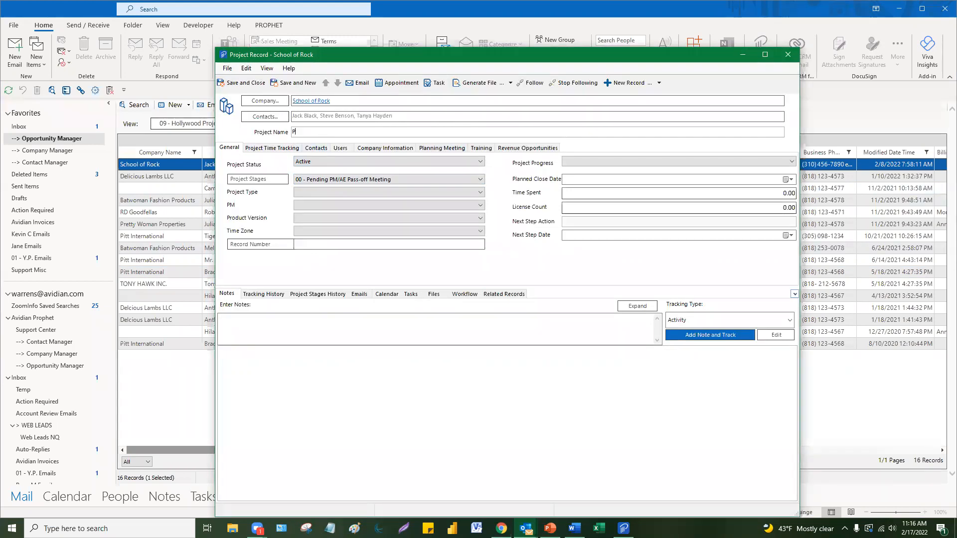
type("roject Space X")
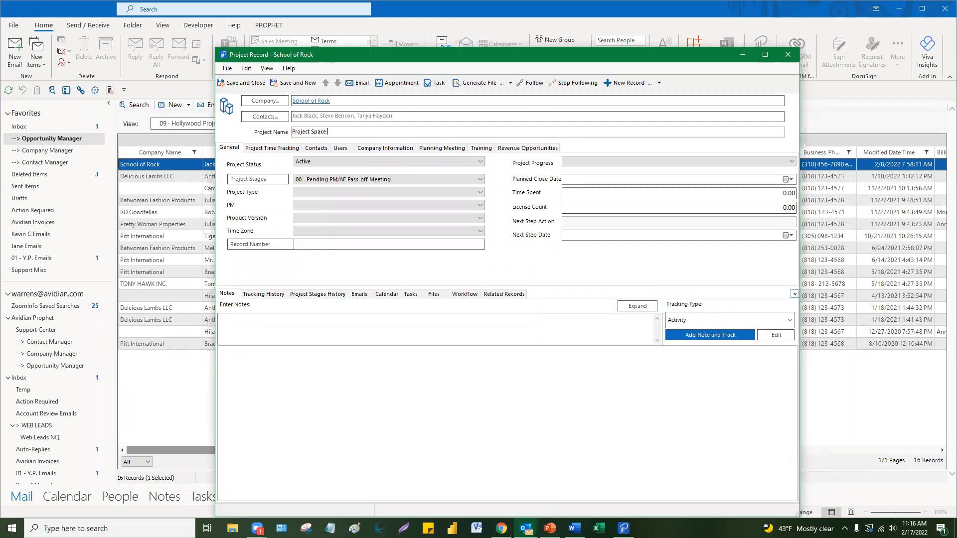
- Set Project Stages to 05 - Install In Progress and Project Type to Custom Report, and choose a project manager
left_click(361, 180)
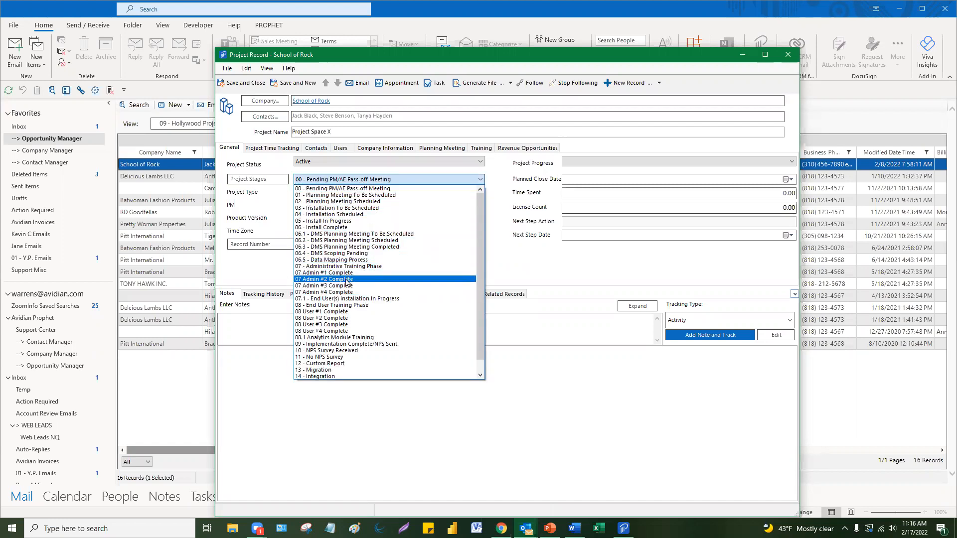
left_click(328, 221)
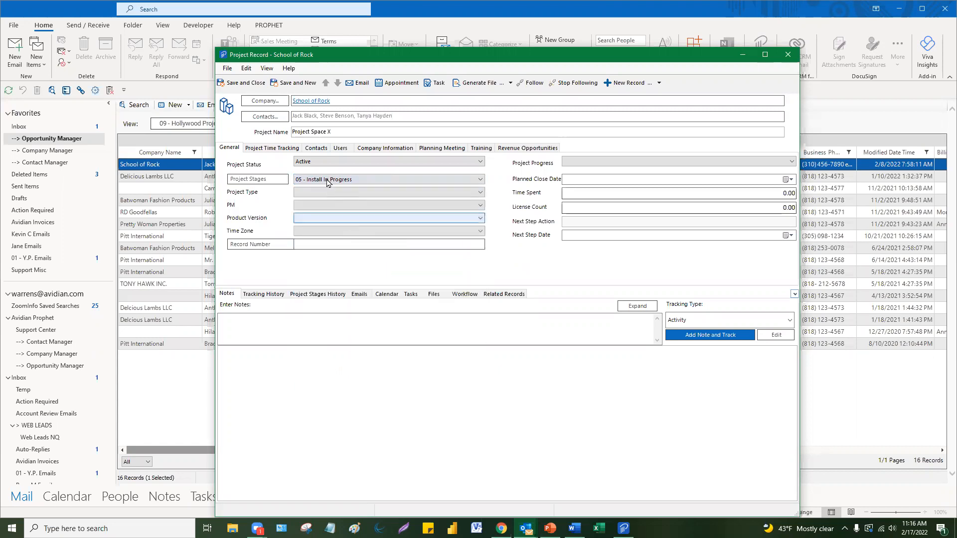
left_click(325, 194)
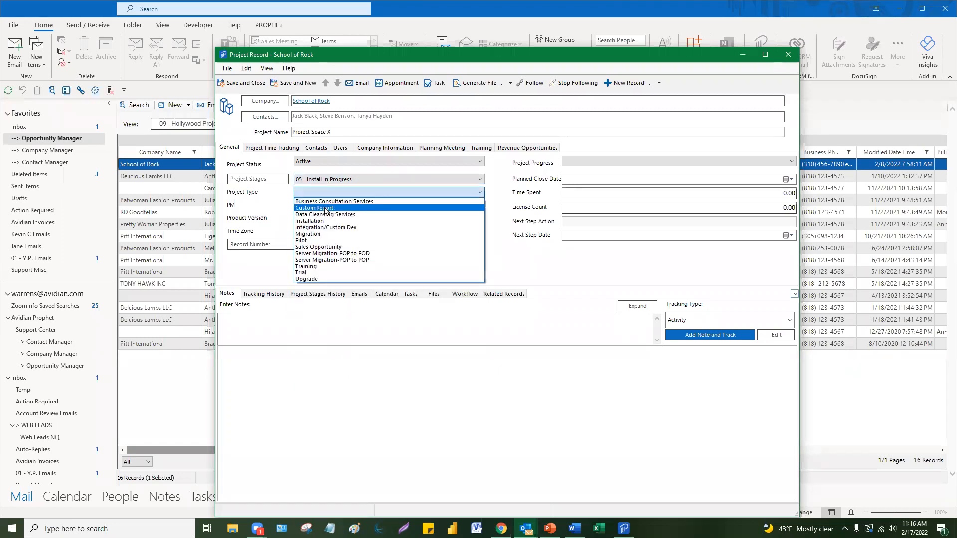
left_click(326, 210)
left_click(326, 205)
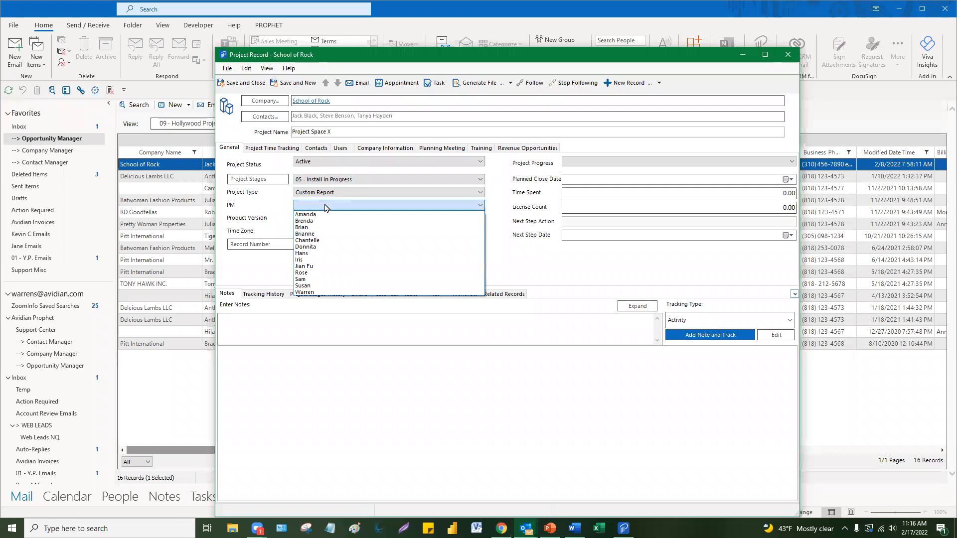
left_click(324, 247)
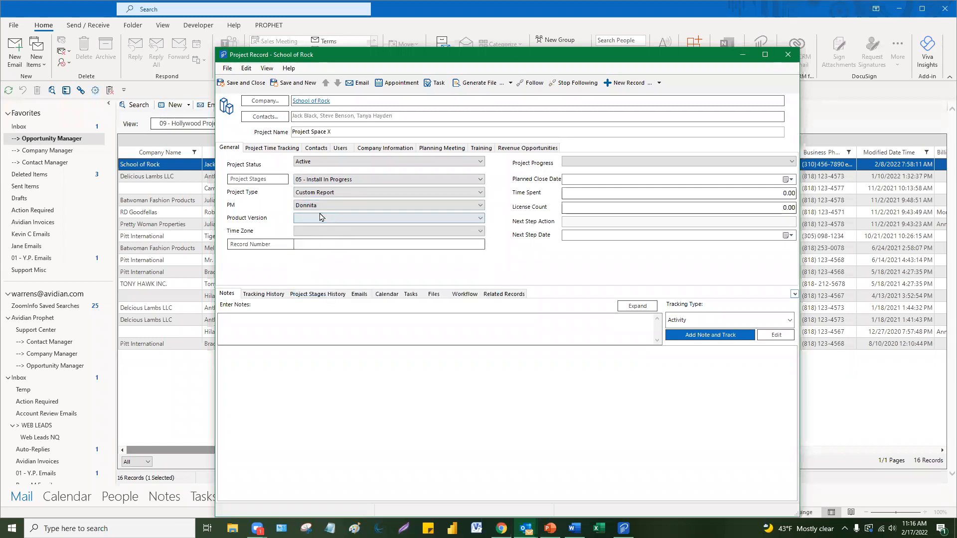
- Set the Product Version to POD Enterprise and the Time Zone to Australia, and save and close the project record
left_click(319, 219)
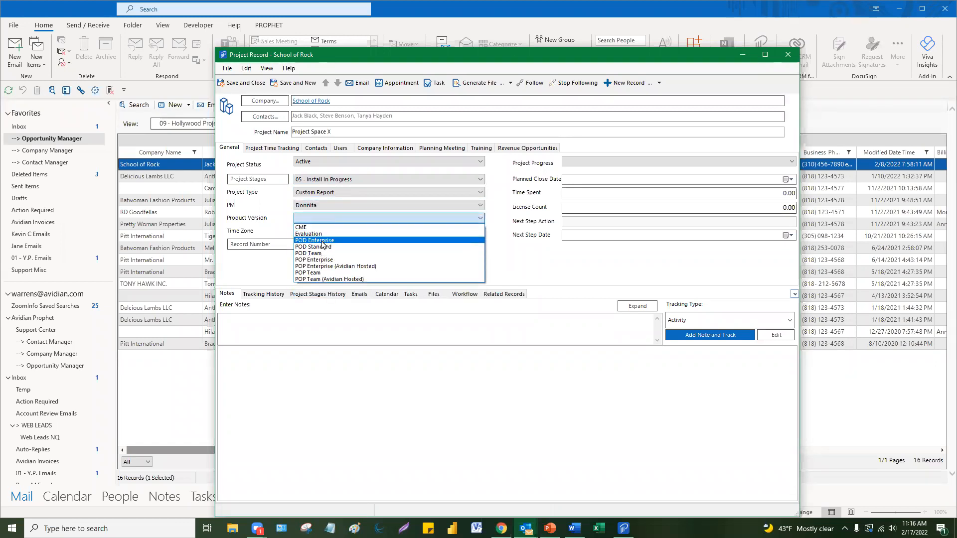
left_click(319, 240)
left_click(321, 230)
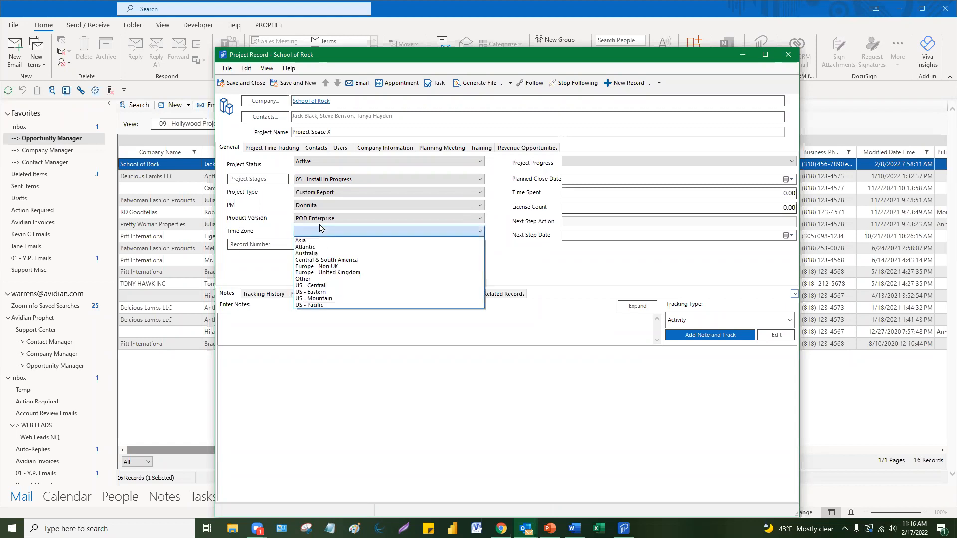
left_click(322, 253)
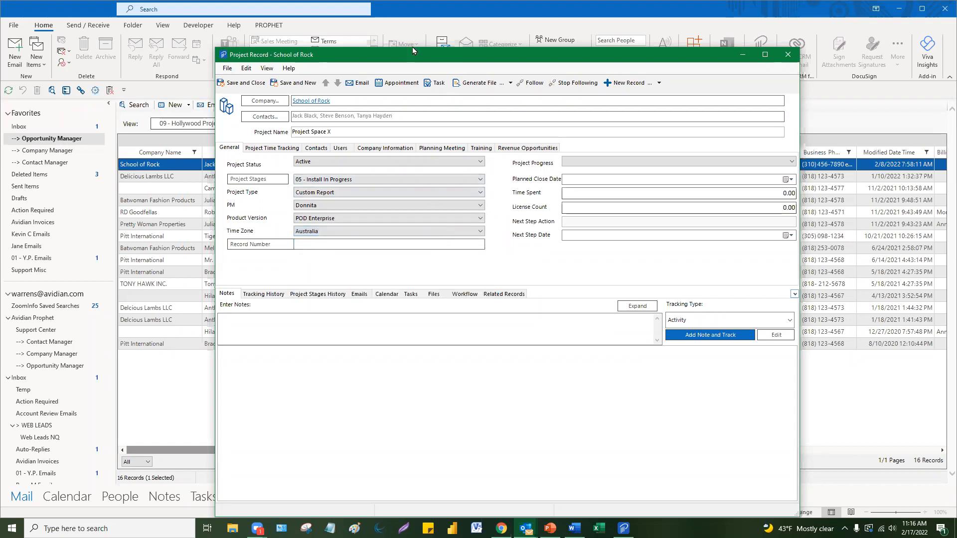
left_click_drag(411, 52, 349, 34)
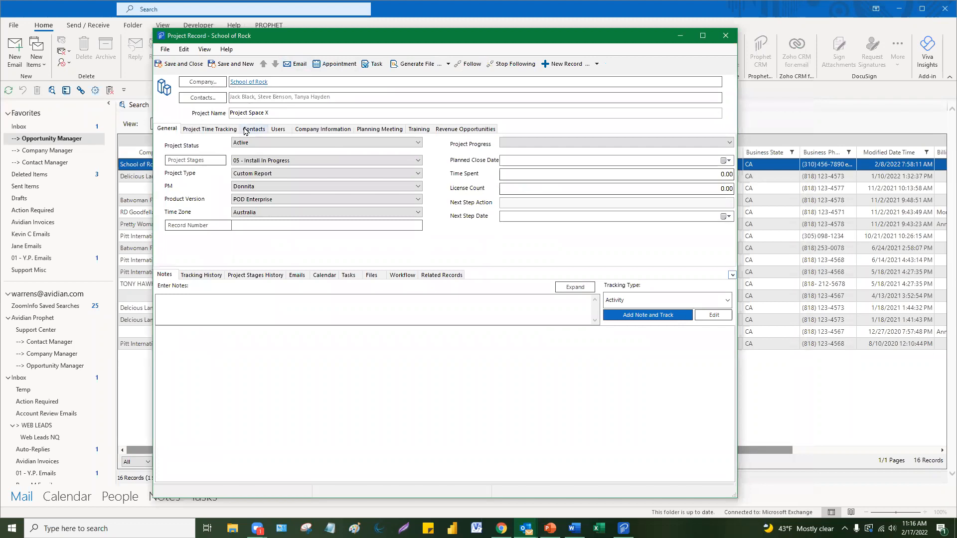
left_click(184, 64)
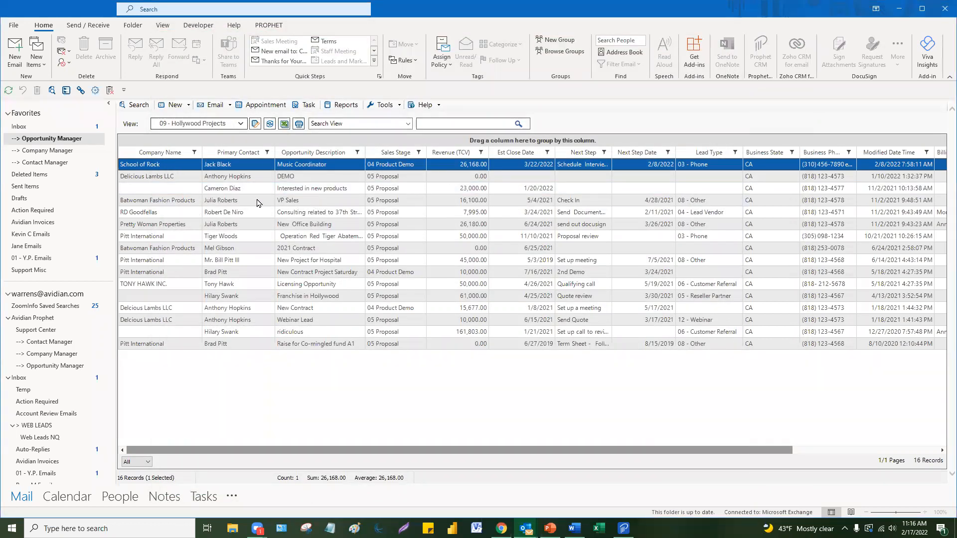
- Open the School of Rock Music Coordinator opportunity, check Project Space X among its related records, and close it
double_click(241, 166)
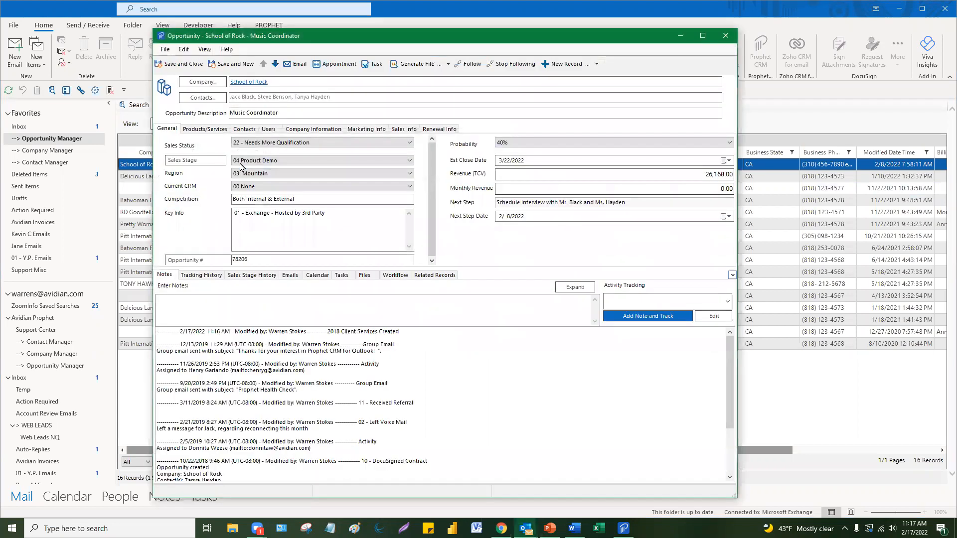
left_click(435, 276)
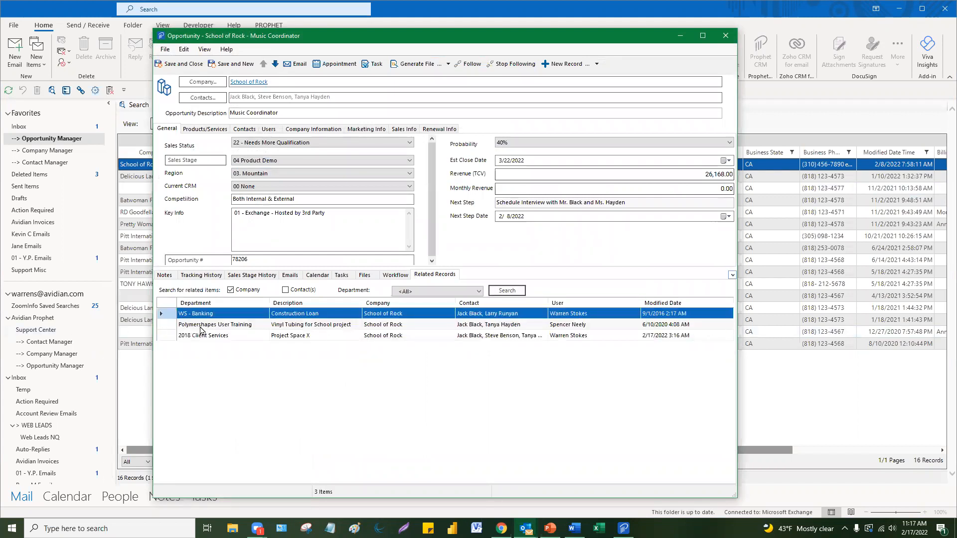
left_click(282, 335)
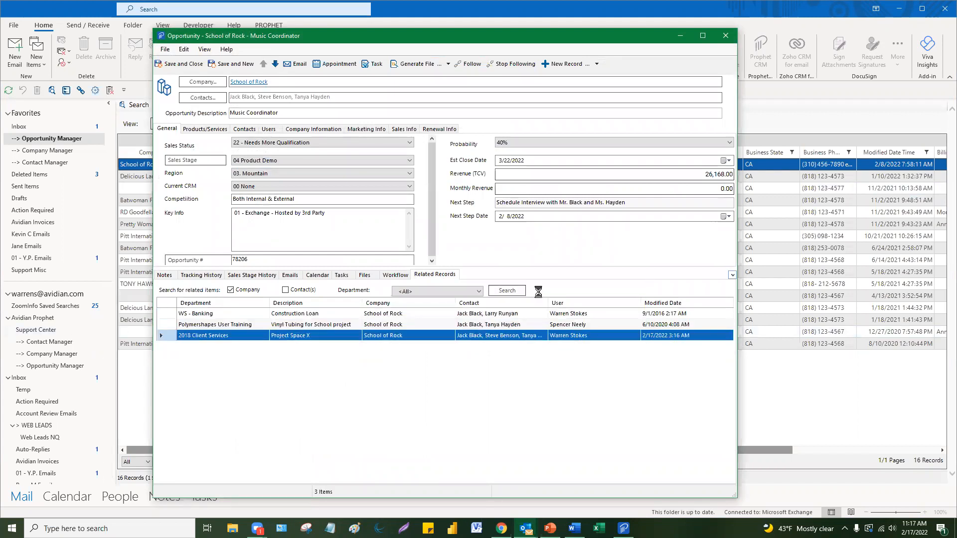
left_click(726, 36)
left_click(725, 36)
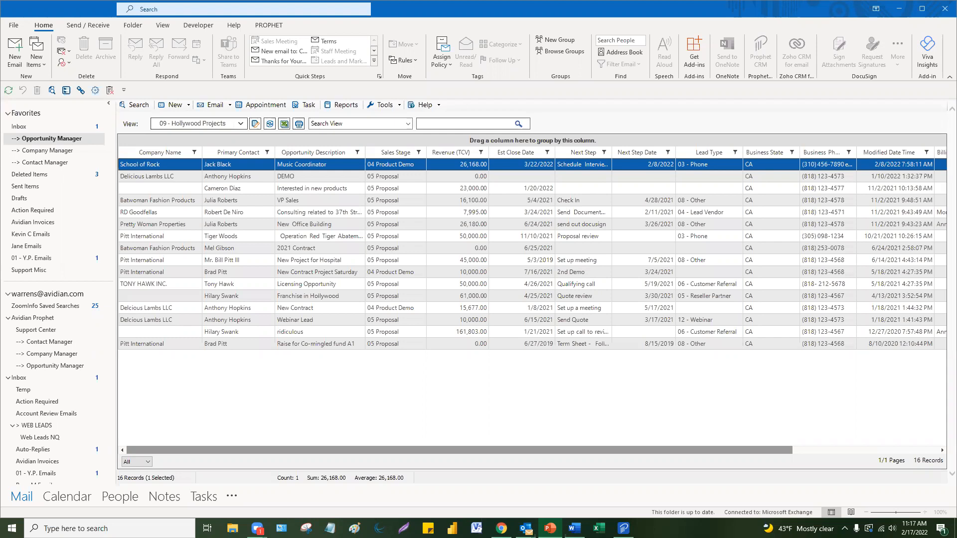
- Switch to the Prophet administration site in the browser and enlarge the page
left_click(324, 193)
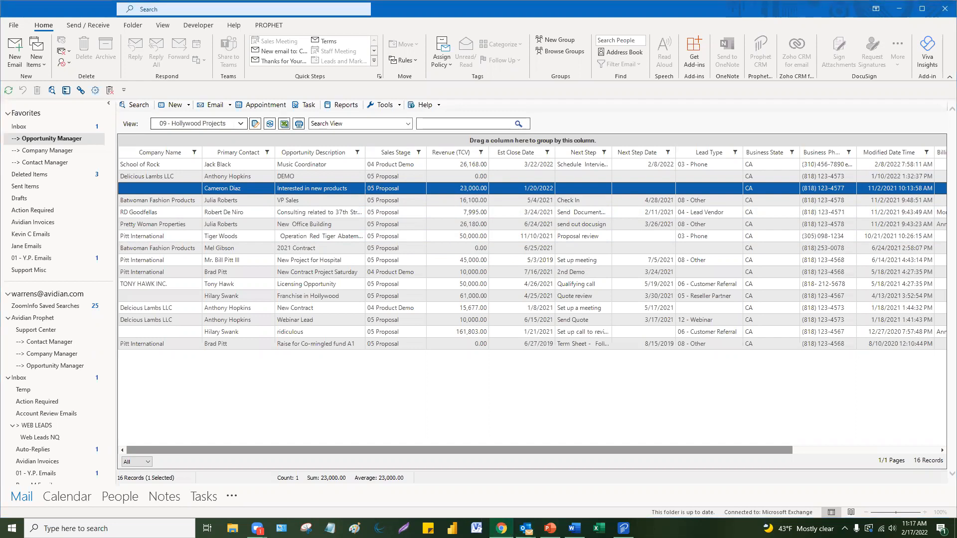
key("alt+Tab")
key("ctrl+plus")
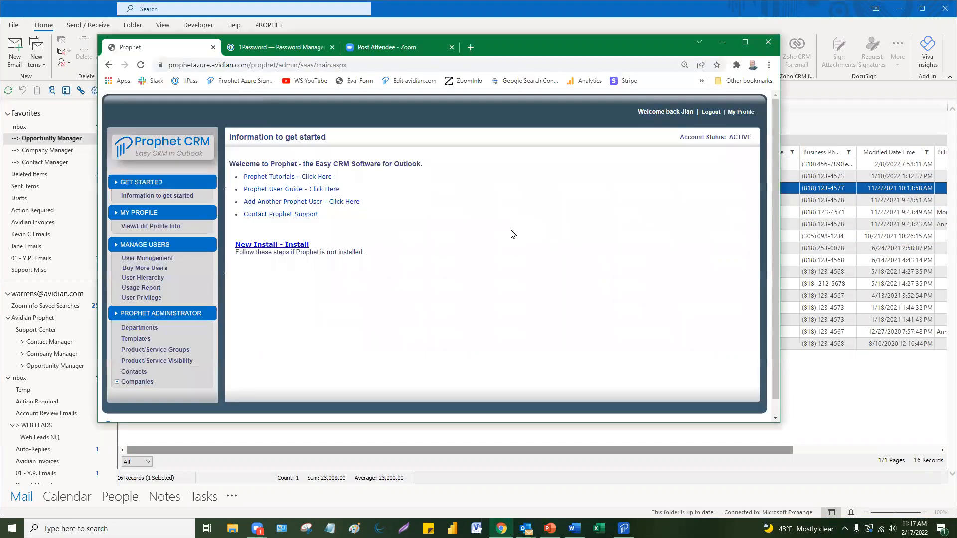
left_click(550, 528)
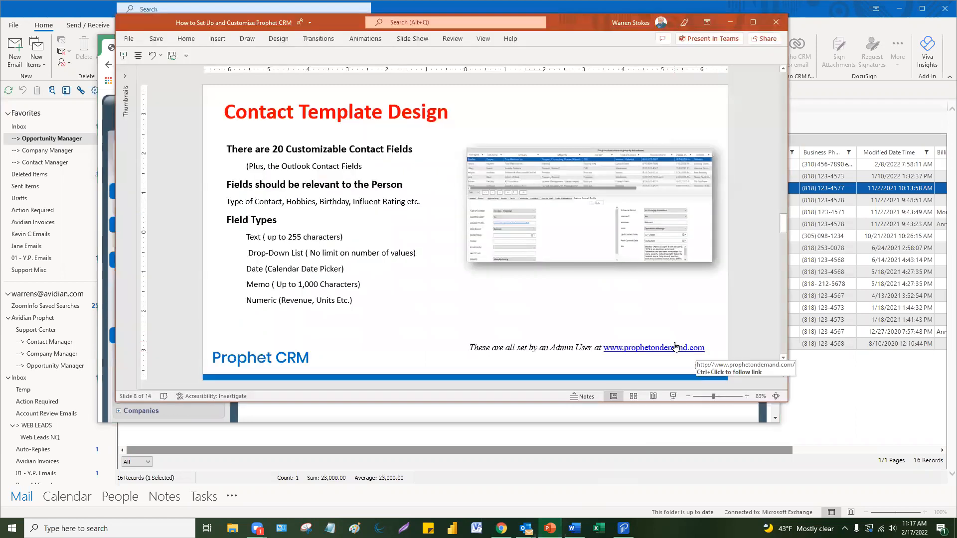
left_click(676, 348, "ctrl")
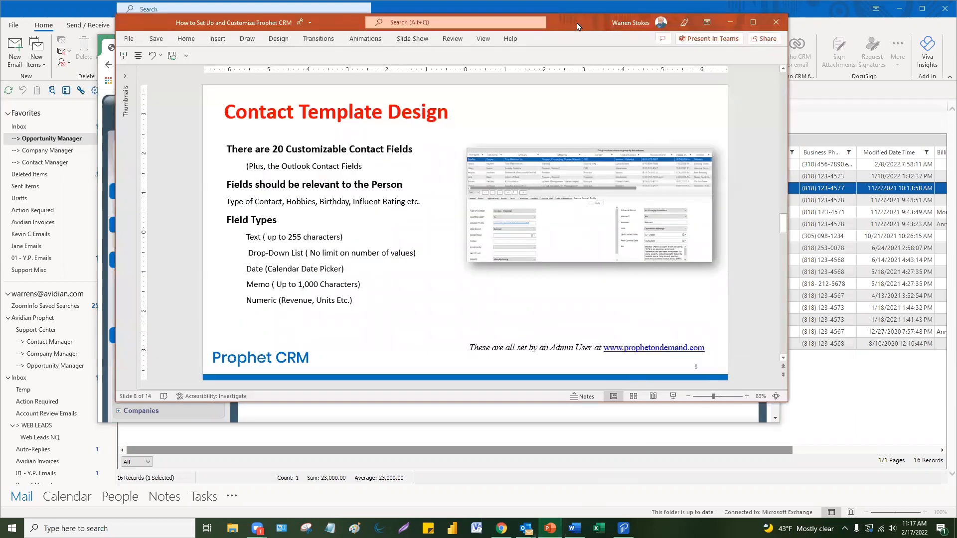
left_click(730, 22)
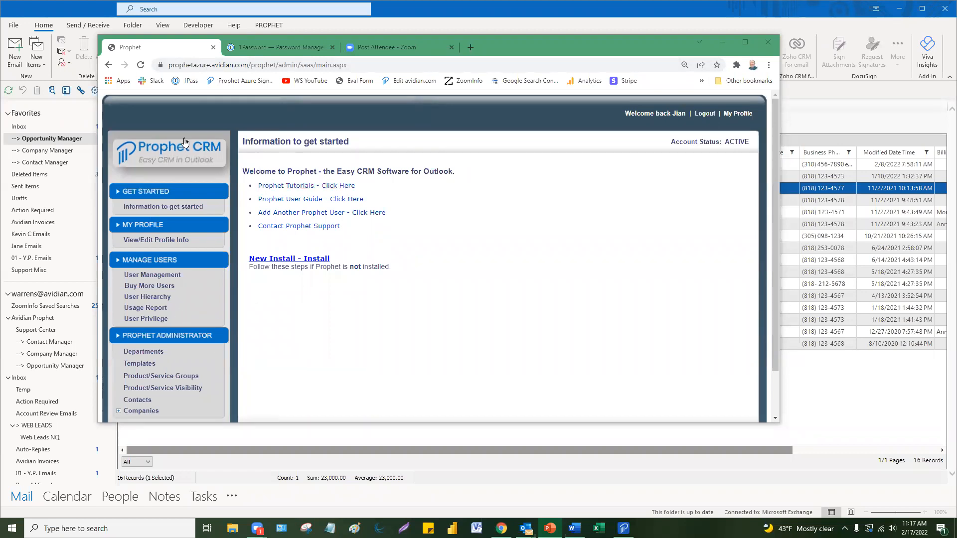
- Maximize the browser window, open the Prophet administrator's Templates page, and display the 2022 Avidian - Sales template
left_click(745, 42)
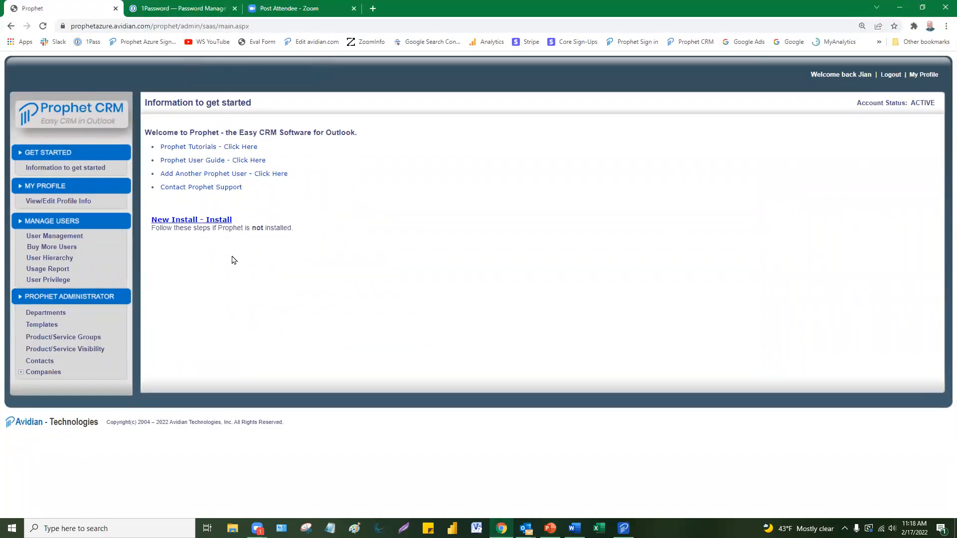
left_click(49, 327)
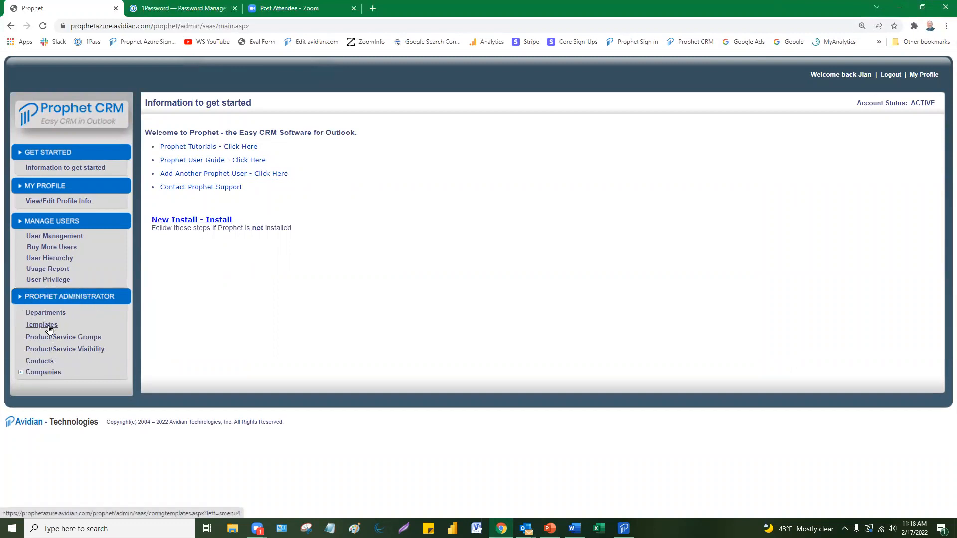
left_click(48, 327)
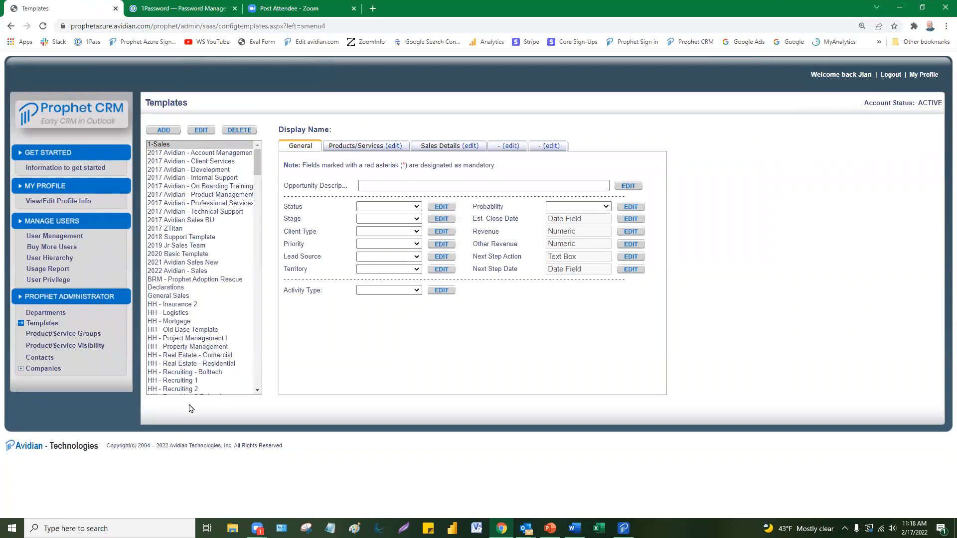
left_click(204, 273)
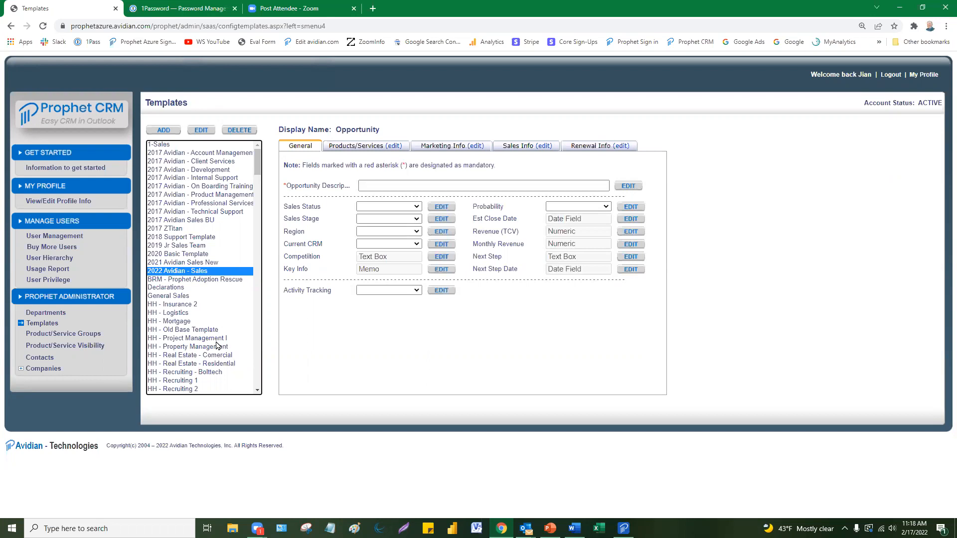
- Find and display the WS Manufacturer template and enlarge the page
left_click_drag(257, 179, 258, 370)
scroll(208, 283, "up", 4)
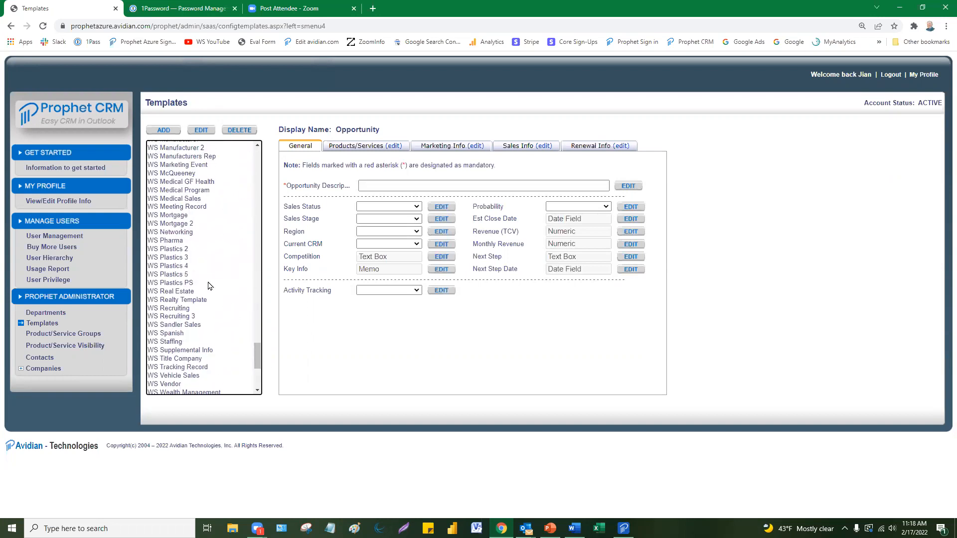
left_click(177, 221)
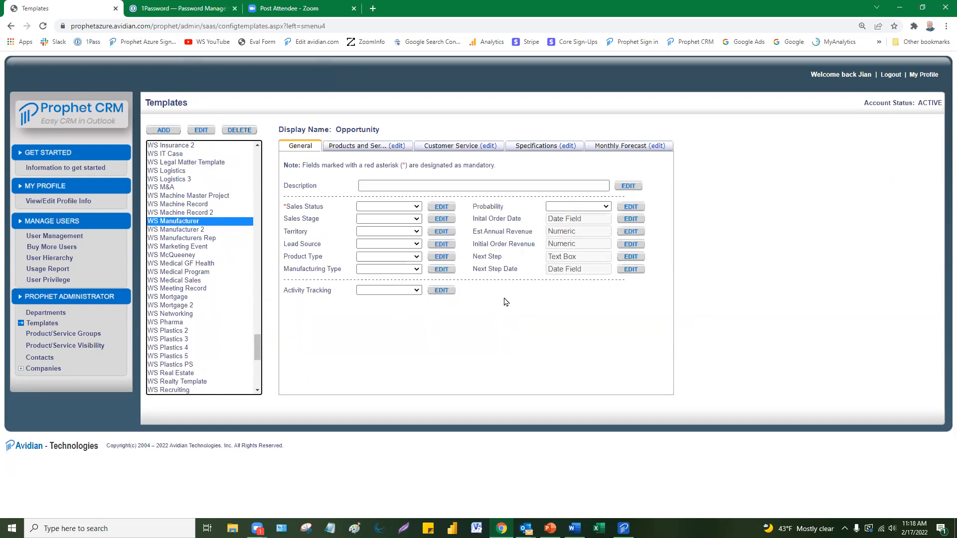
key("ctrl+plus")
key("ctrl+plus")
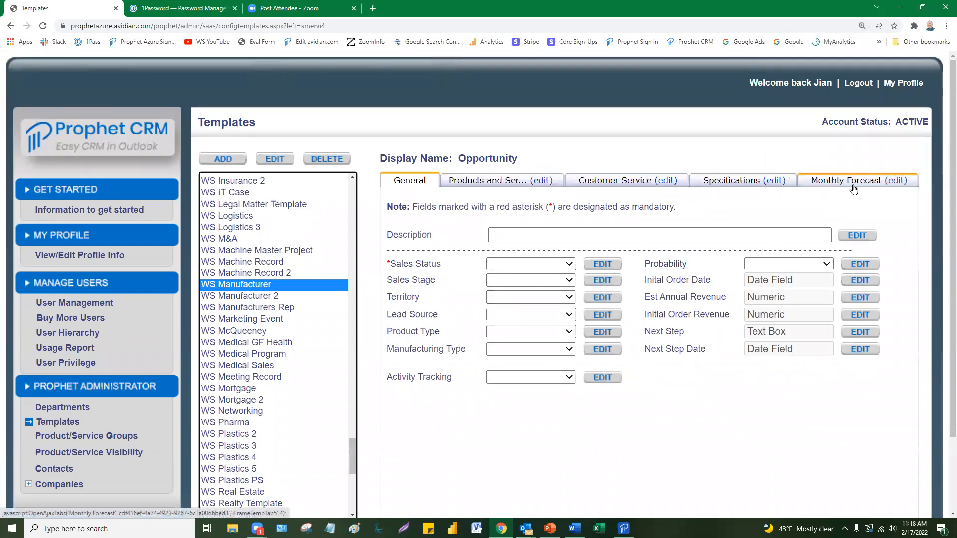
- Show the choices offered by the Sales Status field in the WS Manufacturer template and collapse them again
left_click(569, 266)
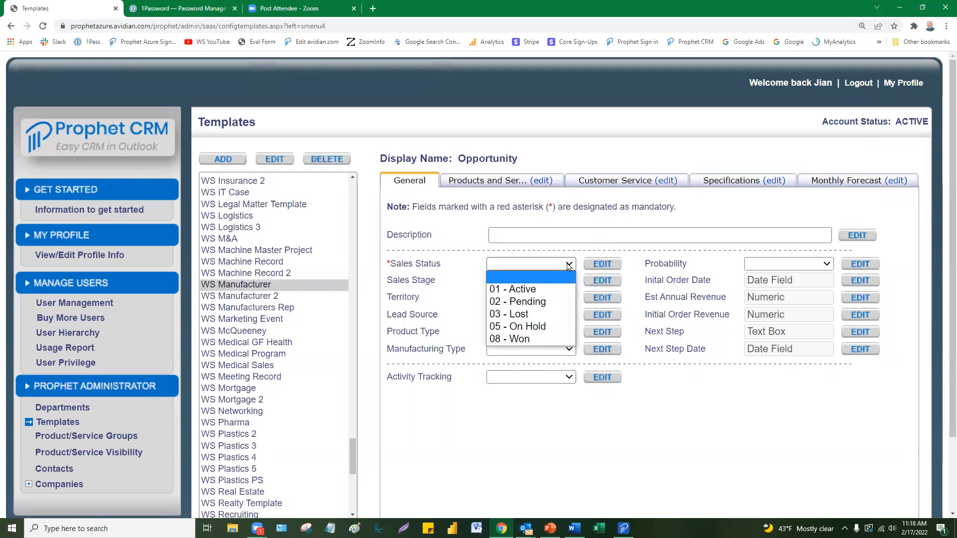
left_click(569, 266)
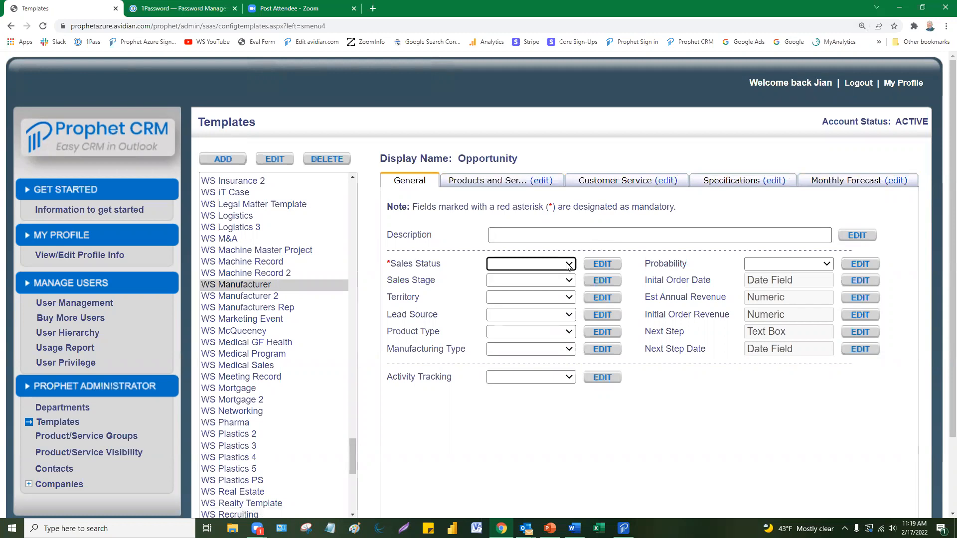
left_click(571, 267)
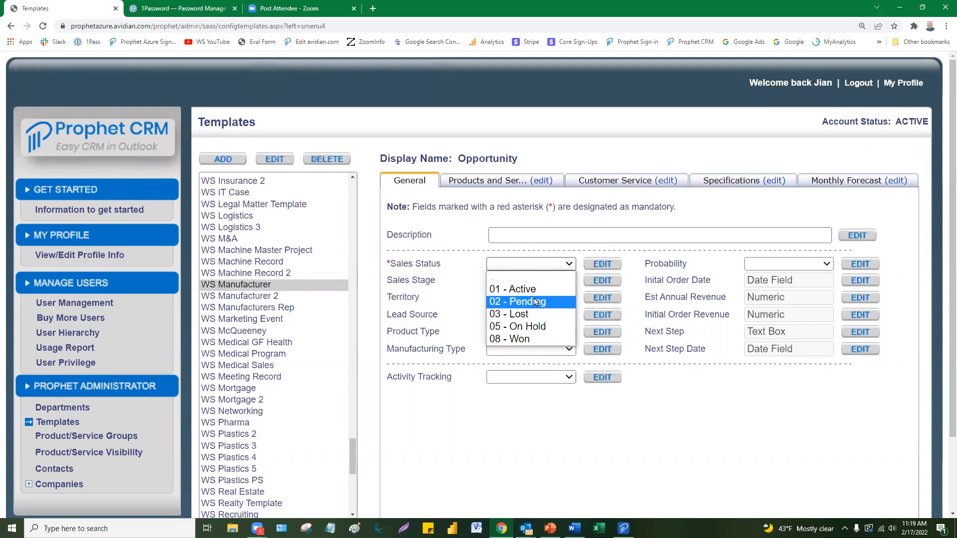
left_click(450, 286)
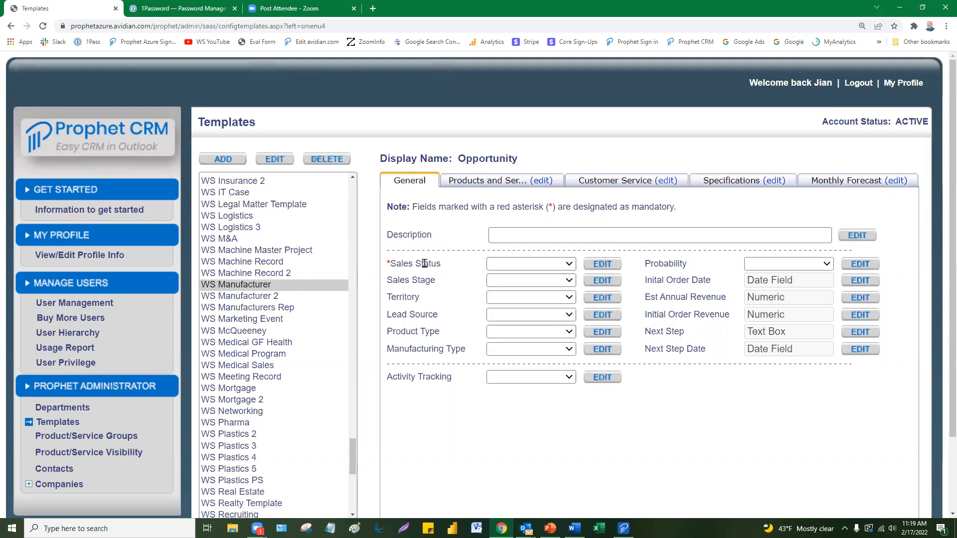
- Open the settings of the Sales Status field and clear its mandatory option
left_click(597, 269)
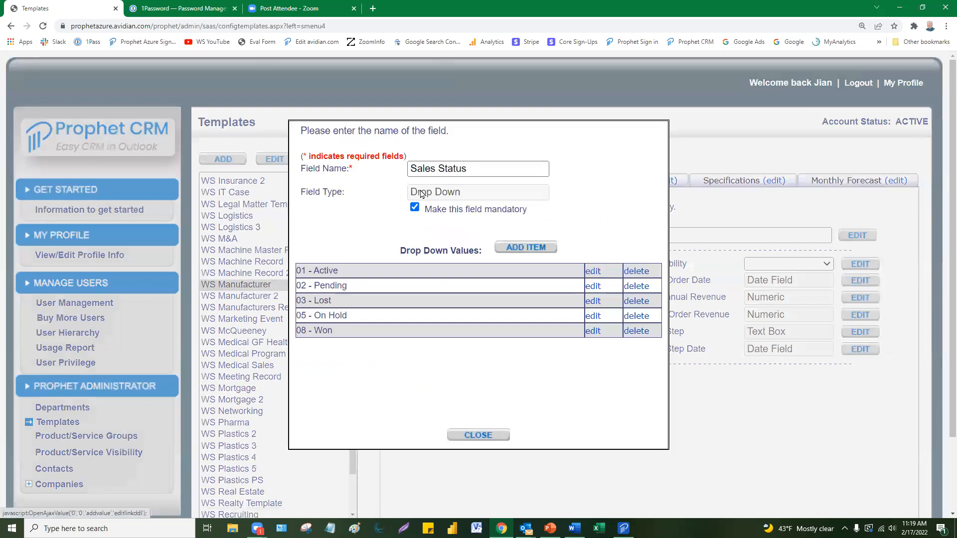
left_click_drag(467, 170, 353, 172)
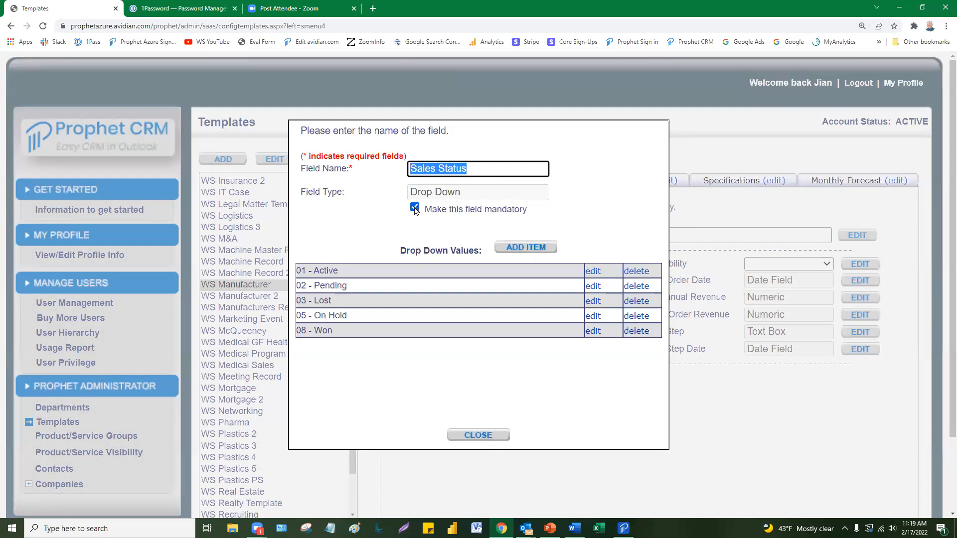
key("ctrl")
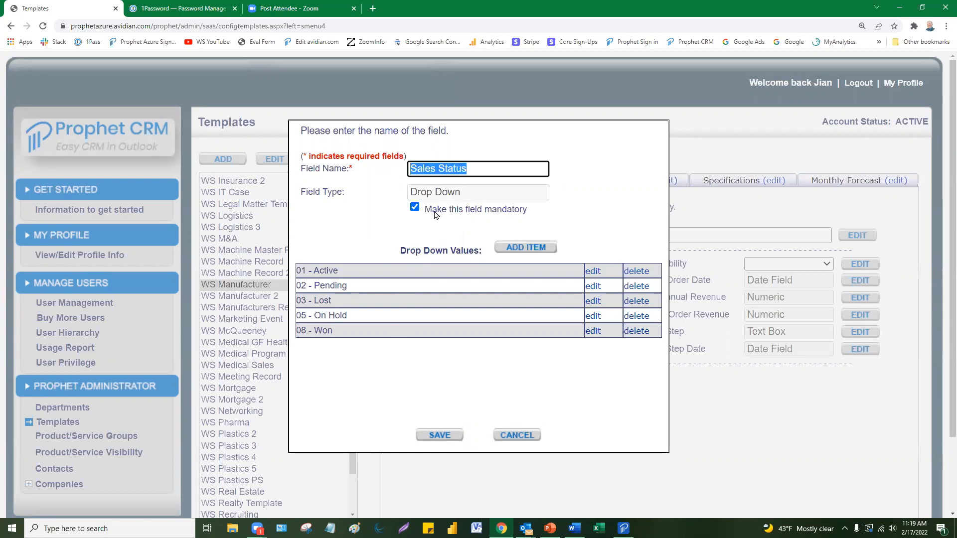
left_click(414, 209)
left_click(414, 208)
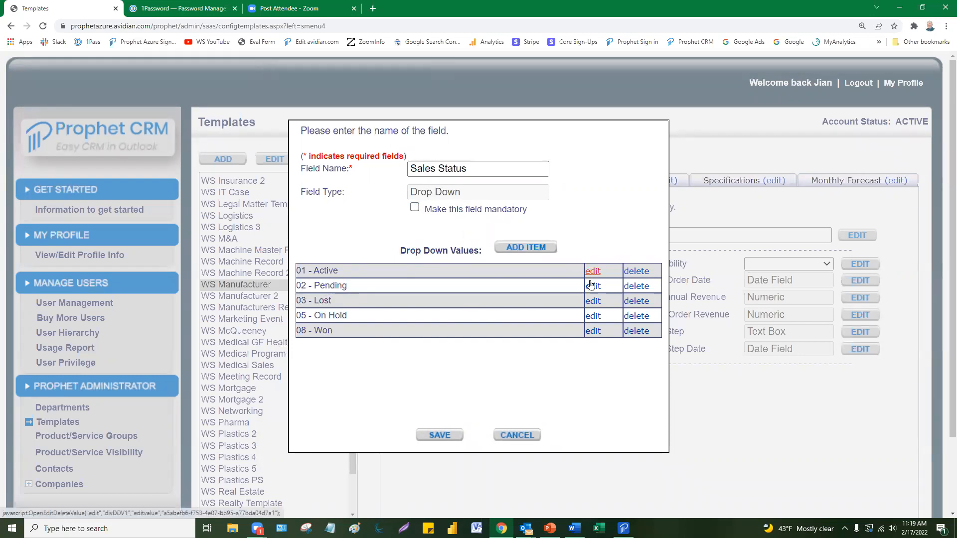
- Open the label of the 05 - On Hold value for editing, and cancel both it and the Sales Status changes
left_click(594, 319)
left_click_drag(429, 279, 391, 280)
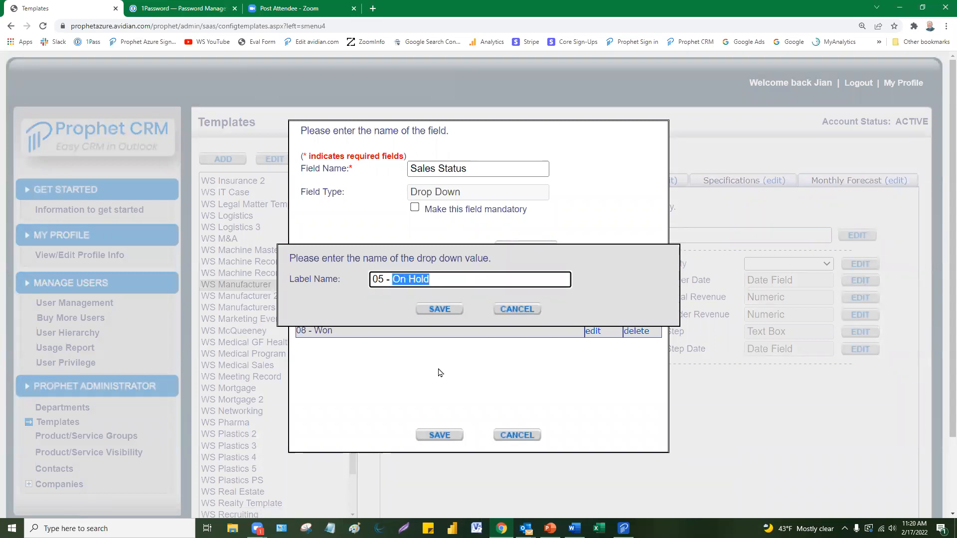
left_click(517, 309)
left_click(511, 437)
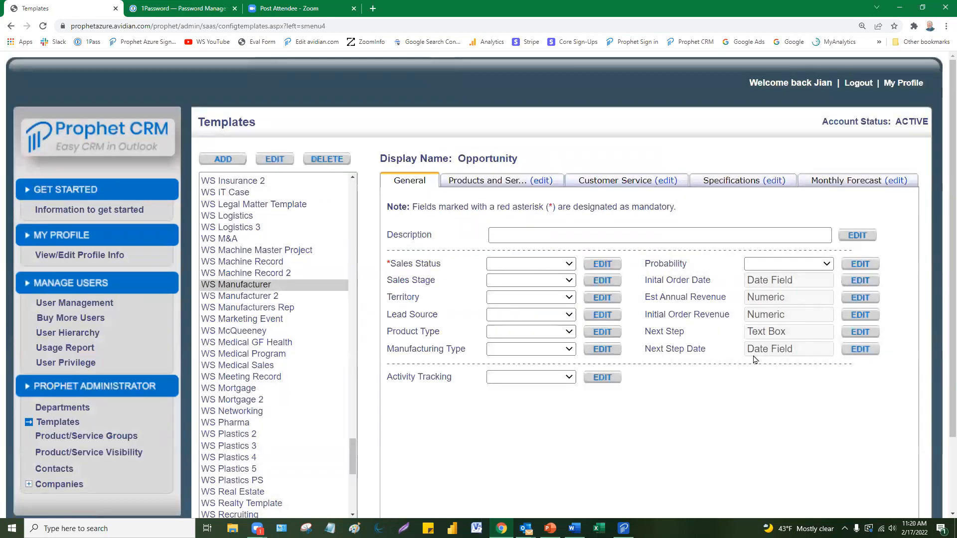
- Show the Lead Source choices, and open the field's settings to examine its numbered drop-down values
left_click(569, 315)
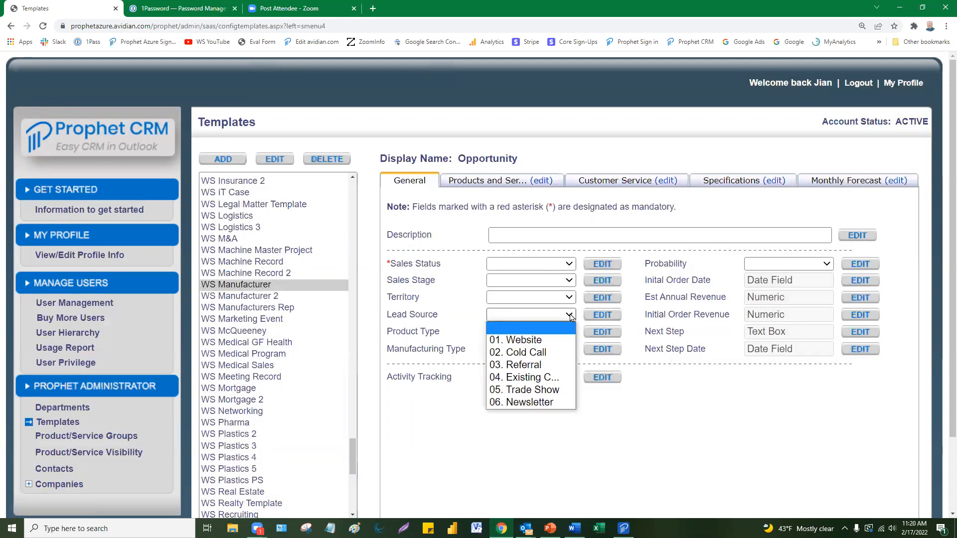
left_click(571, 317)
left_click(593, 316)
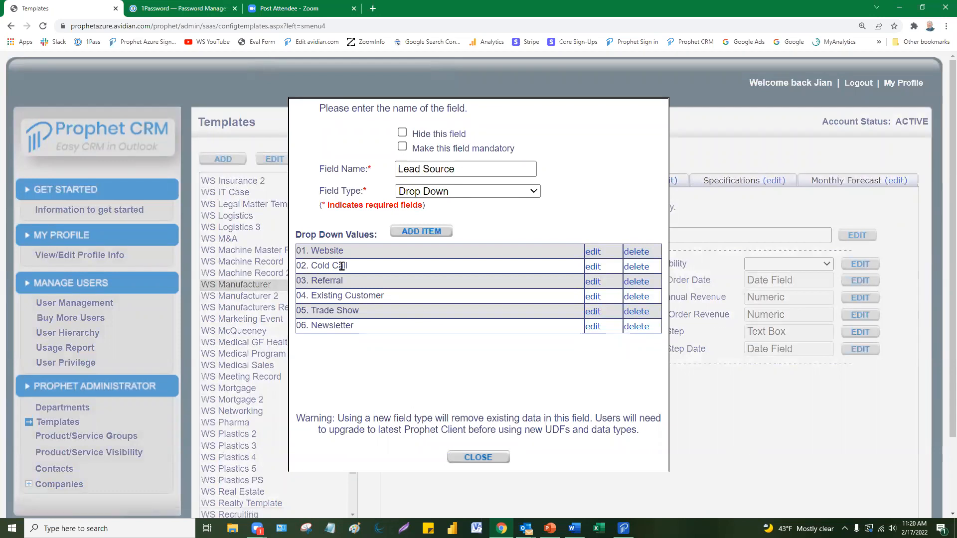
left_click(343, 328)
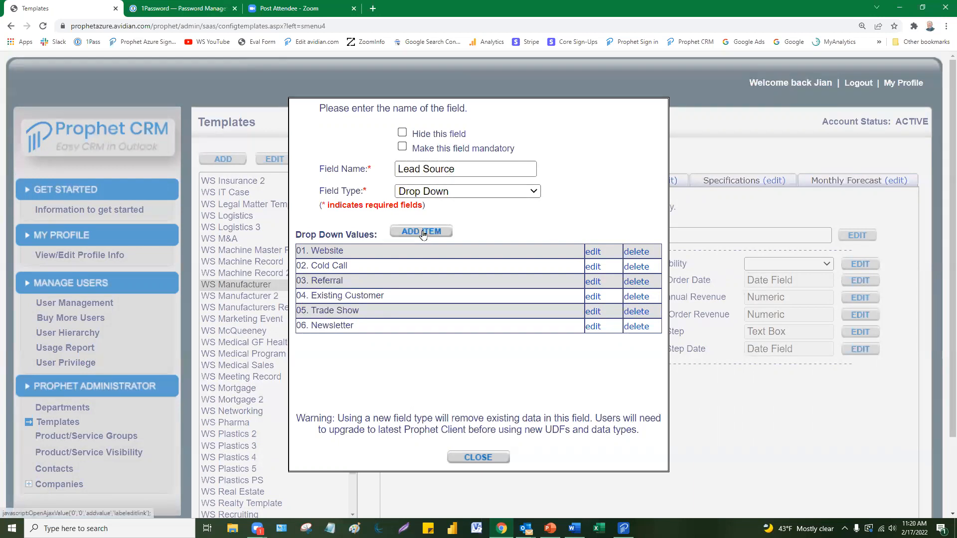
left_click_drag(298, 251, 330, 324)
left_click(376, 333)
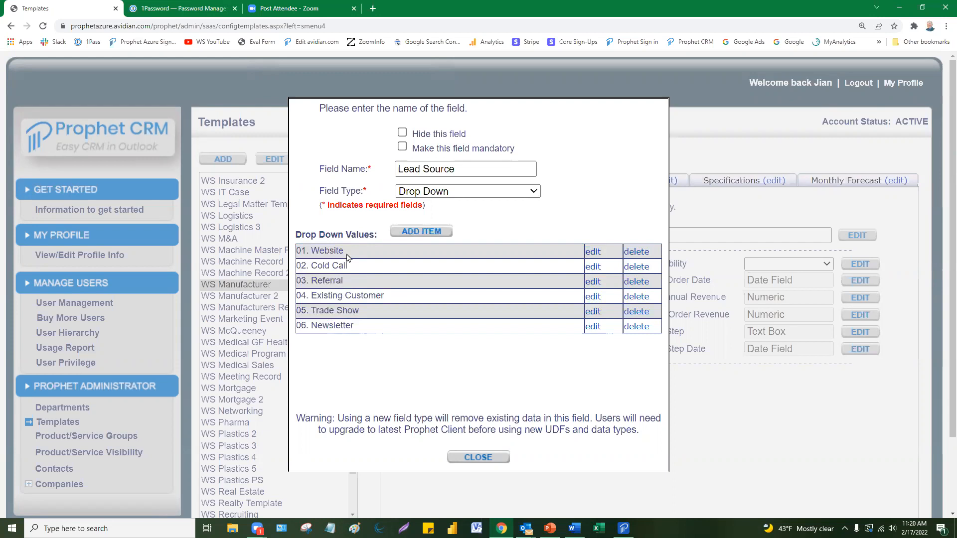
left_click_drag(347, 252, 305, 252)
left_click(368, 368)
left_click_drag(359, 265, 302, 266)
left_click(329, 343)
left_click(421, 234)
left_click(414, 277)
type("07")
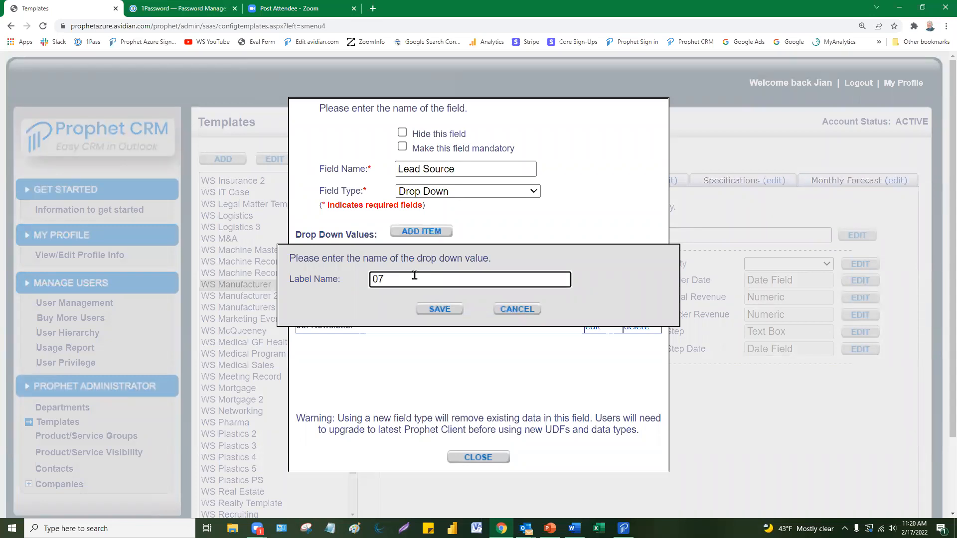
left_click(521, 311)
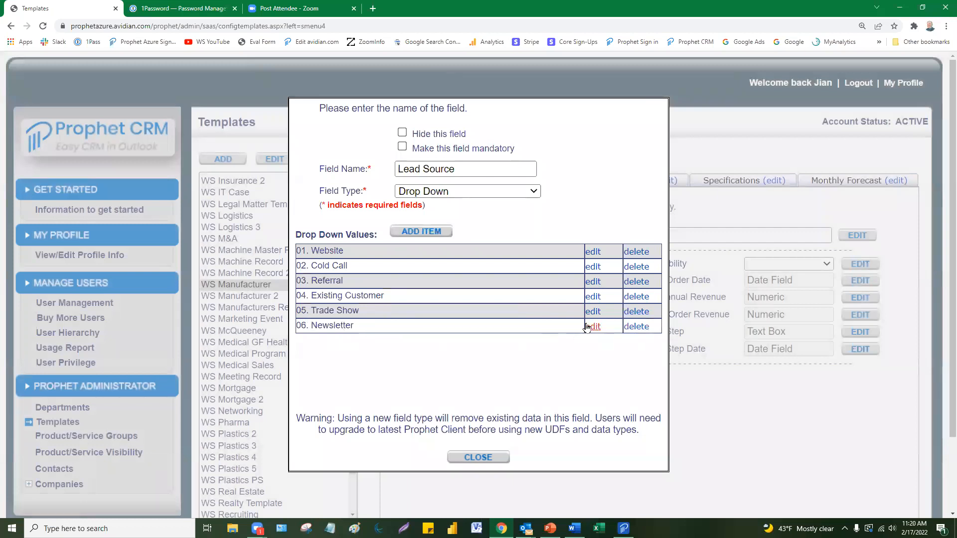
- Add the drop-down value "07 . Webinar" to the Lead Source field, and reopen its settings to check the list
left_click(437, 232)
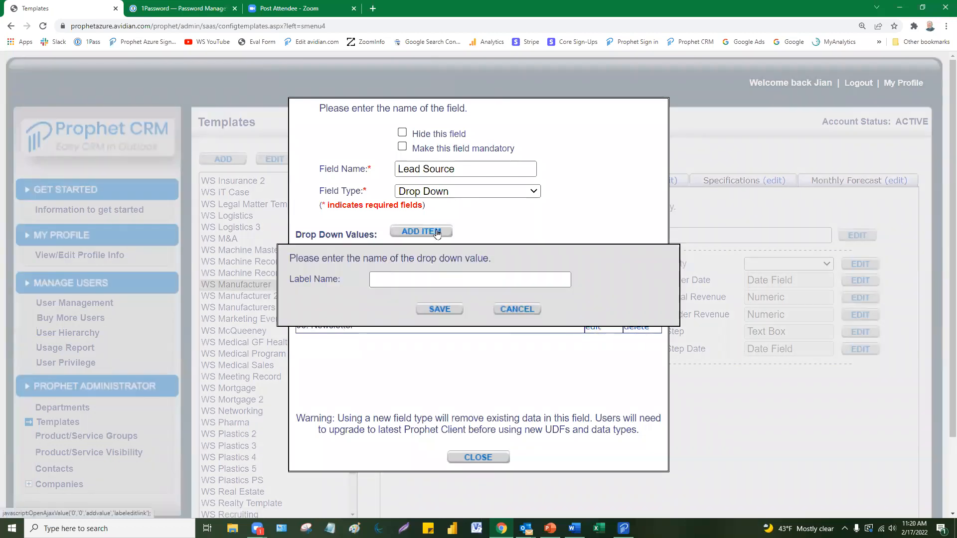
left_click(411, 282)
type("07")
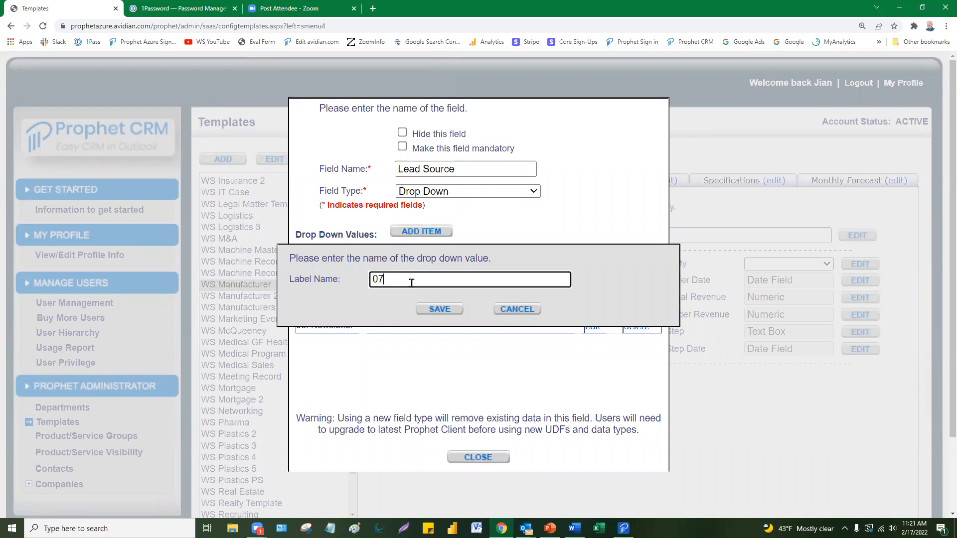
type(" . Webinar")
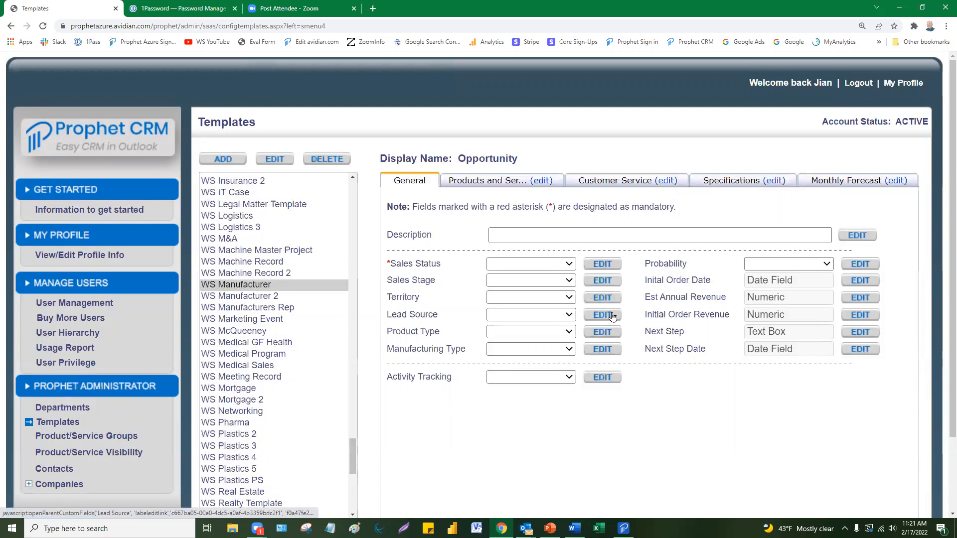
left_click(605, 314)
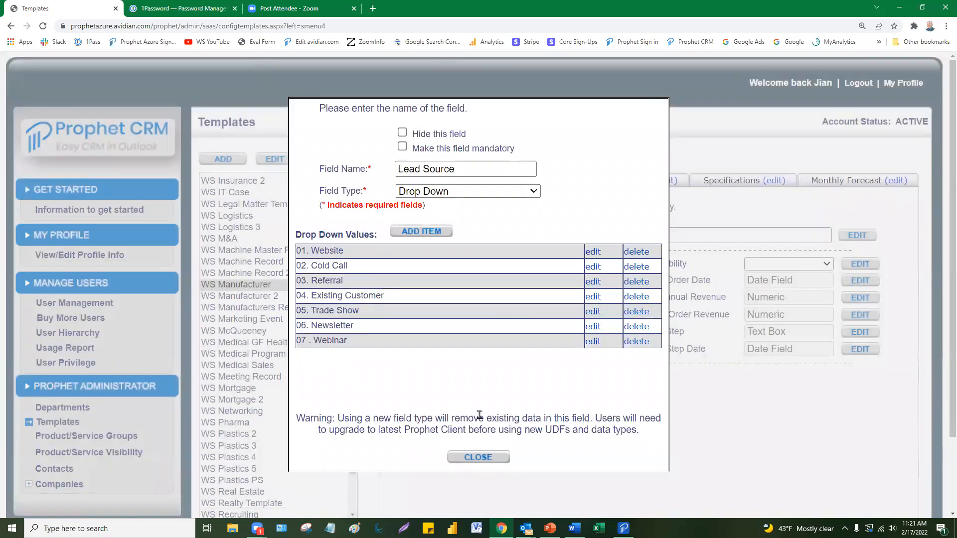
left_click(481, 458)
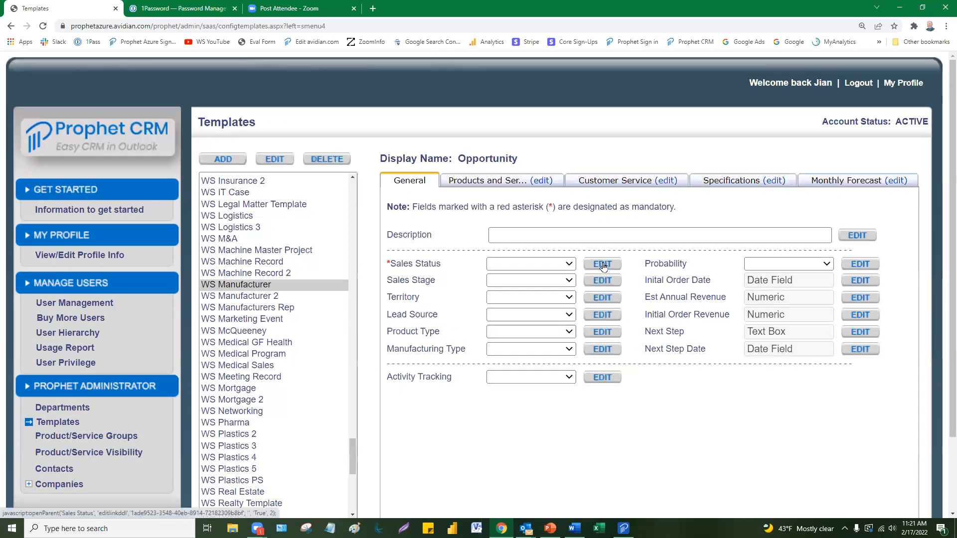
- Show the field types available for the Lead Source field, and close its settings without changing the type
left_click(602, 316)
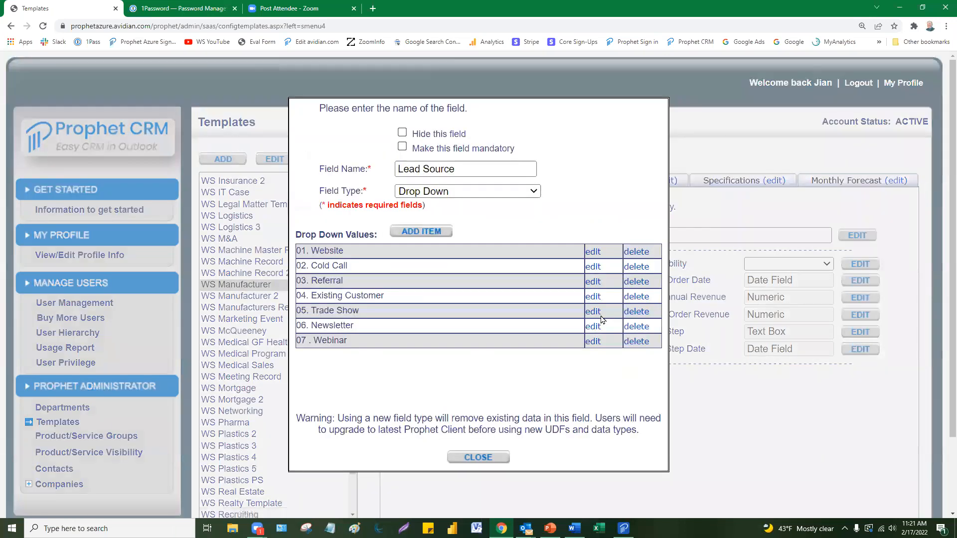
left_click(534, 192)
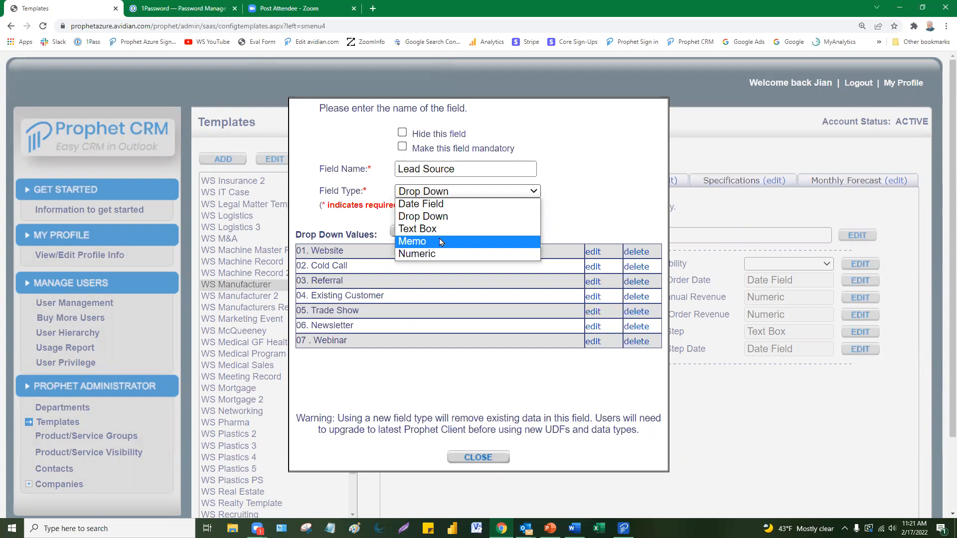
left_click(614, 226)
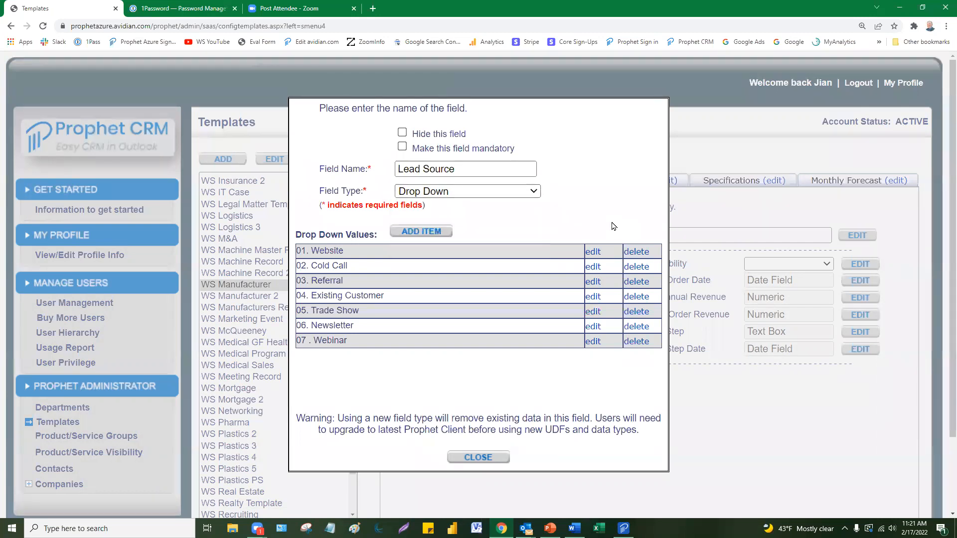
left_click(488, 463)
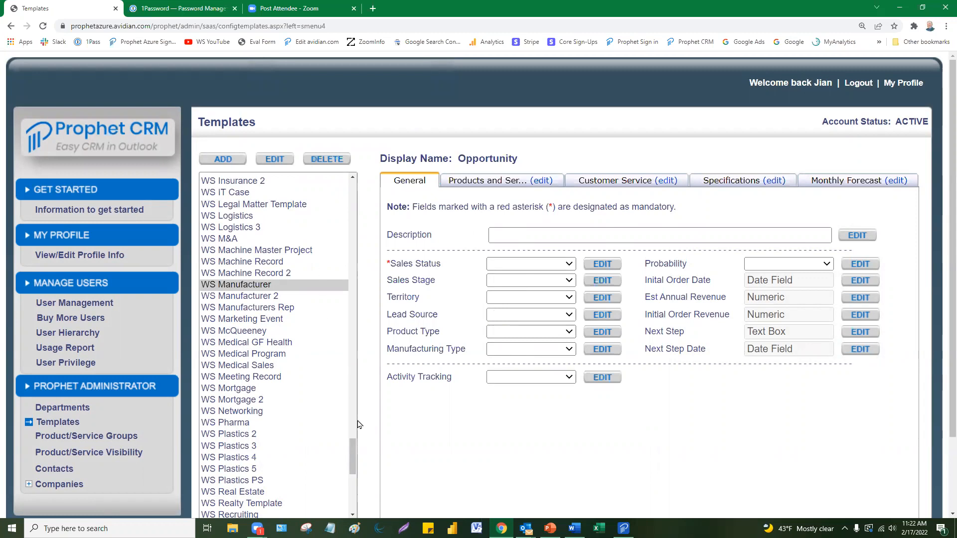
- Return to the 2022 Avidian - Sales template in the template list and display its fields
left_click_drag(355, 454, 370, 187)
scroll(260, 313, "down", 2)
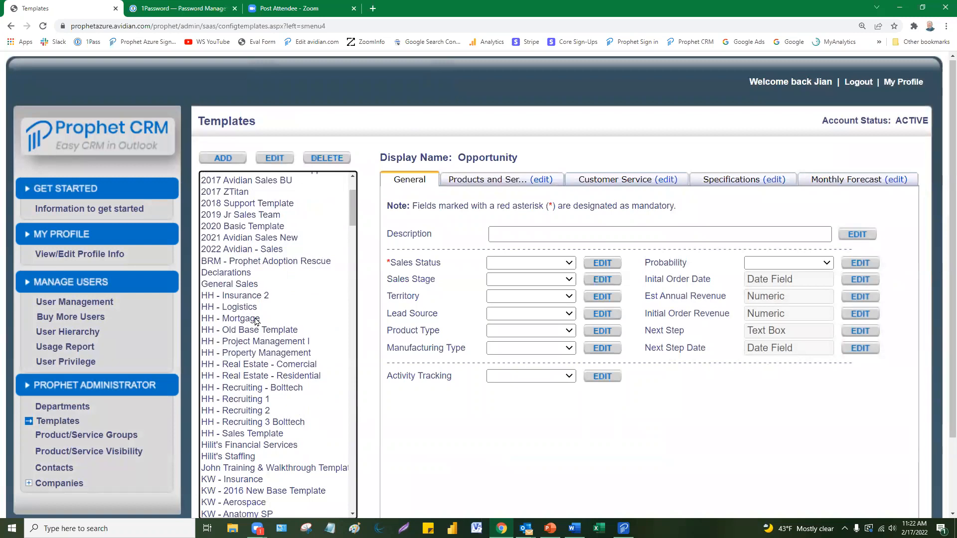
left_click(252, 250)
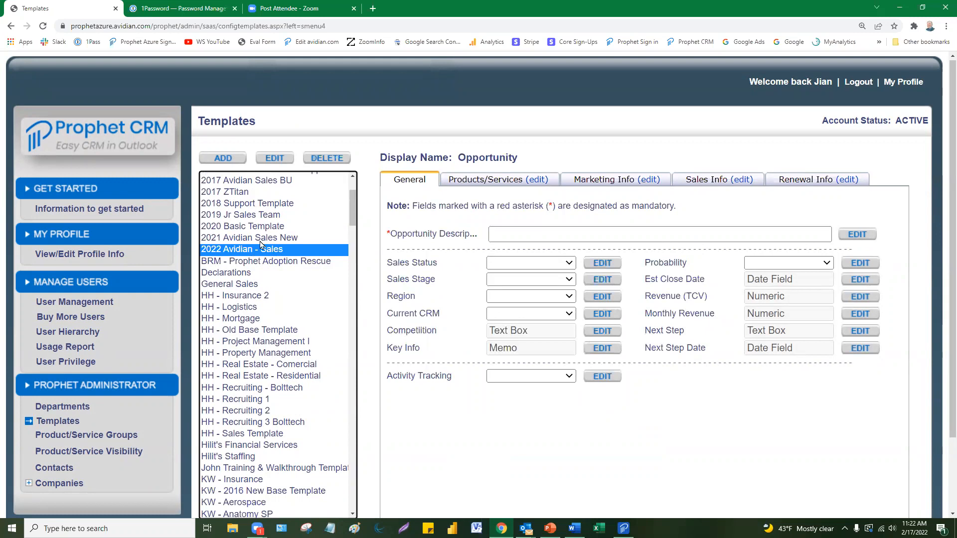
scroll(263, 246, "up", 1)
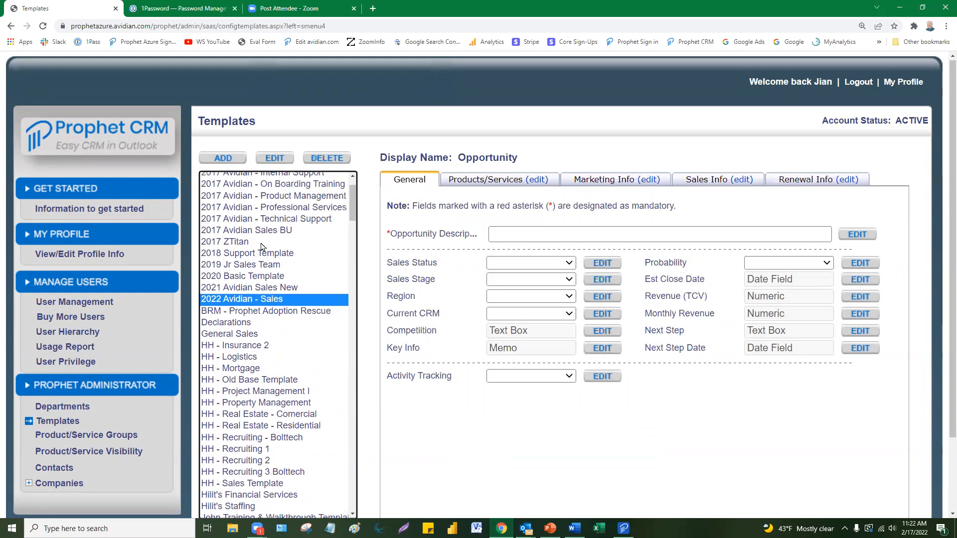
- In the 2021 Avidian Sales New template, change the Competition field's type to Memo and save the field
scroll(262, 247, "up", 1)
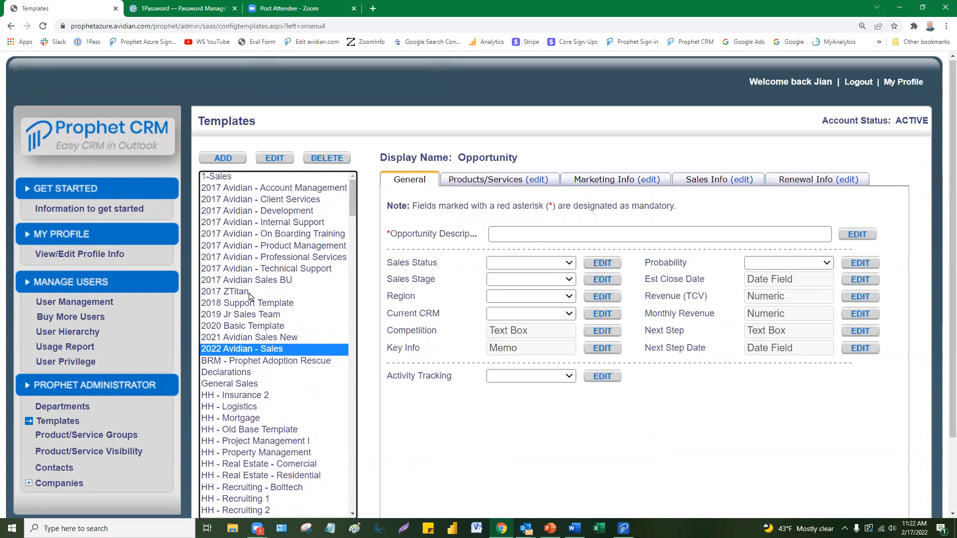
left_click(275, 342)
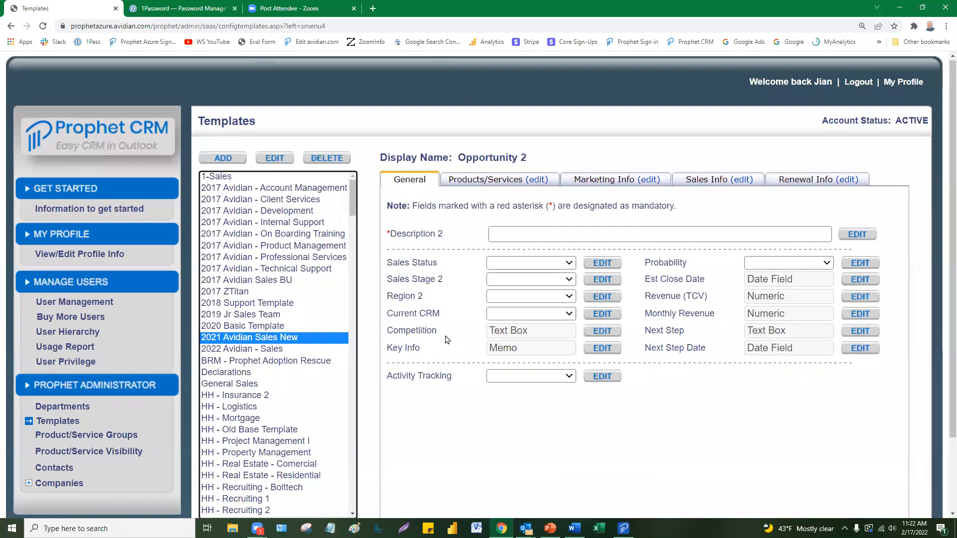
left_click(603, 334)
left_click(534, 277)
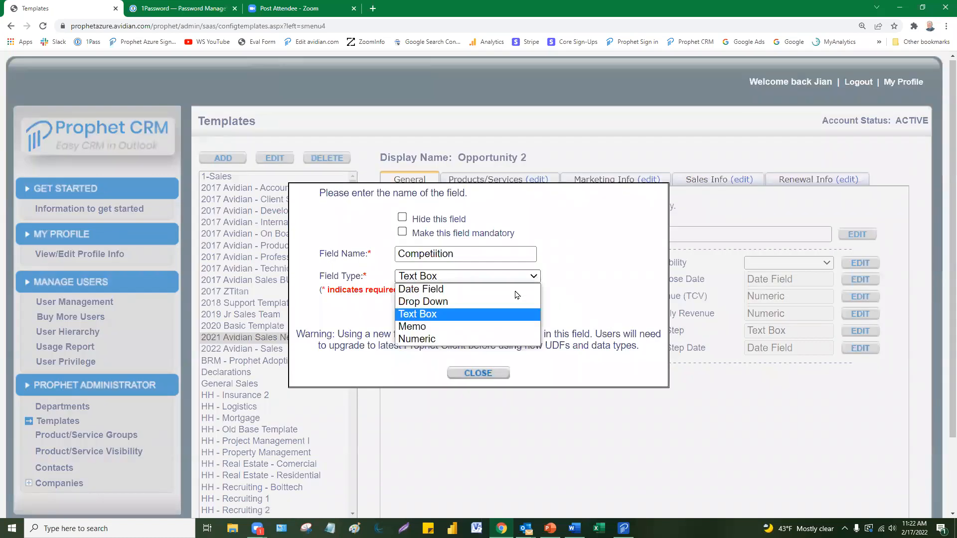
left_click(477, 328)
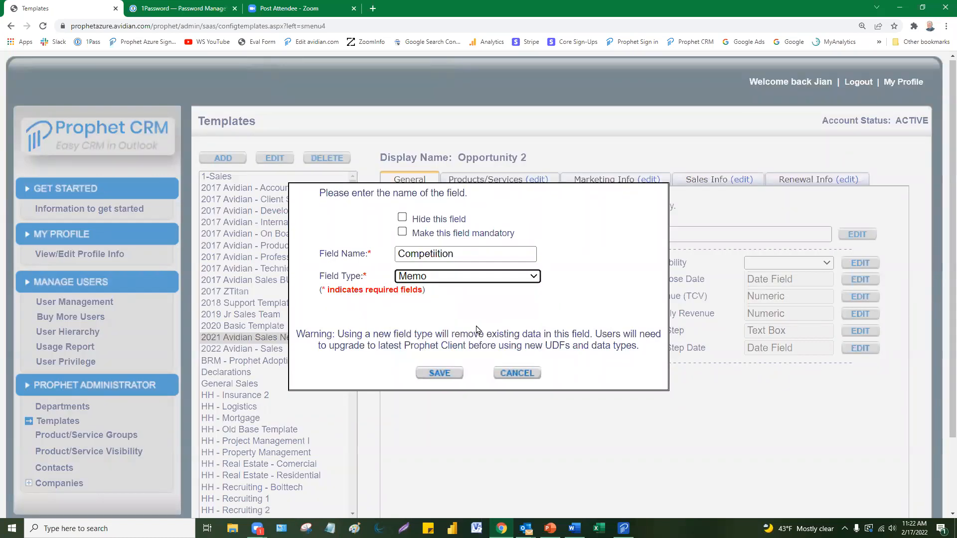
left_click(439, 373)
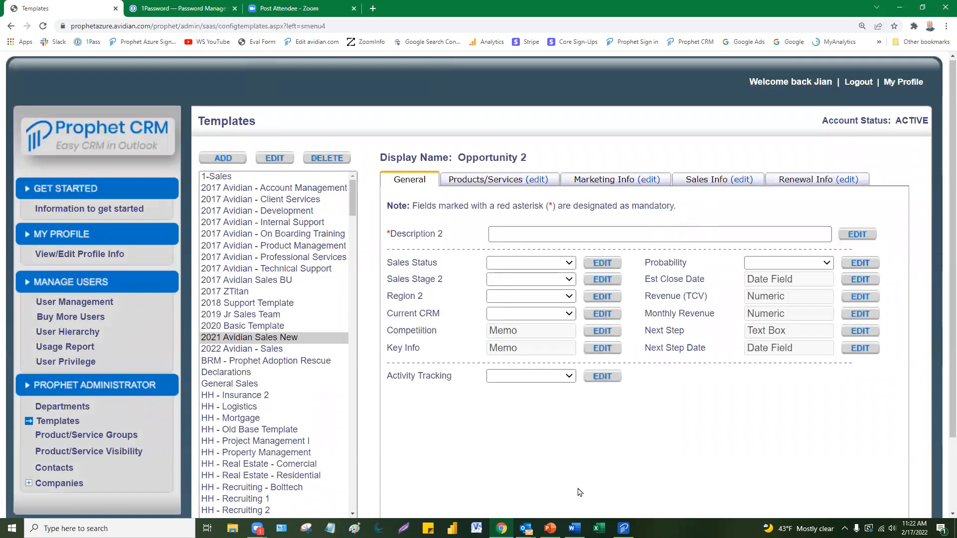
- Switch to the Opportunity Manager in Outlook, open the School of Rock opportunity, and dismiss the workflow message
mouse_move(525, 528)
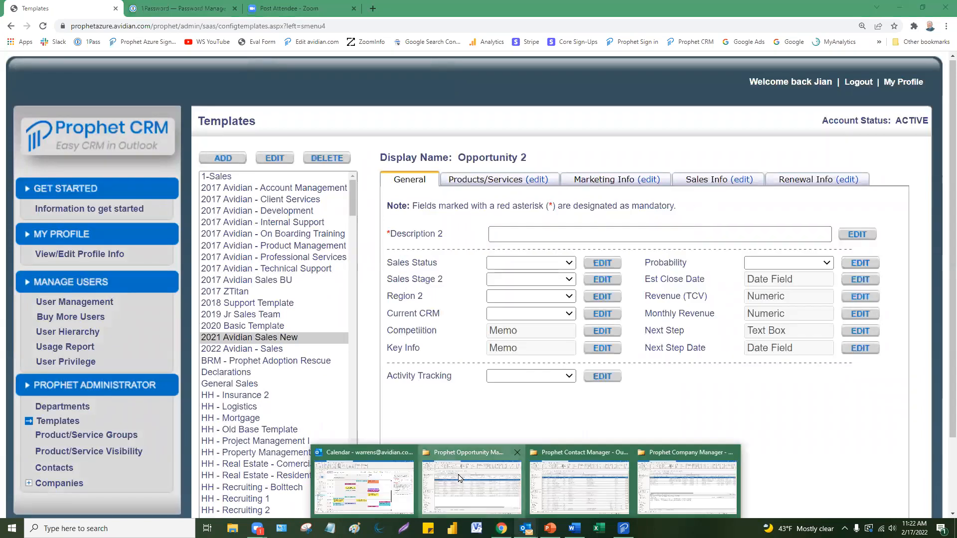
left_click(475, 498)
left_click(194, 166)
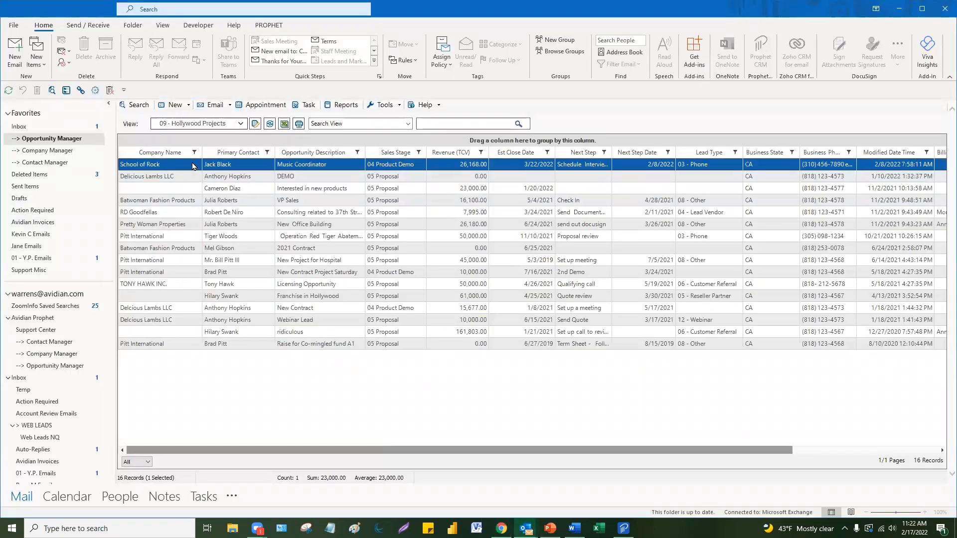
double_click(194, 165)
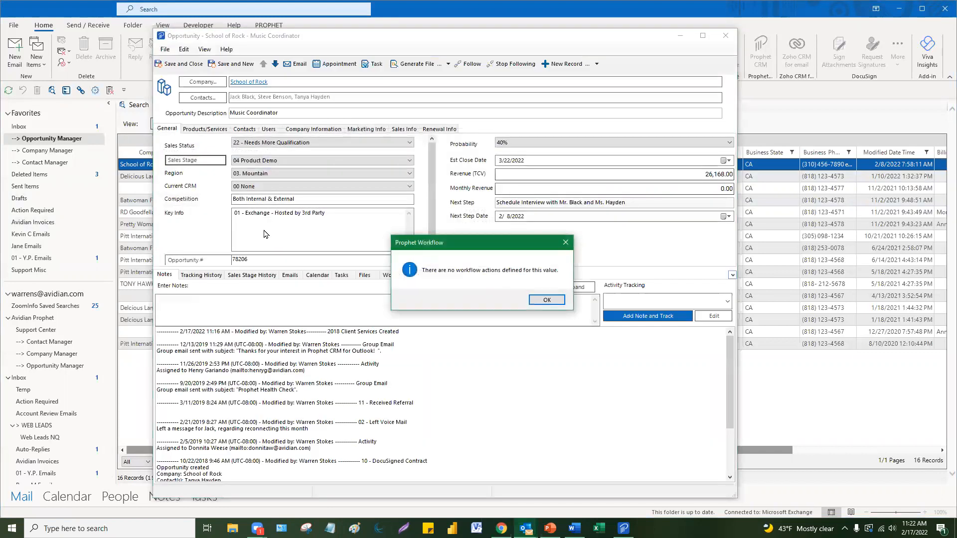
left_click(547, 300)
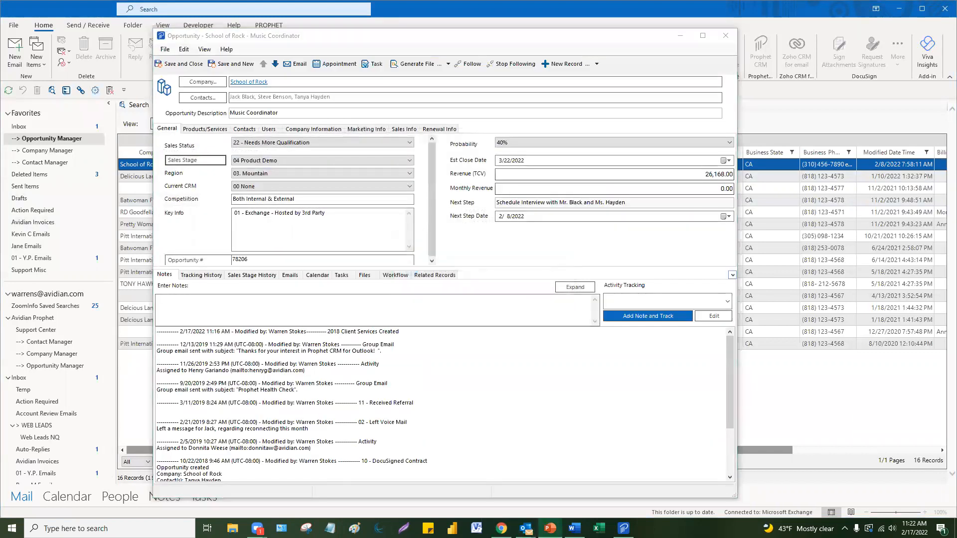
- Add the Field Types list covering Text, Drop-Down List, Date, Memo and Numeric to Key Info, and review the entry
left_click(275, 213)
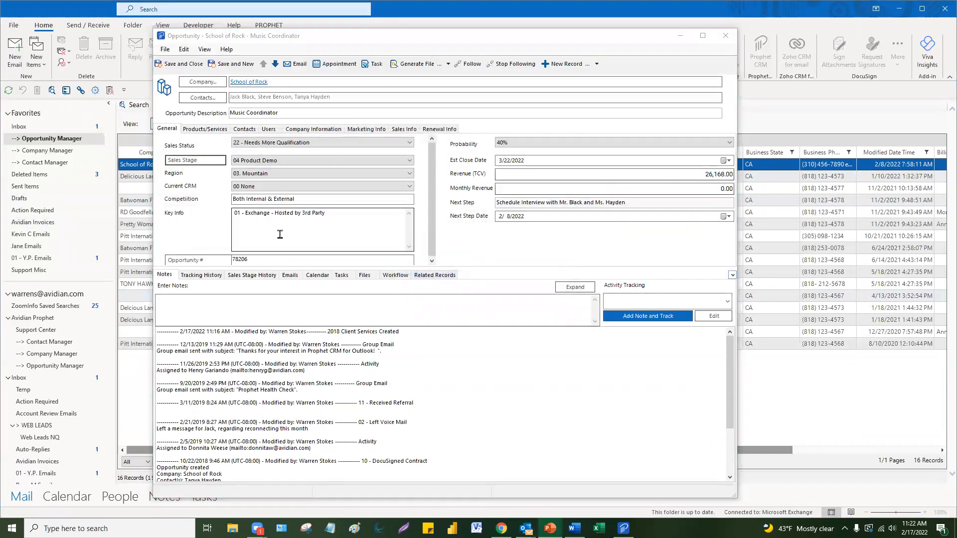
type("Text ( up to 255 characters)  Drop-Down List ( No limit on number of values) Date (Calendar Date Picker) Memo ( Up to 1,000 Characters) Numeric (Revenue, Units Etc.)")
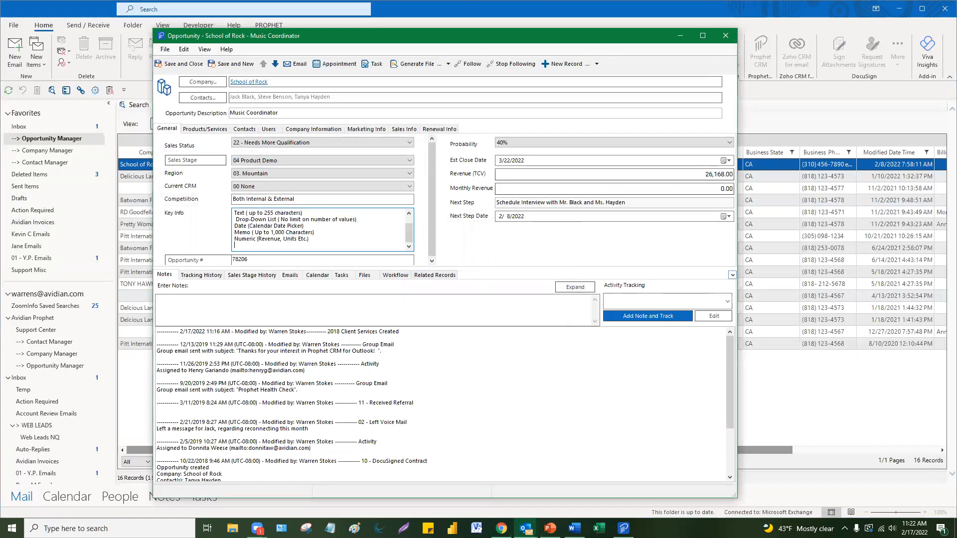
scroll(234, 222, "up", 1)
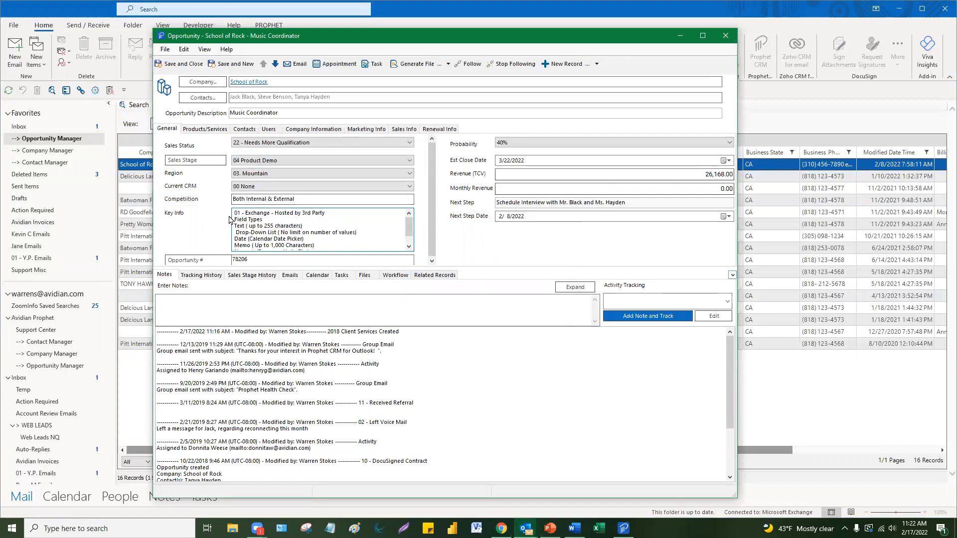
scroll(316, 220, "down", 1)
scroll(315, 221, "up", 1)
scroll(406, 230, "down", 2)
scroll(406, 230, "up", 2)
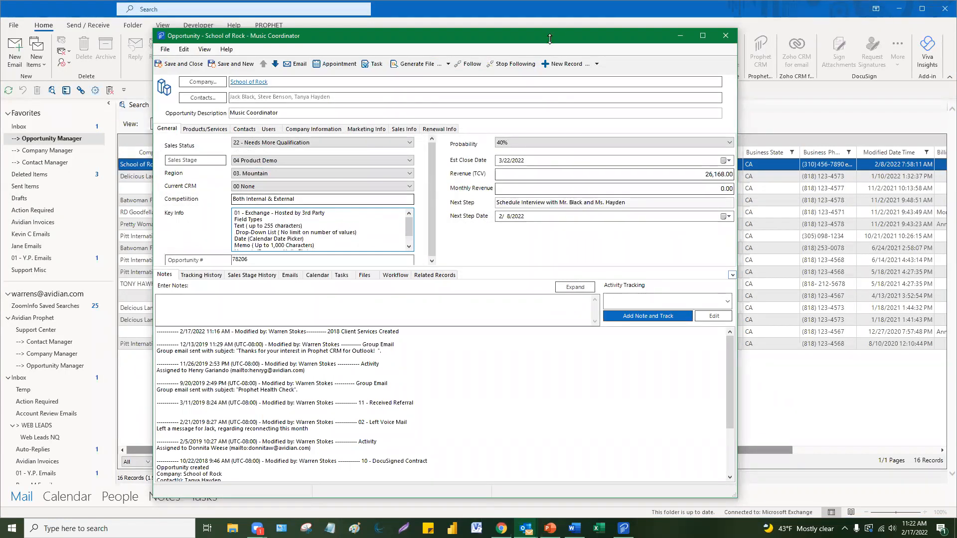
- Maximize the opportunity window and enlarge the field area above the notes
left_click_drag(578, 39, 577, 37)
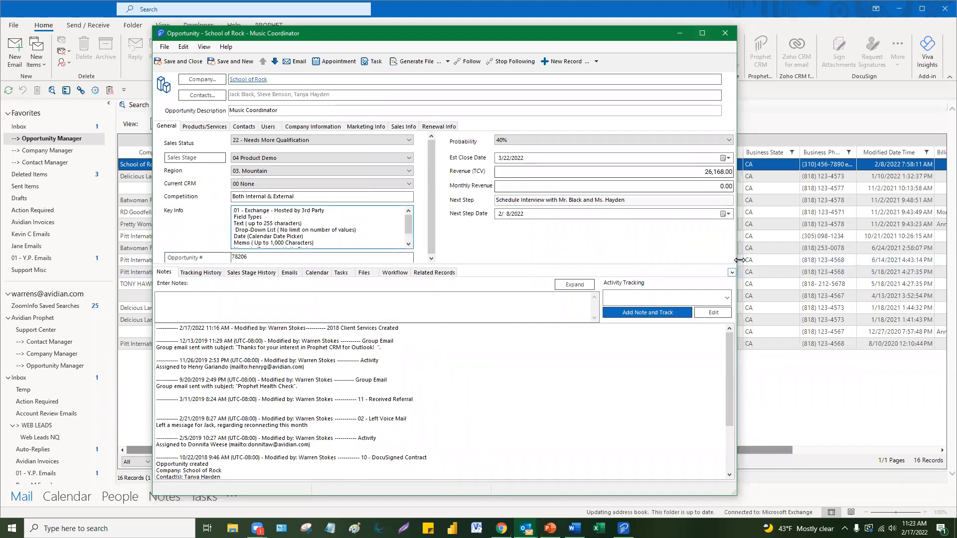
left_click_drag(740, 260, 782, 260)
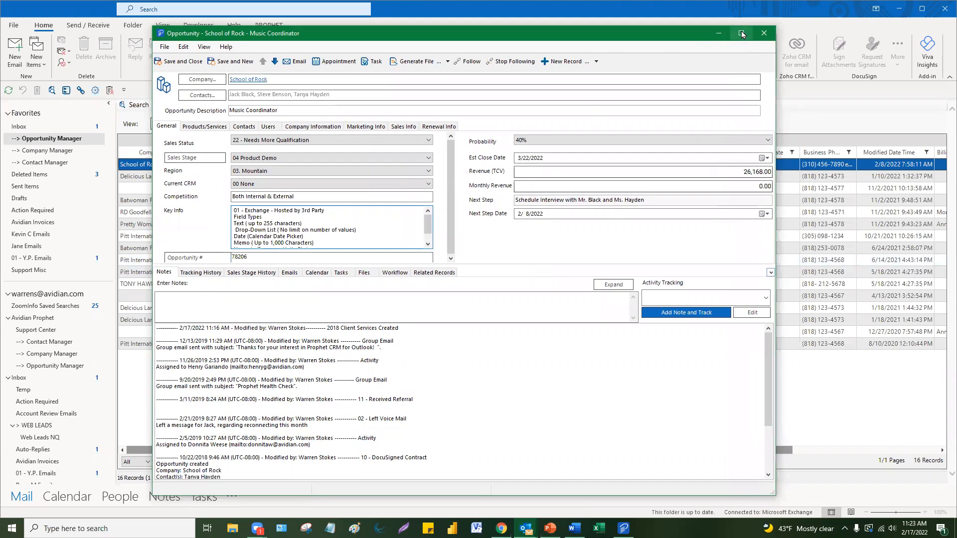
double_click(739, 33)
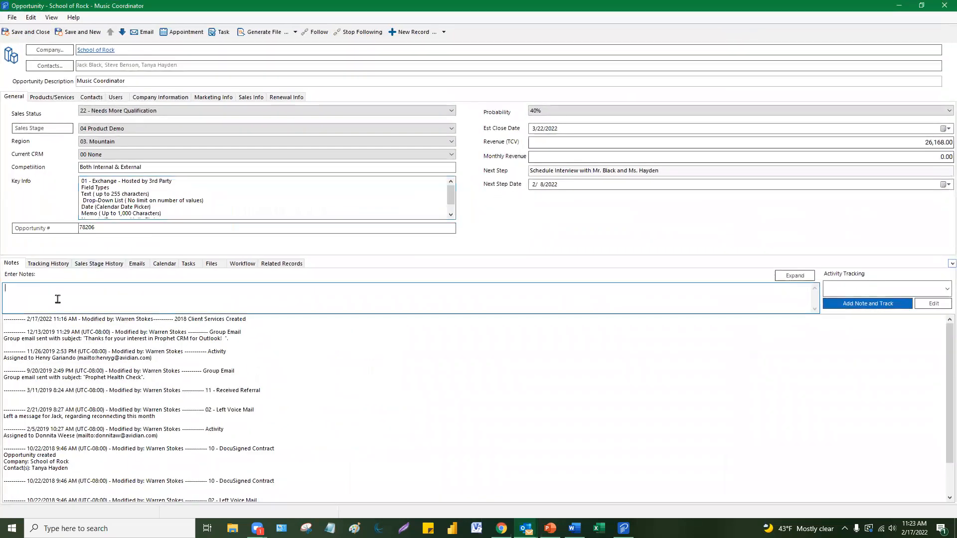
left_click_drag(105, 257, 105, 273)
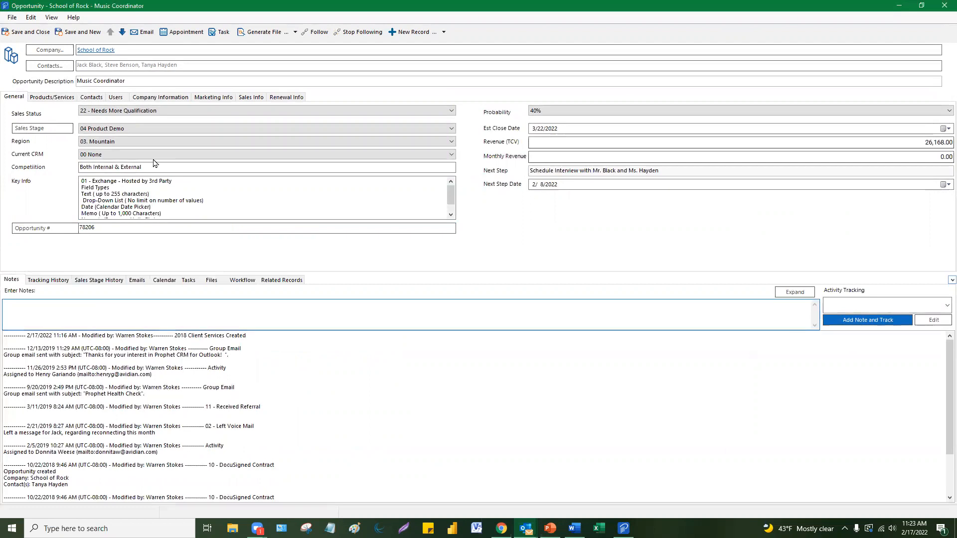
- Show the Region choices and the Est Close Date calendar without changing either value
left_click(137, 142)
left_click(138, 143)
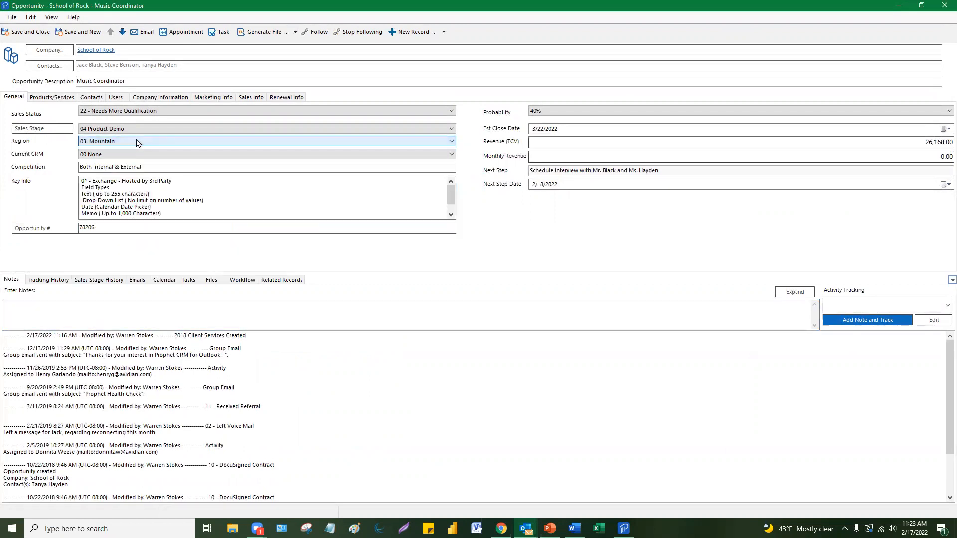
left_click(942, 130)
key("Escape")
key("Tab")
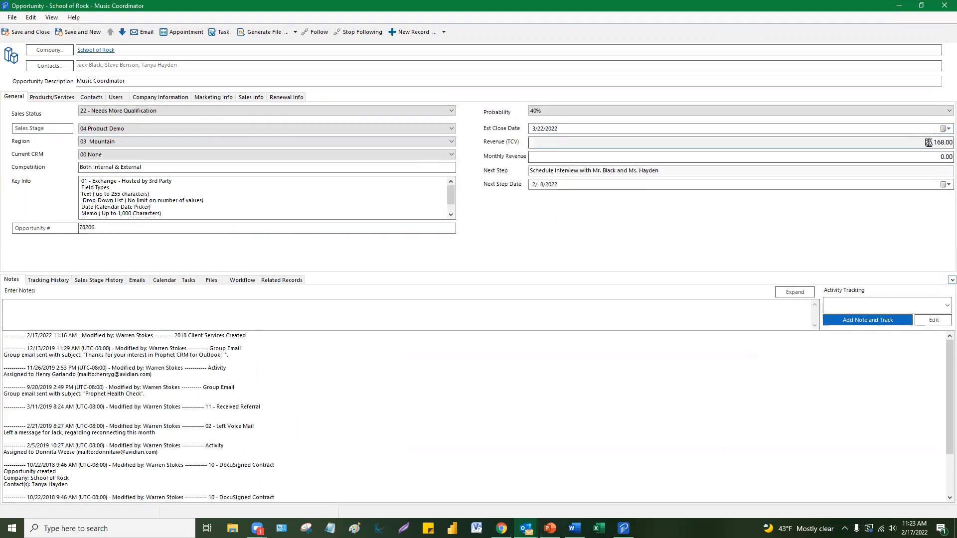
- Set the opportunity's Revenue (TCV) to 125,000
key("BackSpace")
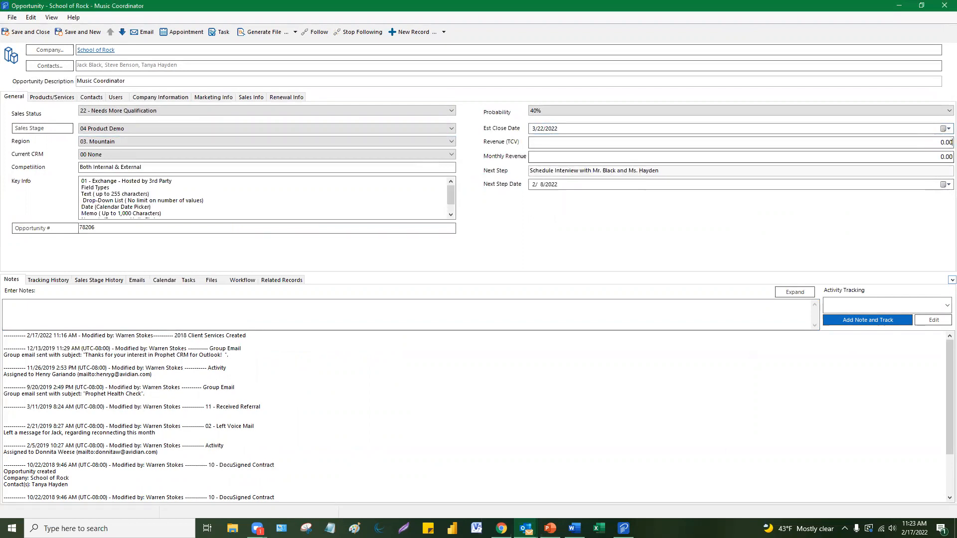
double_click(935, 142)
type("125,000")
left_click(569, 143)
- Show the Probability choices, keep 40%, and point out the revenue and Key Info fields
left_click(552, 110)
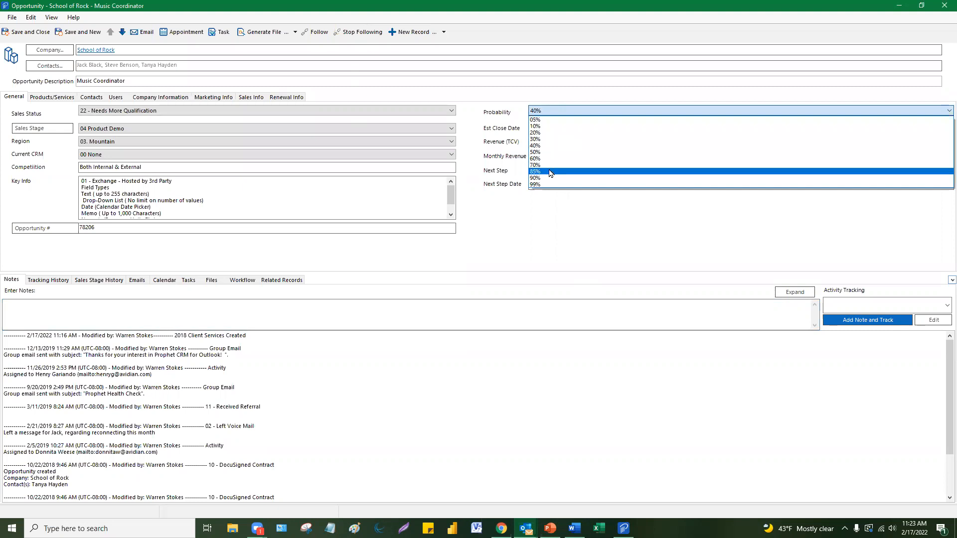
left_click(544, 146)
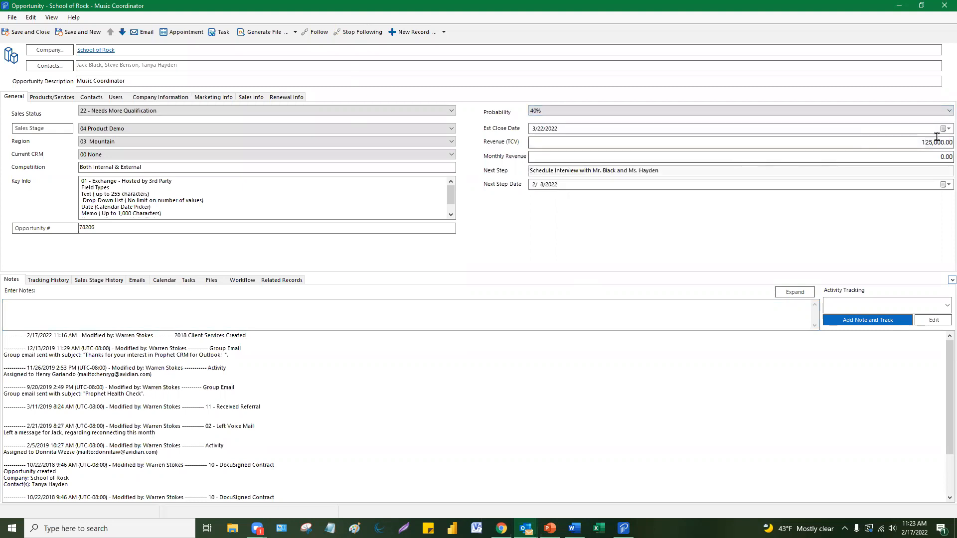
left_click(936, 137)
left_click(575, 162)
left_click(413, 195)
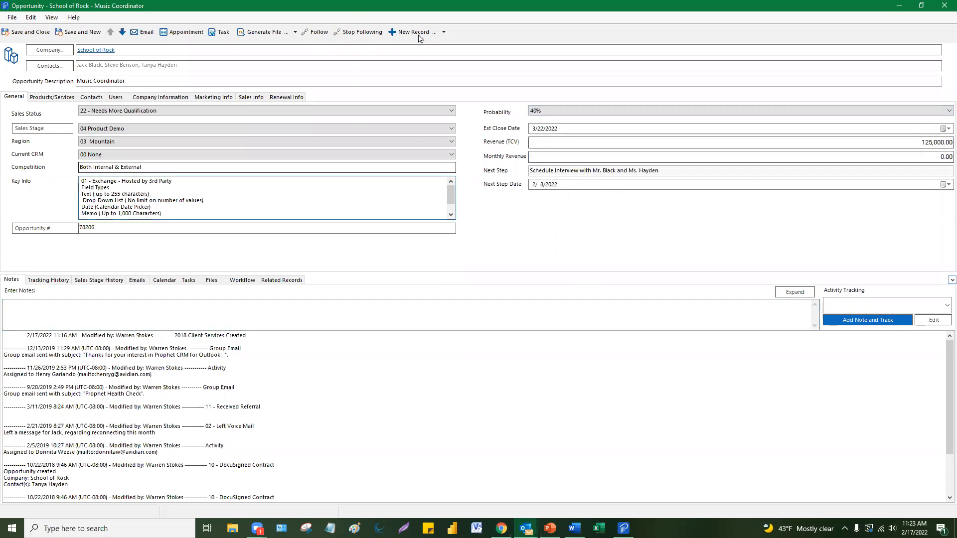
- Restore the opportunity window from full screen, and save and close the record
left_click_drag(416, 9, 436, 44)
left_click(163, 74)
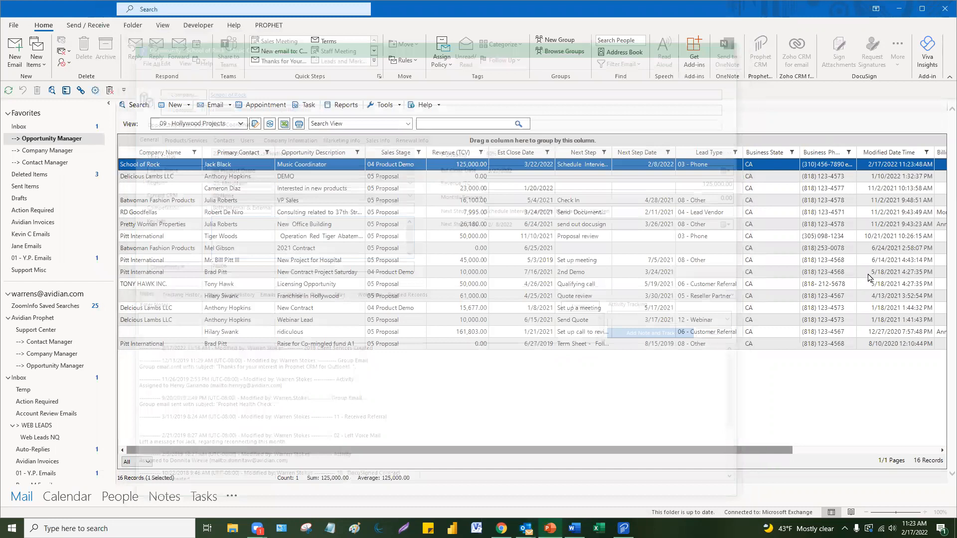
left_click(263, 251)
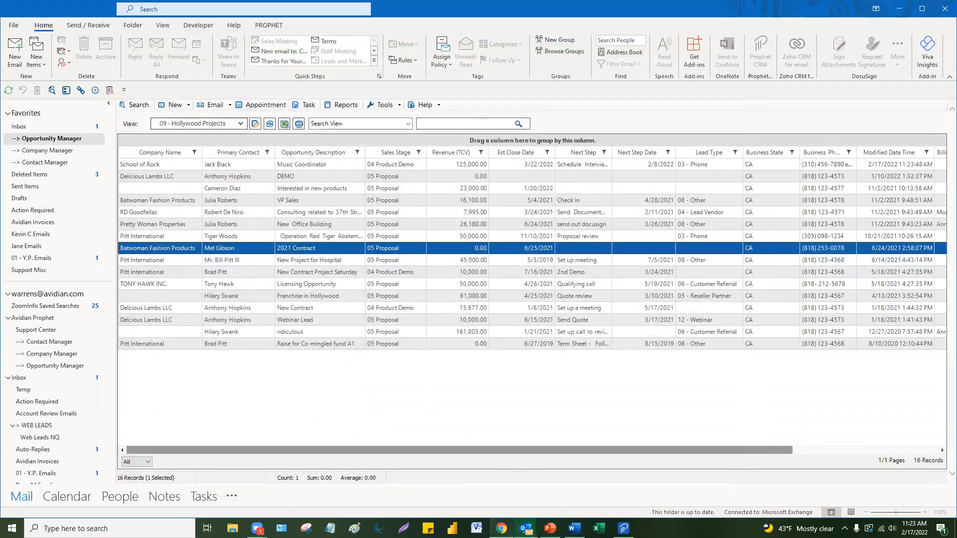
- Return to the admin site in Chrome, reduce the page zoom to 110%, and expand the Companies section
left_click(501, 529)
key("ctrl+minus")
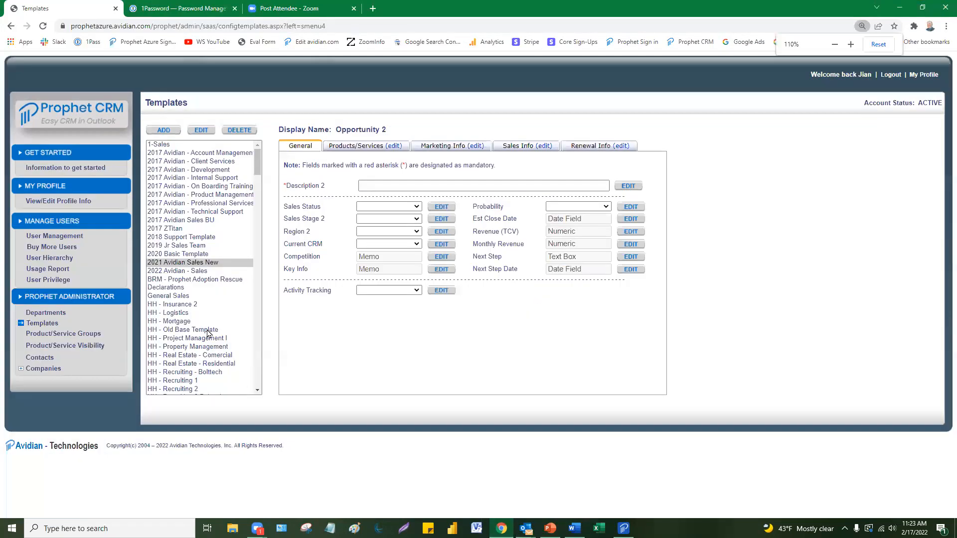
left_click(21, 368)
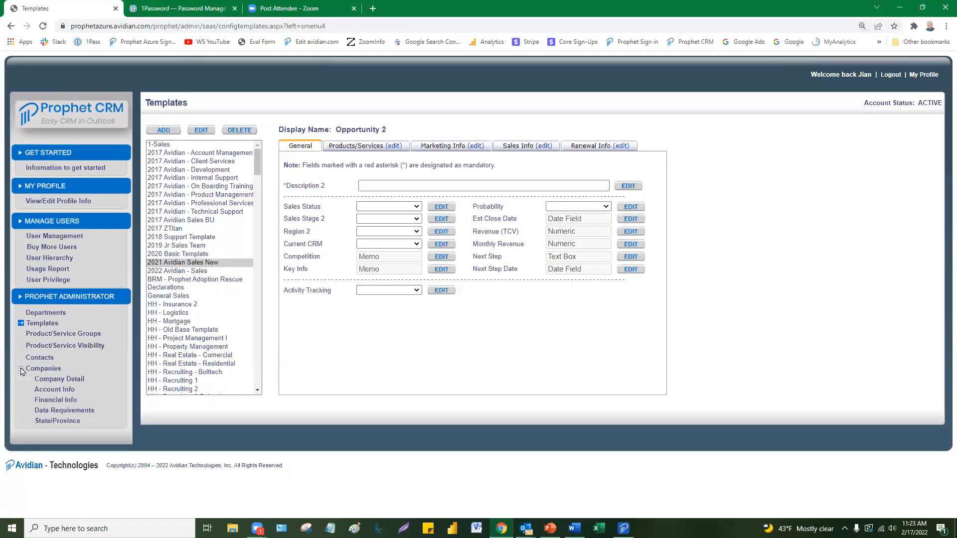
key("ctrl")
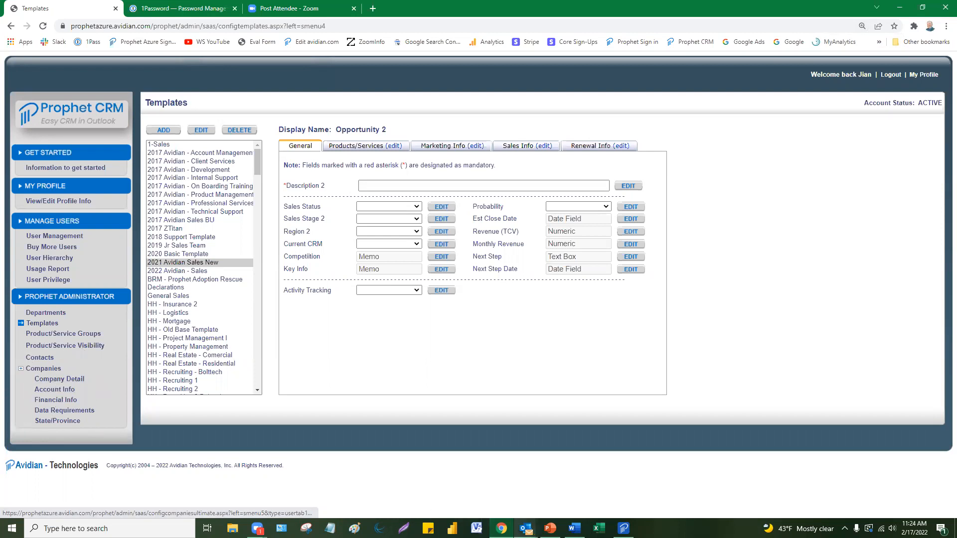
- Switch to the Company Manager in Outlook and open the Time Machines Inc company record
left_click(525, 529)
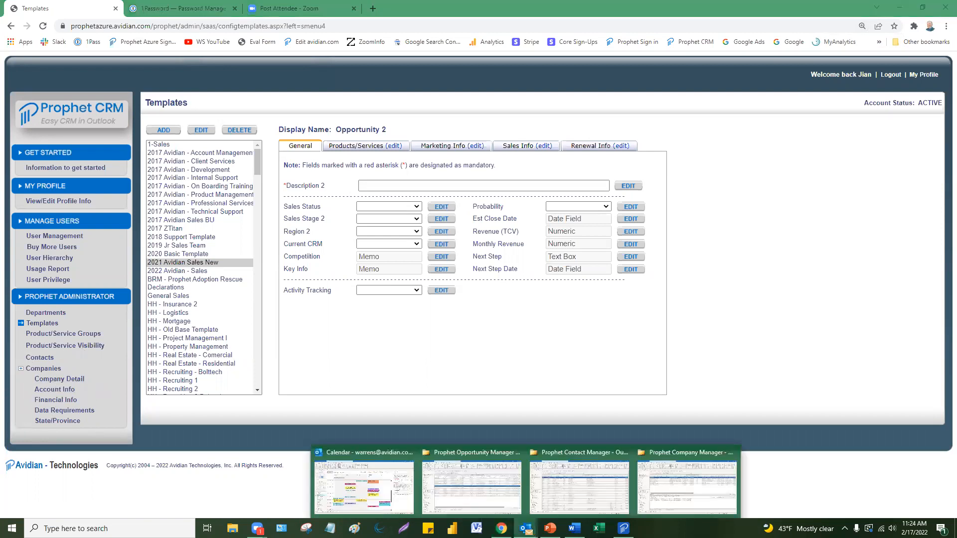
left_click(699, 488)
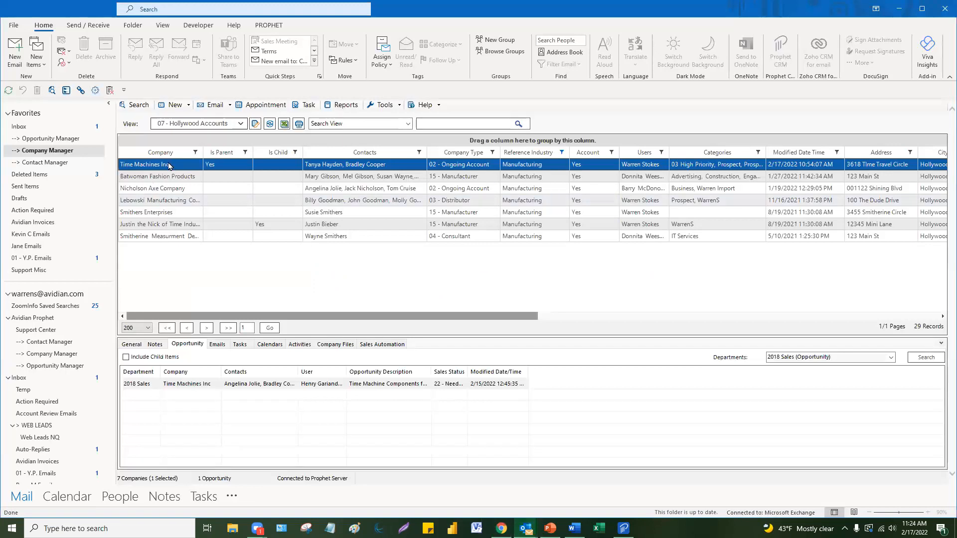
double_click(168, 165)
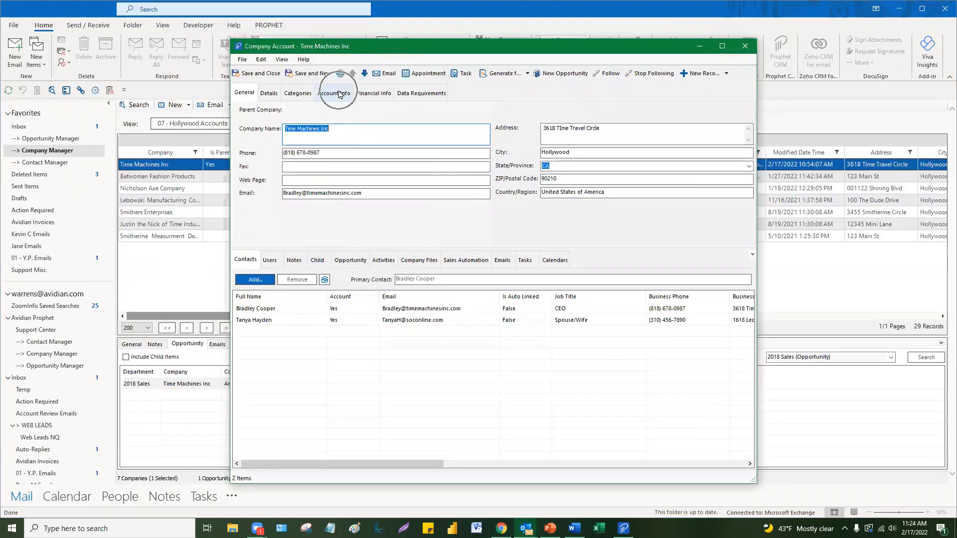
- Examine the company record's General, Account Info, Financial Info and Data Requirements fields
left_click(339, 94)
left_click(246, 98)
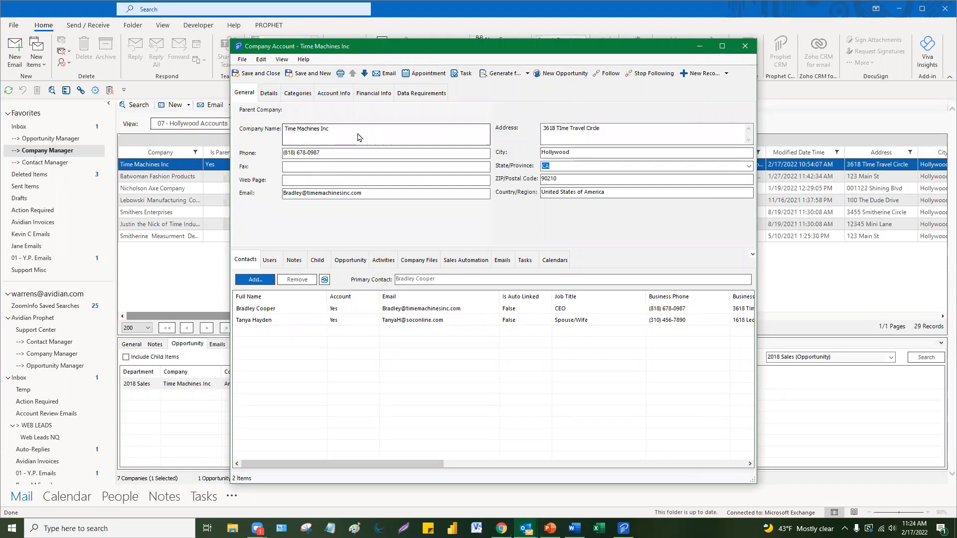
key("ctrl")
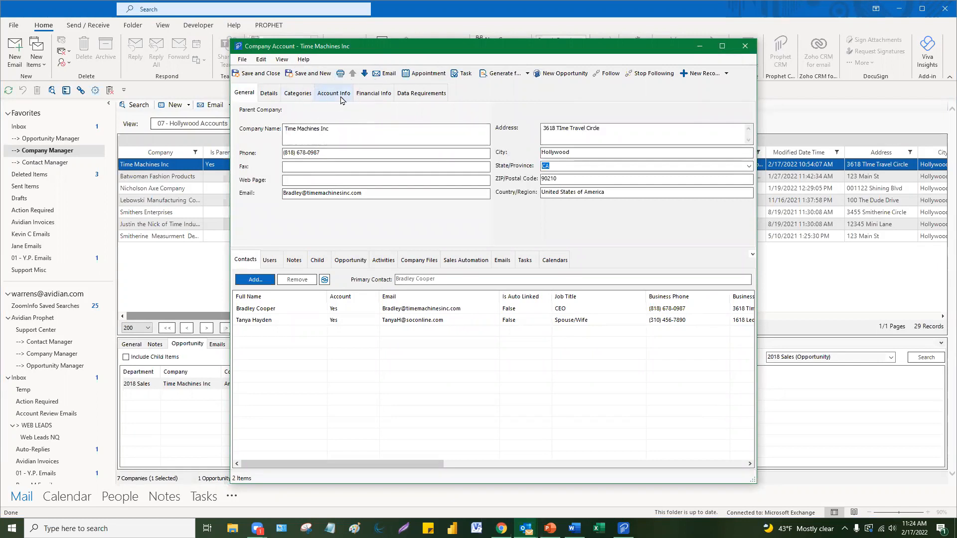
left_click(343, 100)
left_click(371, 98)
left_click(417, 98)
left_click(389, 98)
left_click(323, 96)
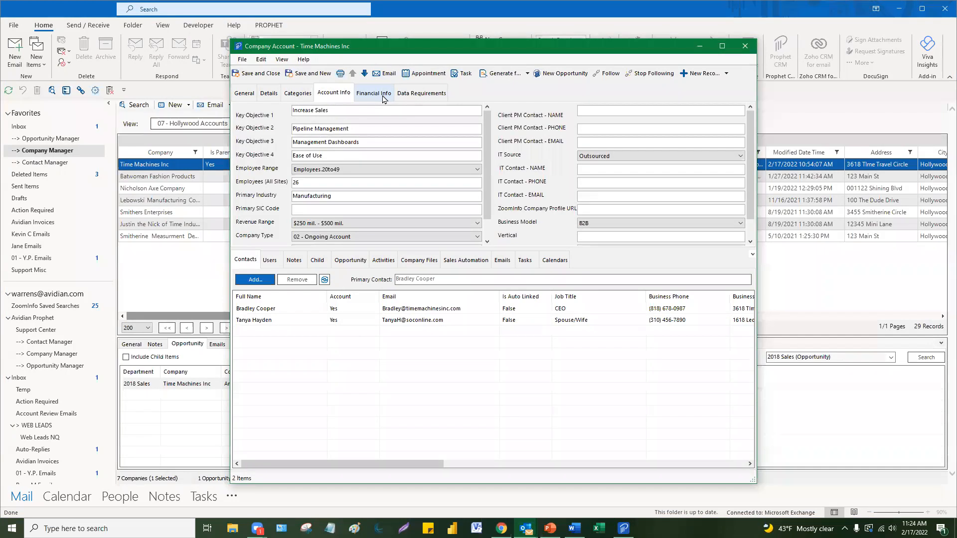
left_click(418, 98)
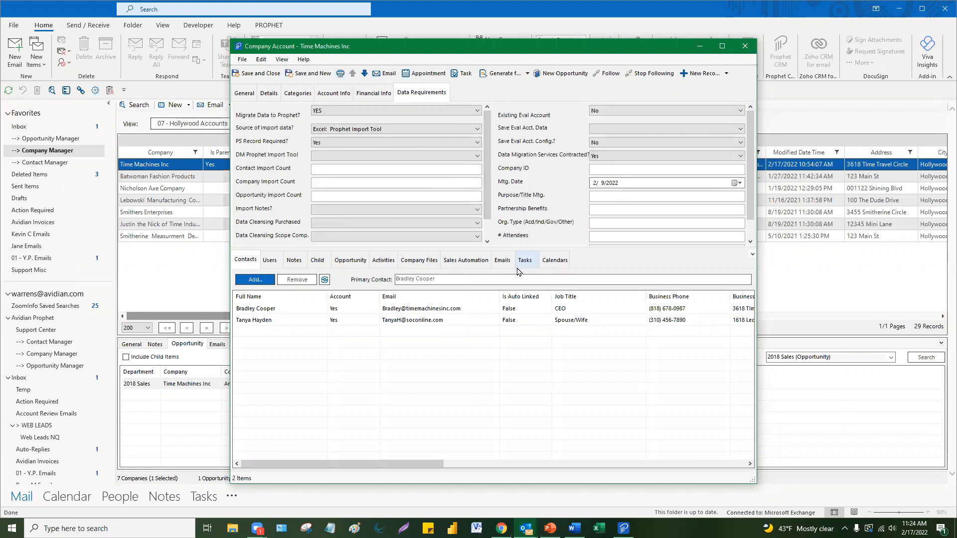
- Enlarge the record's upper pane so that all Data Requirements fields fit above the contacts list
left_click_drag(516, 248, 516, 369)
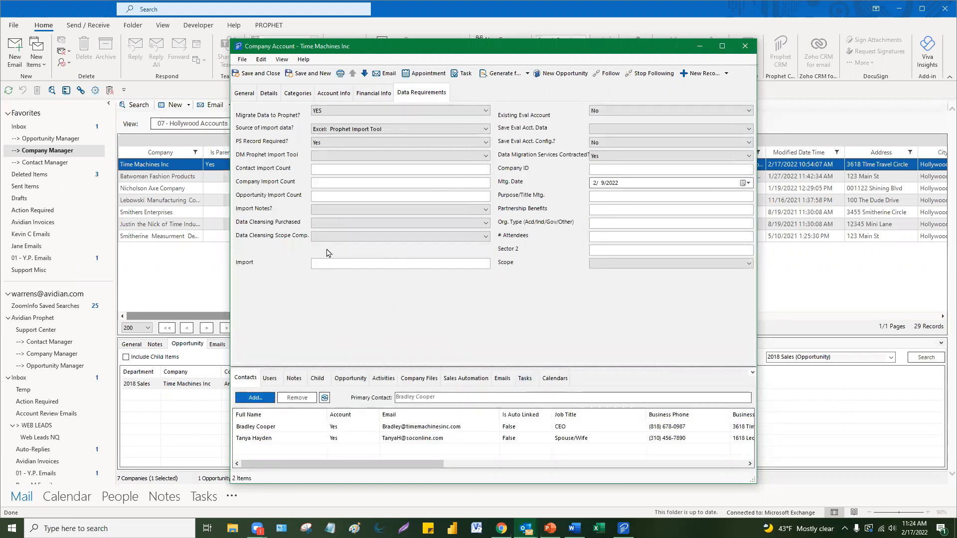
left_click_drag(403, 369, 402, 285)
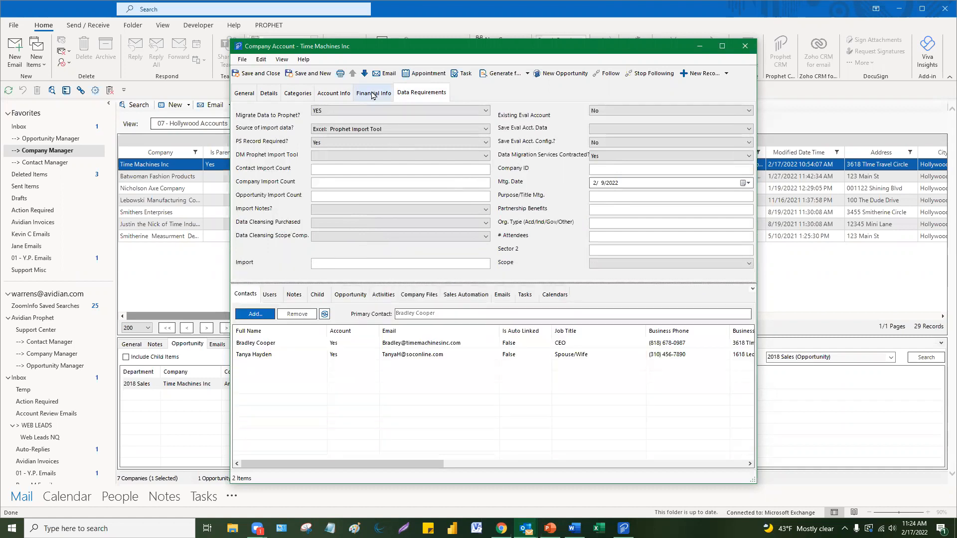
- Examine the company's Account Info fields, including industry, employee count and the options for Company Type and Revenue Range
left_click(374, 94)
left_click(334, 95)
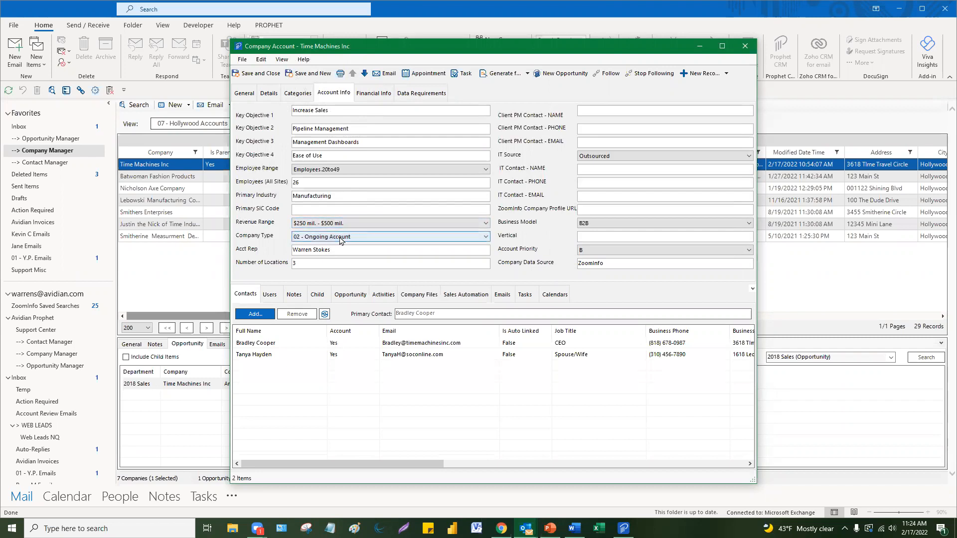
double_click(318, 195)
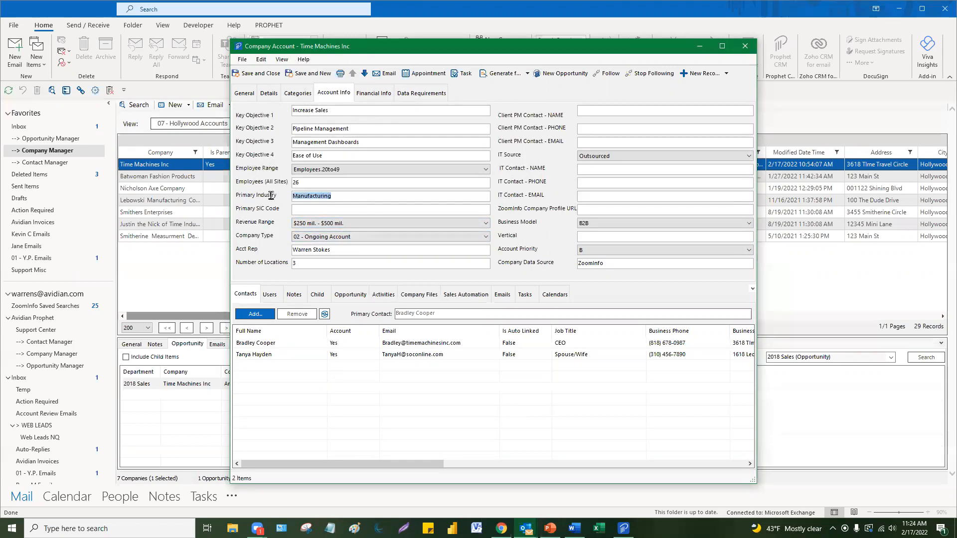
left_click(326, 239)
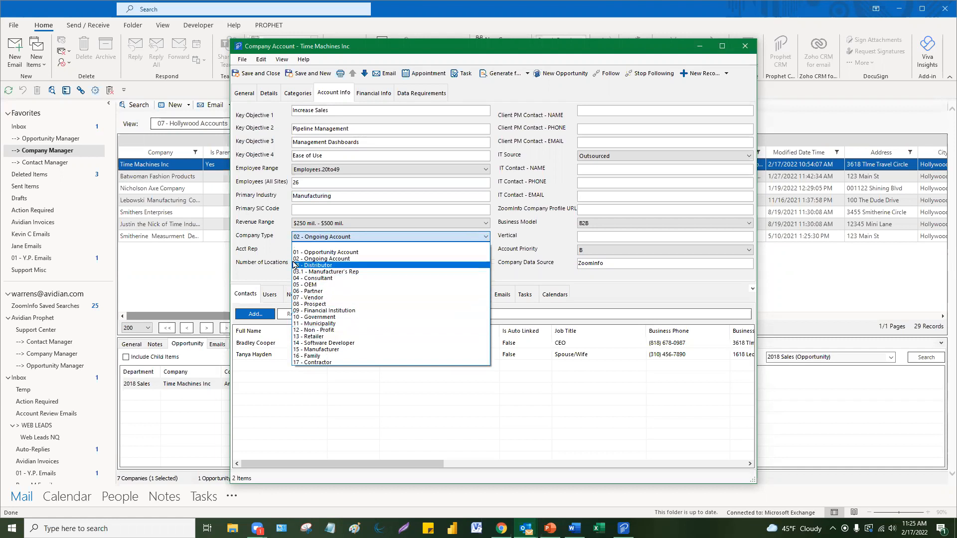
left_click(264, 256)
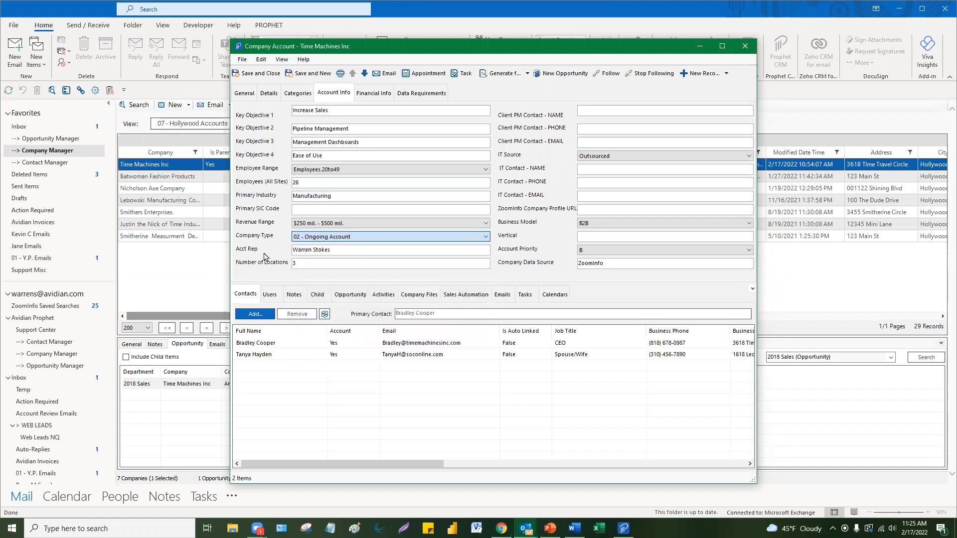
left_click(328, 225)
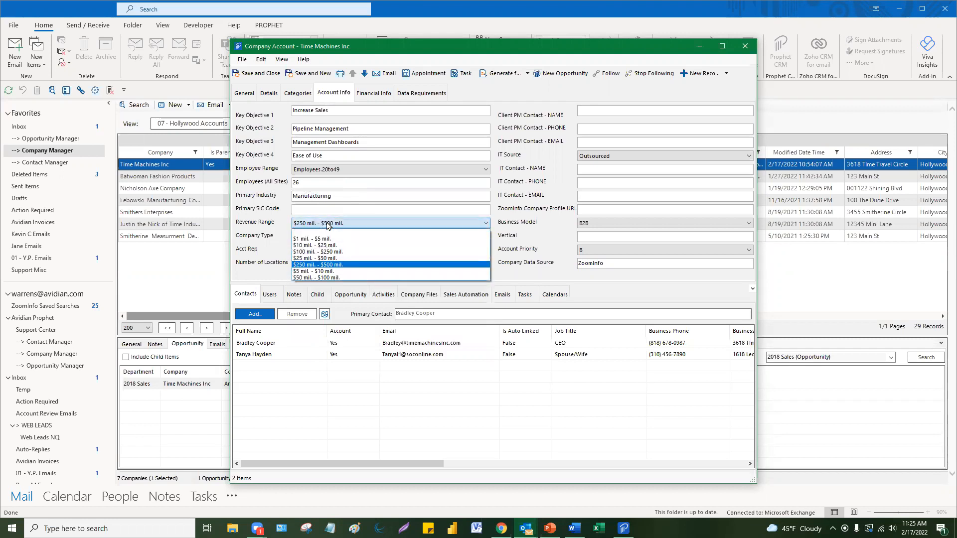
left_click(328, 225)
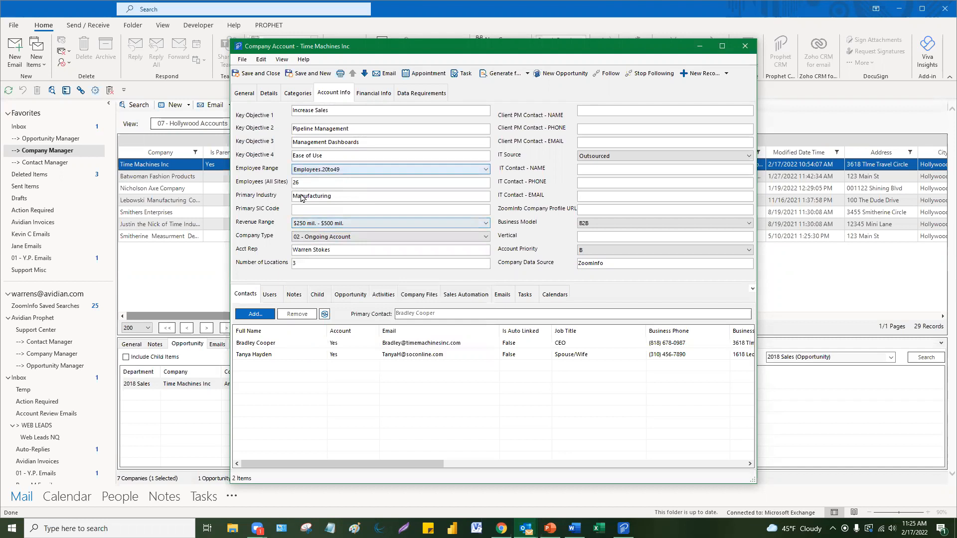
left_click_drag(299, 184, 293, 185)
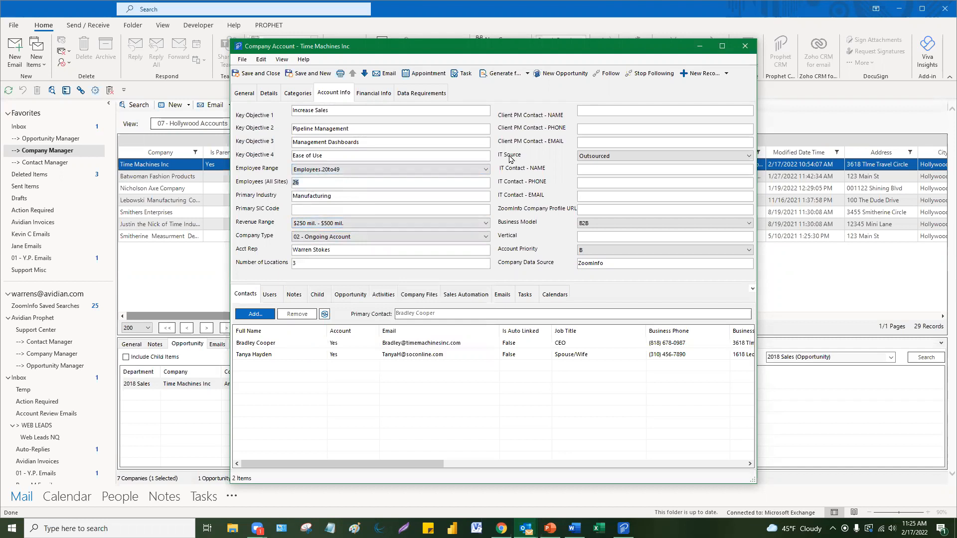
- Examine the company's Financial Info fields, including AR Balance, Credit Limit, YTD Purchase and Revenue
left_click(374, 93)
left_click(374, 160)
left_click(371, 252)
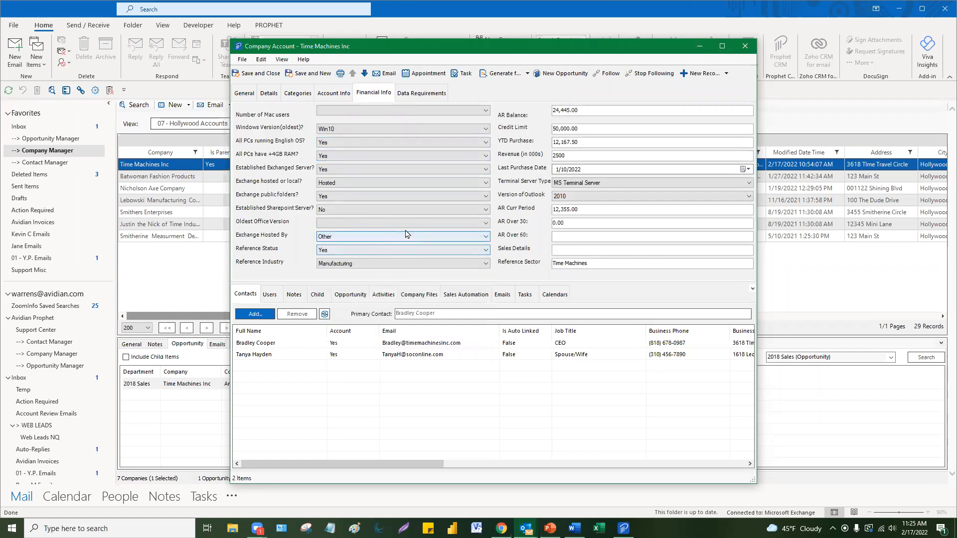
left_click_drag(581, 109, 547, 111)
left_click_drag(585, 143, 529, 157)
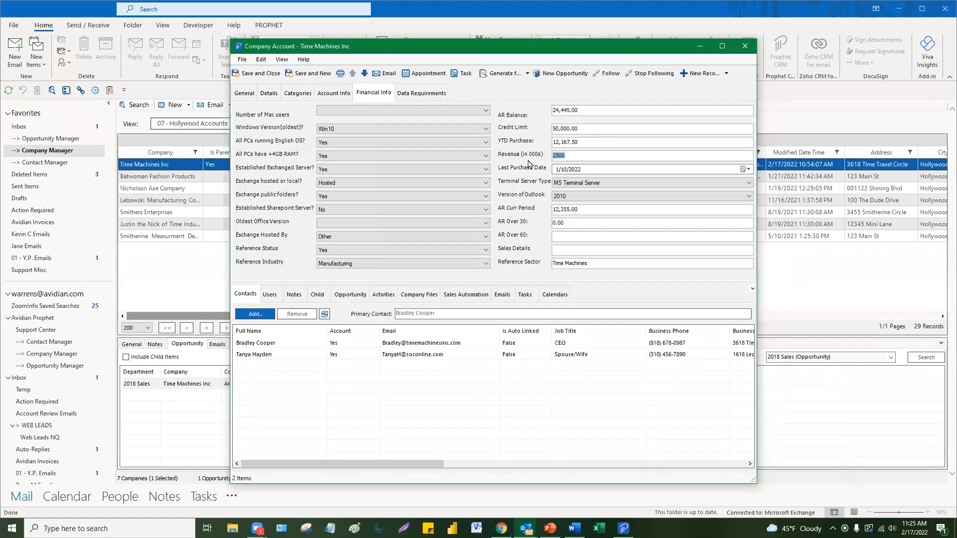
left_click_drag(582, 143, 543, 143)
left_click_drag(595, 128, 536, 131)
left_click_drag(583, 110, 544, 114)
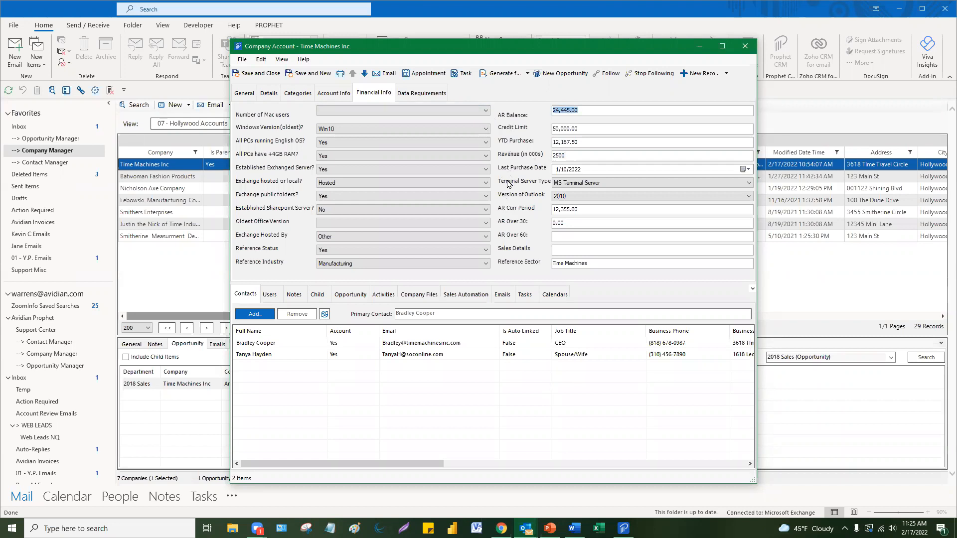
- Close the Time Machines Inc company record from its Account Info page and return to the admin site in Chrome
left_click(334, 93)
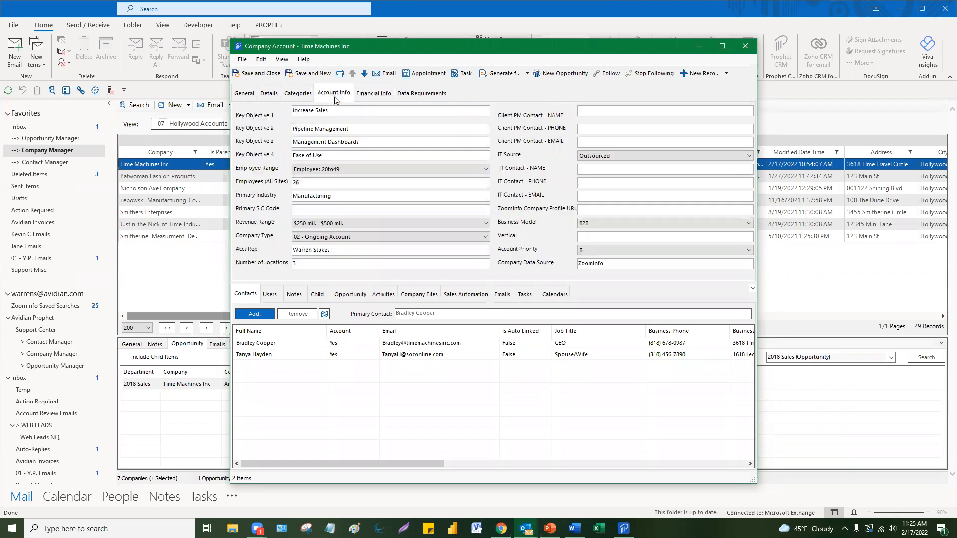
left_click(734, 50)
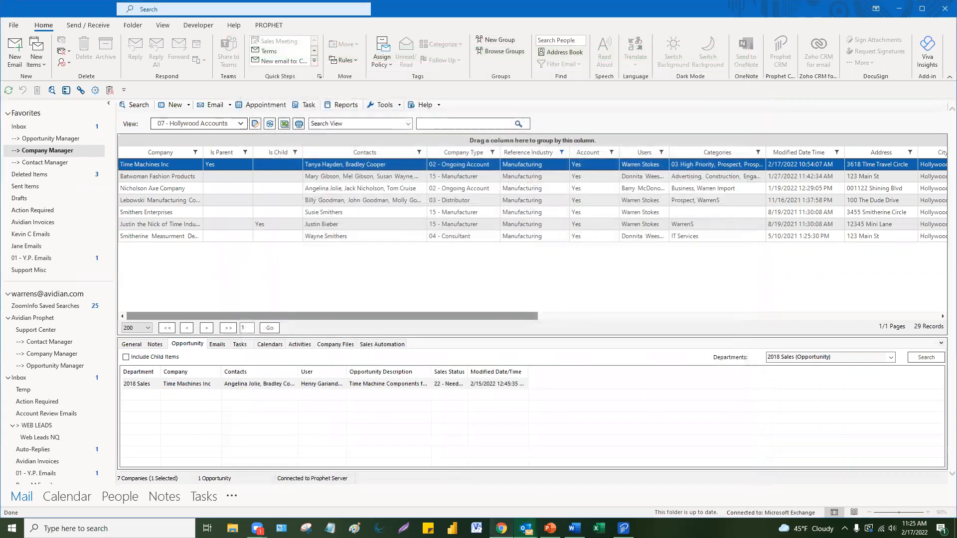
key("alt+Tab")
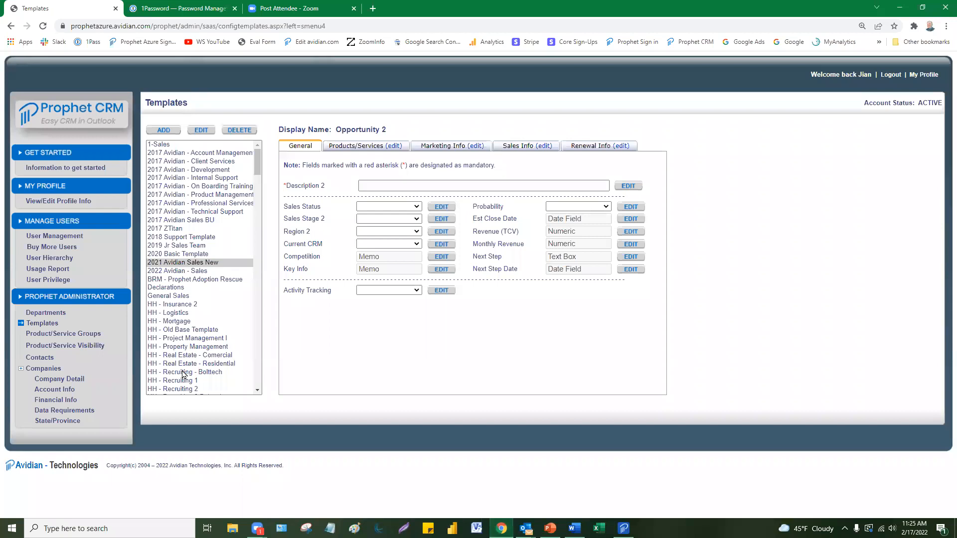
- Review the field type and visibility settings of the companies' Account Info field Key Objective 3, and cancel the edit
left_click(55, 393)
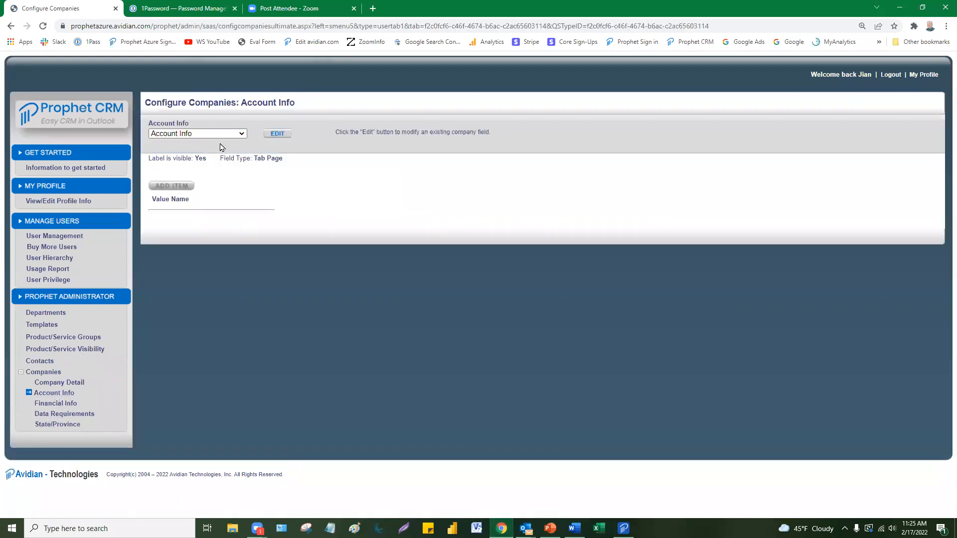
left_click(242, 134)
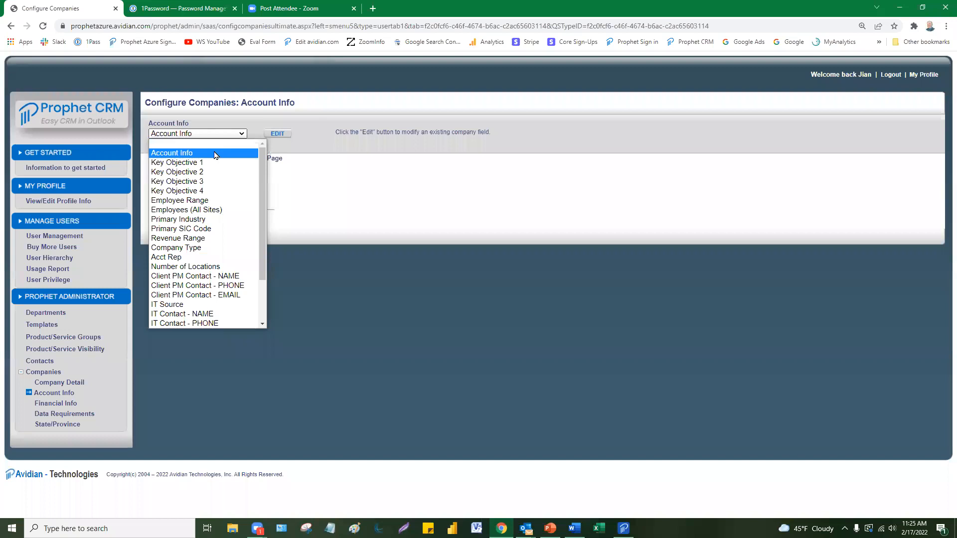
left_click(206, 182)
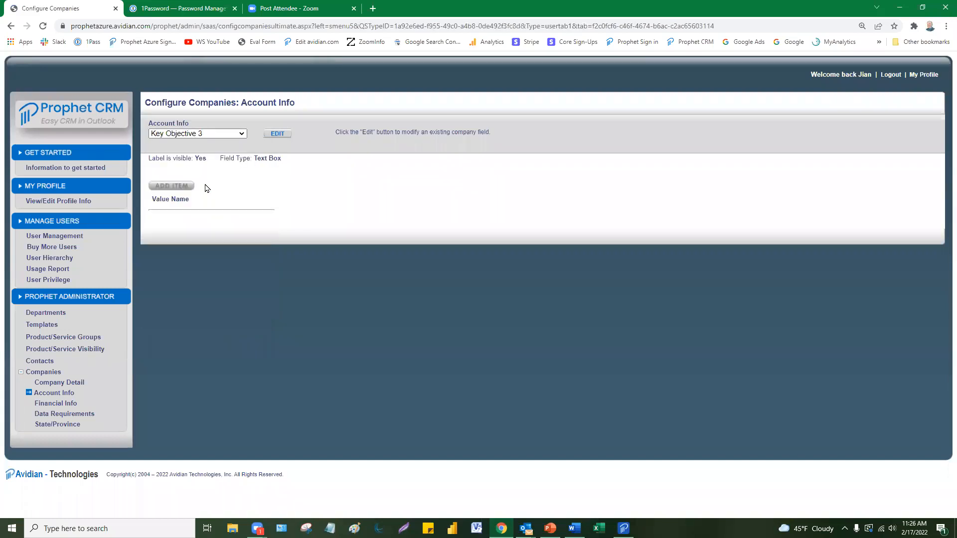
left_click(278, 133)
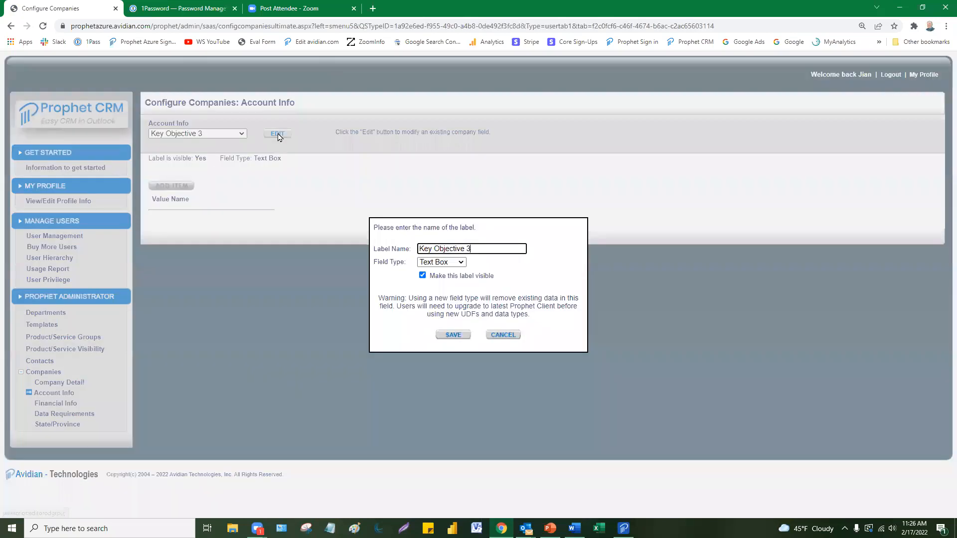
left_click(463, 266)
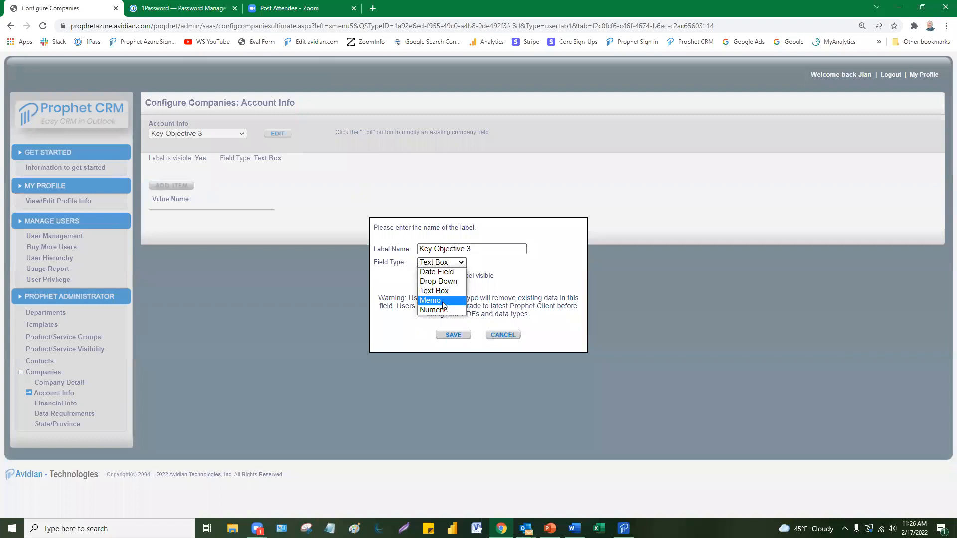
left_click(503, 268)
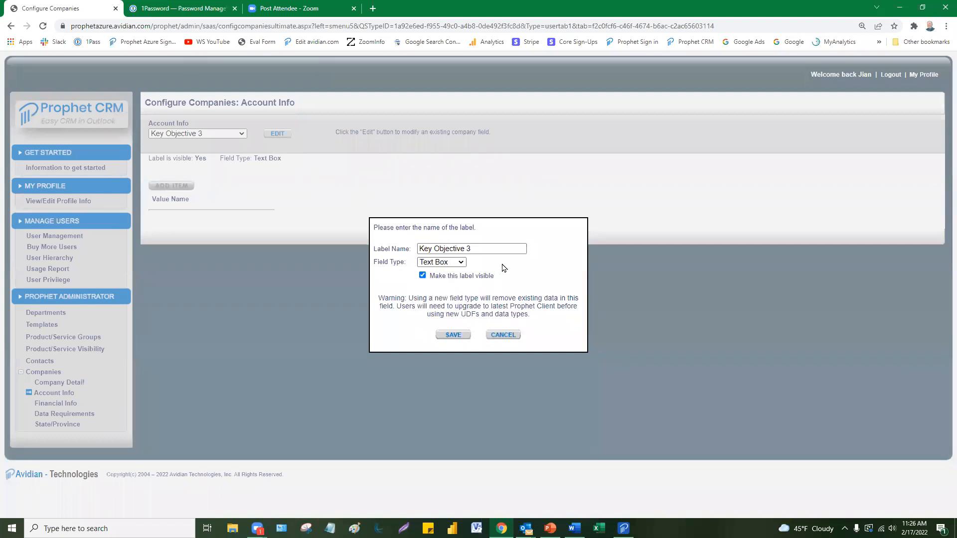
key("ctrl")
key("ctrl")
left_click(422, 276)
left_click(503, 336)
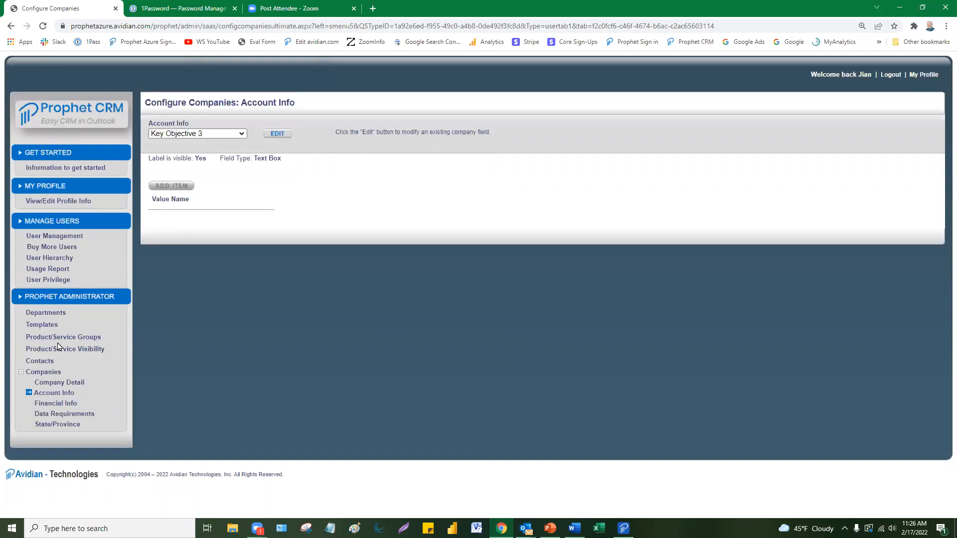
- Change the field type of the companies' Financial Info field YTD Purchase to Numeric and save the label
left_click(48, 396)
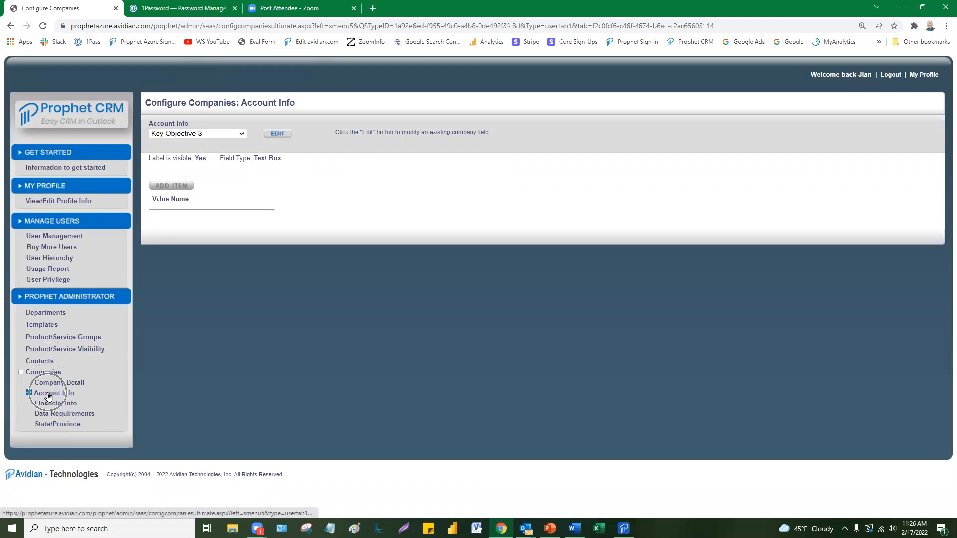
left_click(49, 404)
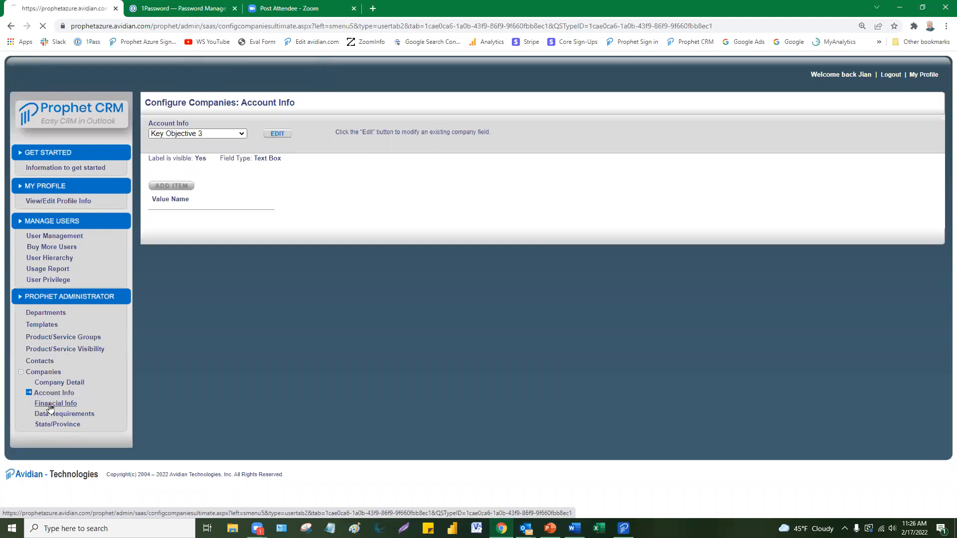
left_click(241, 134)
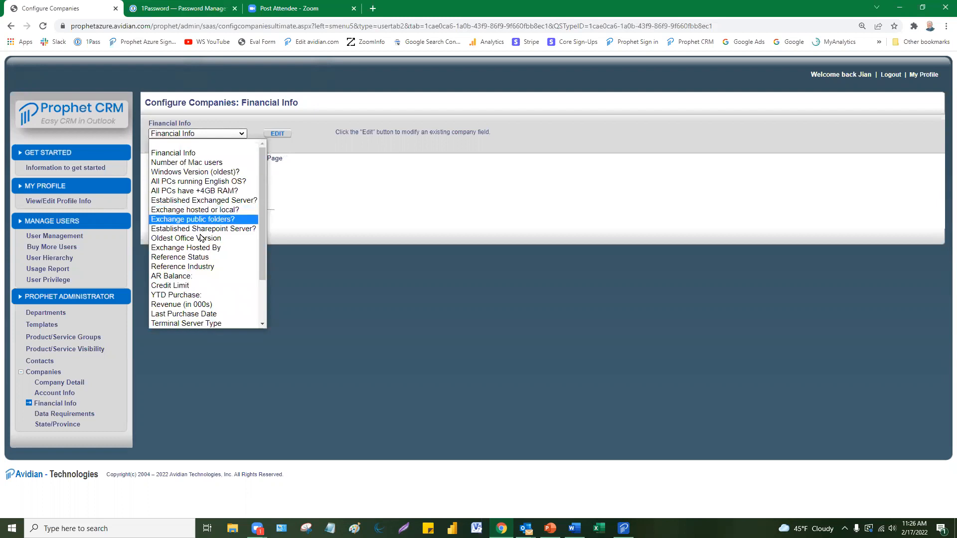
left_click(182, 286)
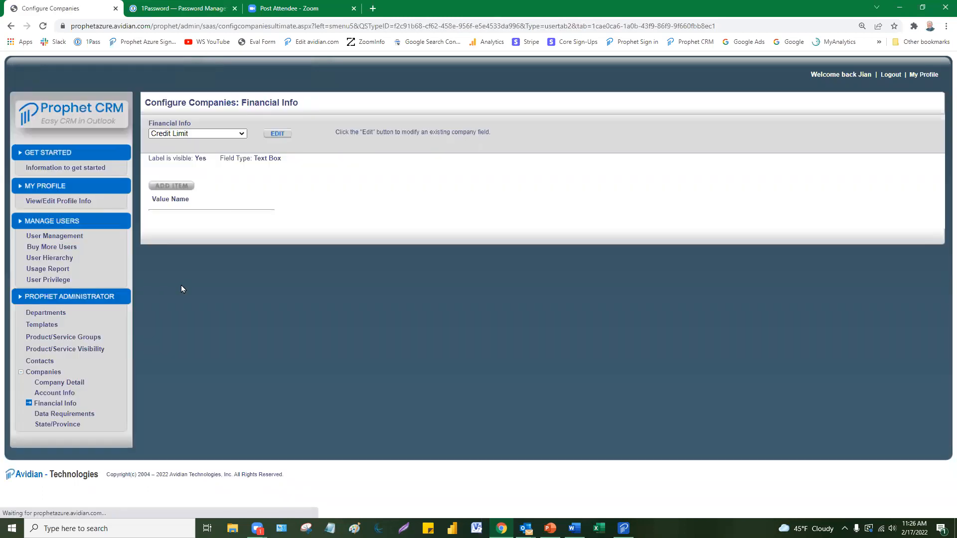
left_click(241, 134)
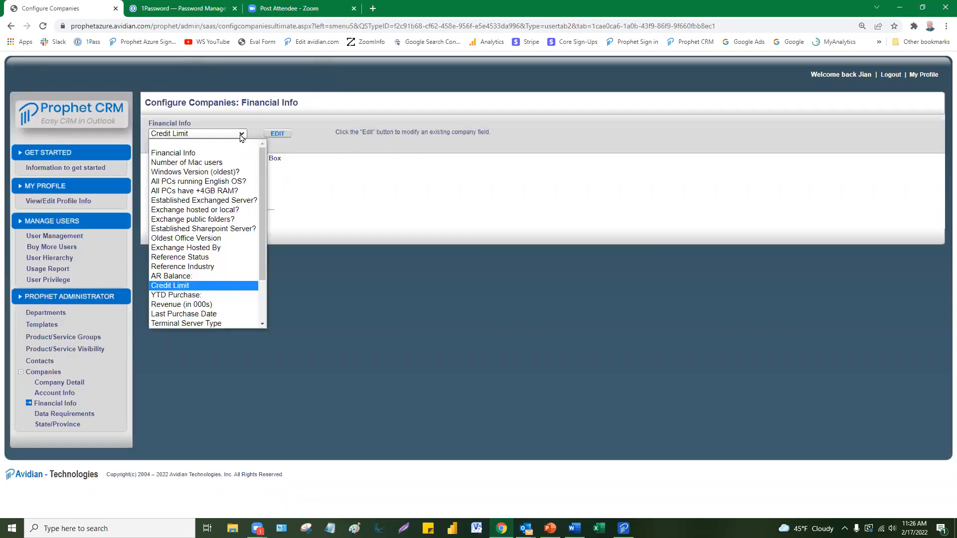
left_click(187, 296)
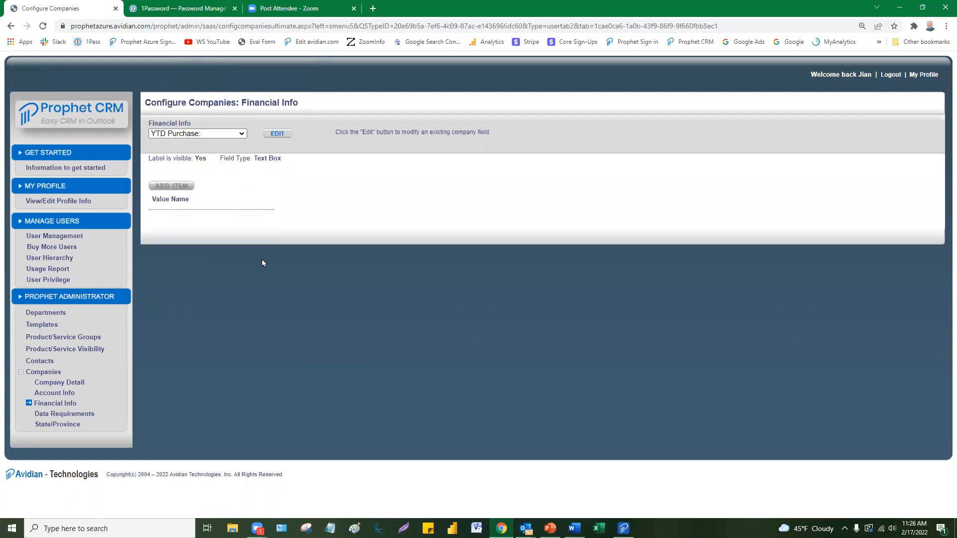
left_click(277, 135)
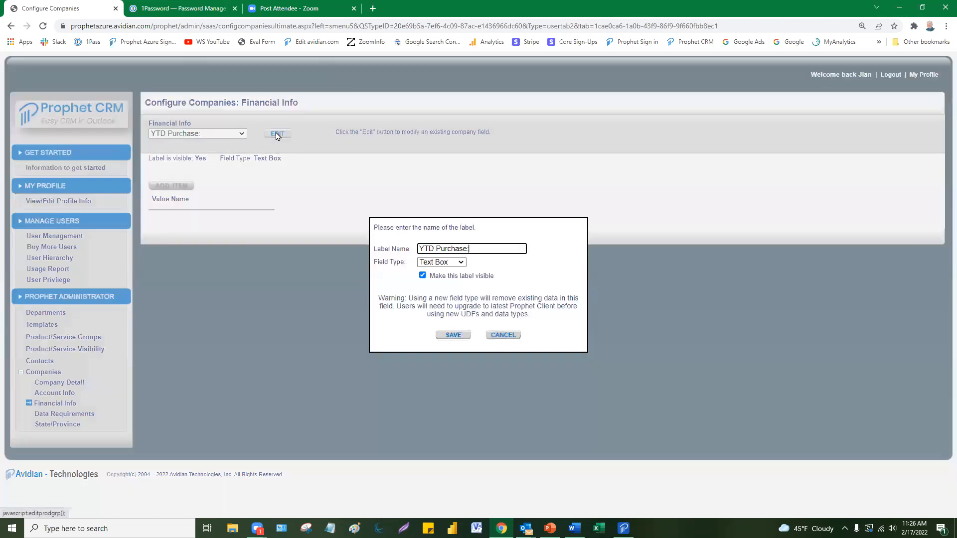
left_click(462, 267)
left_click(447, 299)
left_click(454, 337)
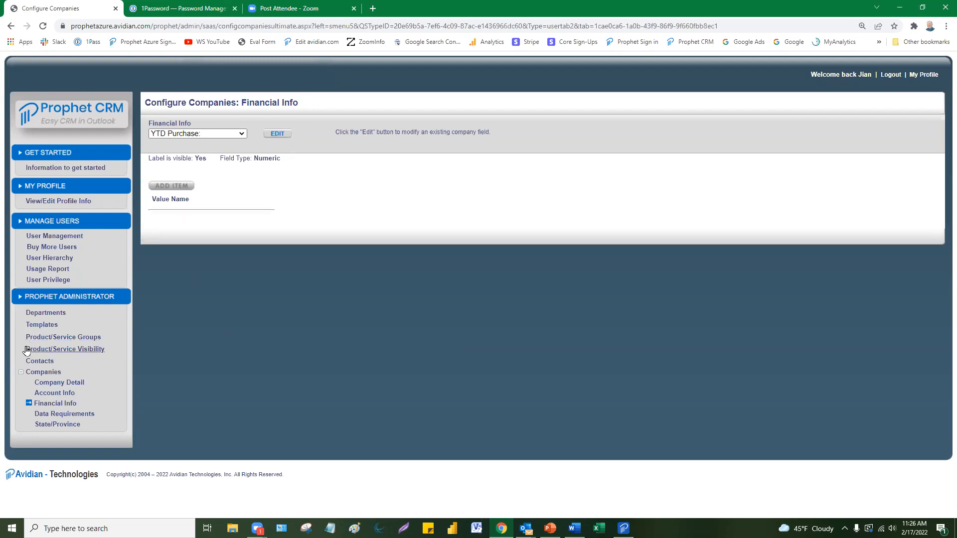
- Open the contact field settings and select the Custom Contact Profile tab page
left_click(36, 363)
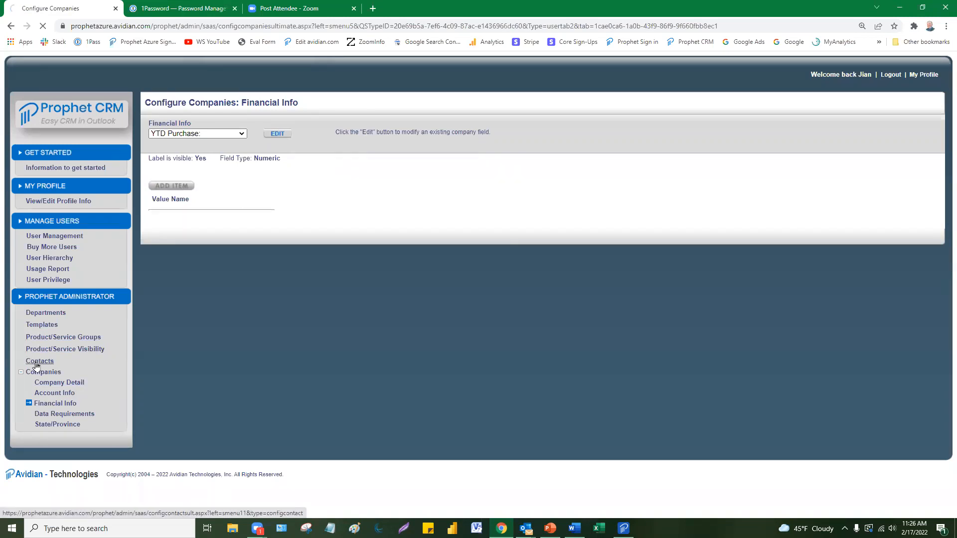
left_click(242, 136)
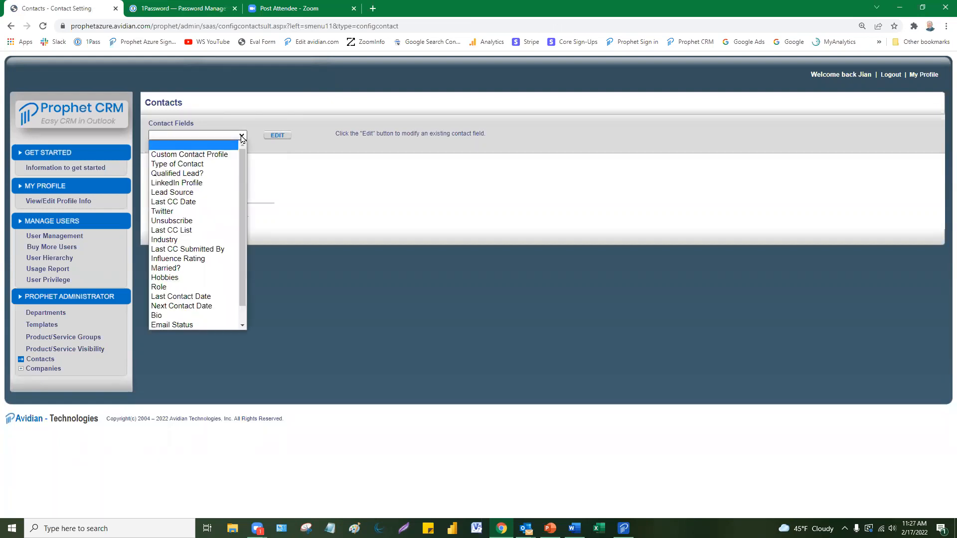
left_click(219, 155)
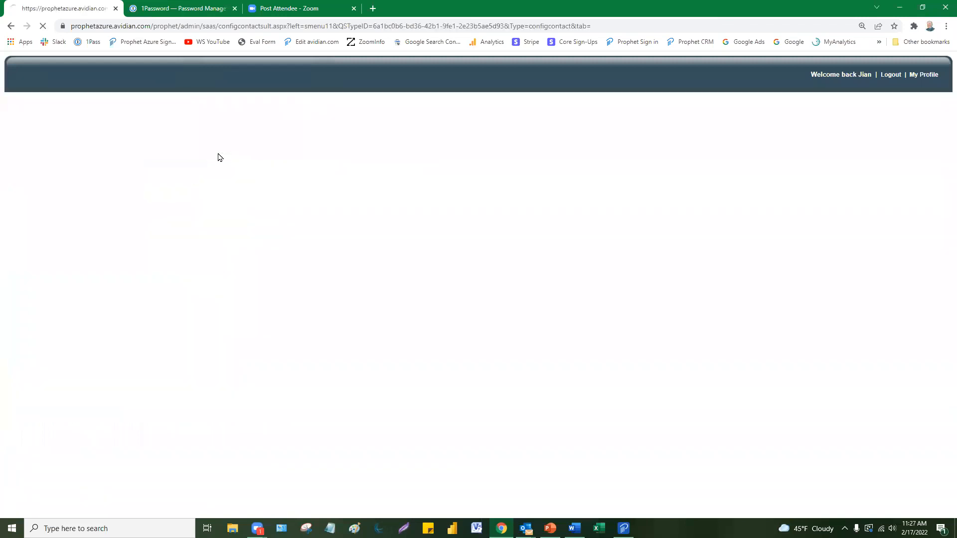
- Switch to the Prophet Contact Manager window in Outlook
left_click(525, 528)
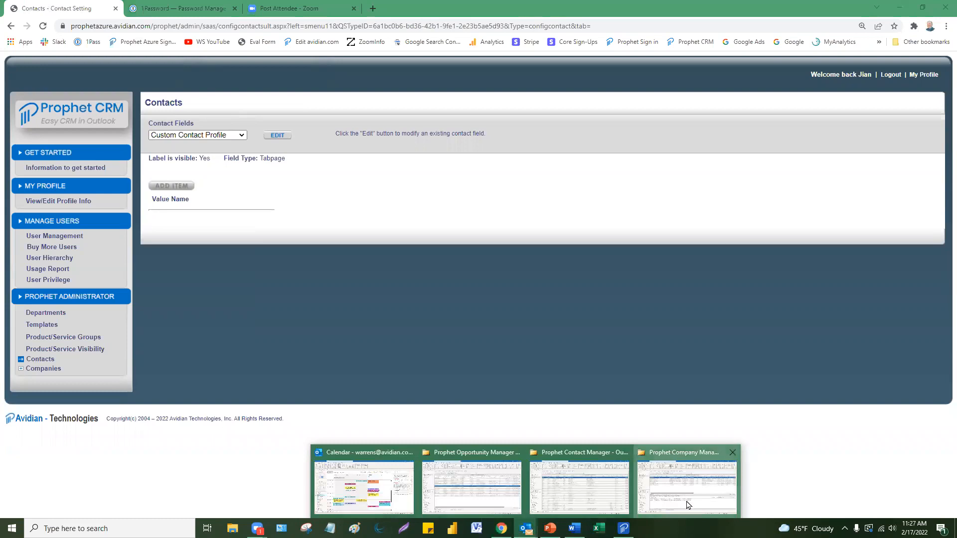
left_click(579, 488)
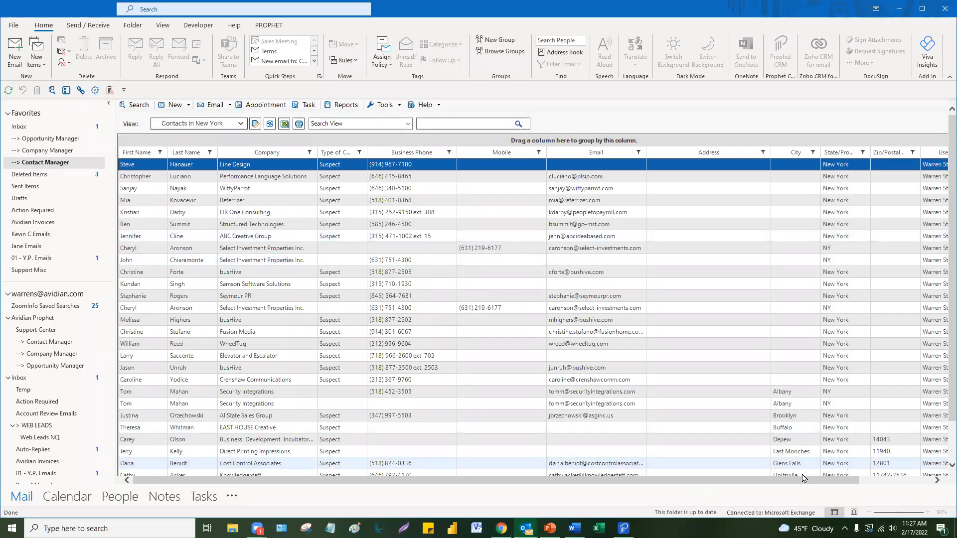
- Look through the contact rows and columns of the Contacts in New York view, including the duplicate Security Integrations entries
left_click(675, 391)
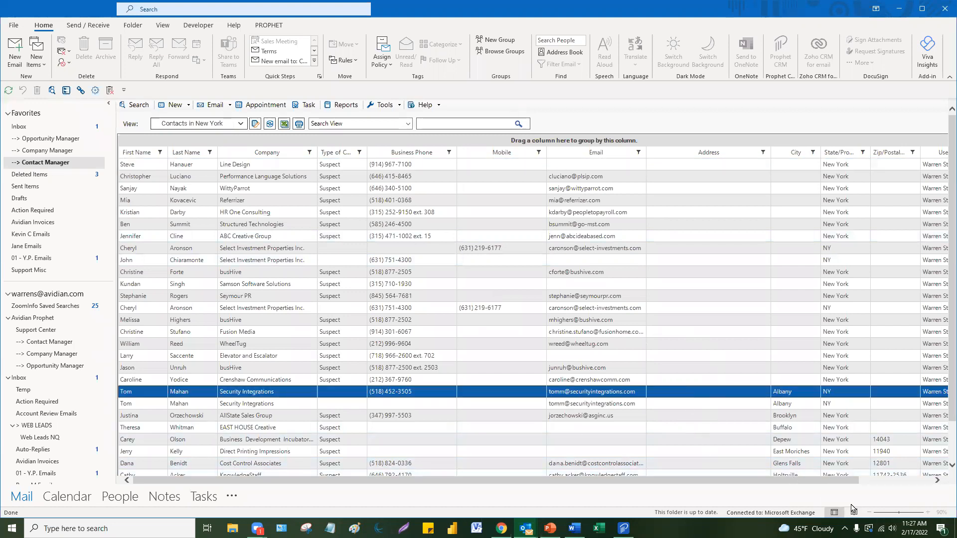
left_click(938, 480)
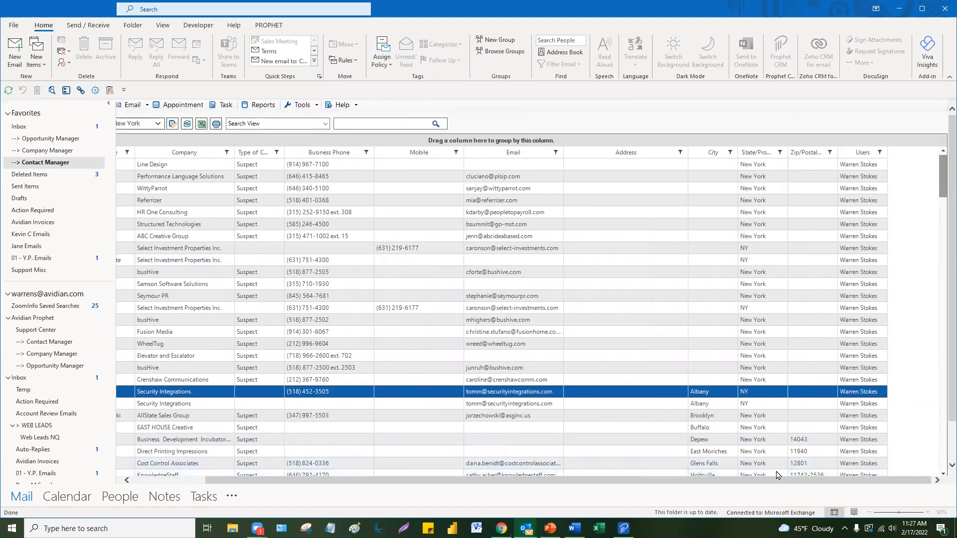
left_click(943, 474)
left_click(227, 392, "ctrl")
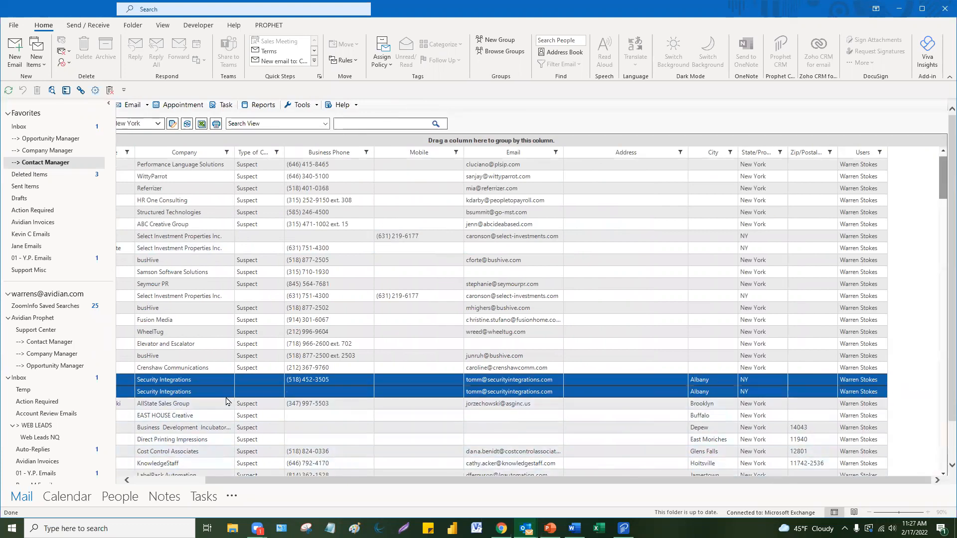
scroll(214, 403, "down", 1)
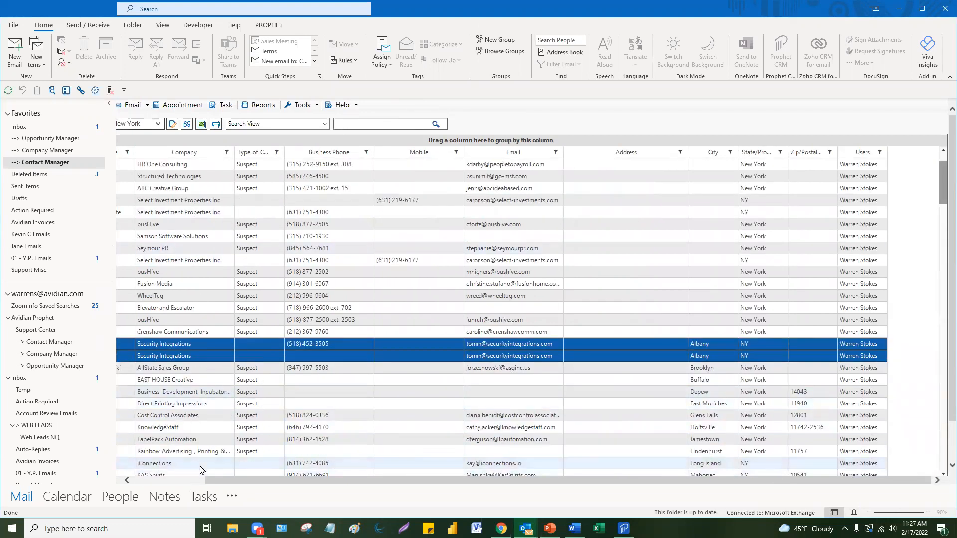
left_click_drag(220, 481, 114, 490)
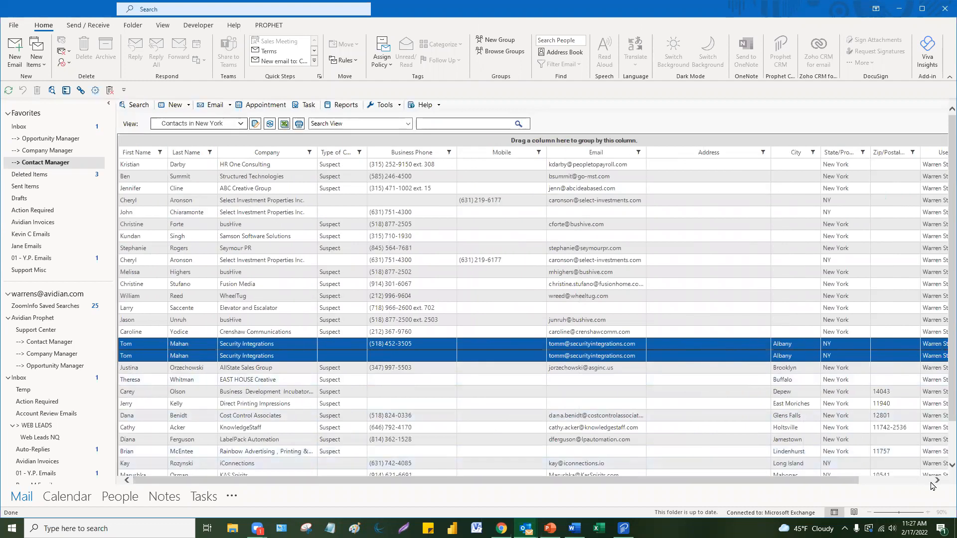
left_click(234, 380)
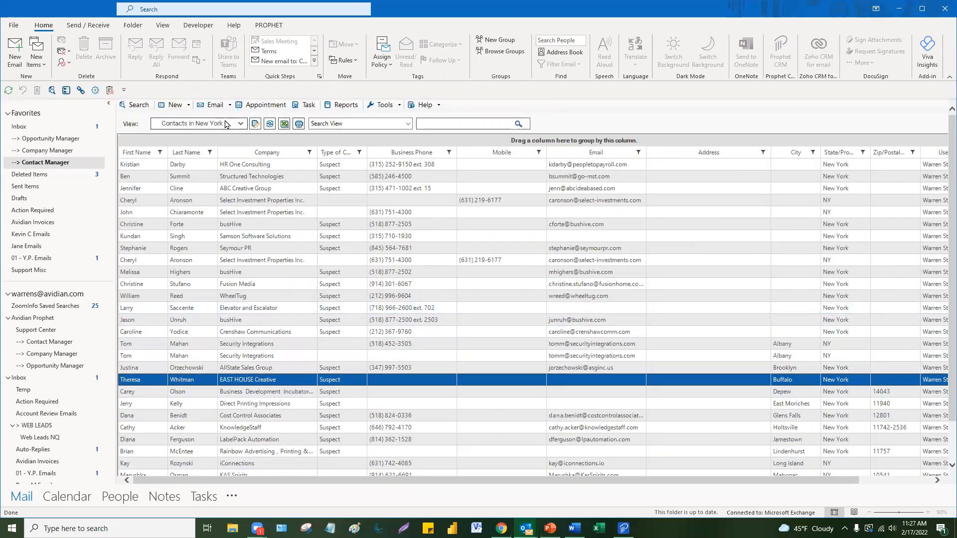
- Load the saved view 00.1 - Hollywood Contacts - Clients and enlarge the detail pane to show the first contact's Custom Contact Profile
left_click(241, 124)
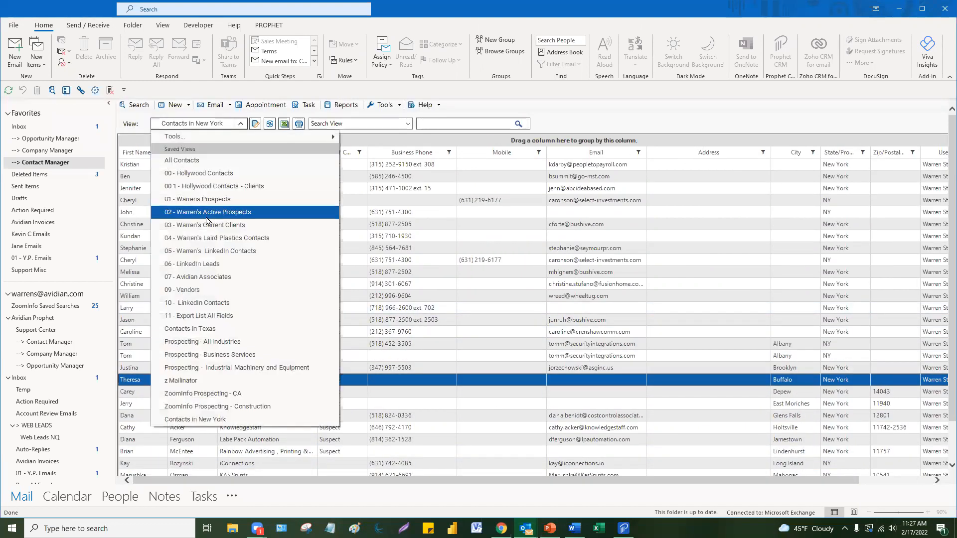
left_click(215, 186)
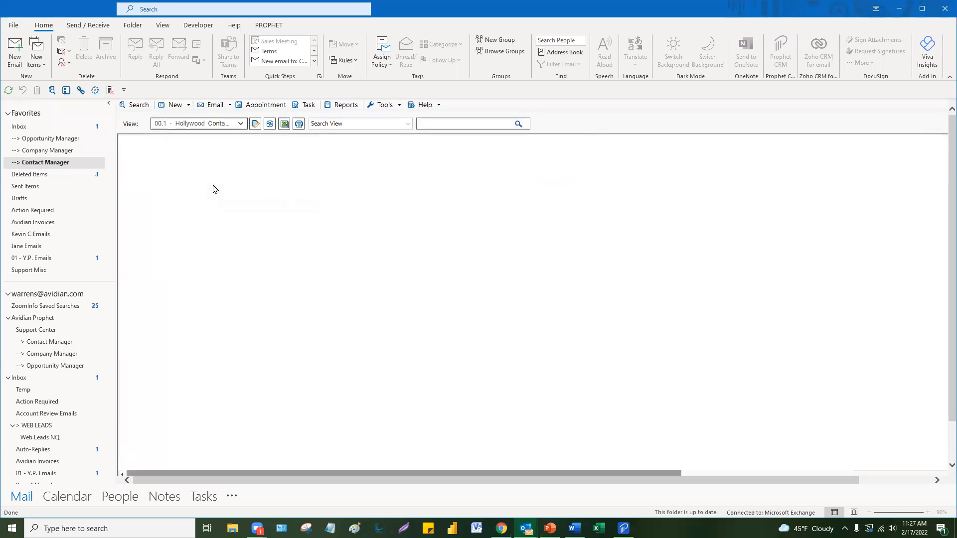
left_click(931, 473)
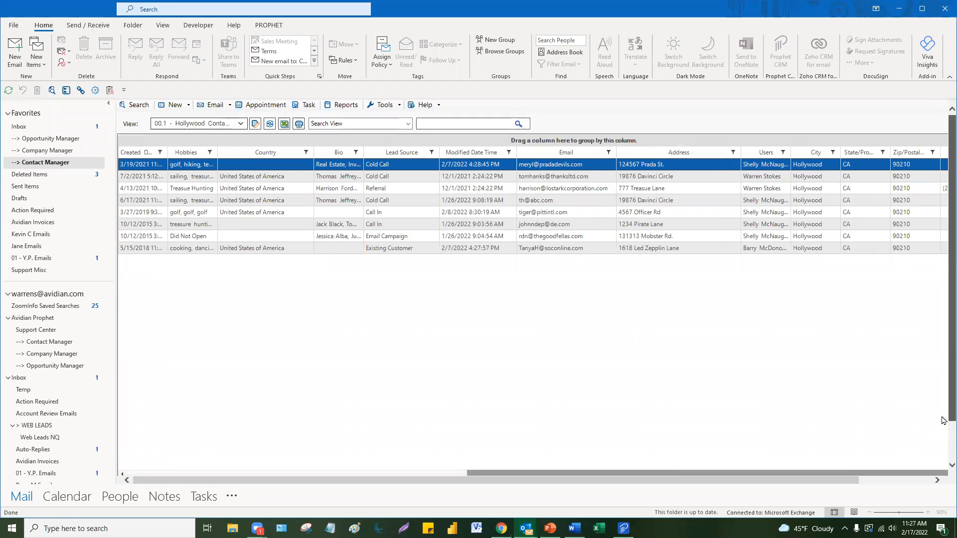
scroll(943, 412, "down", 2)
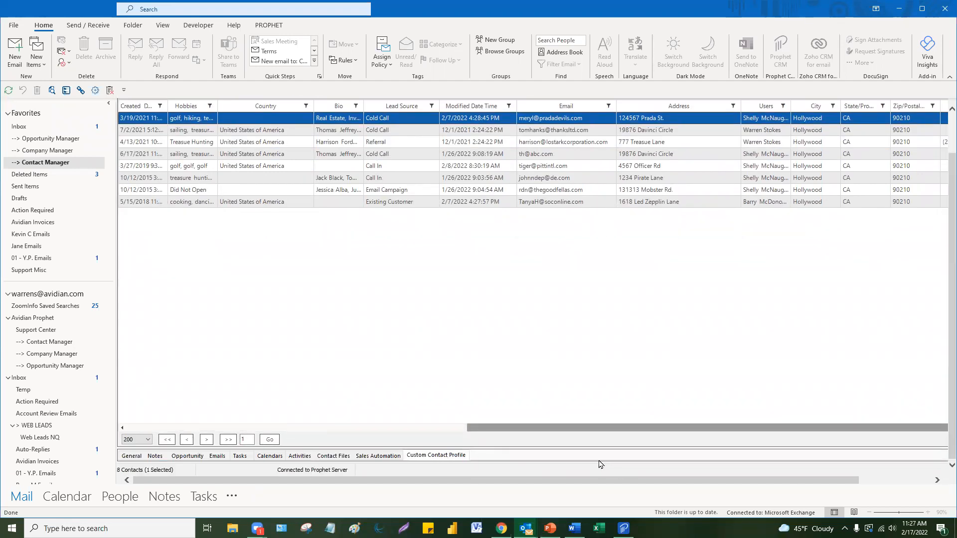
left_click_drag(569, 450, 577, 321)
left_click(440, 329)
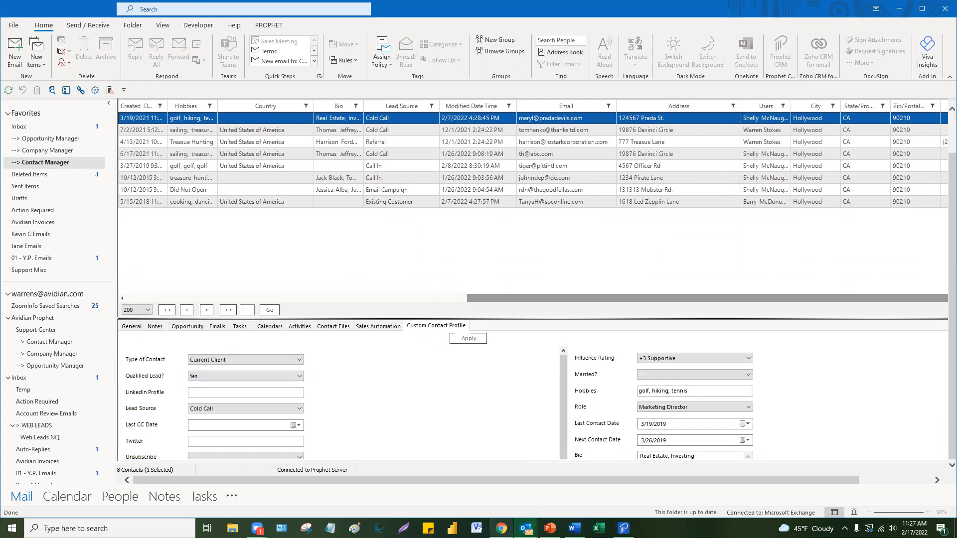
- Switch to the contact field settings in Chrome, open the Custom Contact Profile tab page name for editing, and cancel the edit
left_click(501, 528)
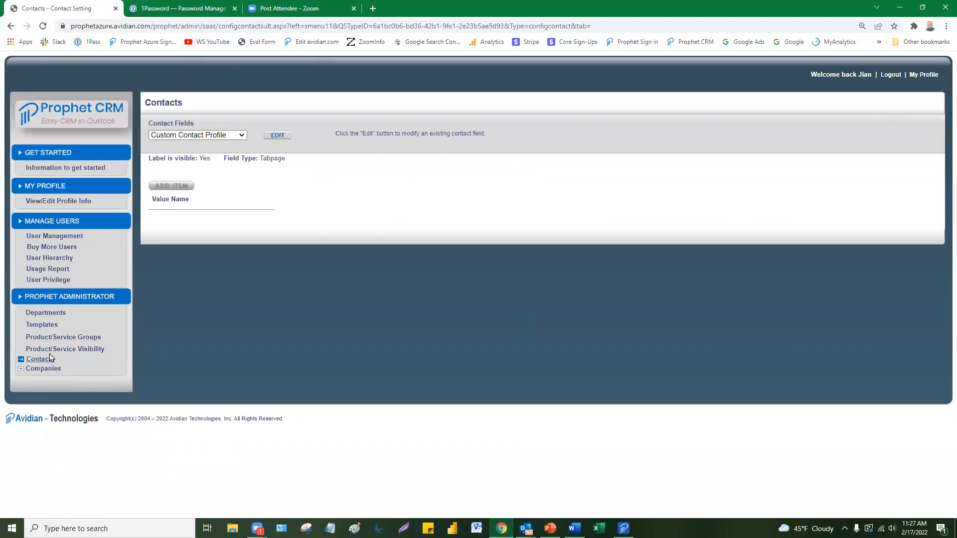
left_click(243, 135)
left_click(272, 136)
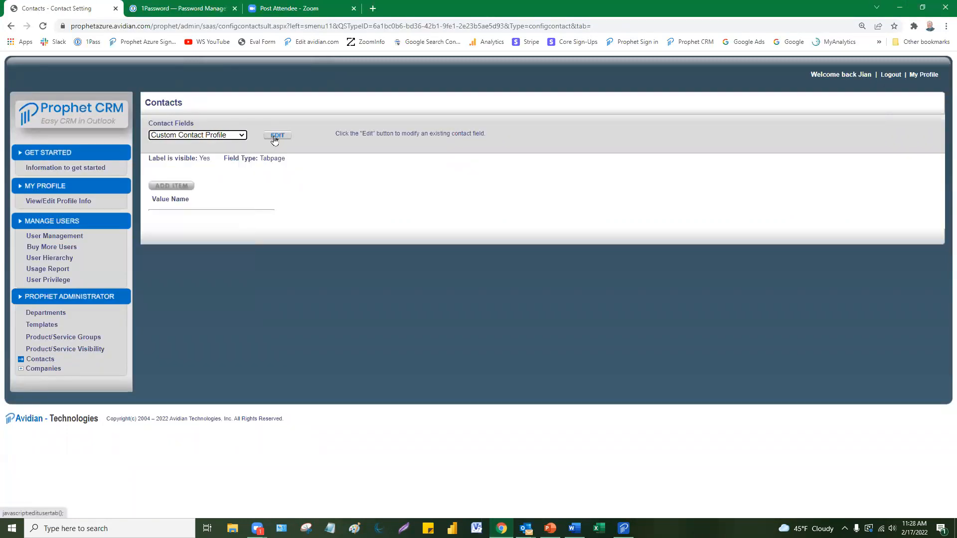
left_click(275, 137)
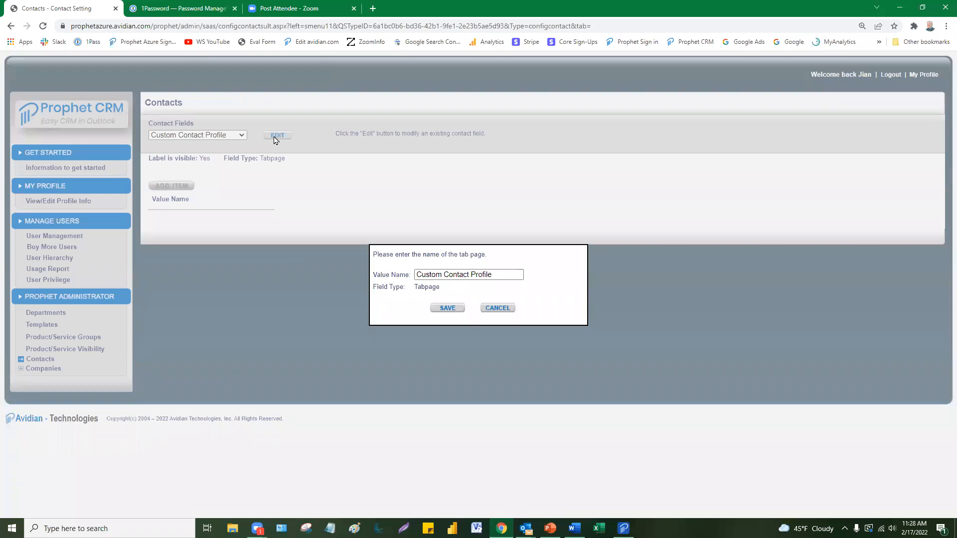
left_click_drag(500, 276, 380, 288)
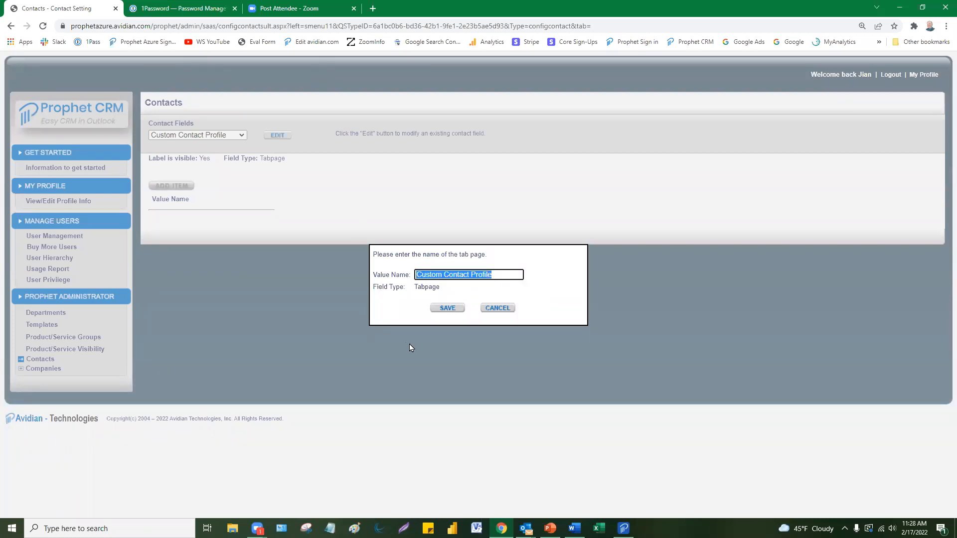
left_click(497, 307)
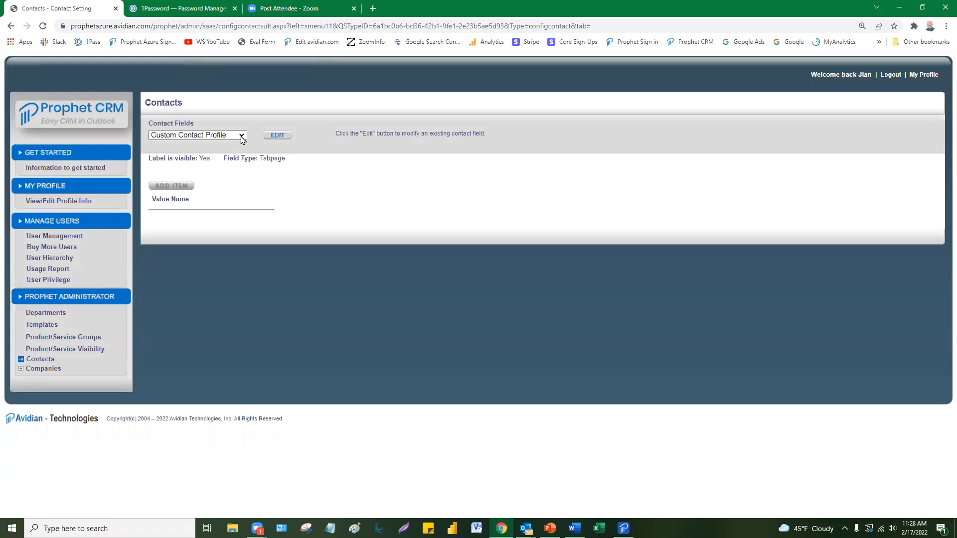
- Examine the value lists of the contact fields Type of Contact and Married?
left_click(241, 135)
left_click(214, 165)
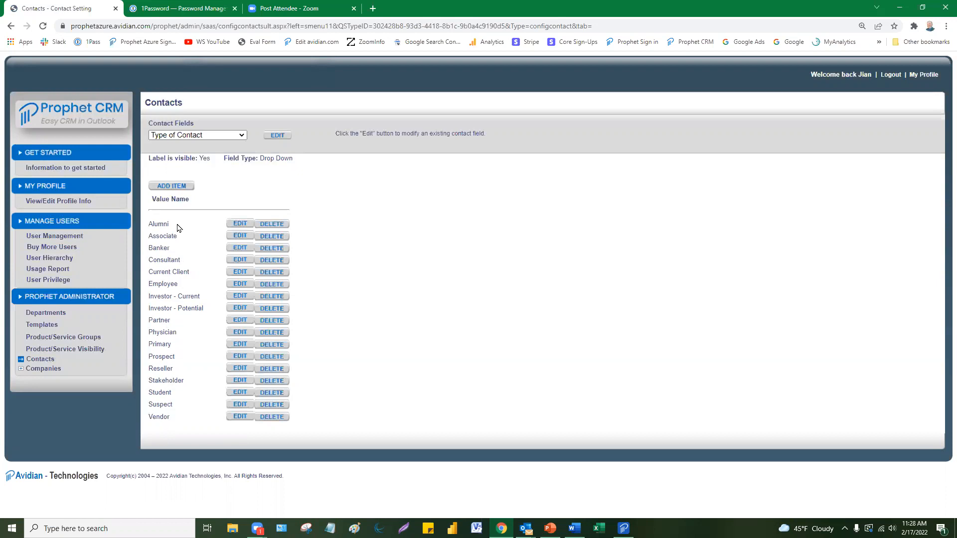
left_click(241, 138)
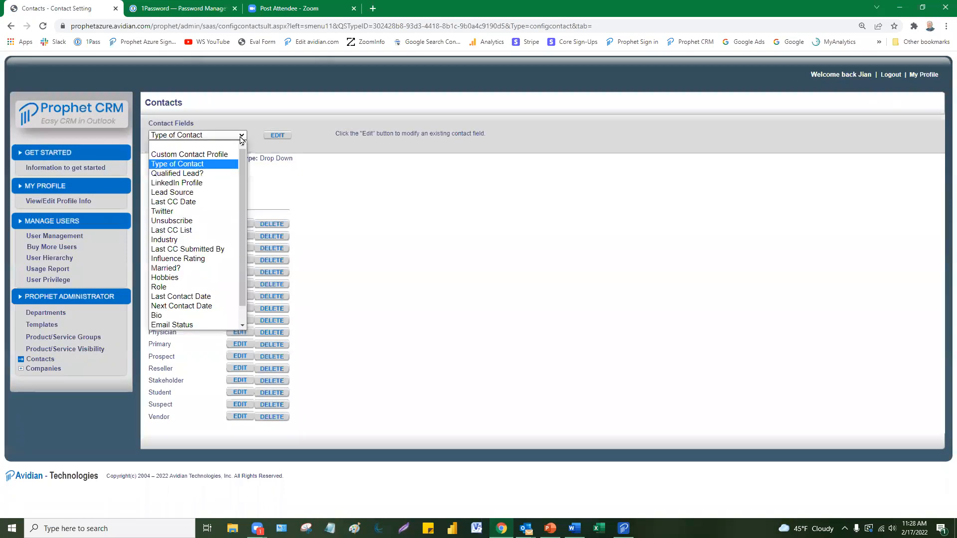
left_click(182, 270)
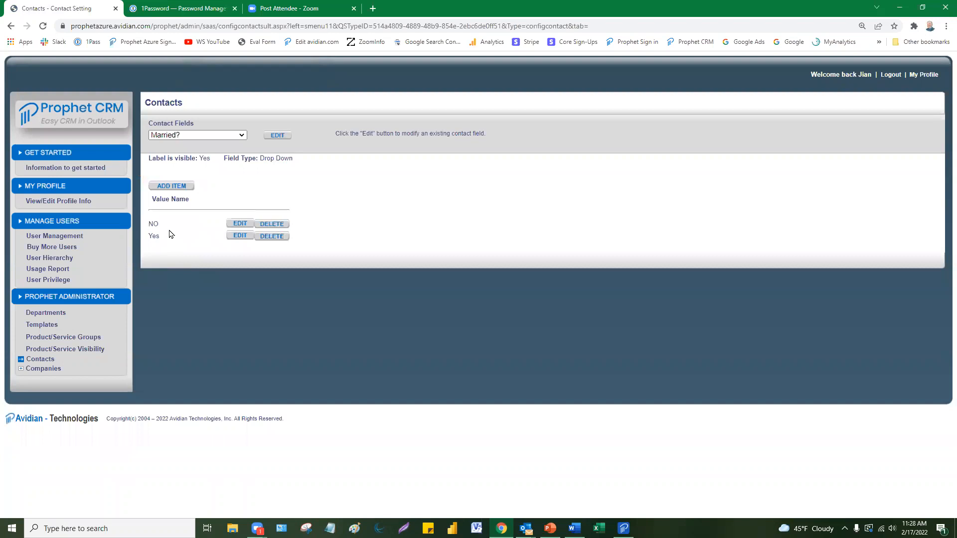
- Review the available field types for the Married? contact field and cancel the edit
left_click(277, 135)
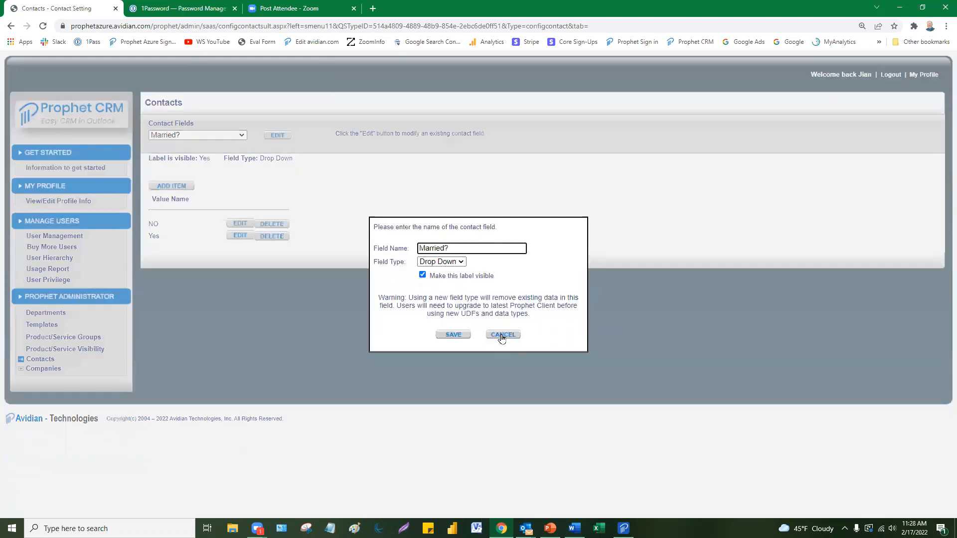
left_click(461, 262)
left_click(476, 297)
left_click(503, 334)
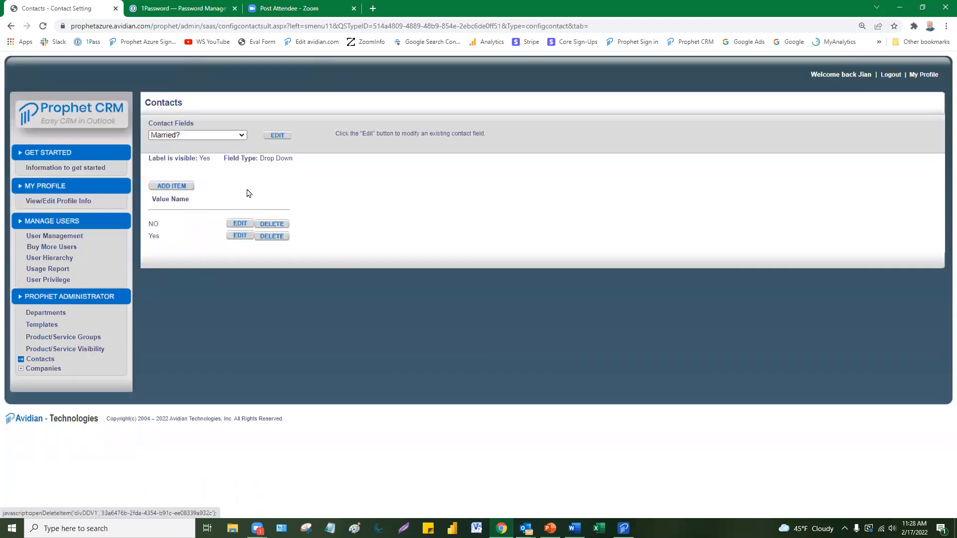
- Select the Hobbies contact field, review its field type and visibility settings, and cancel the edit
left_click(244, 138)
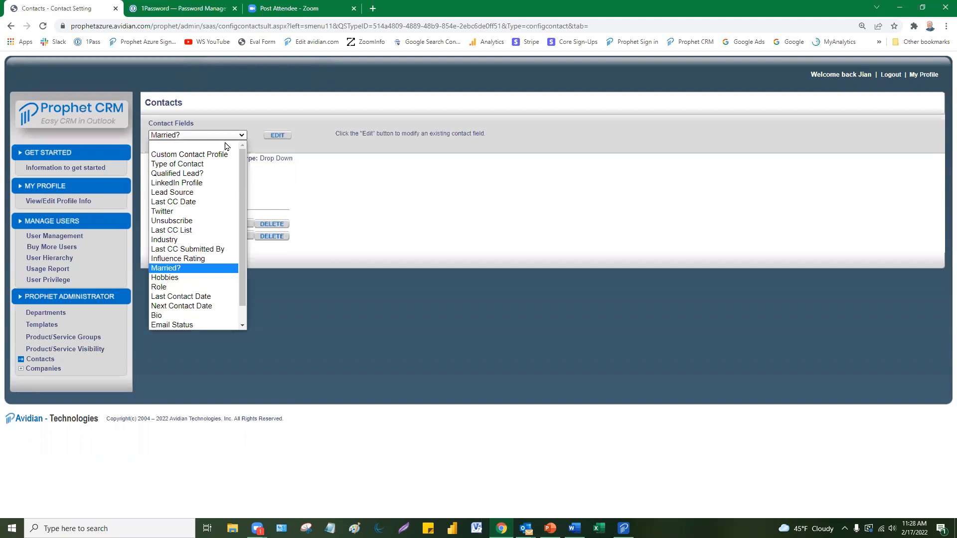
left_click(164, 278)
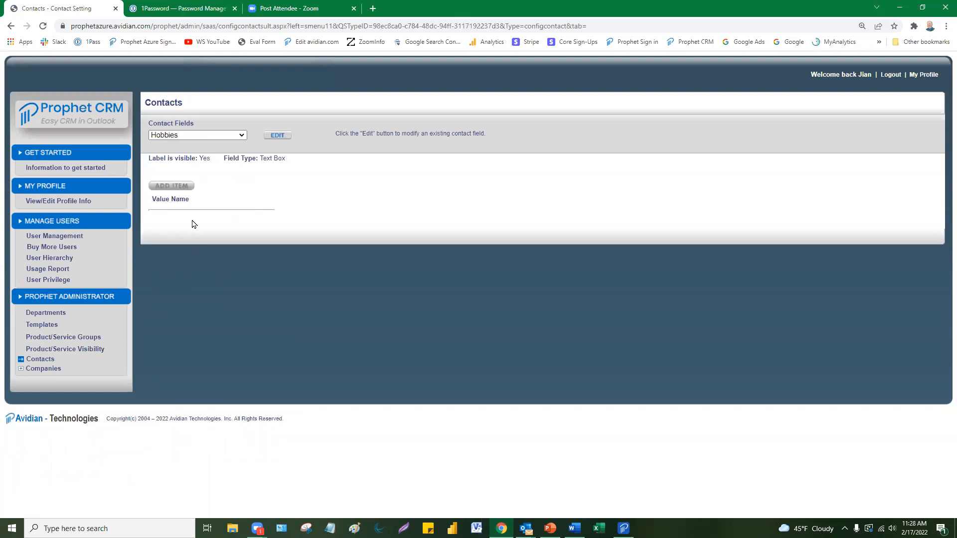
left_click(277, 136)
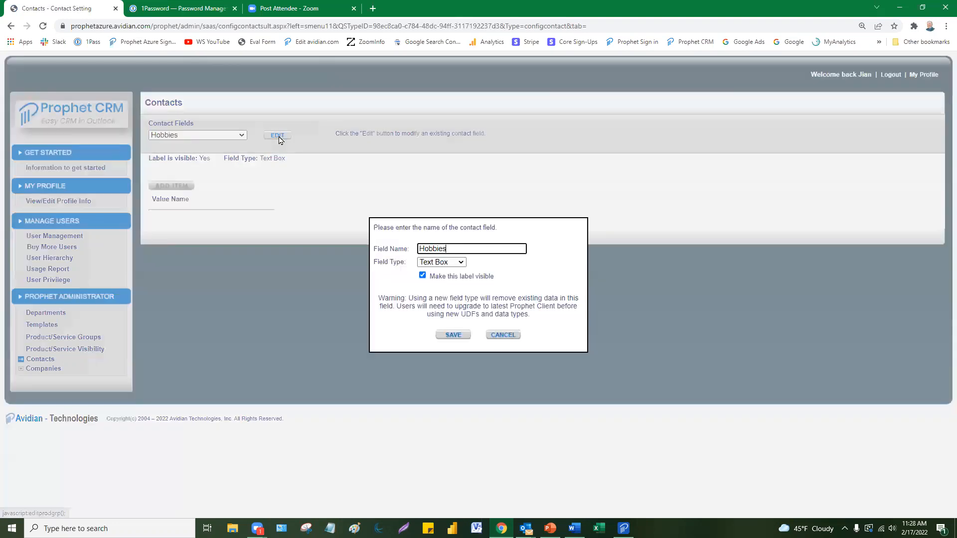
left_click(460, 264)
left_click(459, 264)
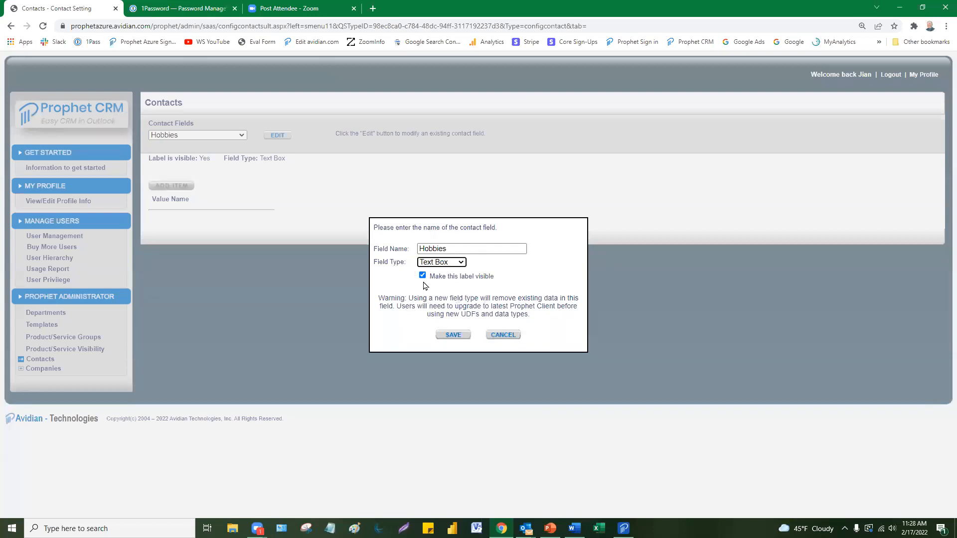
left_click(501, 335)
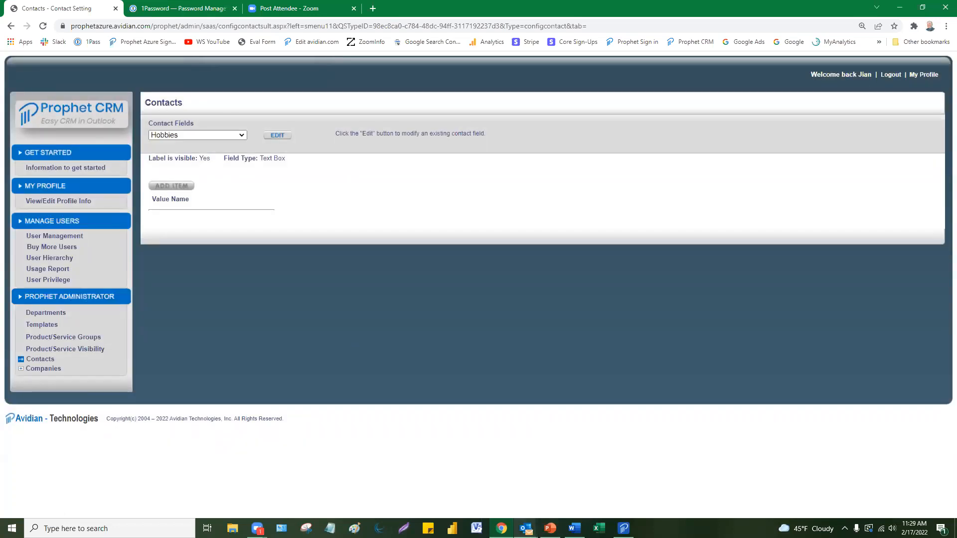
- Switch to the Prophet Contact Manager window in Outlook and enlarge the Custom Contact Profile pane to inspect the contact's Hobbies entry
mouse_move(525, 528)
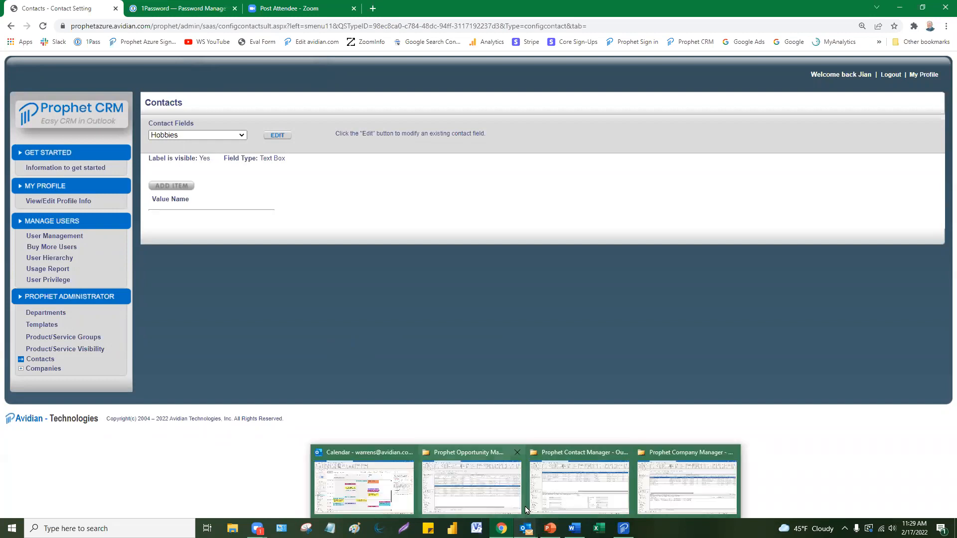
left_click(549, 497)
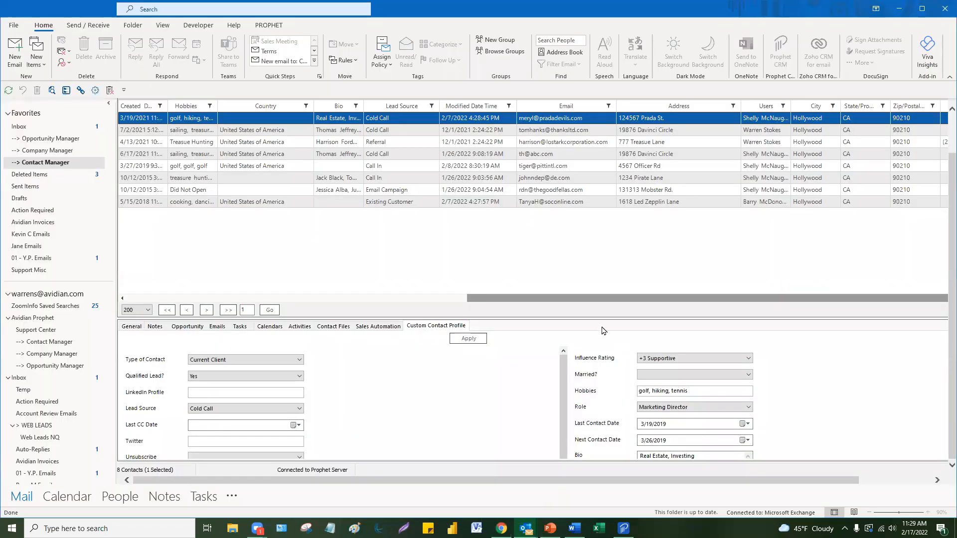
left_click_drag(597, 318, 598, 247)
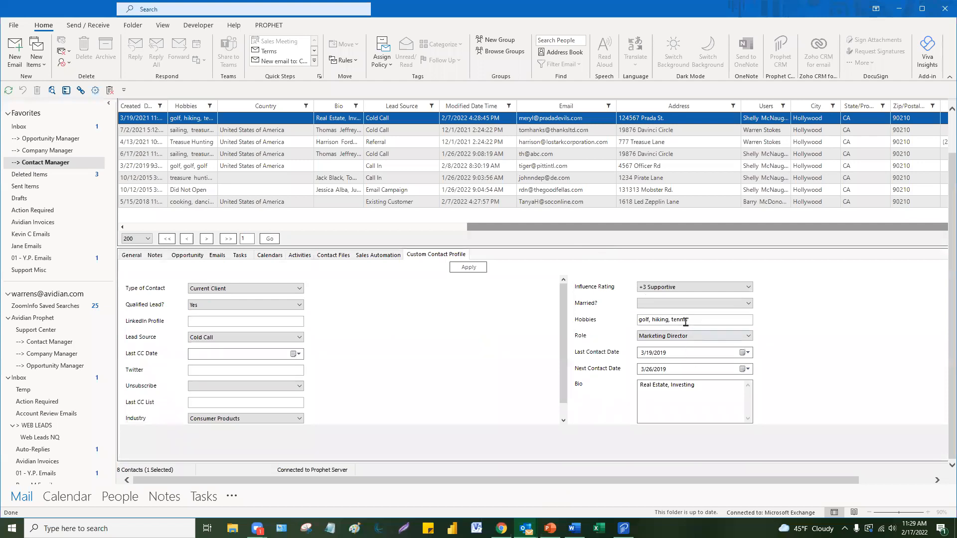
left_click_drag(691, 321, 616, 320)
left_click(704, 318)
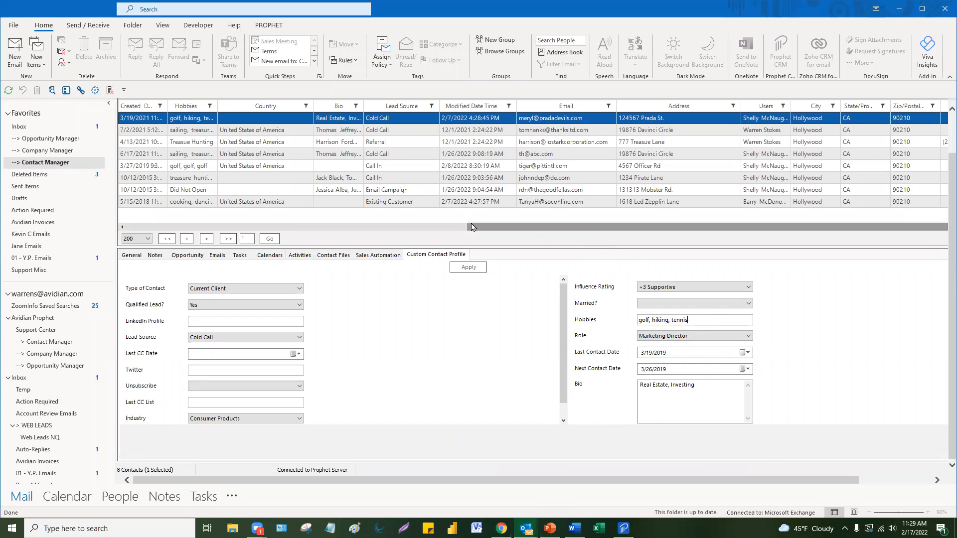
- Widen the Hobbies column in the contact list and filter it to contacts whose hobbies include golf
left_click(410, 229)
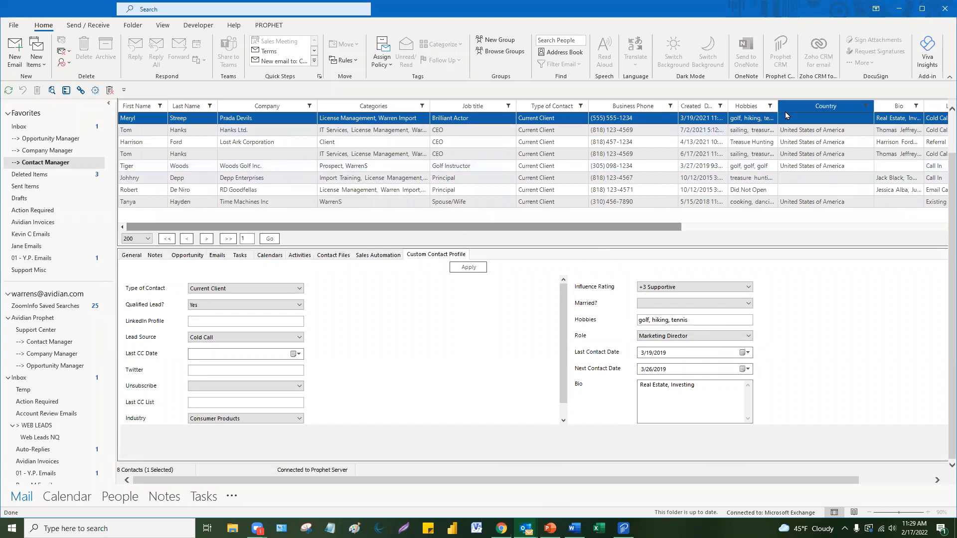
left_click_drag(777, 109, 821, 109)
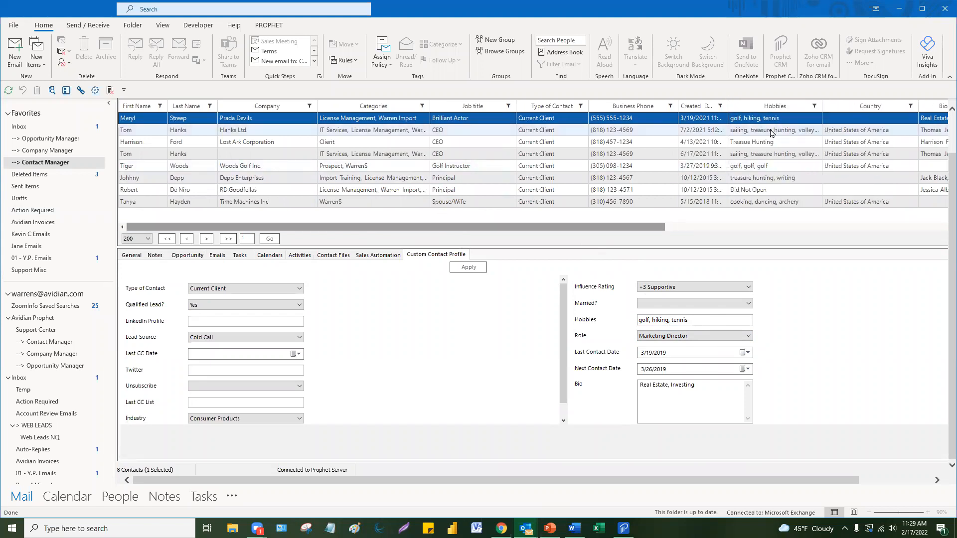
left_click(814, 106)
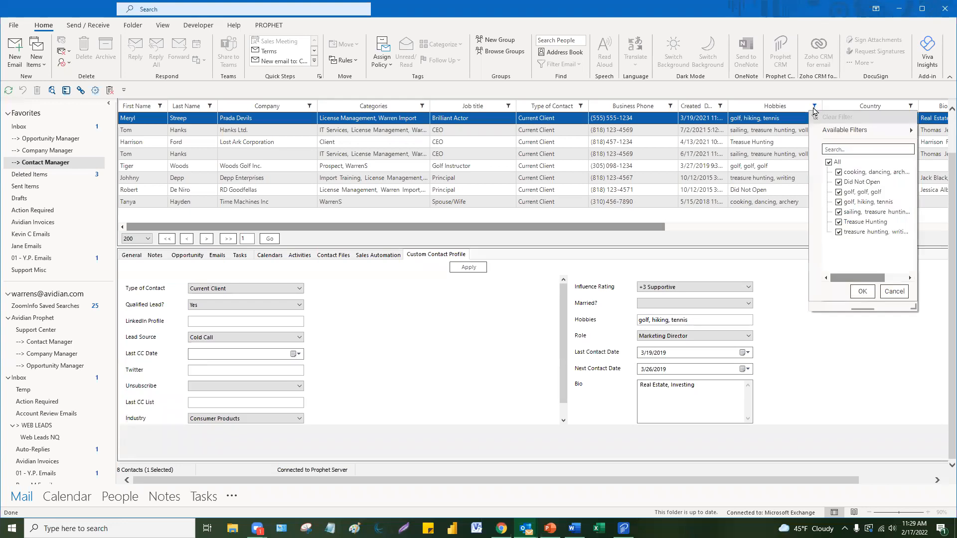
type("g")
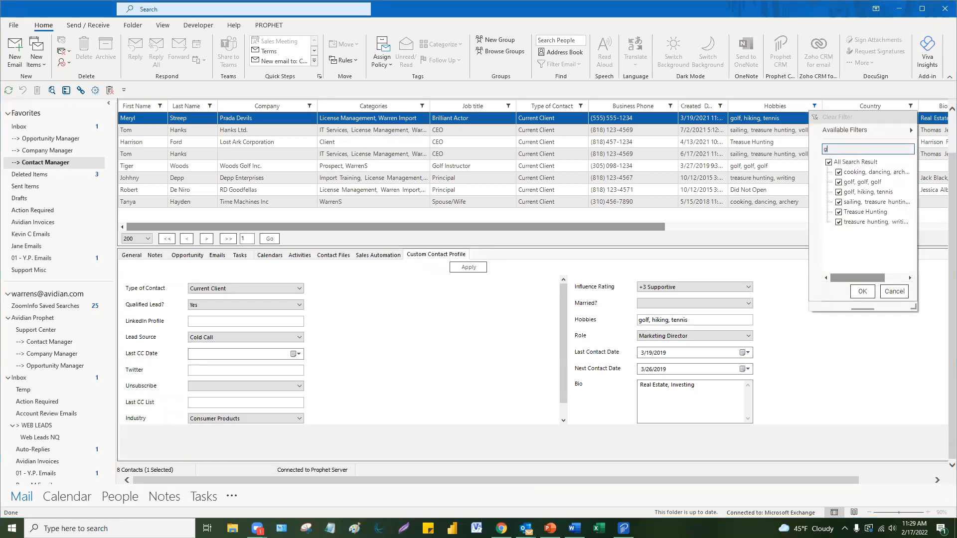
type("olf")
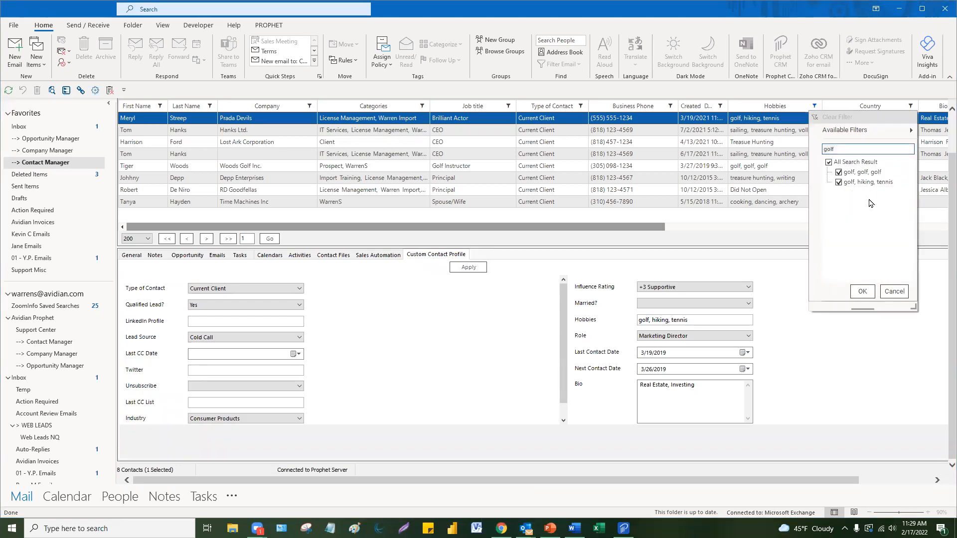
left_click(861, 291)
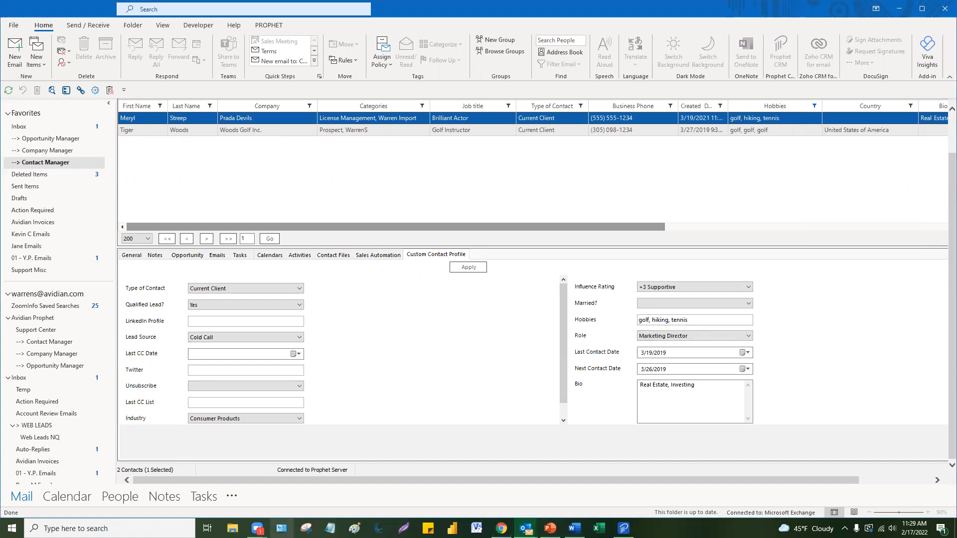
- Switch to the Prophet admin site in Chrome, open User Management and look through the user list
left_click(501, 528)
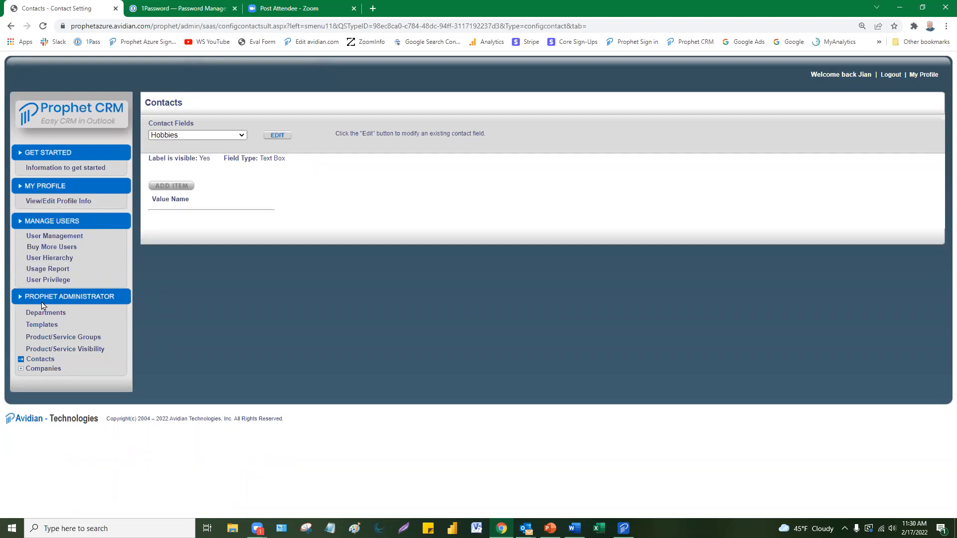
left_click(54, 238)
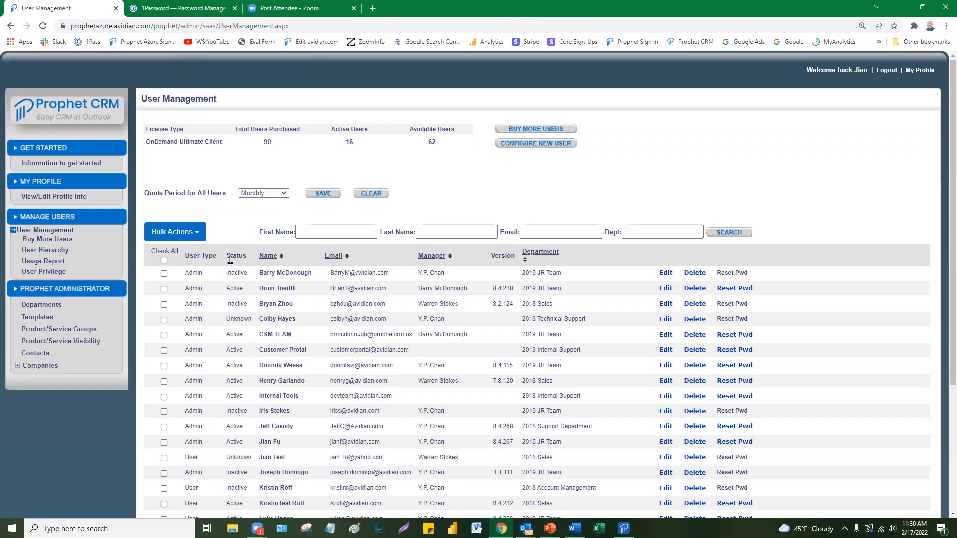
scroll(436, 314, "down", 3)
scroll(435, 319, "up", 3)
scroll(777, 349, "down", 2)
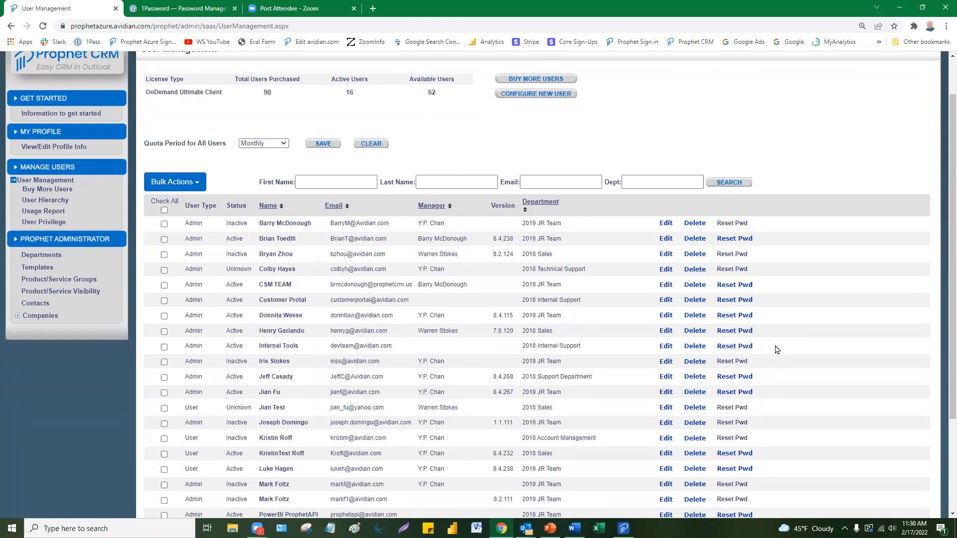
scroll(775, 351, "down", 1)
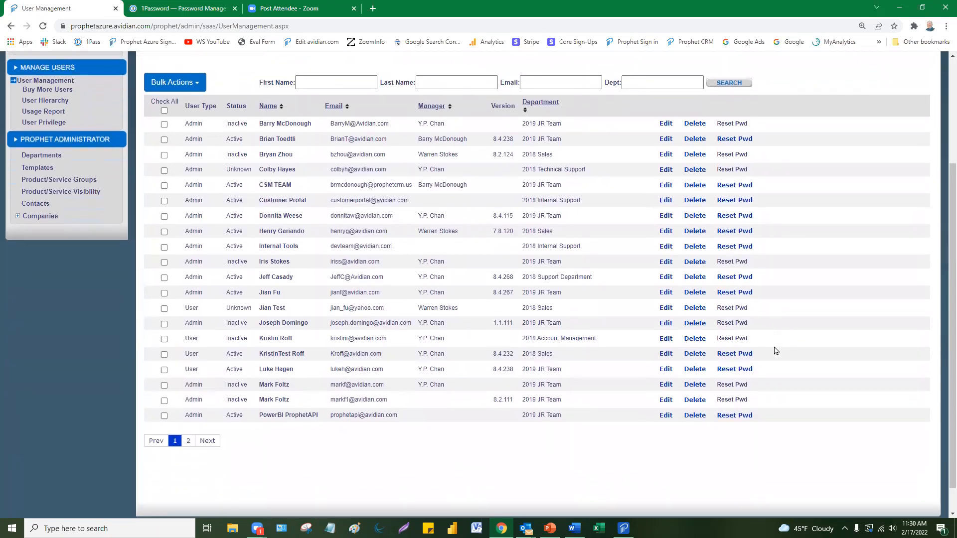
- Search the user list by the user's first name
scroll(774, 350, "up", 2)
left_click(324, 181)
type("warren")
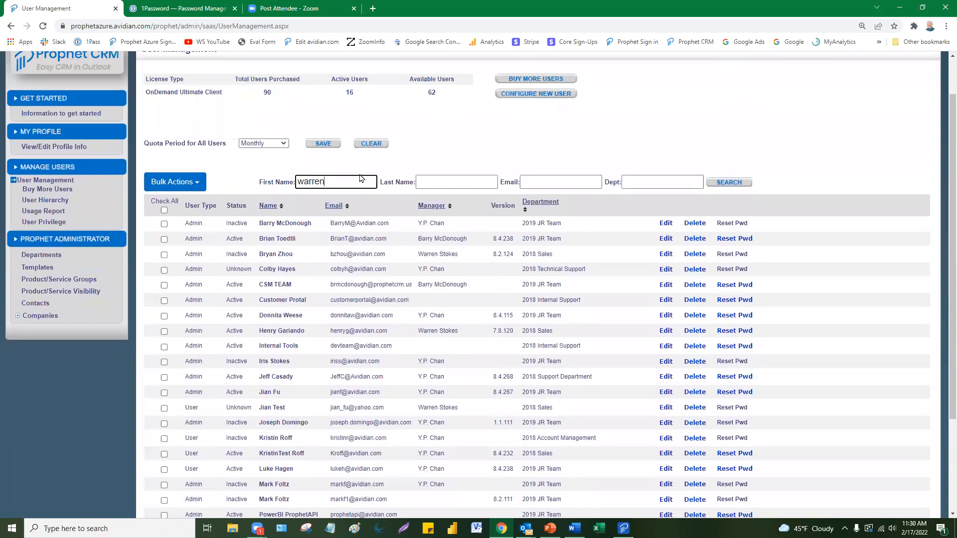
left_click(733, 182)
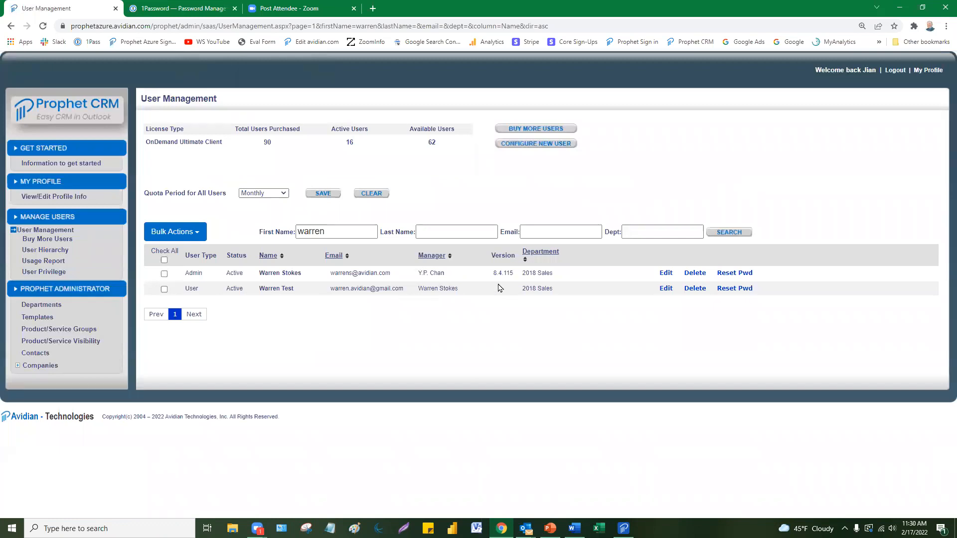
- Open the Admin-type user found by the search for editing and review the user properties and the available User Role options
left_click(669, 275)
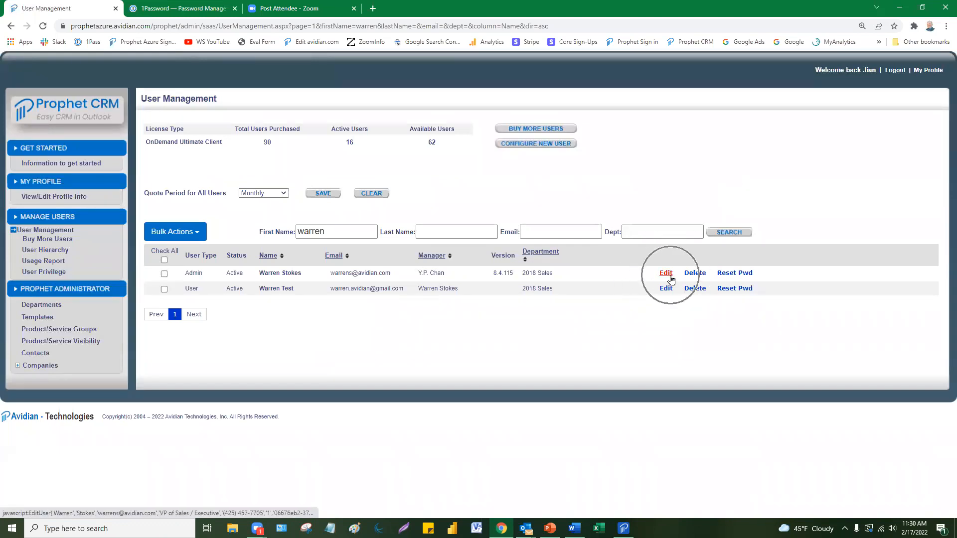
key("ctrl")
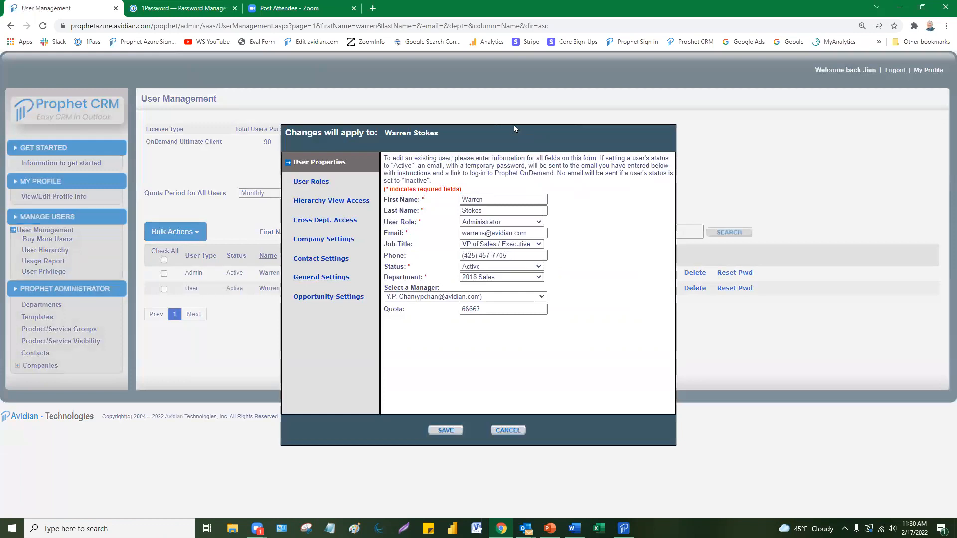
key("ctrl+a")
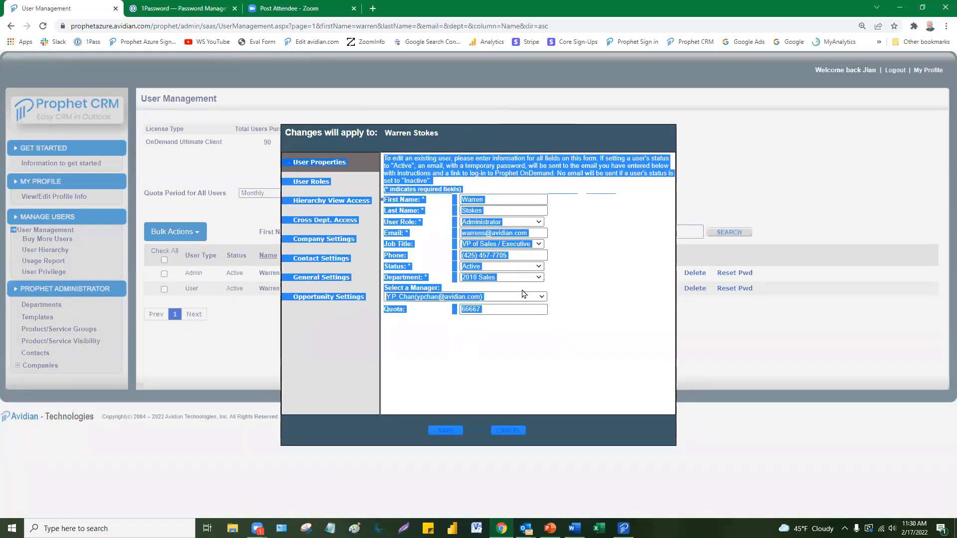
left_click(421, 158)
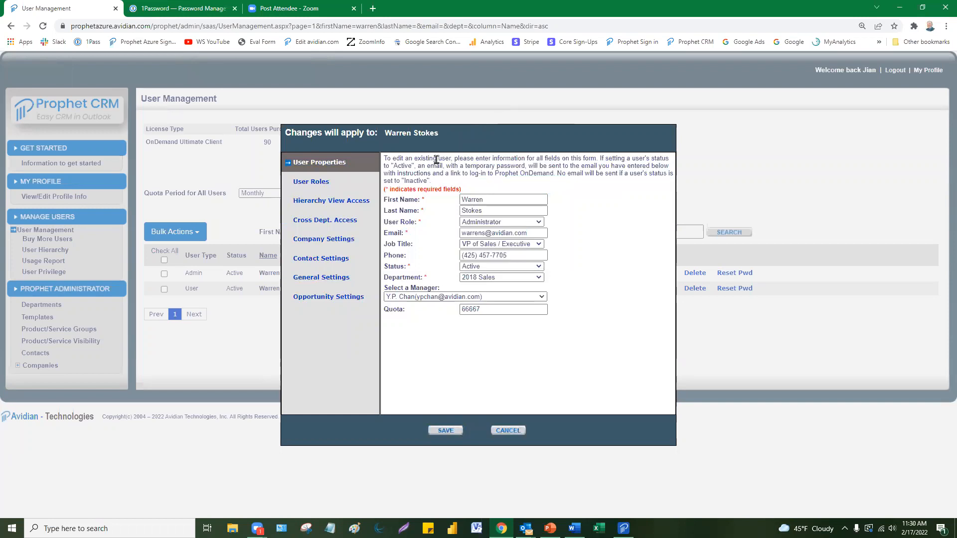
left_click(494, 200)
left_click_drag(494, 200, 429, 216)
left_click(626, 247)
left_click(538, 223)
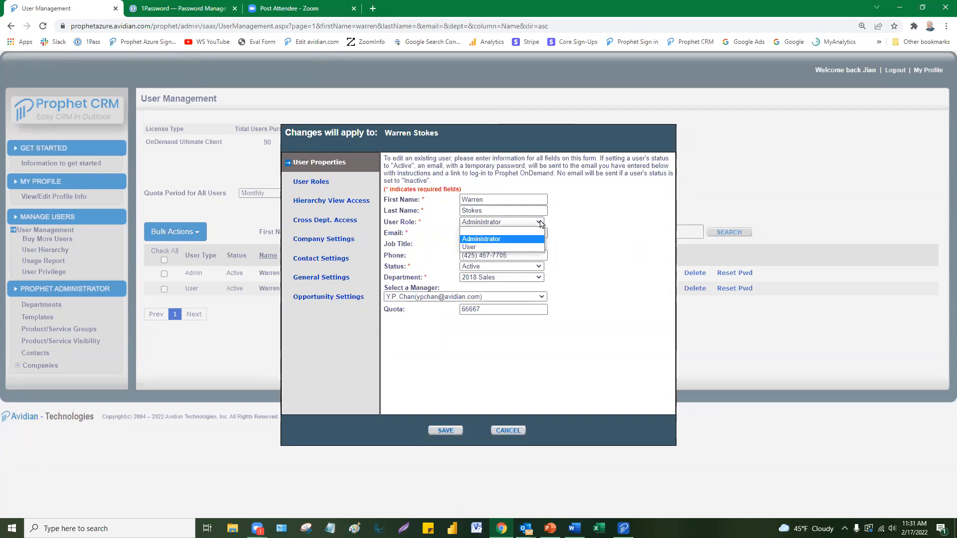
left_click(540, 224)
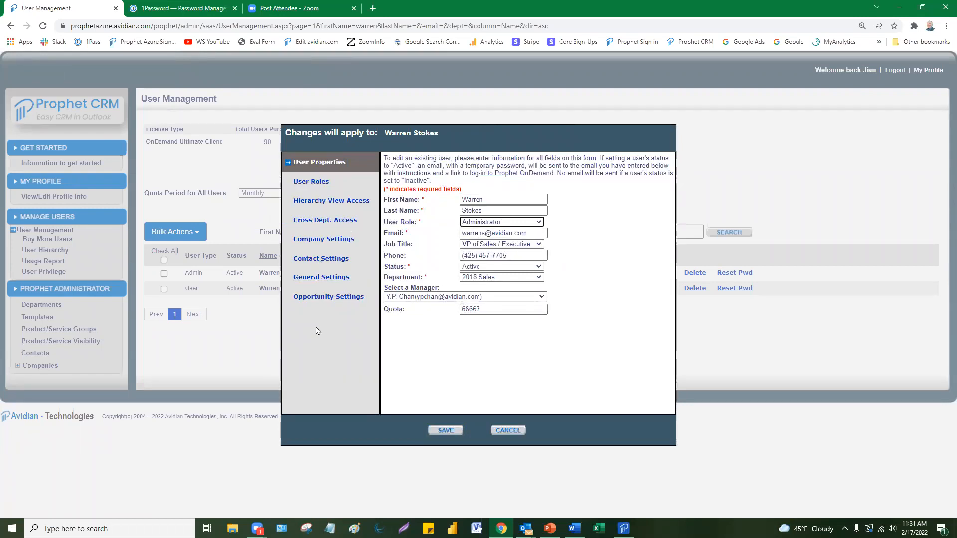
- Go through the user's hierarchy view access options Own and Reports, Peers, and Peers and Mgr, ending on Peers and Mgr
left_click(325, 202)
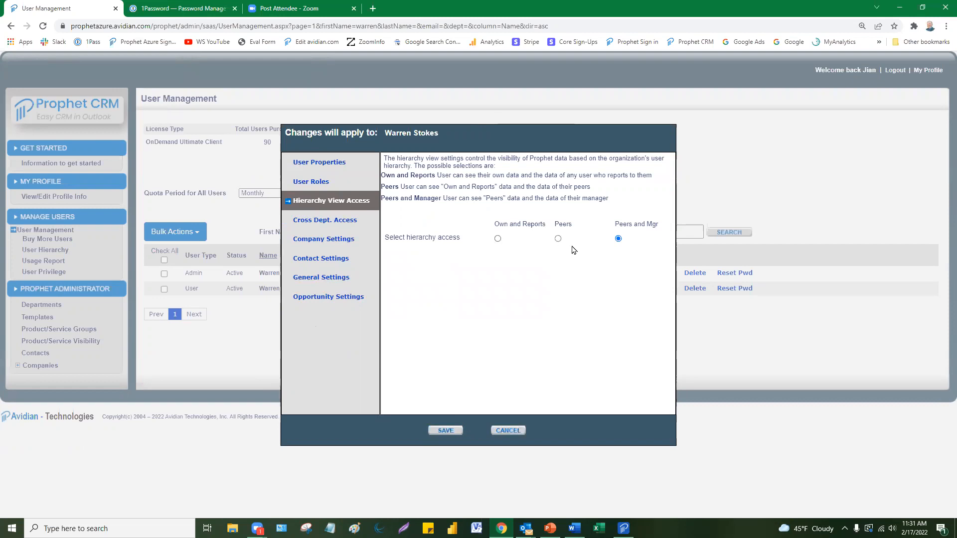
left_click(498, 239)
left_click(558, 239)
left_click(618, 239)
- Review the user's cross-department access permissions and the Edit/Delete Notes options in the company settings
left_click(339, 225)
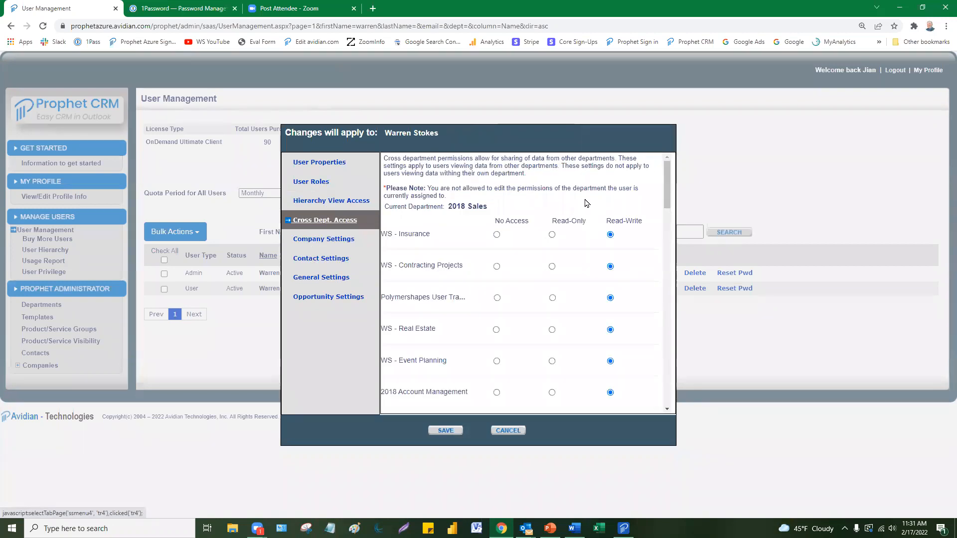
left_click_drag(667, 202, 664, 301)
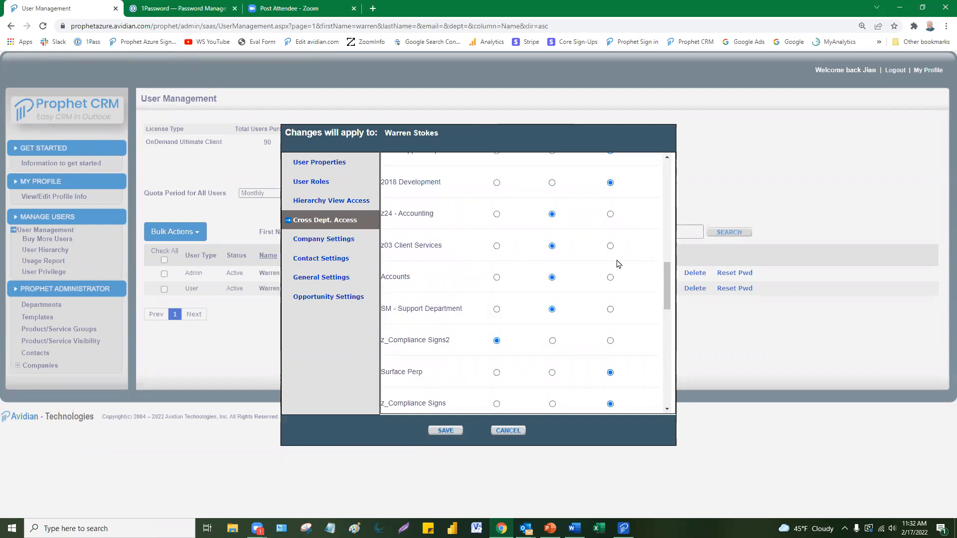
scroll(593, 219, "up", 10)
scroll(593, 219, "up", 1)
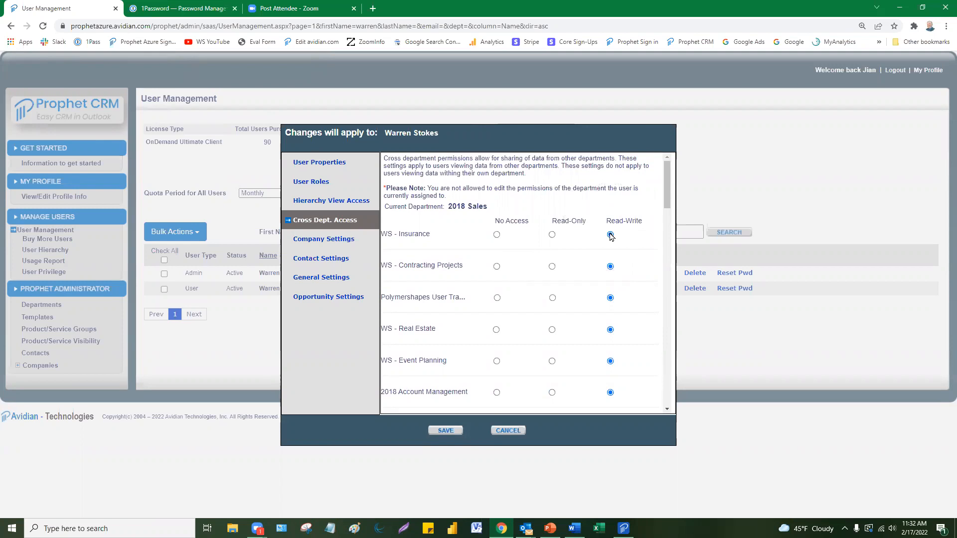
left_click_drag(490, 208, 388, 206)
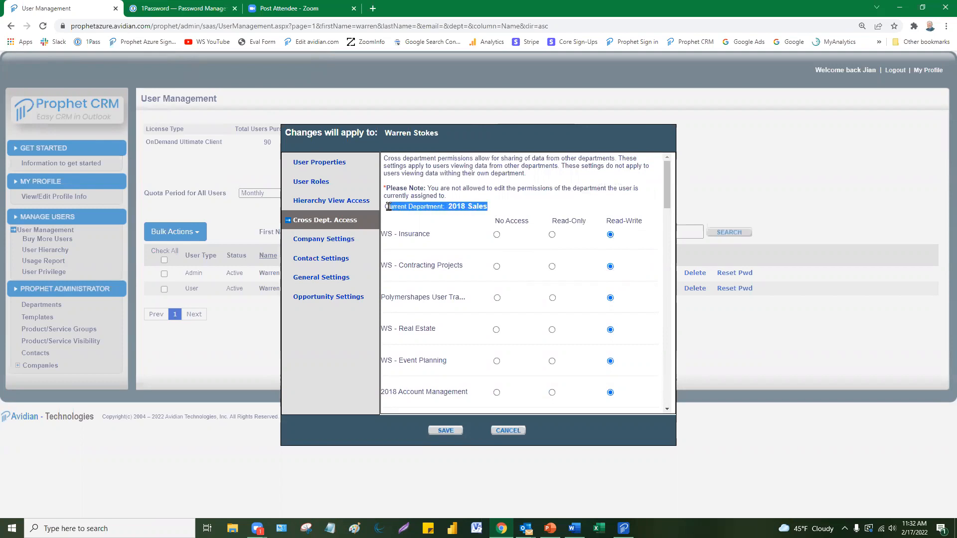
left_click(530, 209)
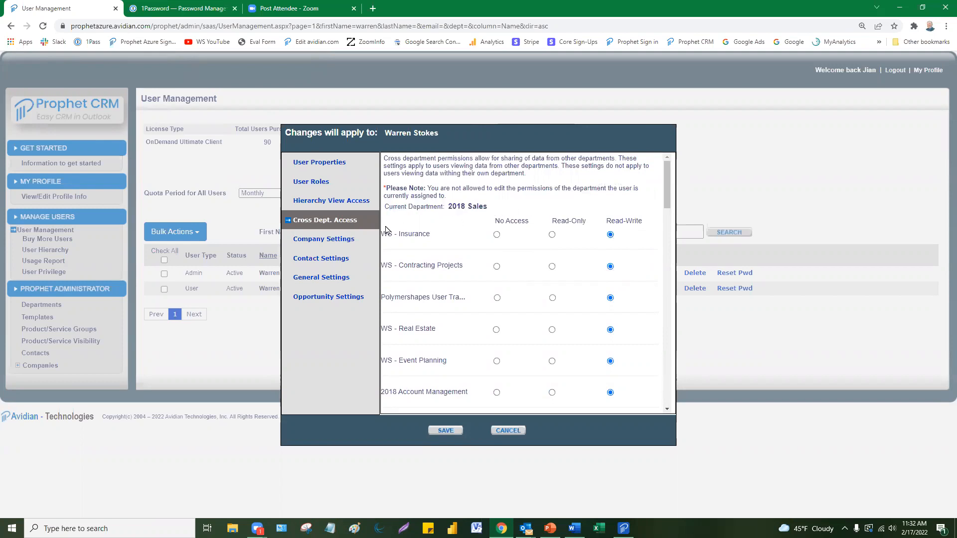
left_click(325, 243)
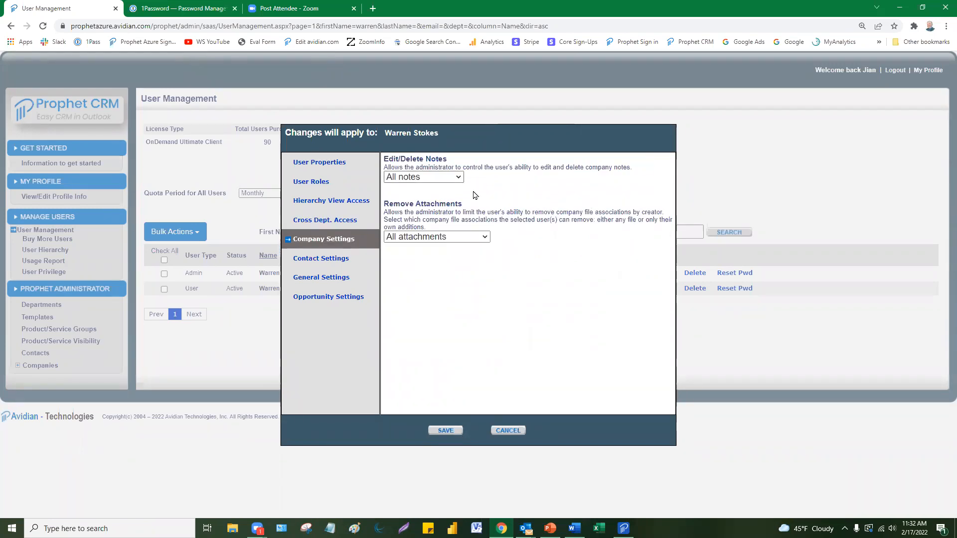
left_click(458, 179)
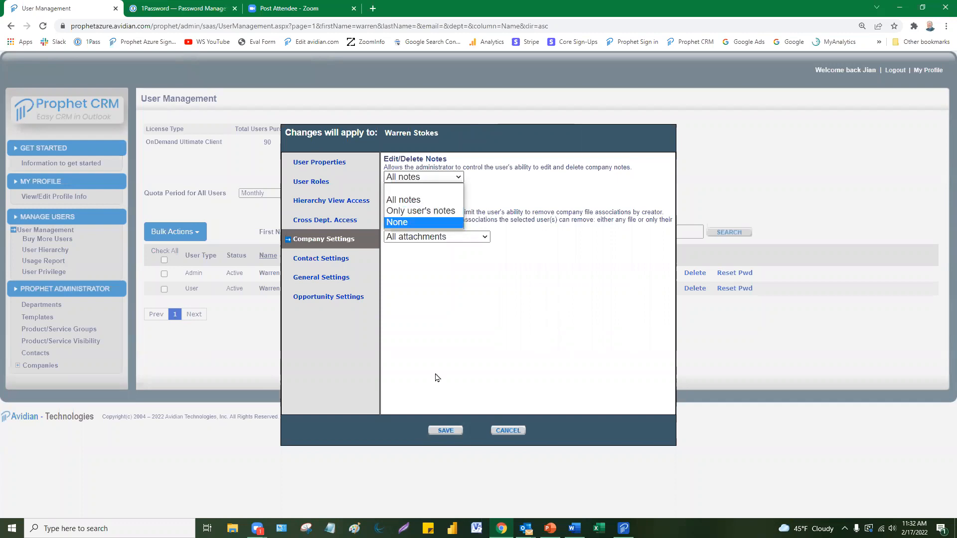
- Switch to the Prophet Opportunity Manager in Outlook and open the Batwoman Fashion Products opportunity, 2021 Contract
left_click(526, 528)
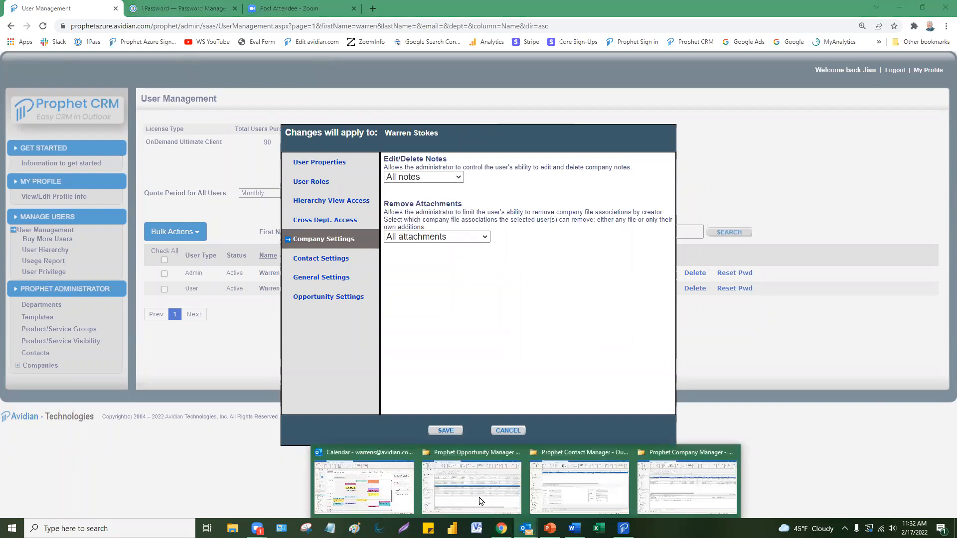
left_click(448, 473)
double_click(383, 249)
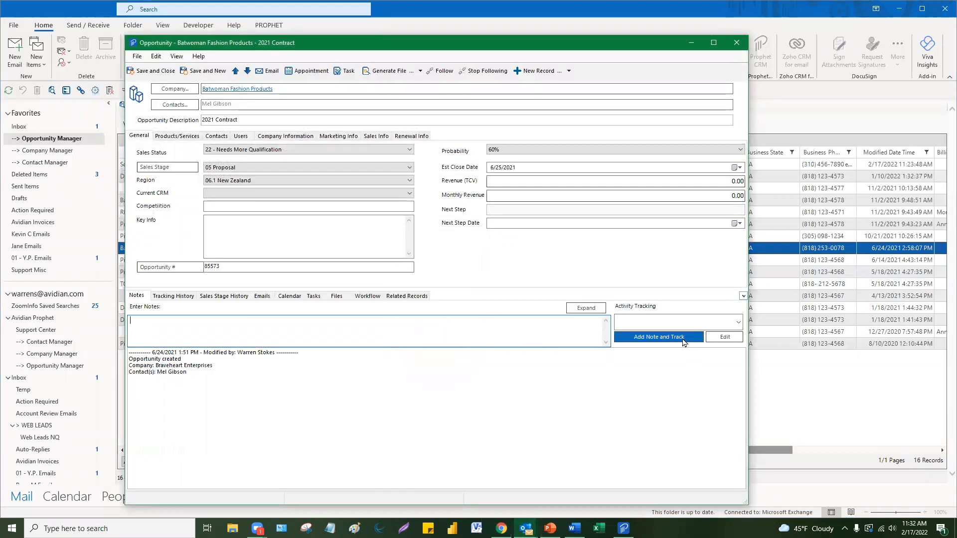
key("ctrl")
key("ctrl")
key("ctrl")
key("ctrl")
- Edit the opportunity's existing note by inserting "Edited this note" and a blank line beneath its header, and apply the change
left_click(723, 337)
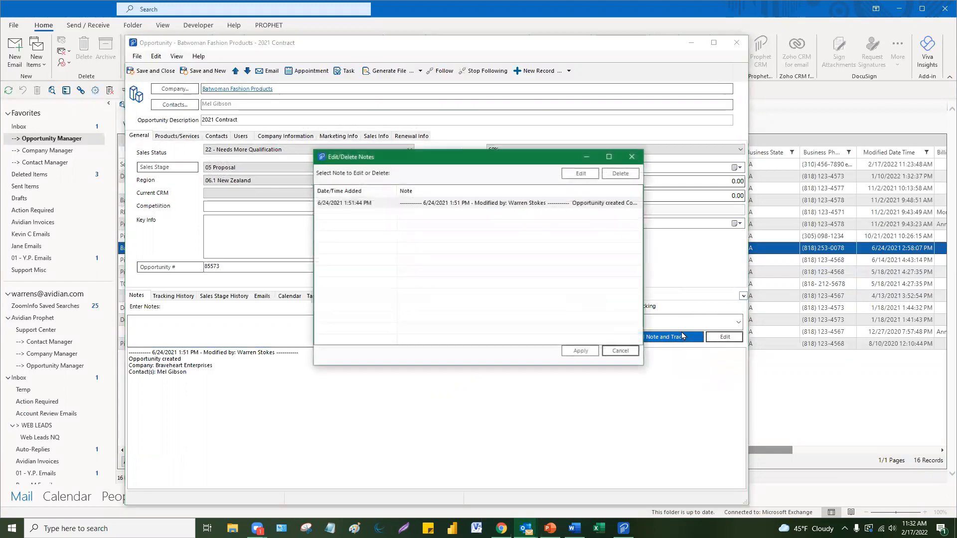
left_click(455, 202)
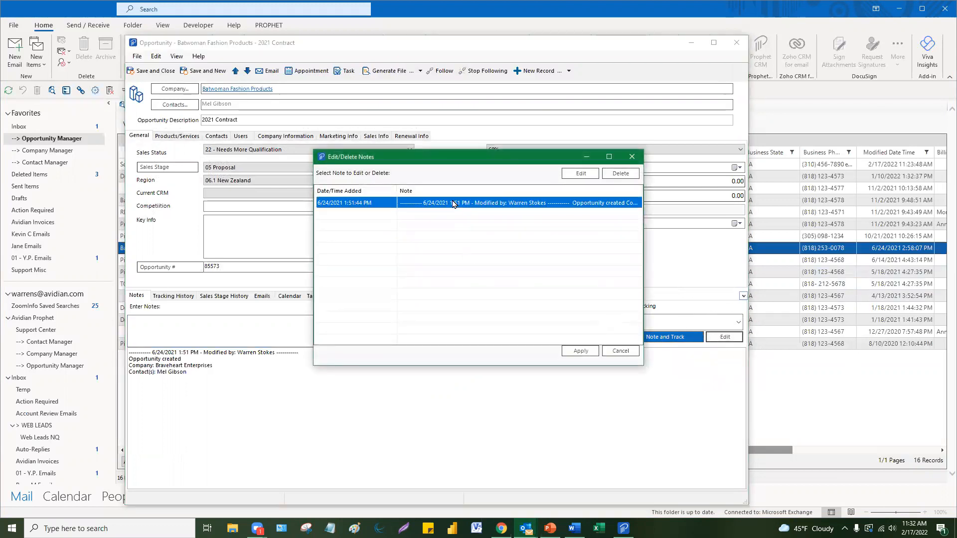
left_click(581, 174)
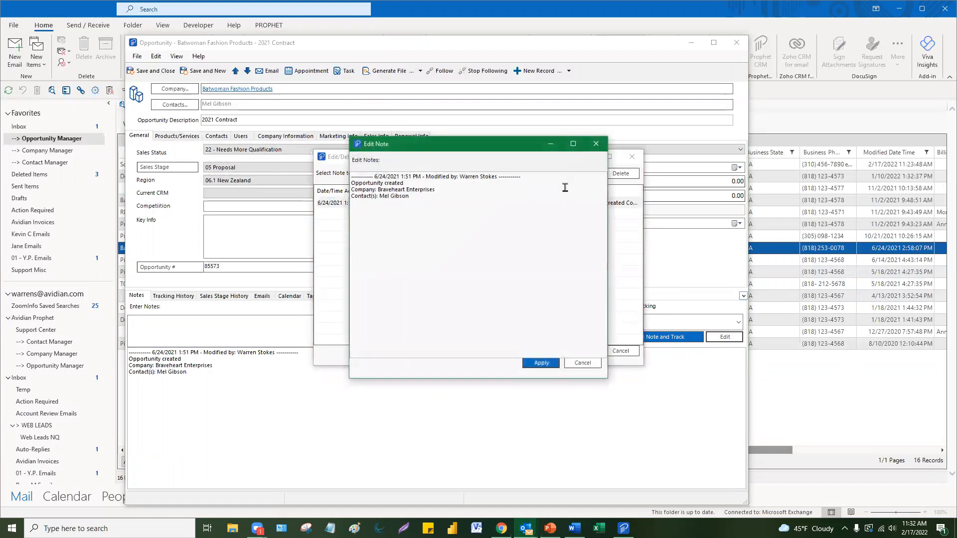
left_click(351, 183)
key("Return")
key("Return")
left_click(380, 183)
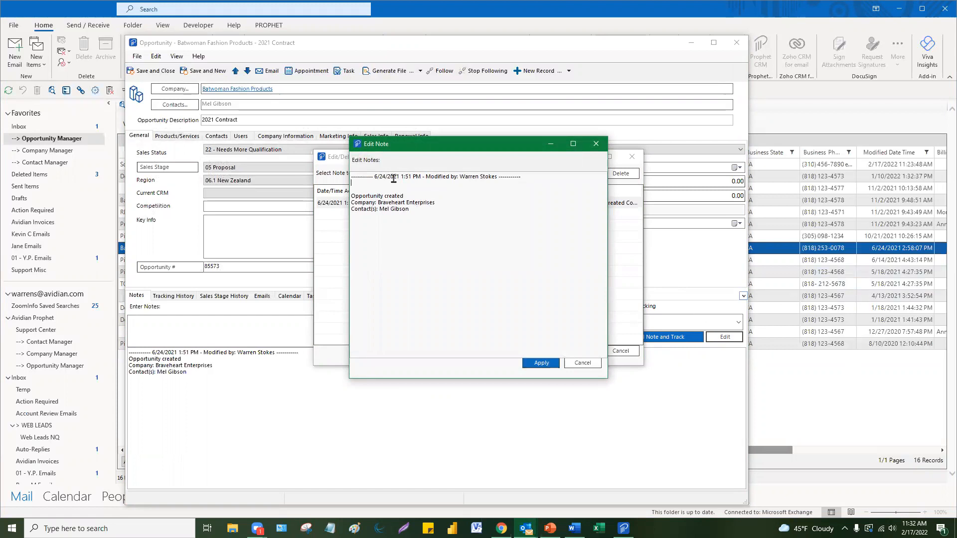
type("Edited this noe")
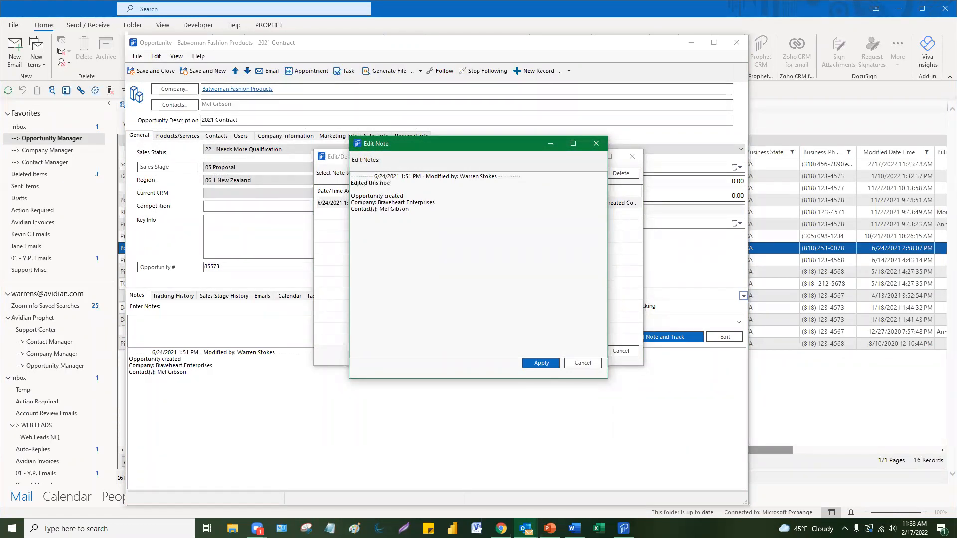
key("BackSpace")
key("BackSpace")
type("ote")
left_click(542, 362)
left_click(581, 351)
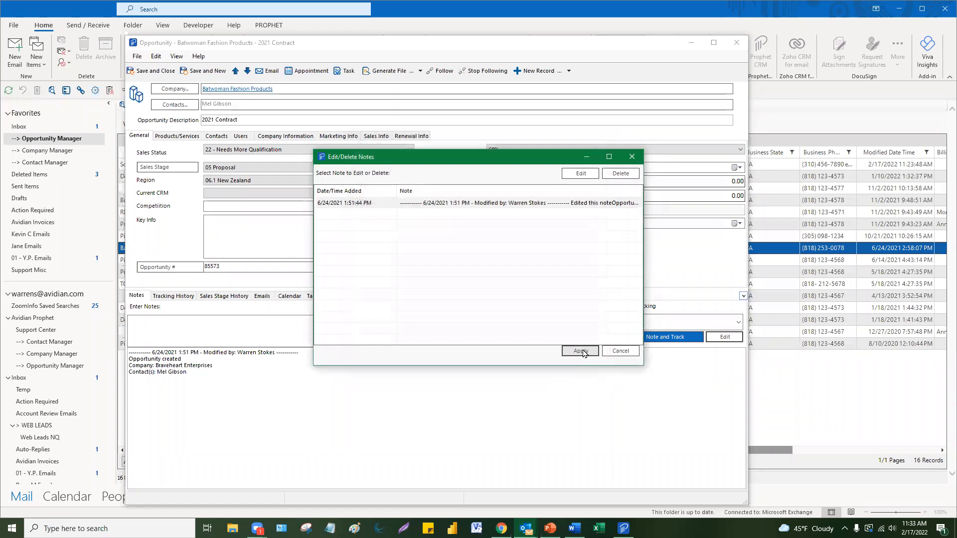
left_click_drag(185, 358, 112, 356)
left_click(212, 378)
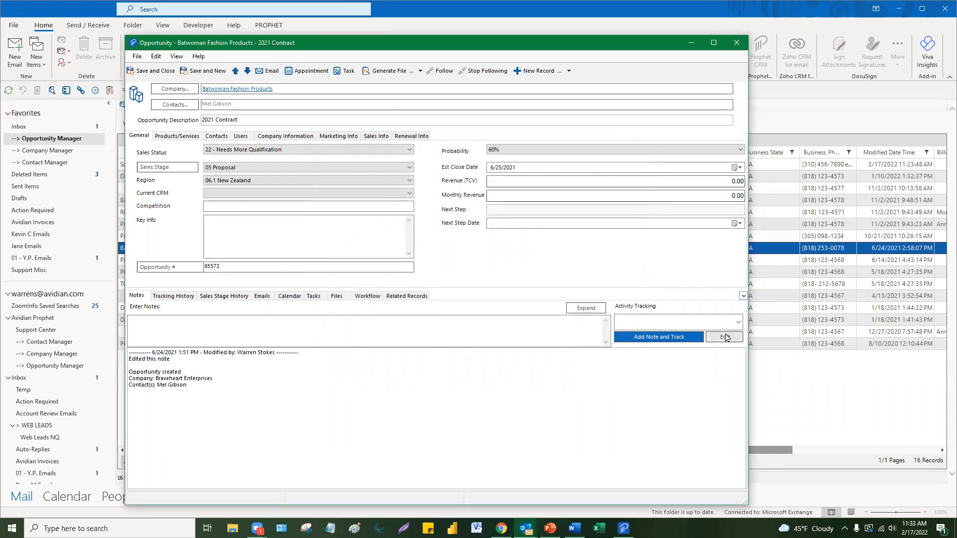
- Start deleting the opportunity's existing note, decline the deletion, and close the Edit/Delete Notes dialog
left_click(725, 338)
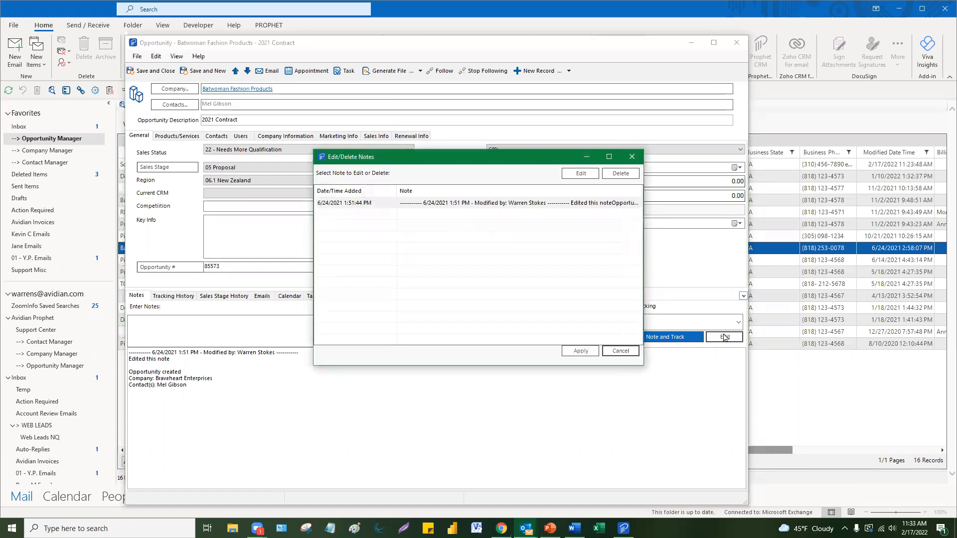
left_click(405, 202)
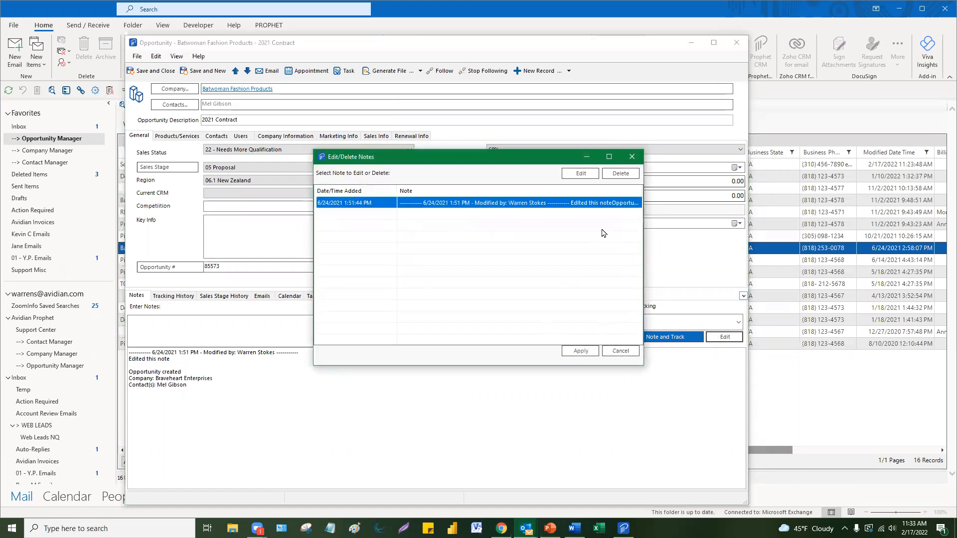
left_click(620, 176)
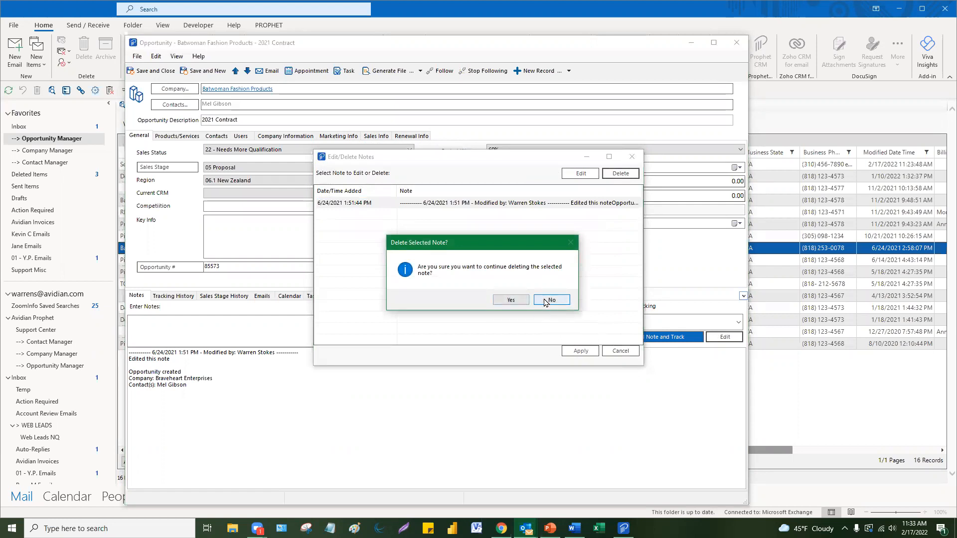
left_click(548, 299)
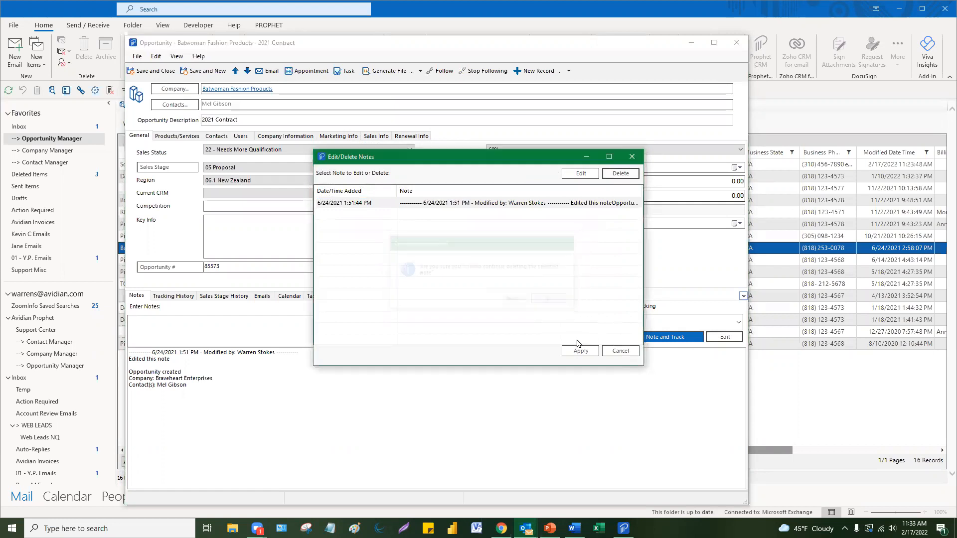
left_click(632, 157)
- Switch back to the Prophet admin site and review the Edit/Delete Notes and Remove Attachments options in the user's company settings
left_click(524, 328)
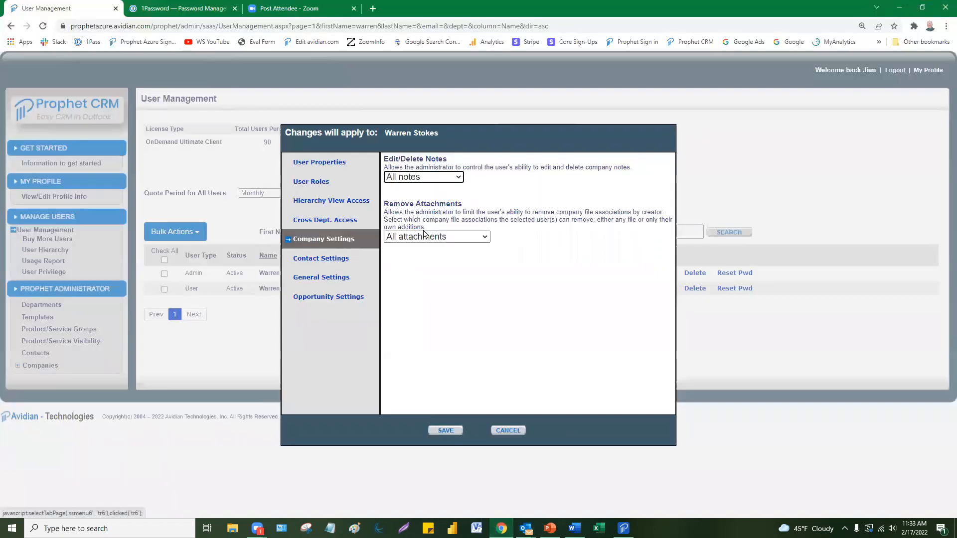
left_click(442, 179)
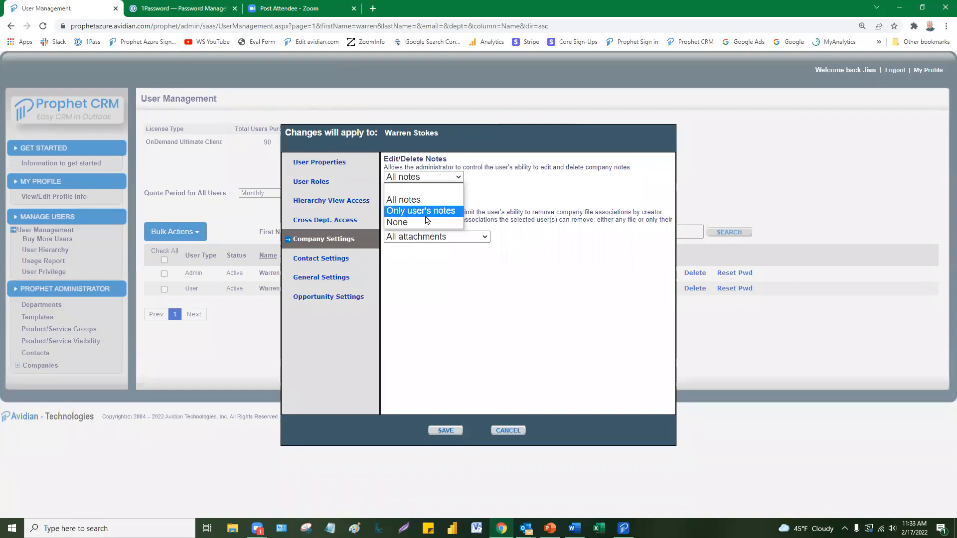
left_click(495, 218)
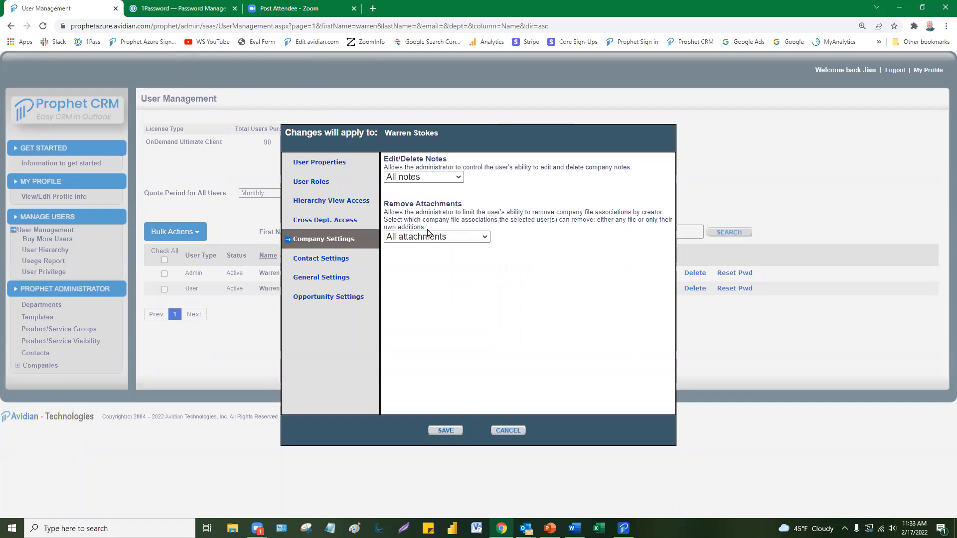
left_click(485, 238)
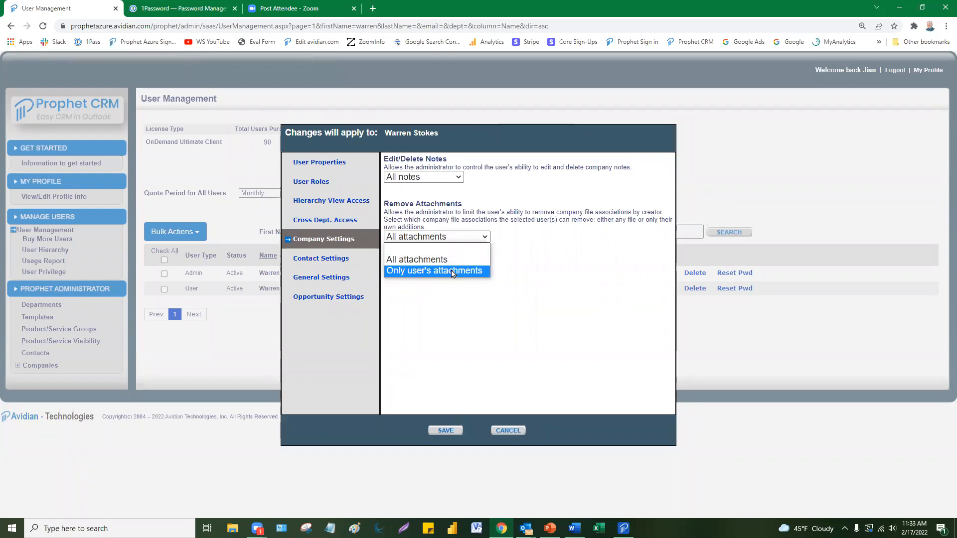
left_click(557, 237)
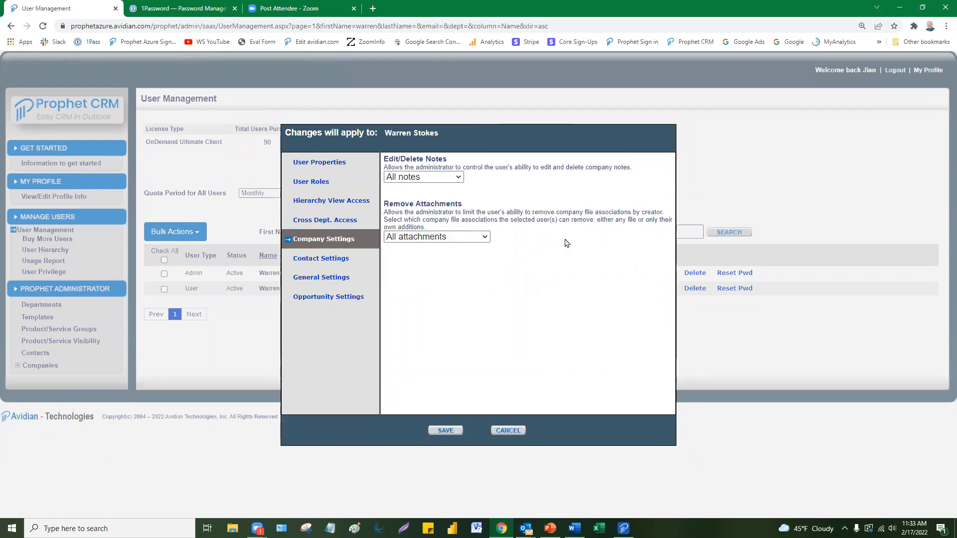
- Review the Contact Note and Register Contact Folders options in the user's contact settings
left_click(335, 264)
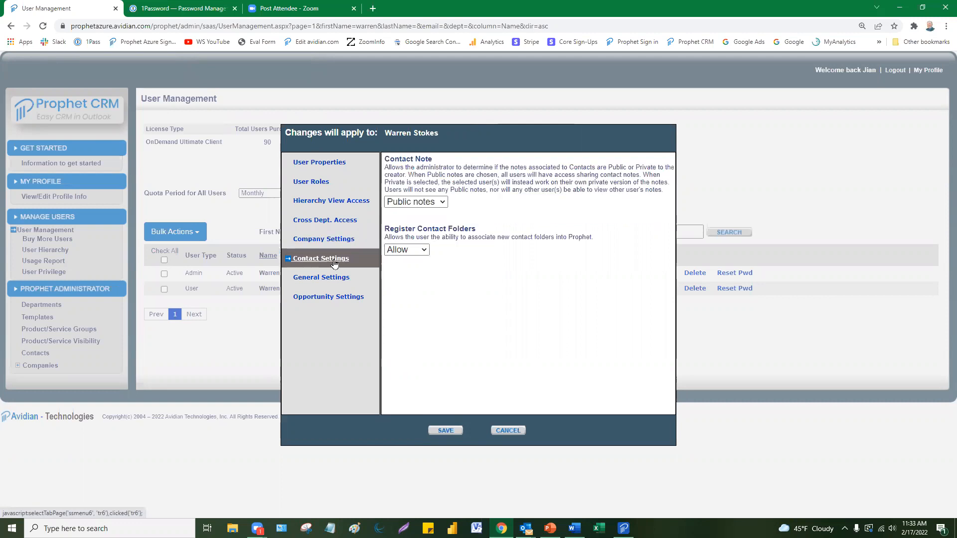
left_click(443, 206)
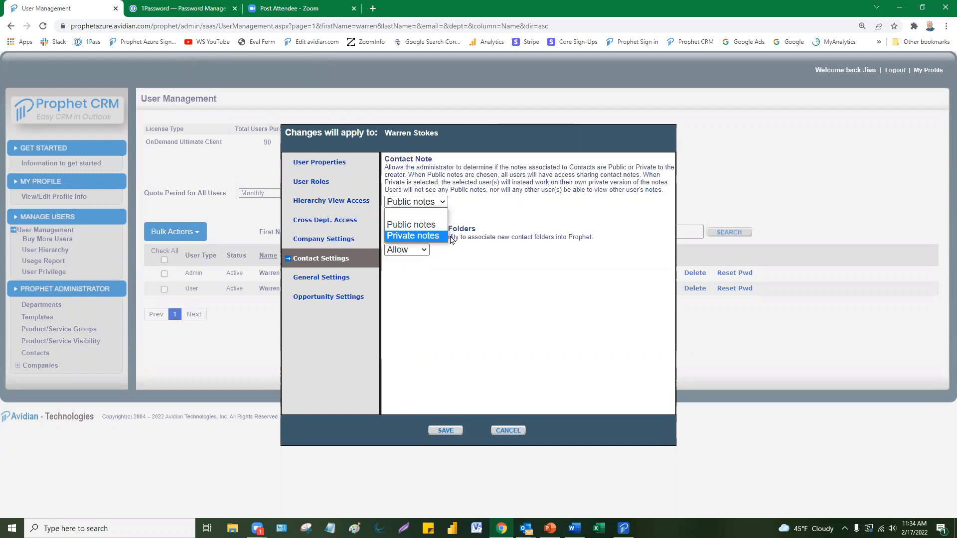
left_click(578, 223)
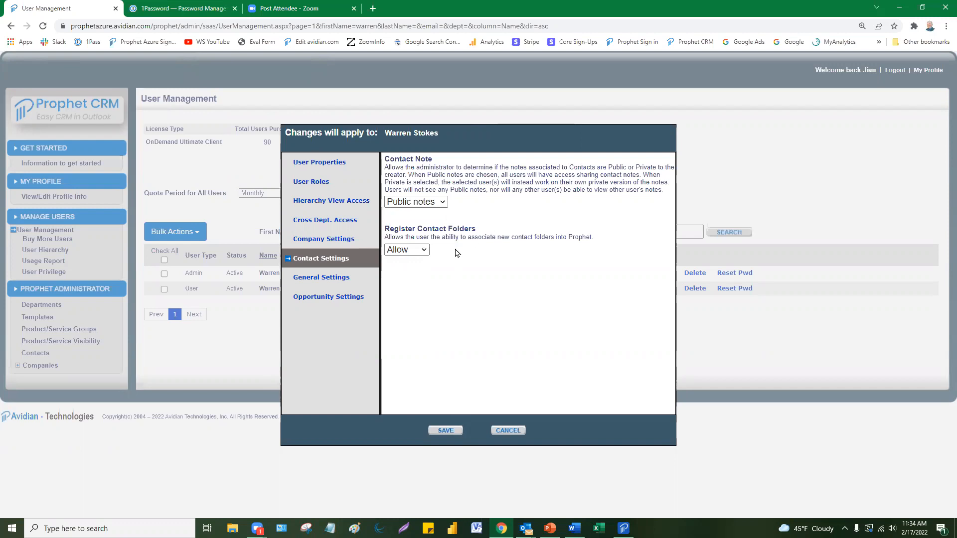
left_click(425, 251)
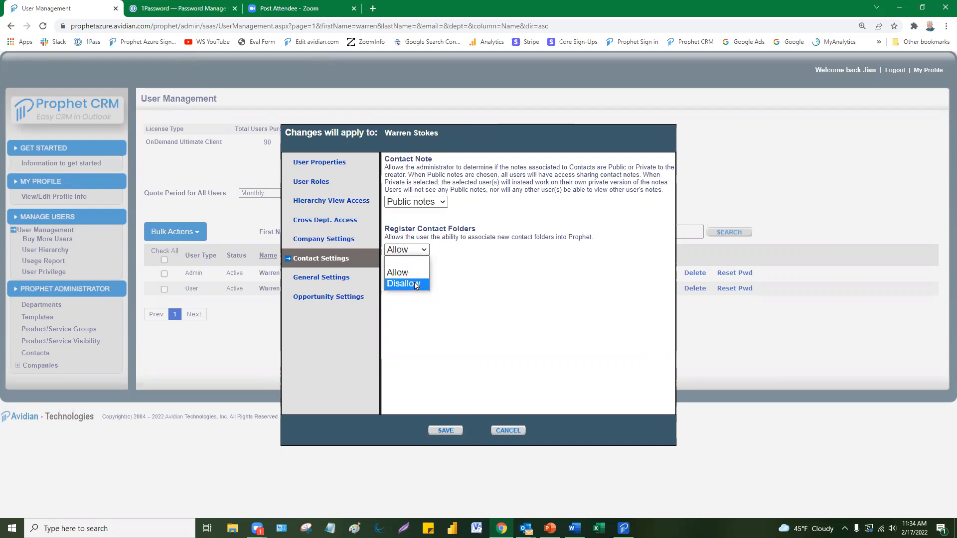
left_click(500, 260)
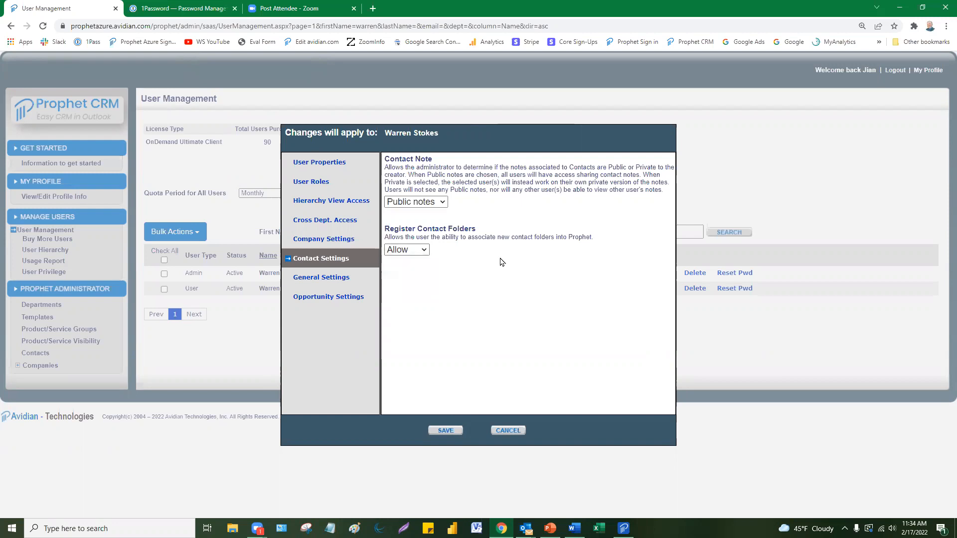
- Review the Delete Data options in the user's general settings
left_click(333, 278)
left_click(456, 184)
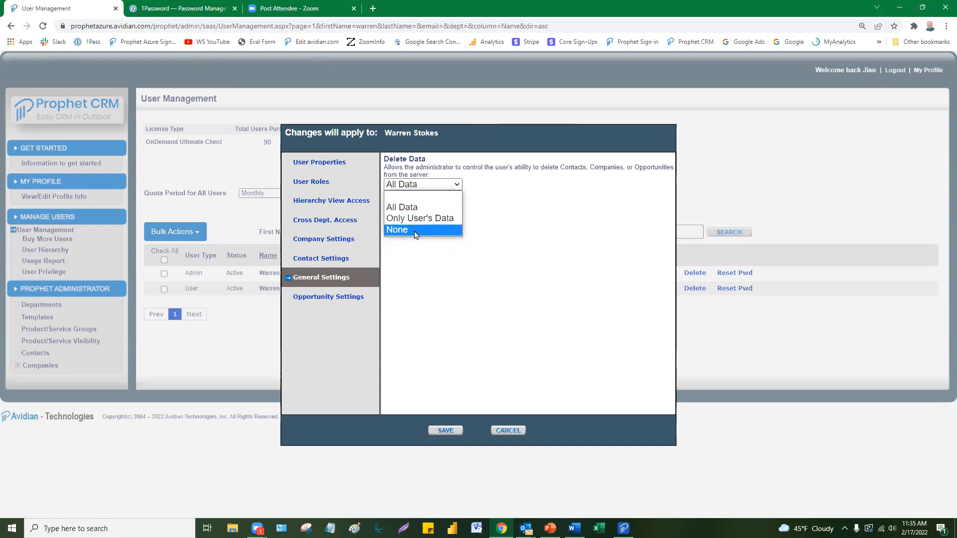
left_click(419, 271)
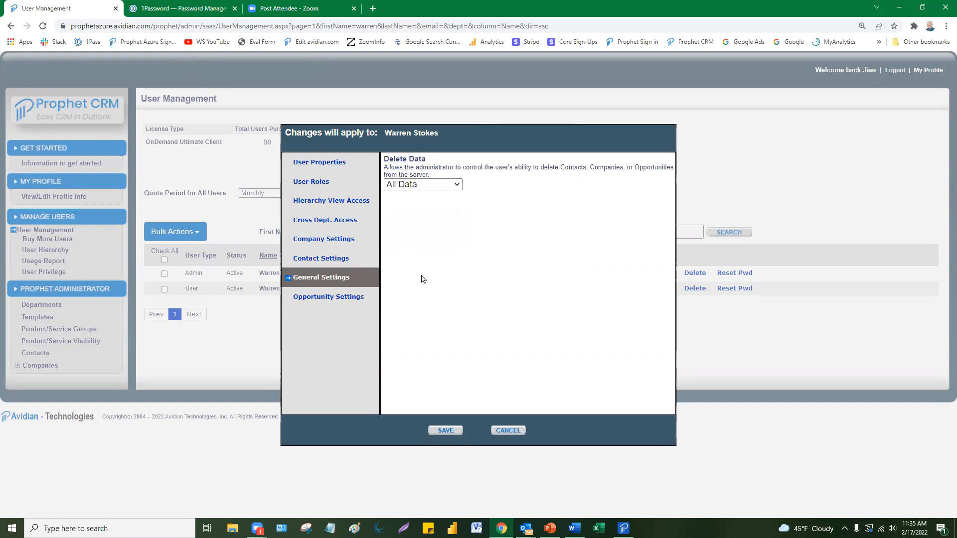
- Review the user's opportunity note and attachment permission options, and leave the user's settings without saving
left_click(309, 300)
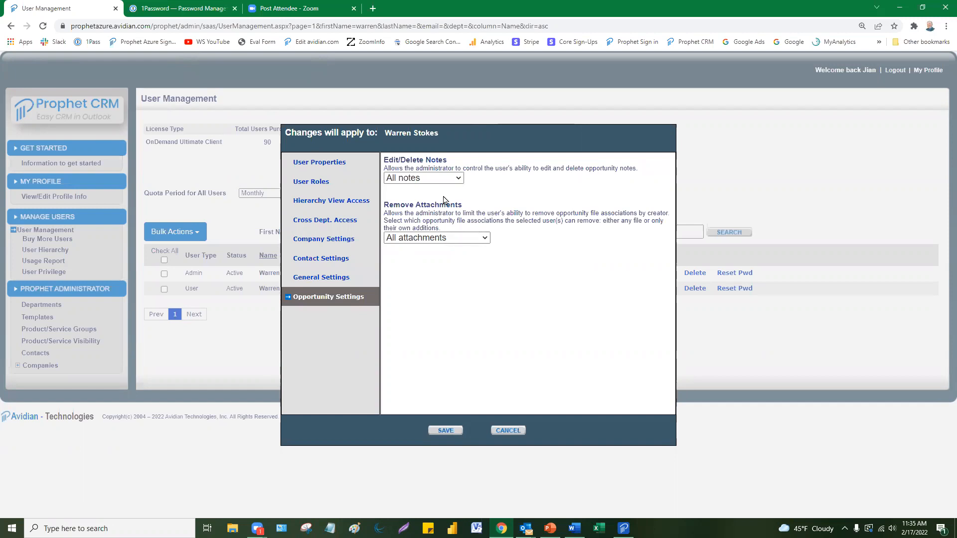
left_click(459, 180)
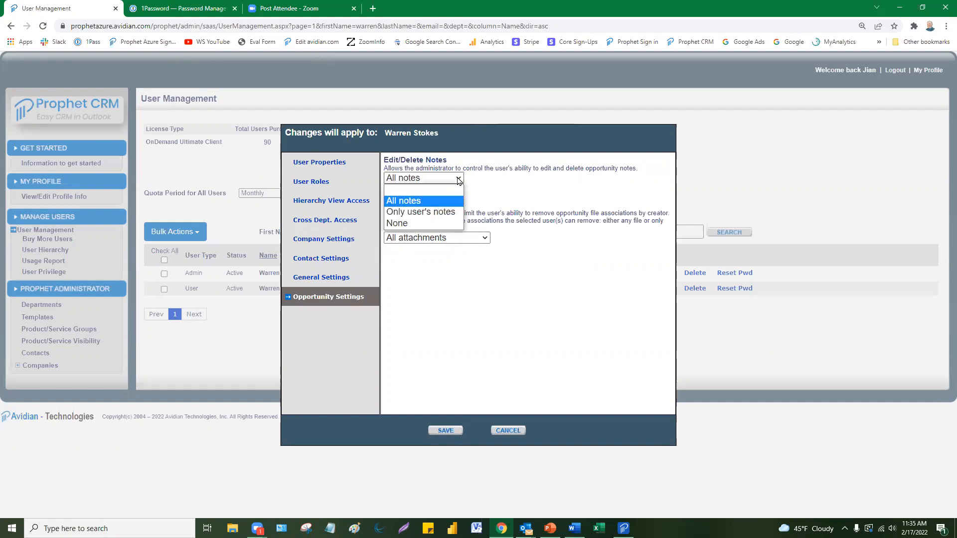
left_click(412, 289)
left_click(483, 238)
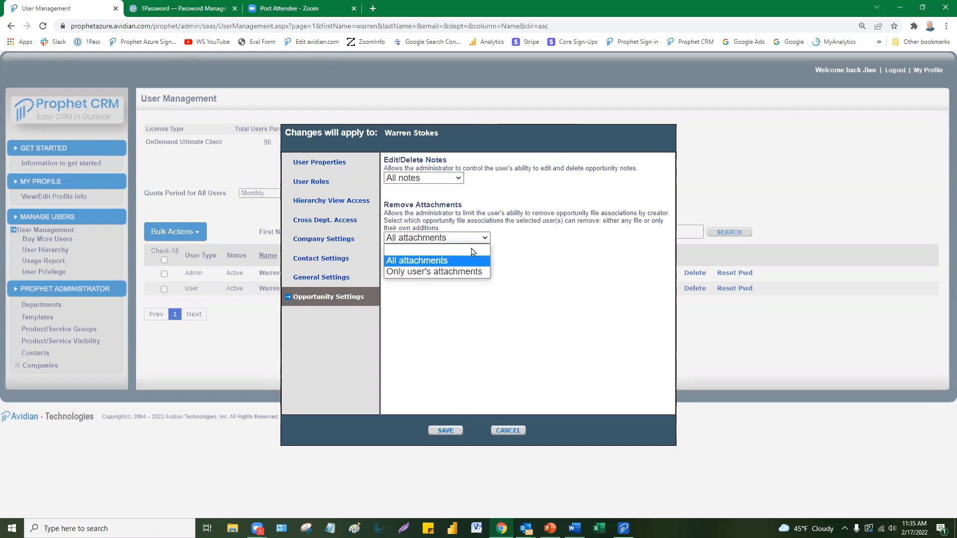
left_click(447, 311)
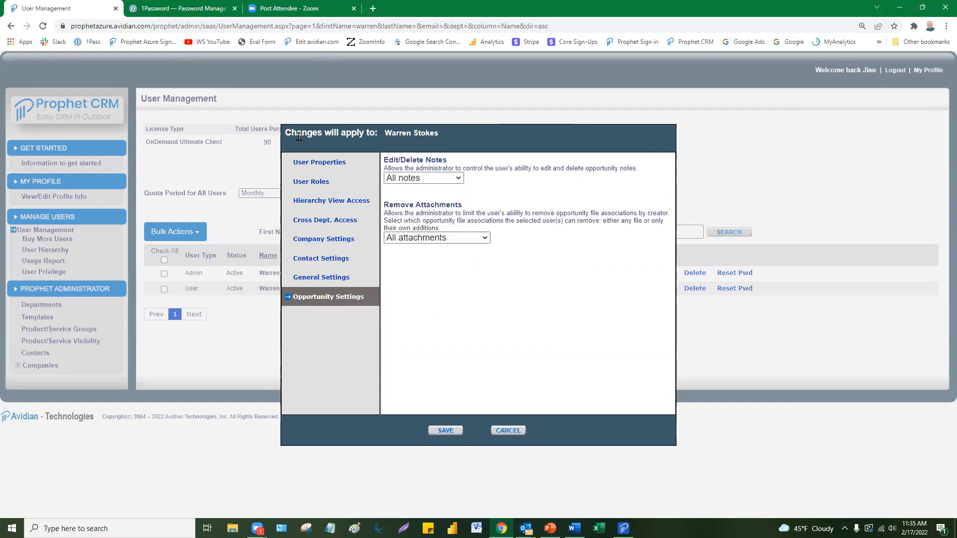
left_click(509, 432)
left_click(549, 528)
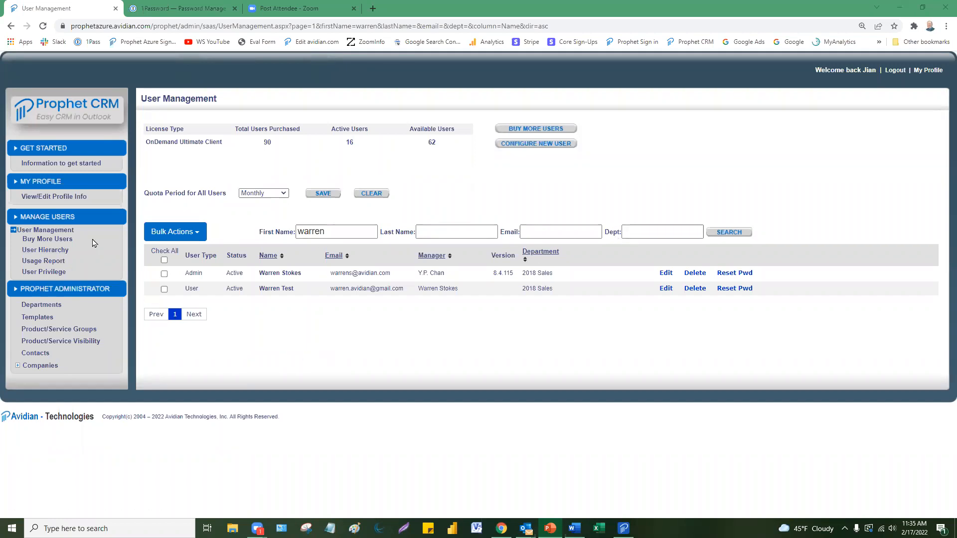
- Reset the User Management list and search the users by department with "201"
left_click(46, 230)
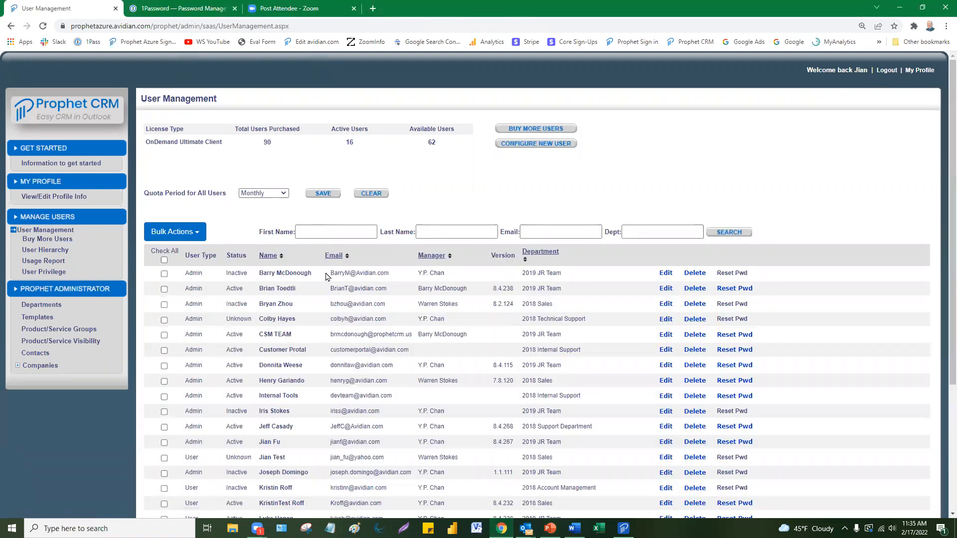
left_click(645, 235)
type("201")
left_click(724, 234)
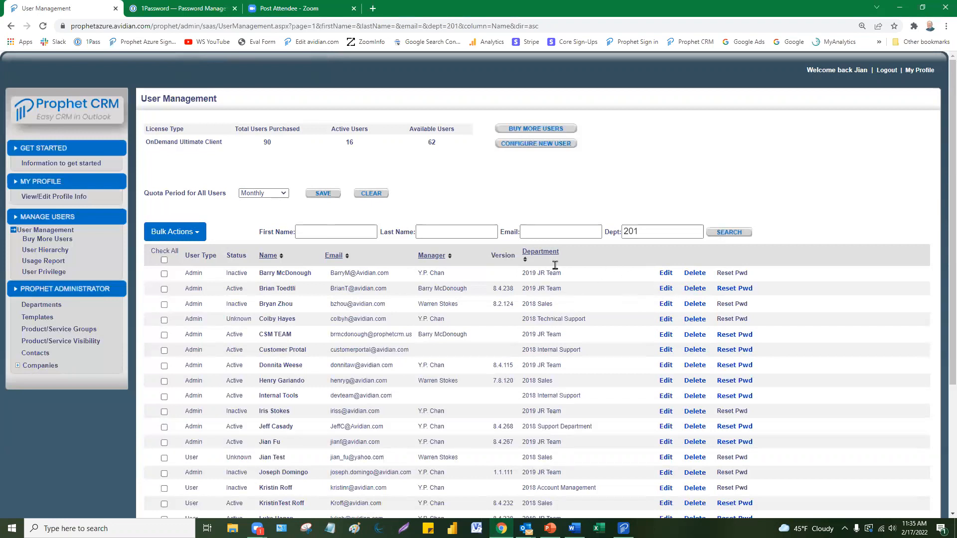
- Clear the department filter and search the users by the start of the user's e-mail address
double_click(669, 236)
key("BackSpace")
left_click(555, 231)
type("warrrewn\\")
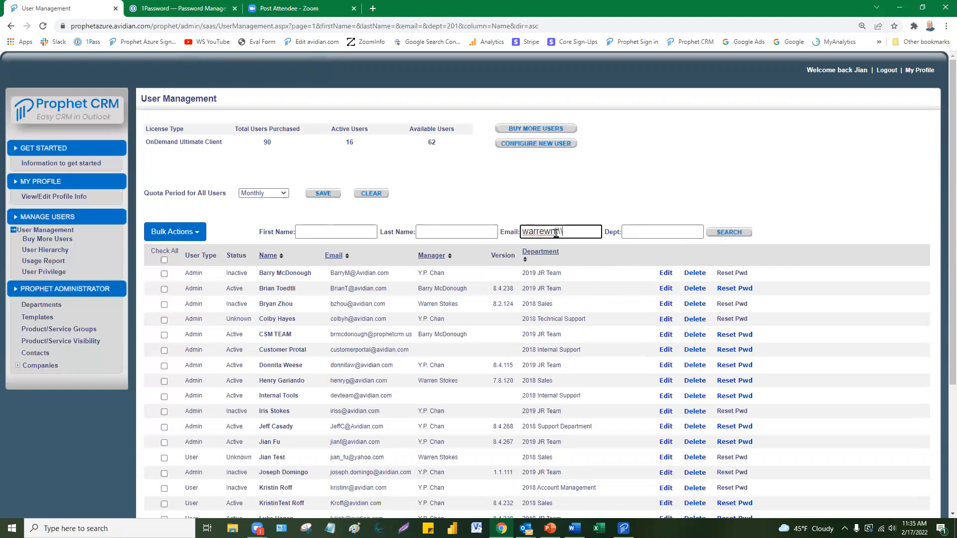
key("BackSpace")
key("BackSpace")
key("BackSpace")
key("BackSpace")
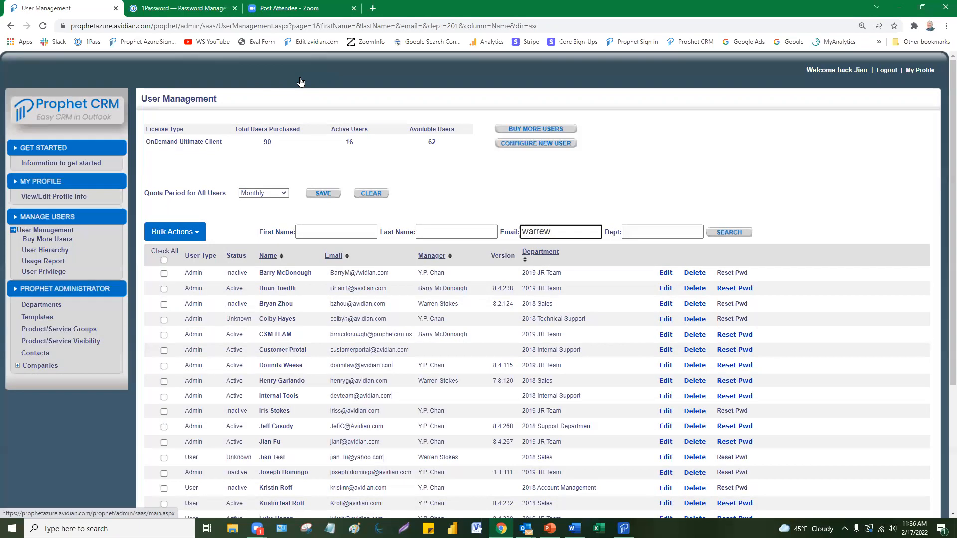
type("ns")
left_click(729, 233)
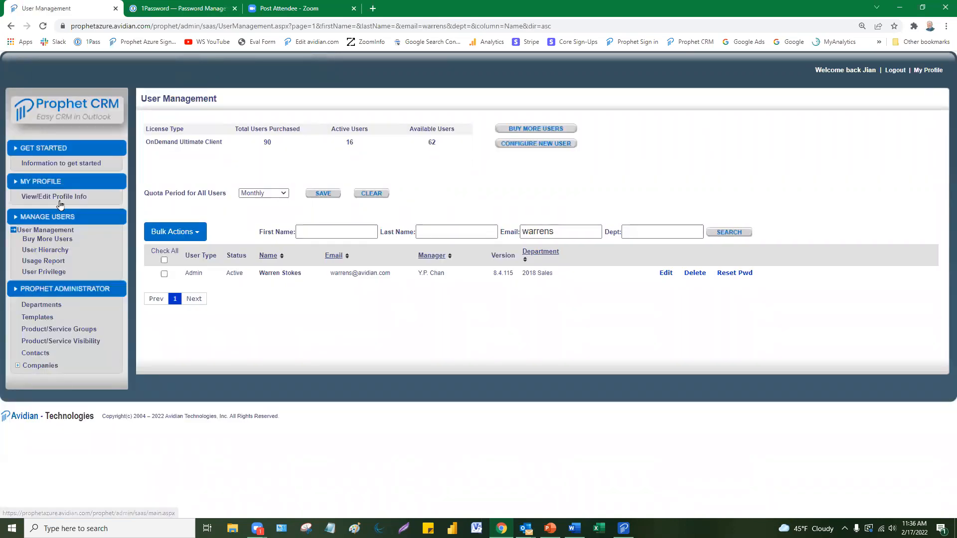
- Show the full user list again and sort it by manager in descending order
left_click(53, 232)
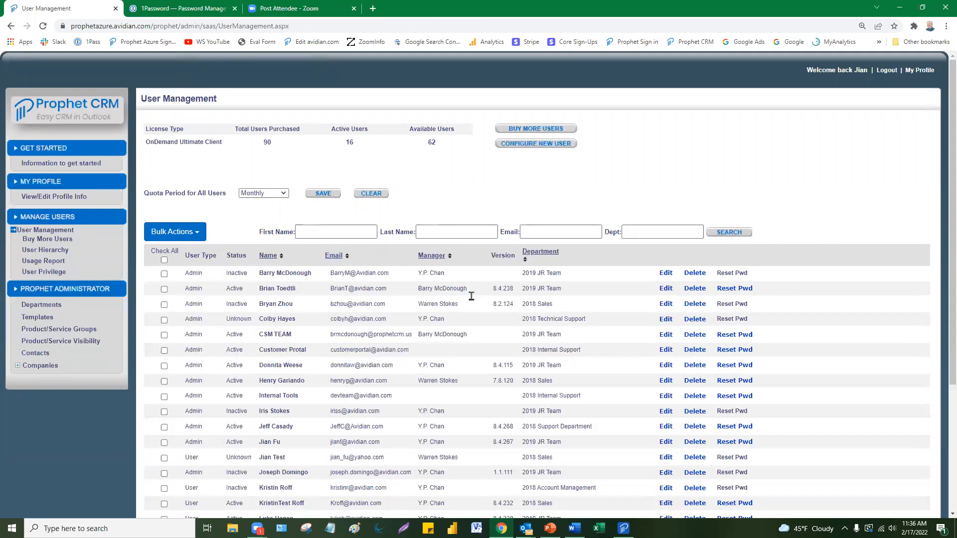
left_click(449, 257)
left_click(448, 257)
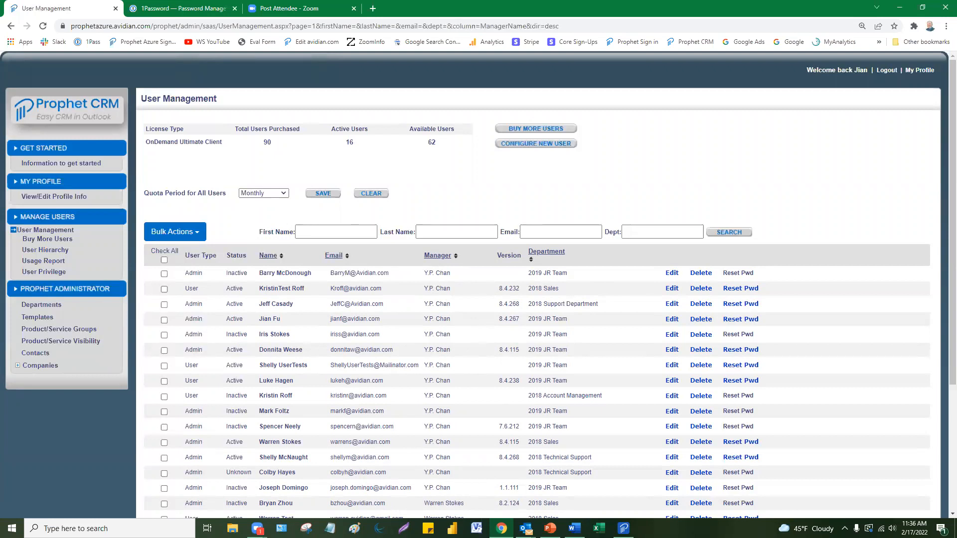
key("alt+Tab")
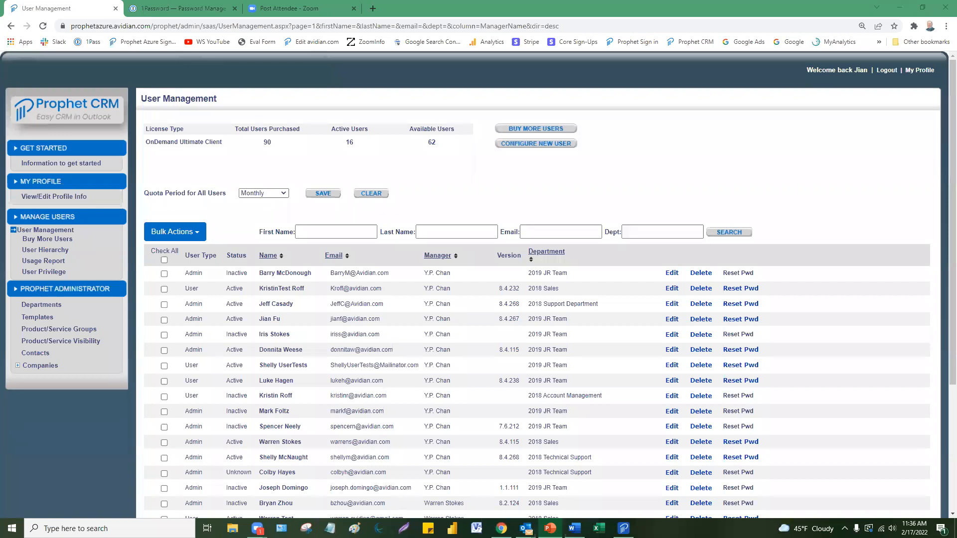
- Open the User Privilege page and examine the users' Analytics Standard and Excel Privilege assignments
left_click(38, 274)
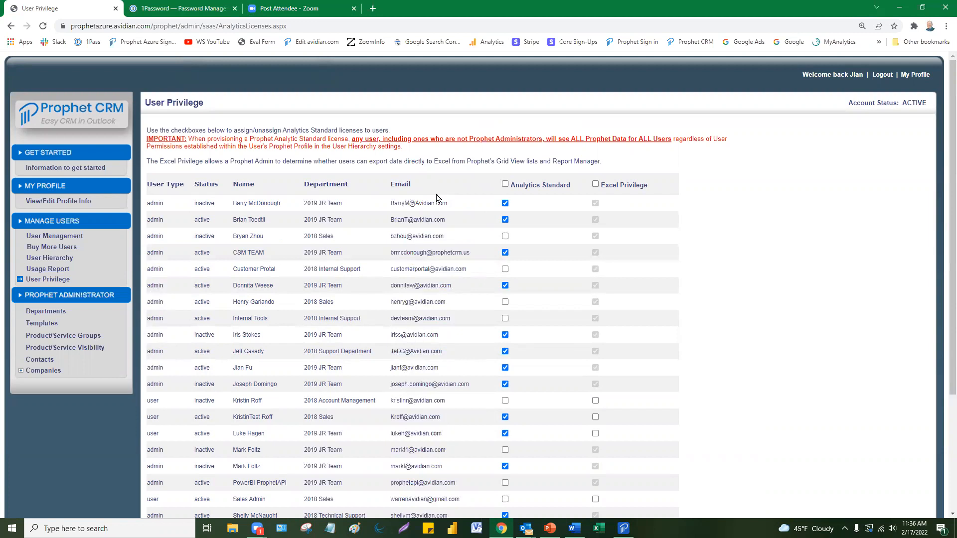
left_click(596, 185)
left_click(538, 191)
scroll(546, 244, "down", 3)
scroll(546, 243, "up", 3)
- Open the Departments page, look through the department list, and view the properties and template of 2018 Client Services
left_click(52, 314)
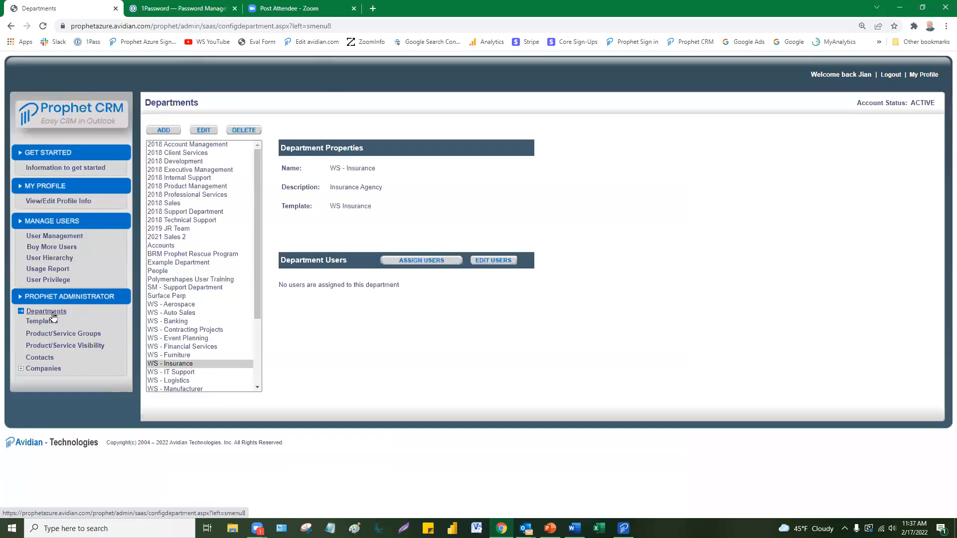
left_click(200, 363)
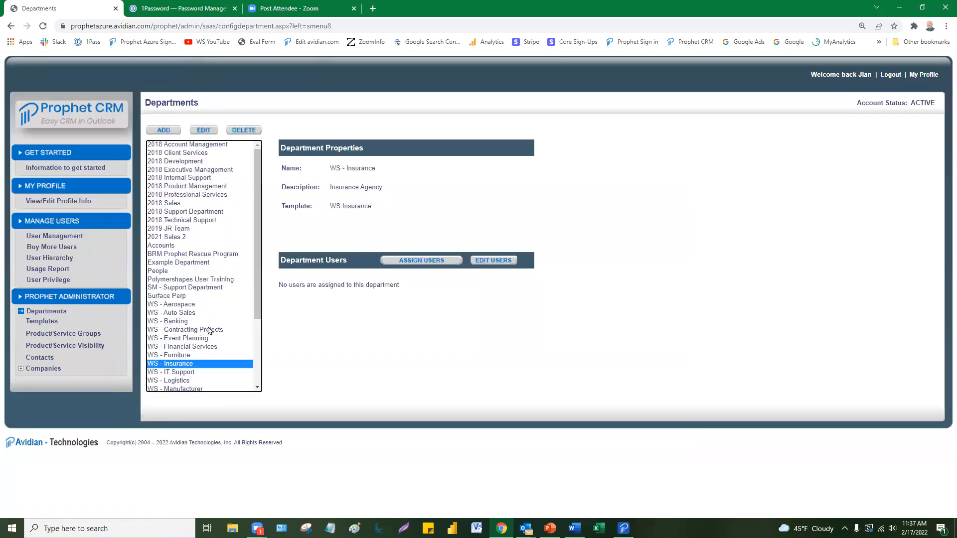
scroll(209, 330, "down", 3)
scroll(210, 331, "up", 3)
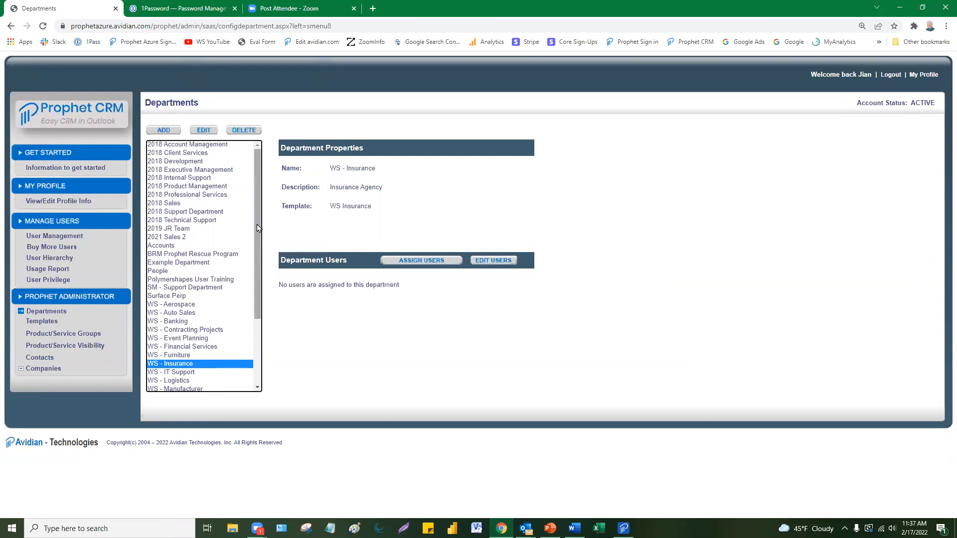
left_click(185, 154)
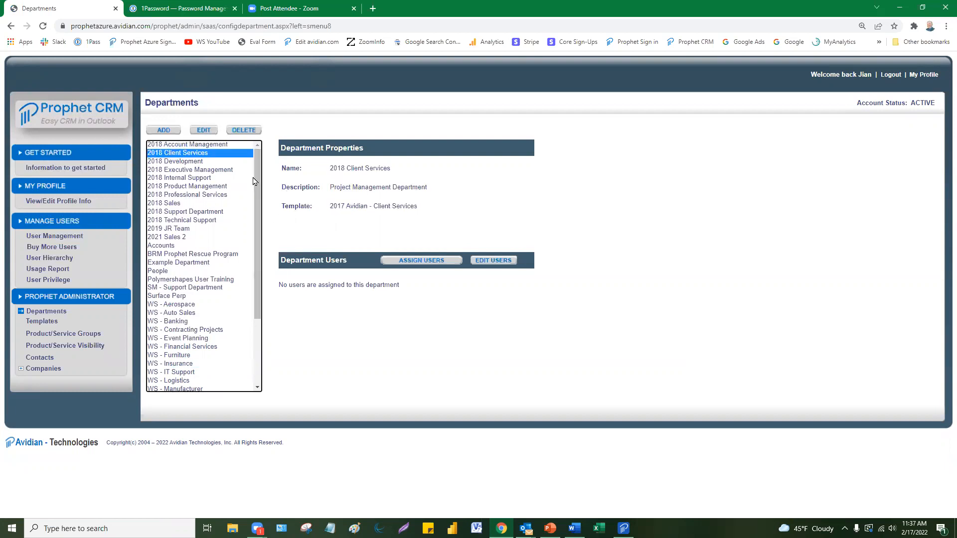
left_click_drag(413, 208, 357, 212)
left_click(364, 213)
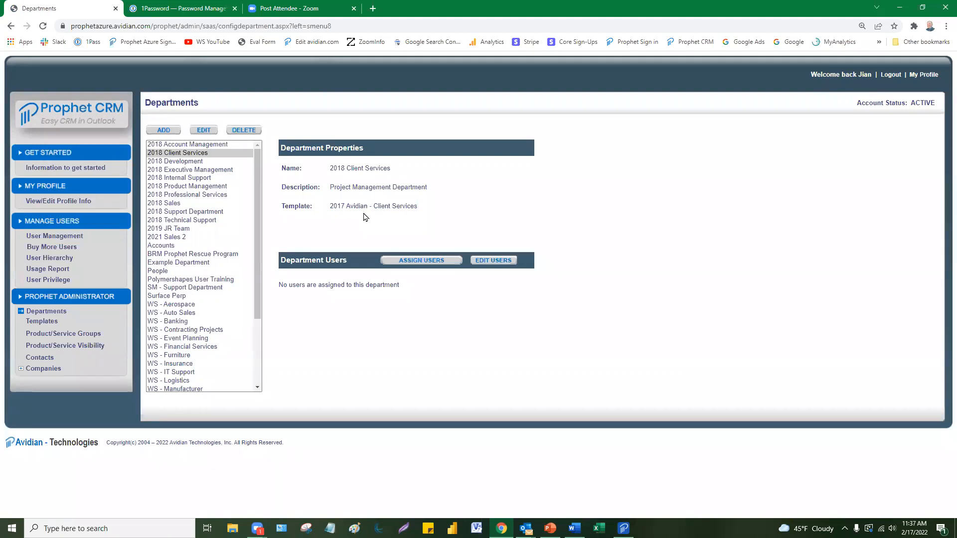
- Open the 2018 Client Services department's properties for editing, examine its name, description and template, and close without saving
left_click(204, 131)
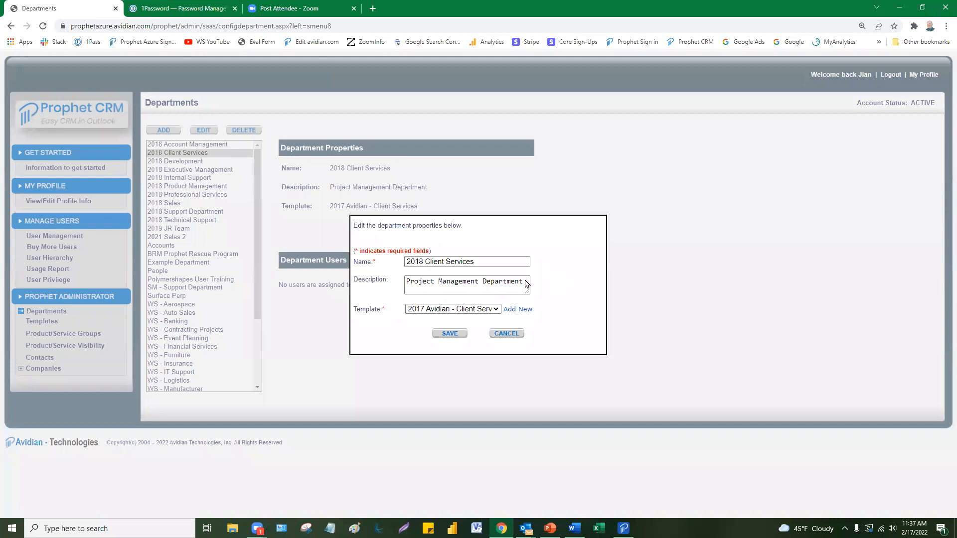
left_click(486, 262)
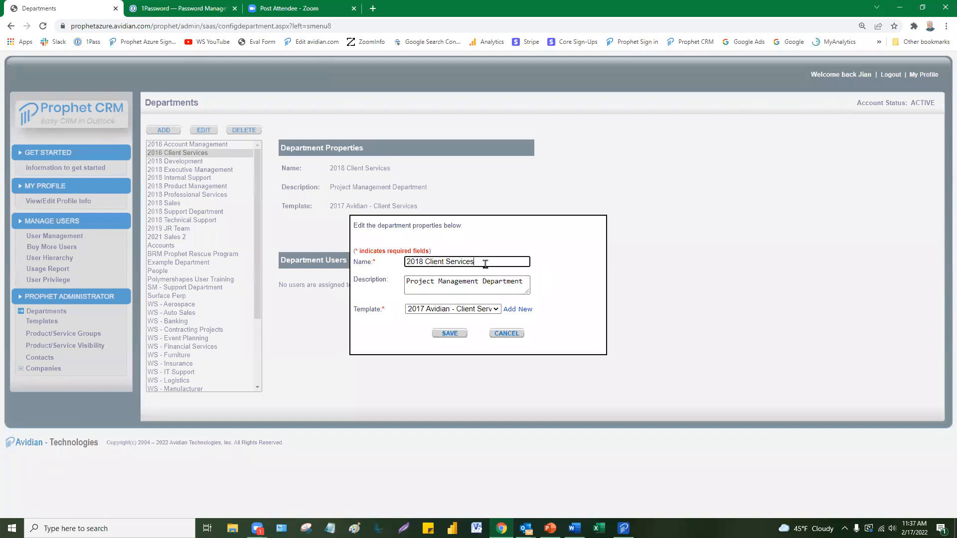
left_click(496, 310)
left_click(497, 309)
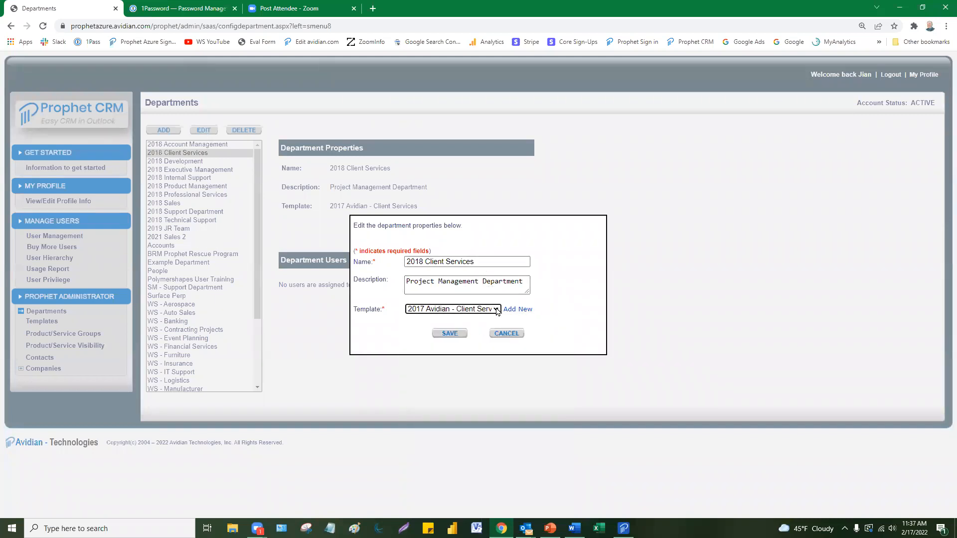
triple_click(461, 281)
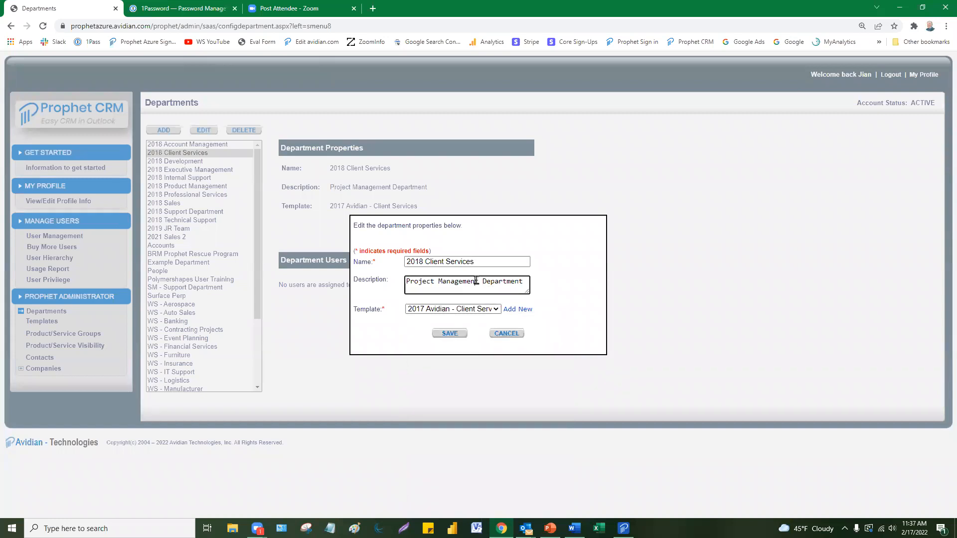
left_click(504, 333)
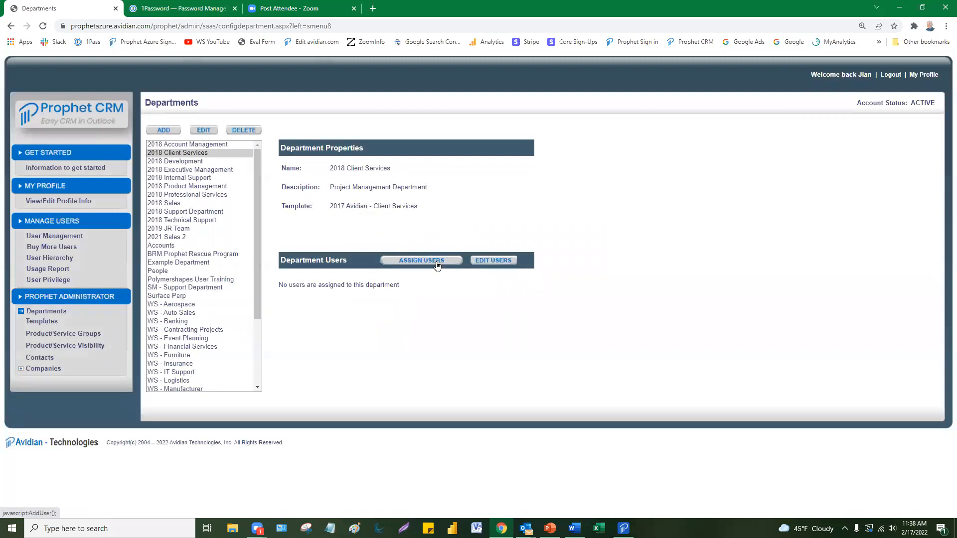
- View the option to edit the department's users, stay on the Departments page, and reselect 2018 Client Services
left_click(504, 261)
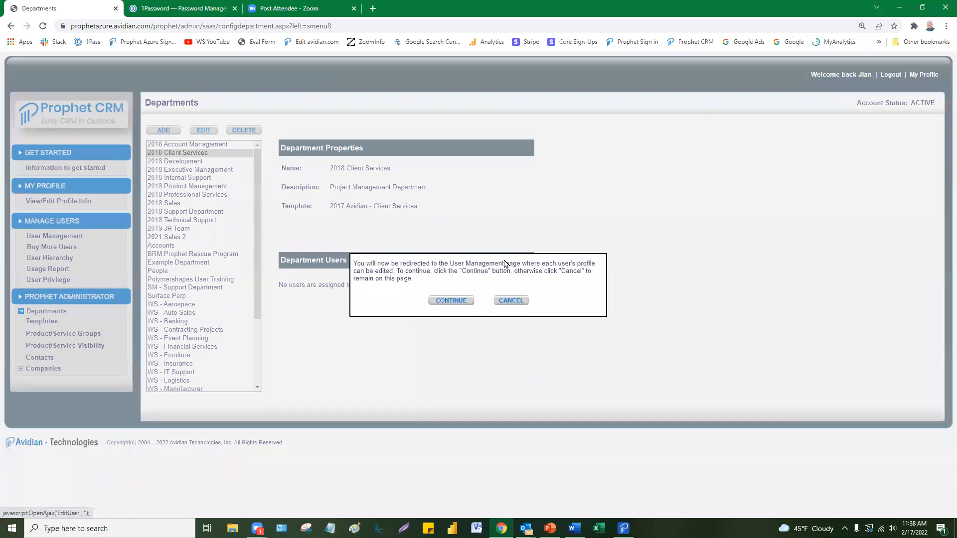
left_click(507, 302)
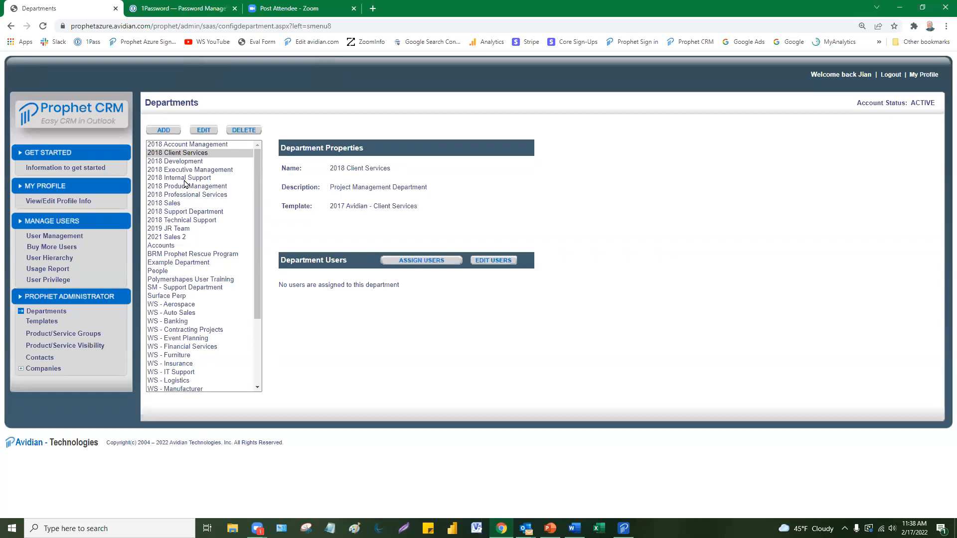
left_click(181, 154)
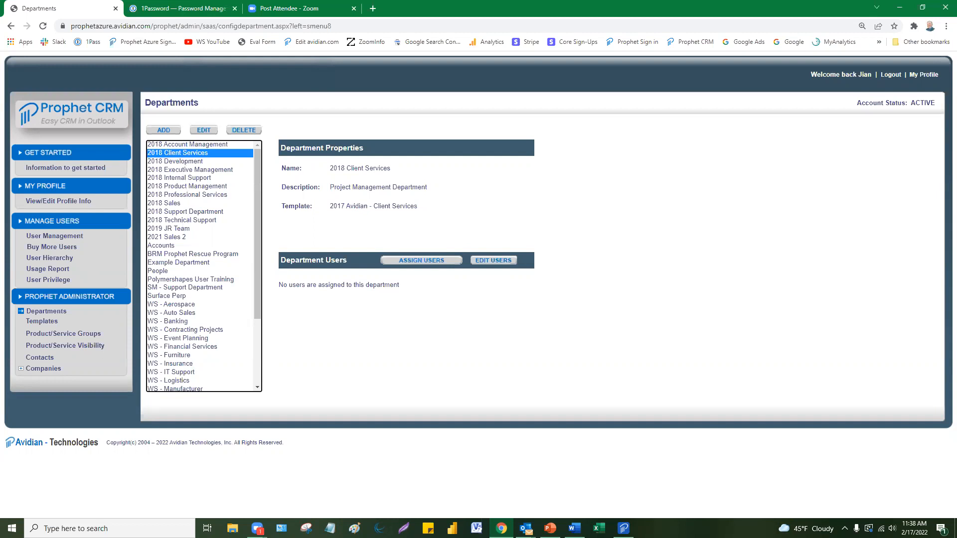
- Switch to the Outlook Opportunity Manager and open the School of Rock Music Coordinator opportunity at its Products/Services
key("alt+Tab")
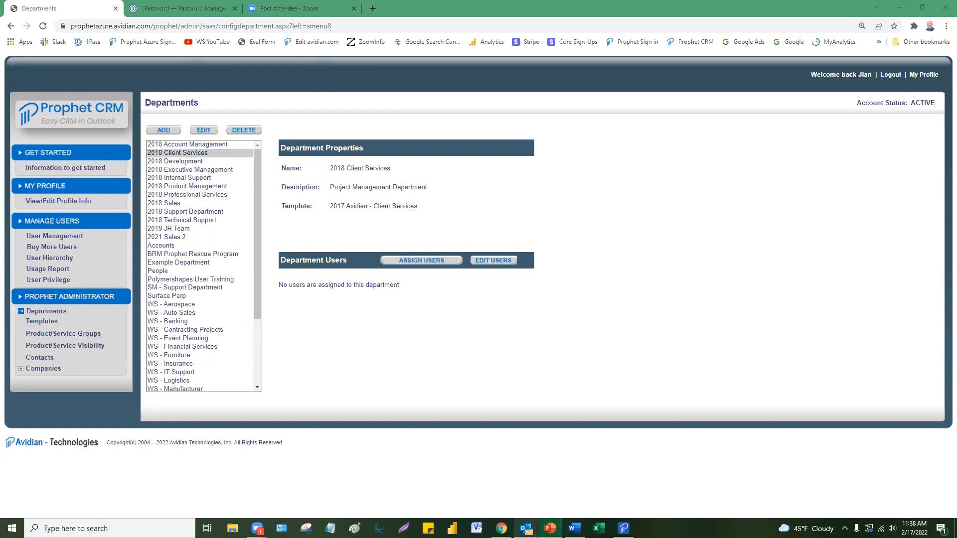
left_click(526, 529)
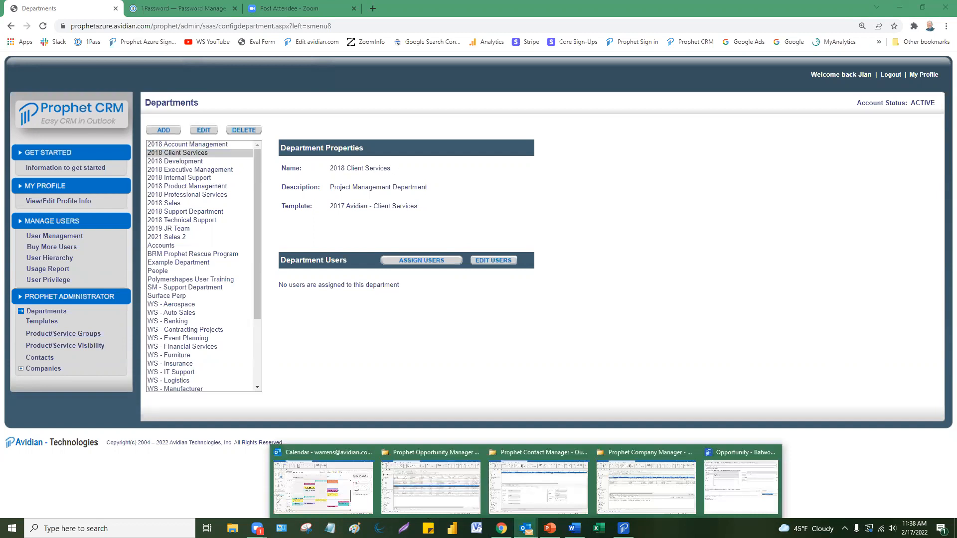
left_click(431, 486)
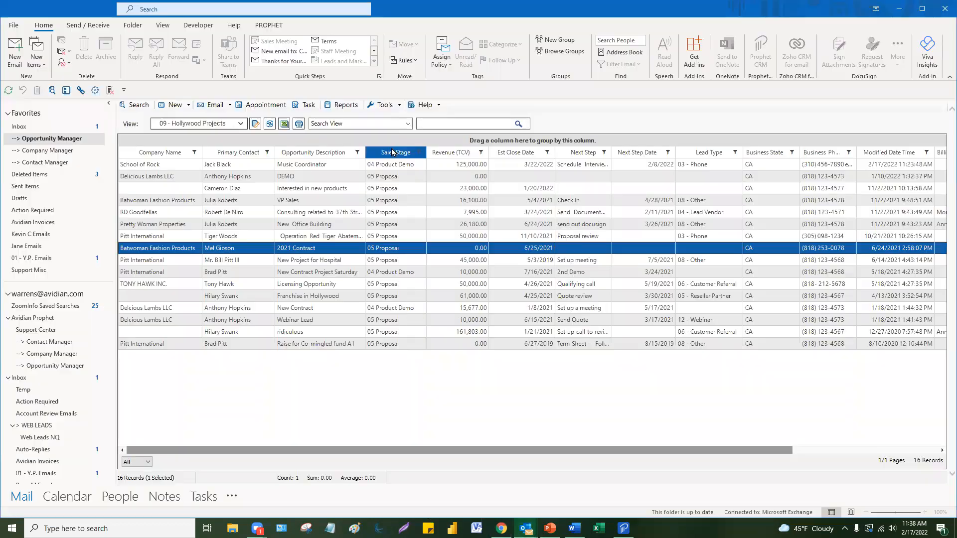
double_click(216, 165)
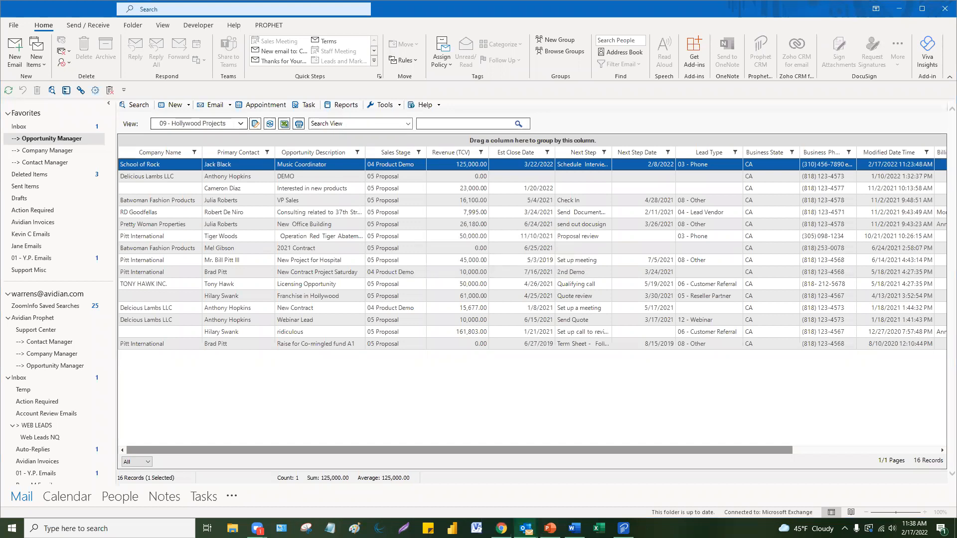
left_click_drag(373, 42, 471, 32)
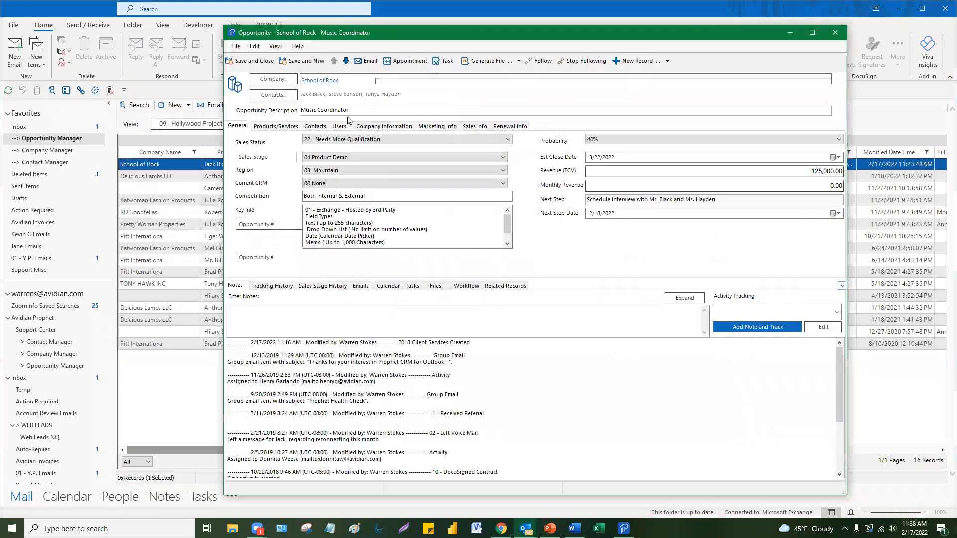
left_click(286, 131)
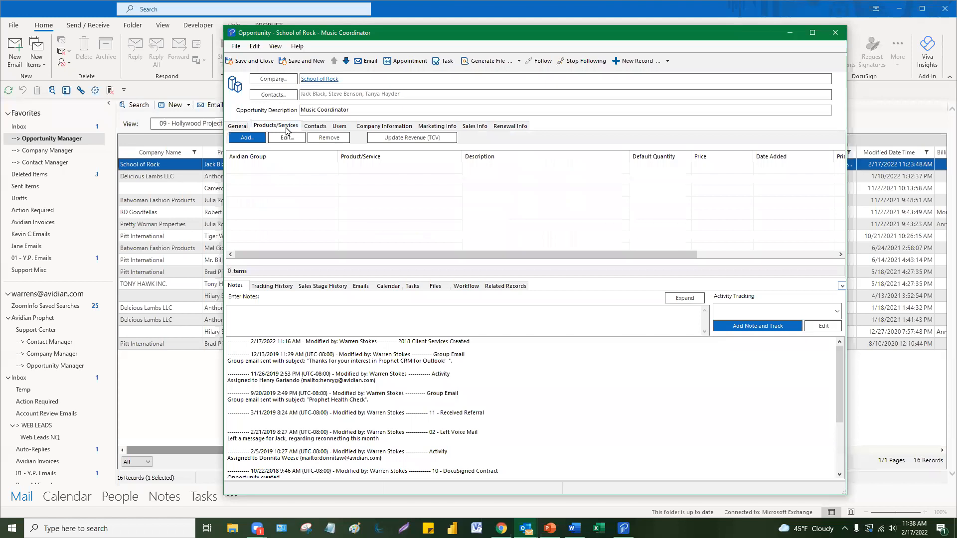
left_click(238, 126)
left_click(276, 127)
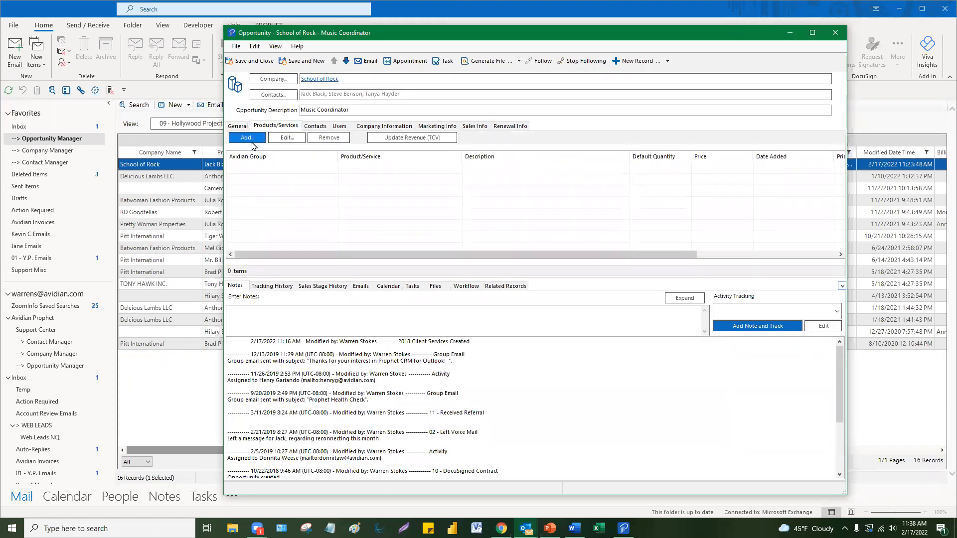
- Start a new product entry for the opportunity with the Implementation group and Premier Plus Implementation (40 Hours Maximum)
left_click(252, 141)
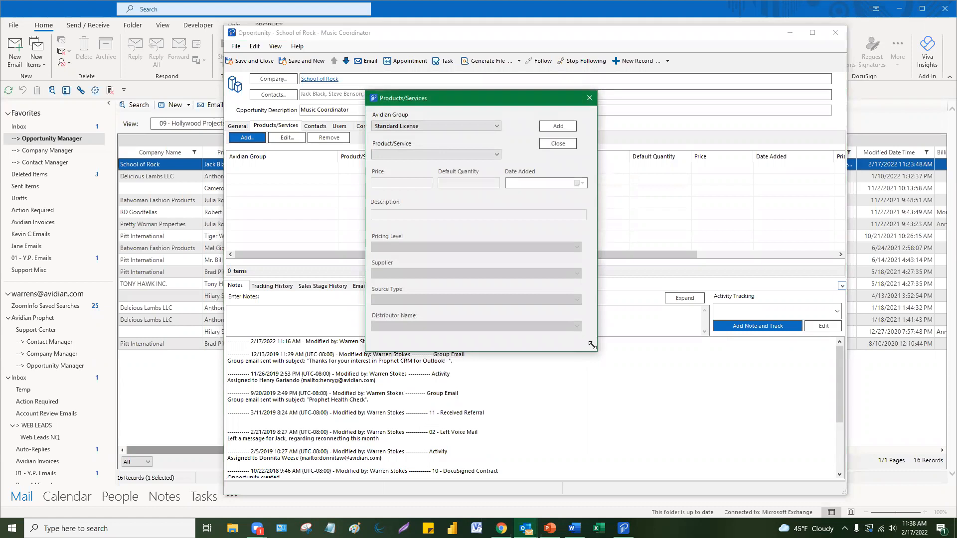
left_click_drag(591, 350, 644, 426)
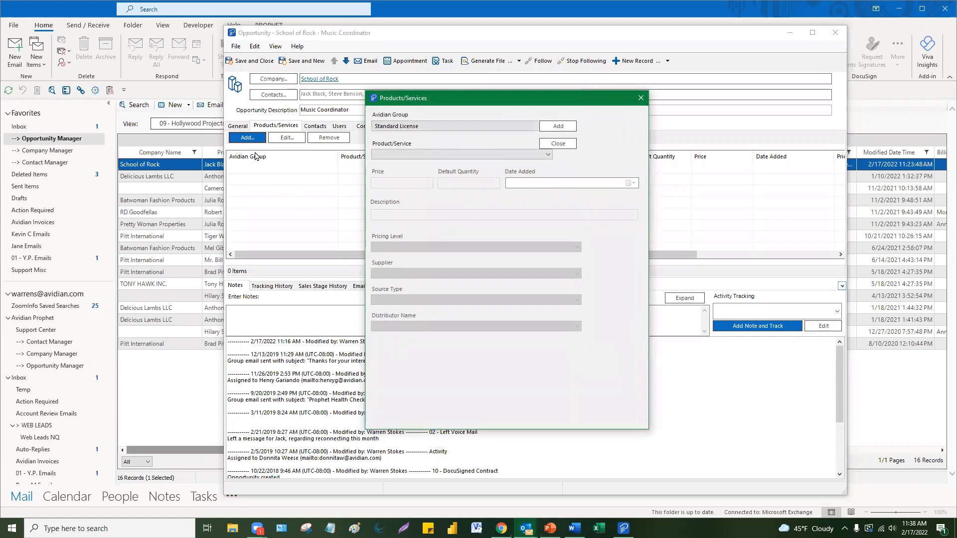
left_click(403, 128)
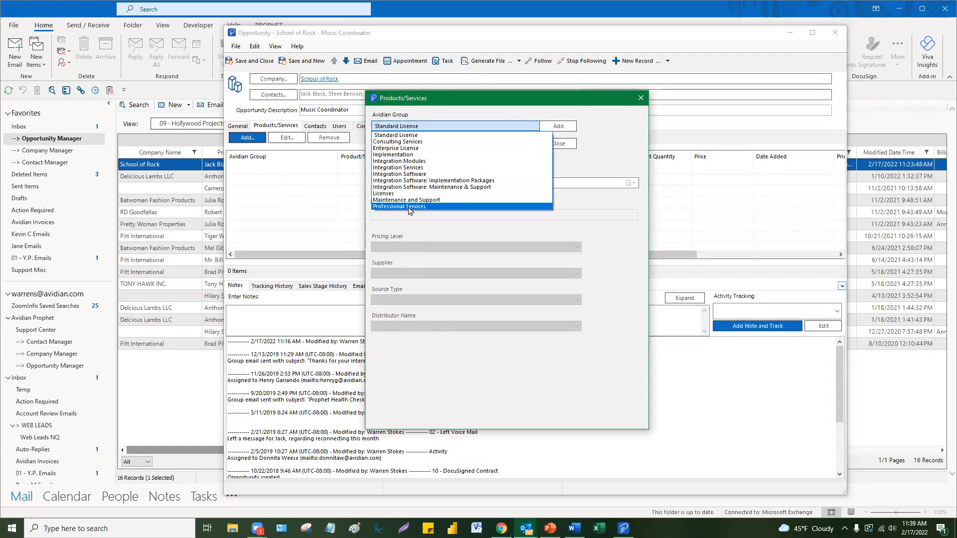
left_click(403, 155)
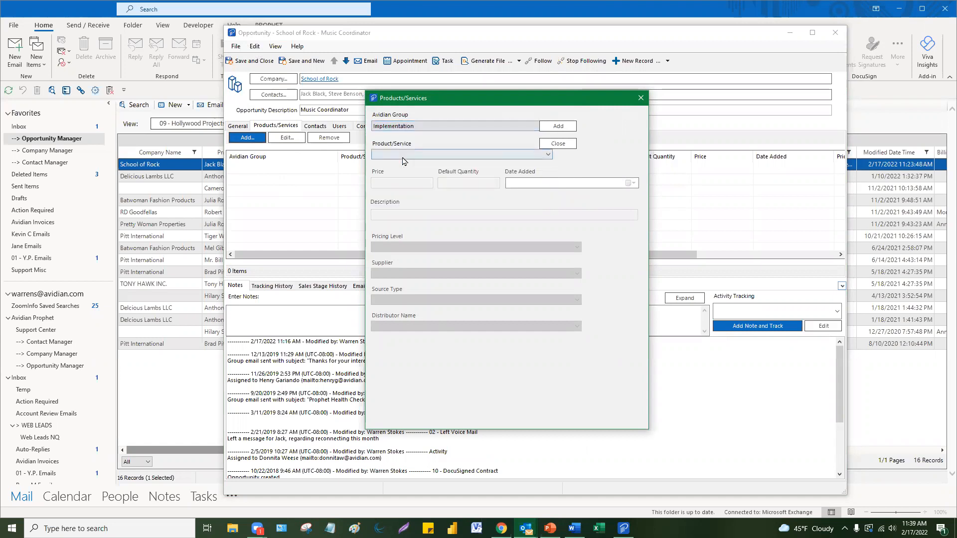
left_click(501, 156)
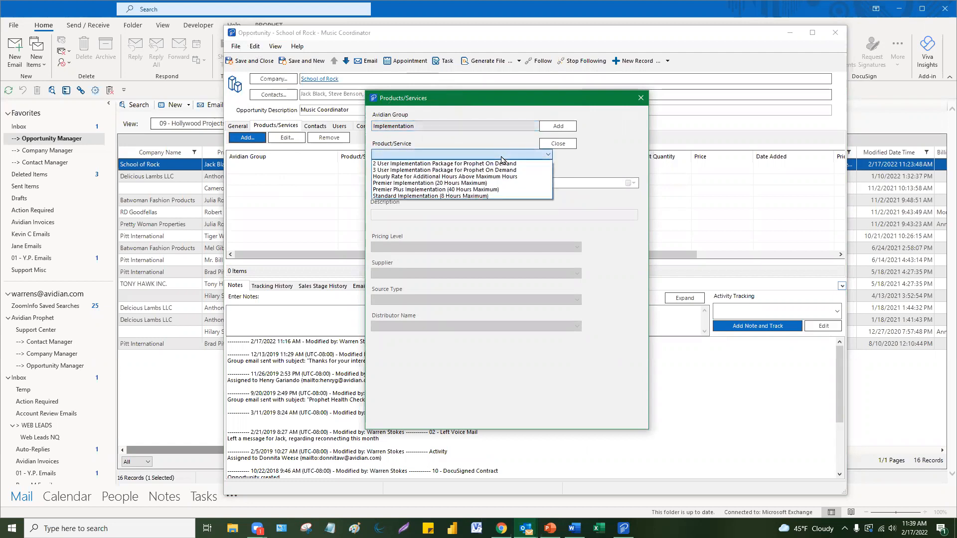
left_click(494, 190)
double_click(404, 182)
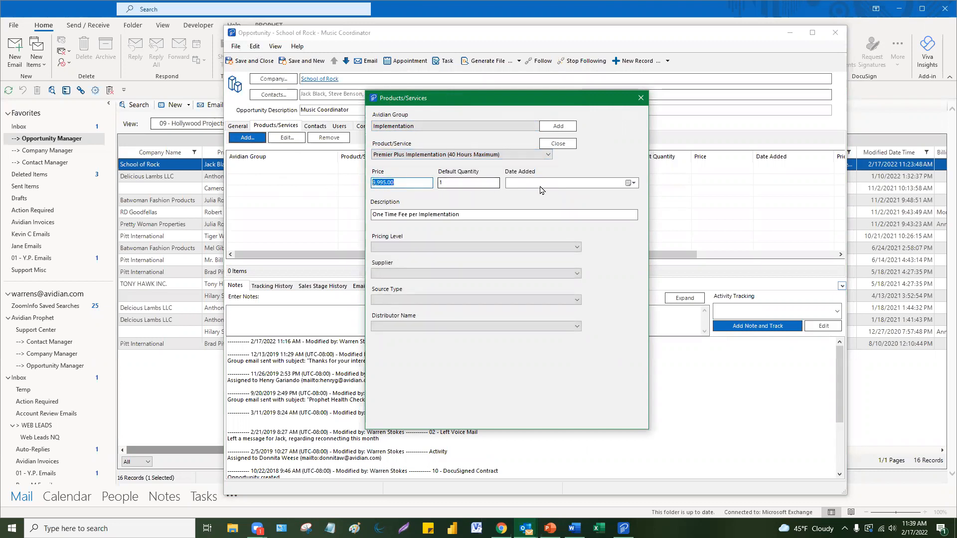
- Set the product's Date Added to 2/17/2022 and check its description text
left_click(633, 183)
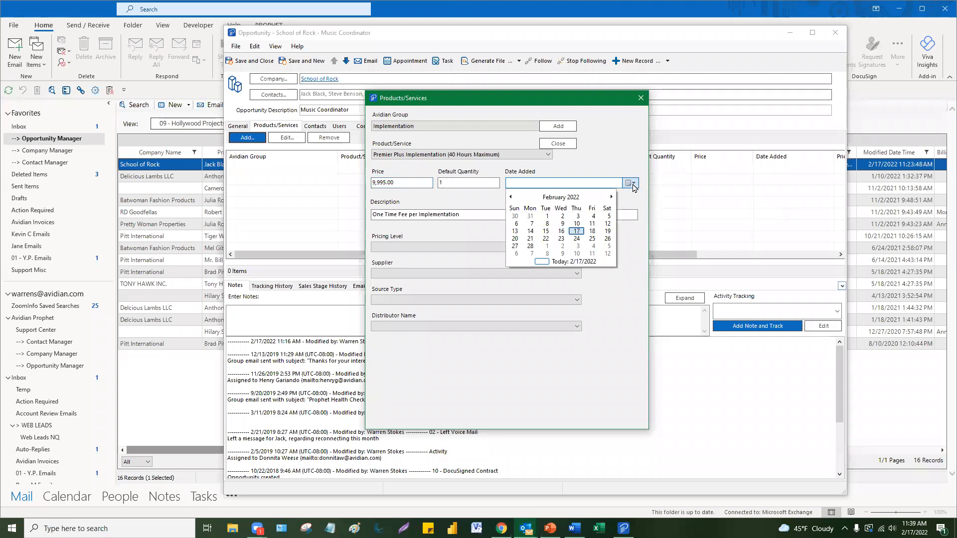
left_click(578, 232)
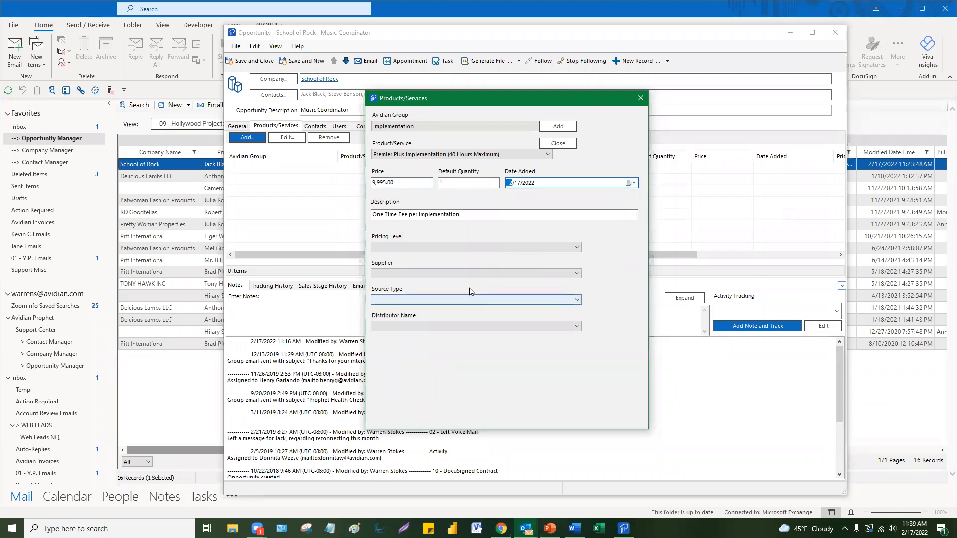
left_click(447, 219)
left_click_drag(463, 213, 371, 213)
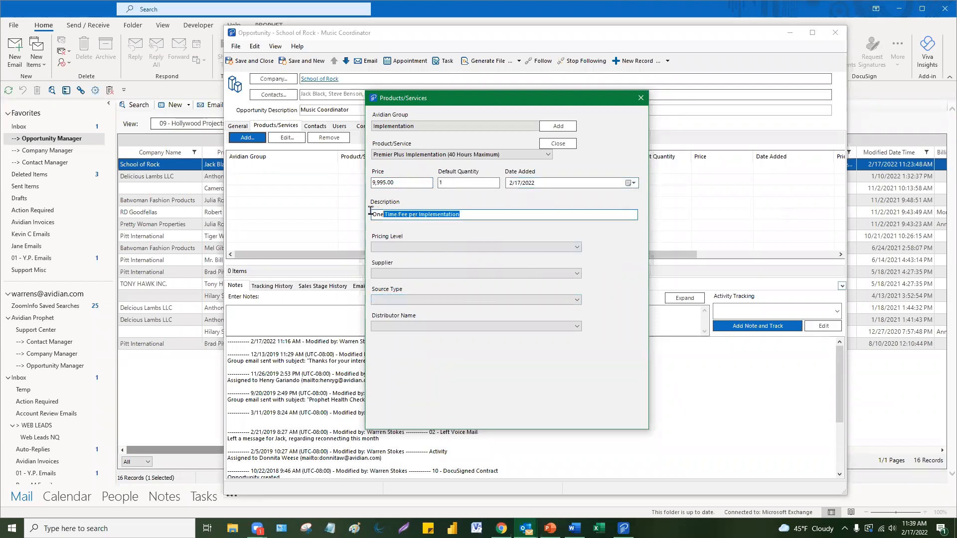
left_click(474, 214)
- Set pricing Level 2, Supplier Name 4, source Domestic Distributor and distributor Future Electronics, and add the product to the opportunity
left_click(437, 247)
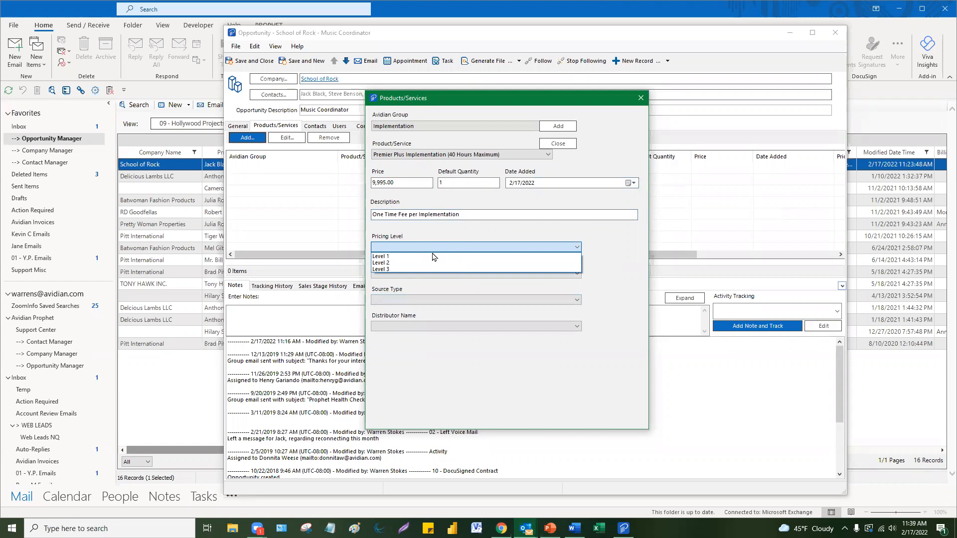
left_click(429, 263)
left_click(421, 273)
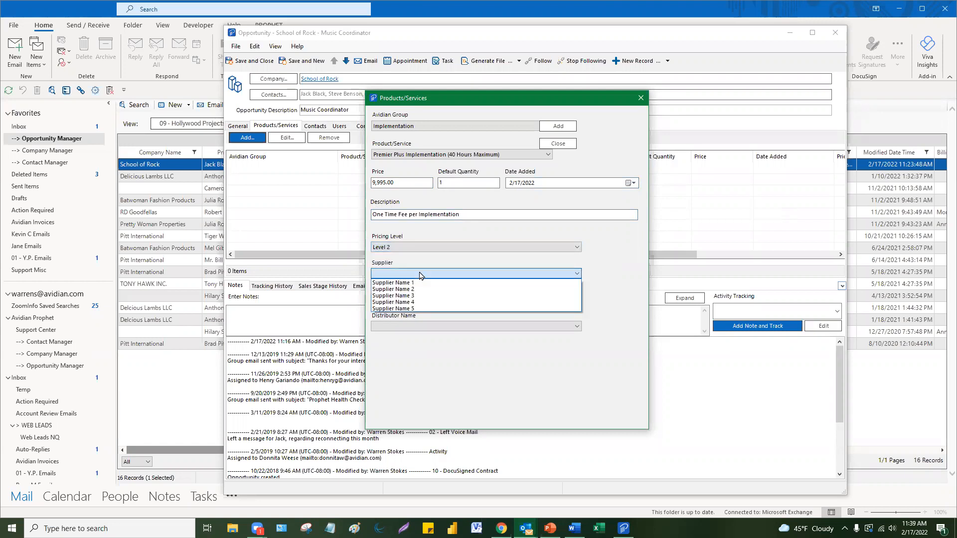
left_click(419, 302)
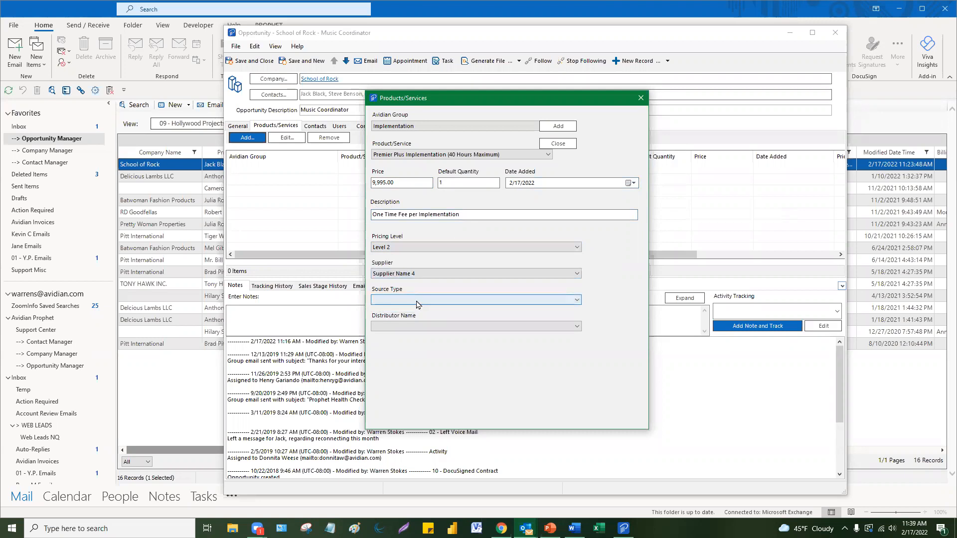
left_click(397, 249)
left_click(406, 300)
left_click(408, 308)
left_click(408, 325)
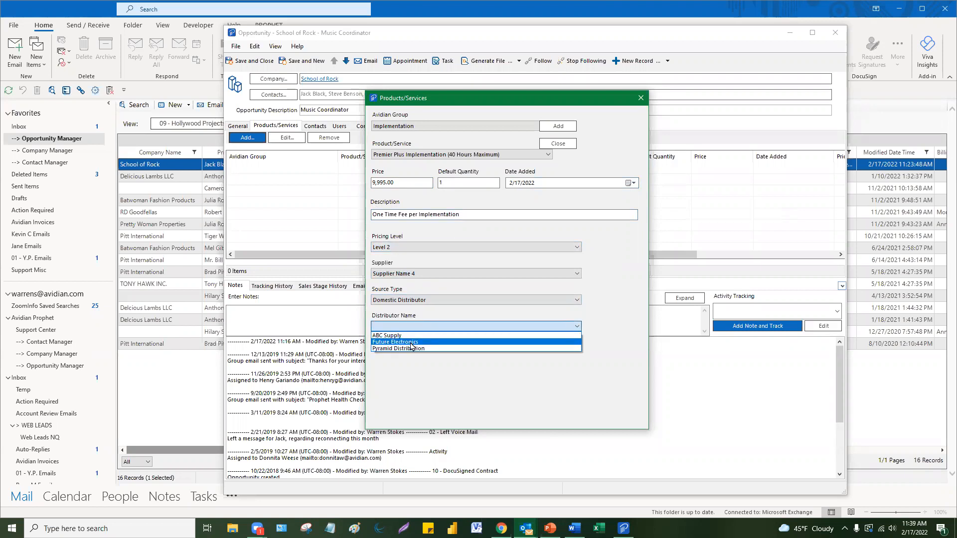
left_click(411, 343)
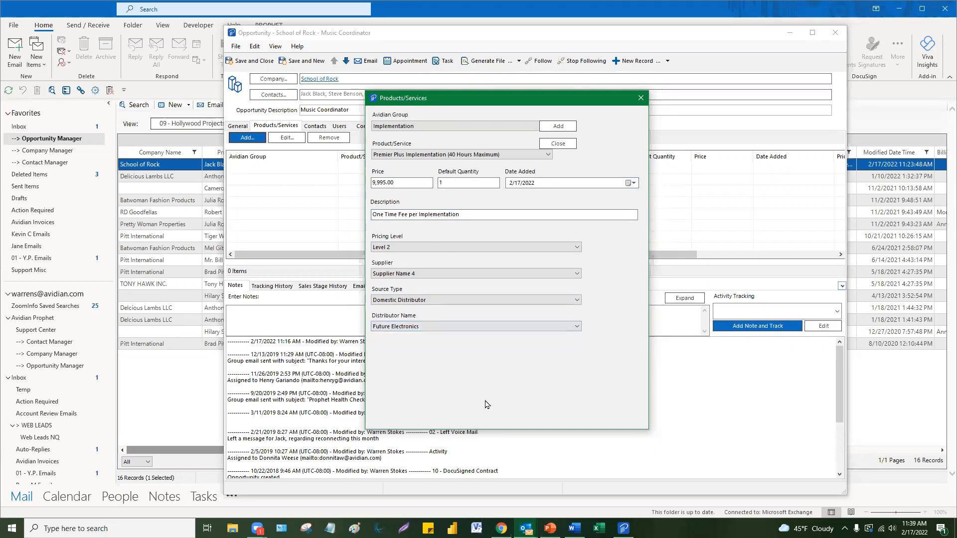
left_click(558, 126)
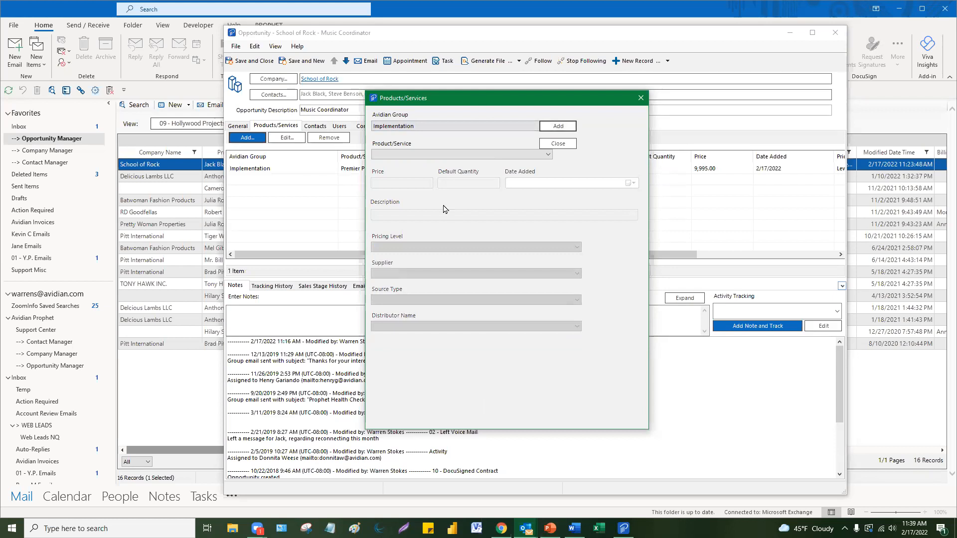
- Add the Market Feasibility product from the Consulting Services group to the opportunity
left_click_drag(537, 95, 503, 217)
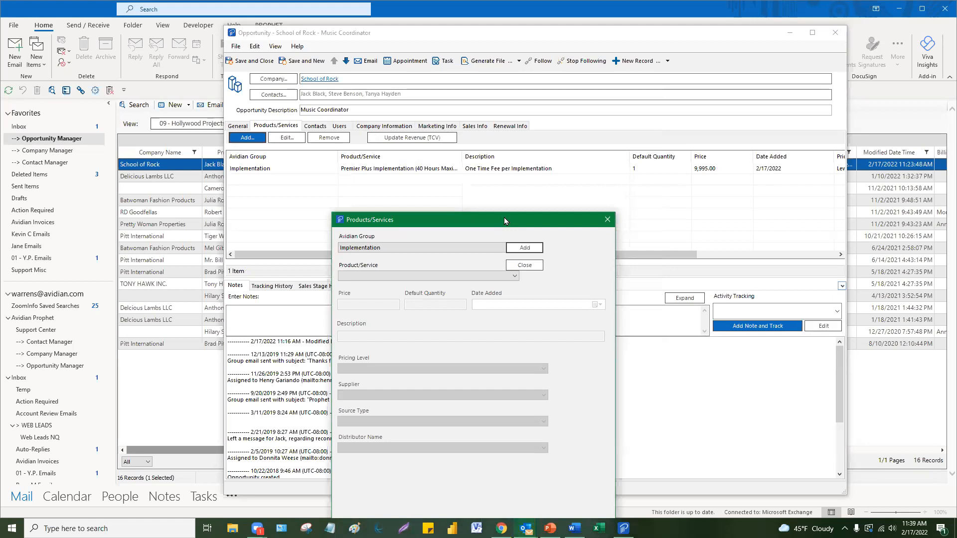
left_click_drag(504, 218, 520, 53)
left_click(417, 83)
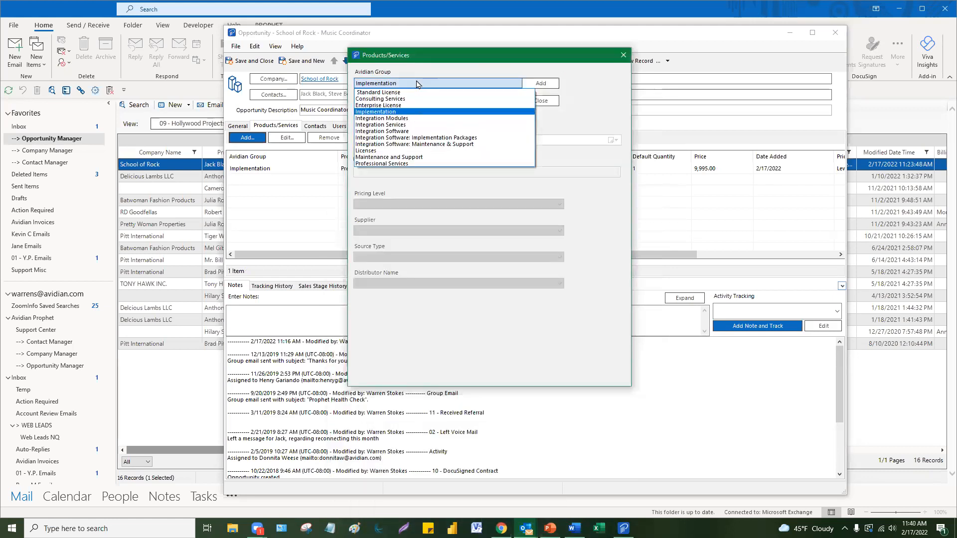
left_click(403, 99)
left_click(396, 111)
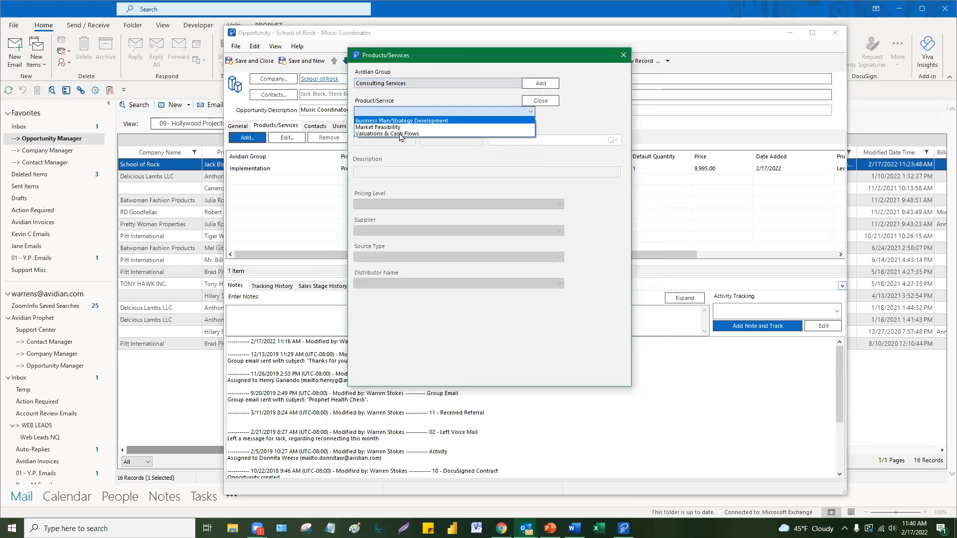
left_click(398, 127)
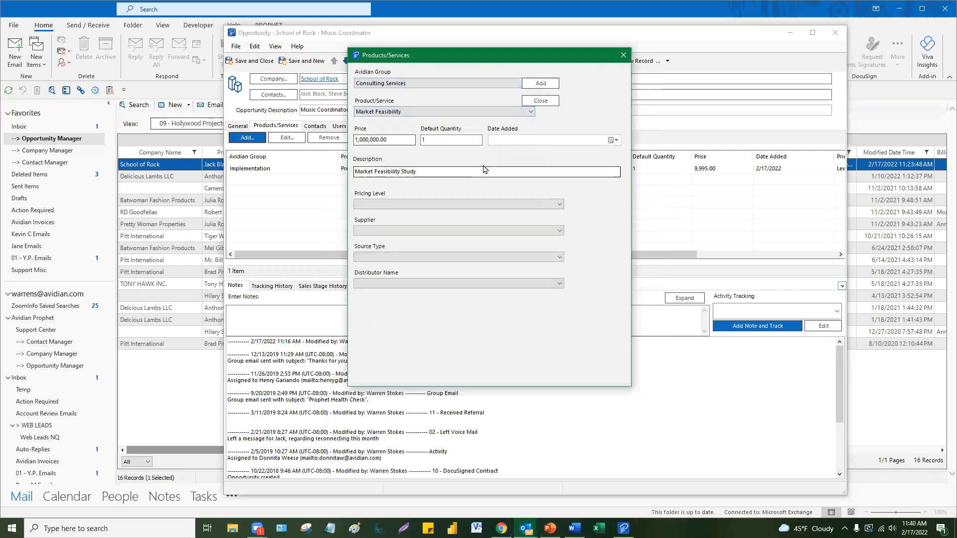
key("Return")
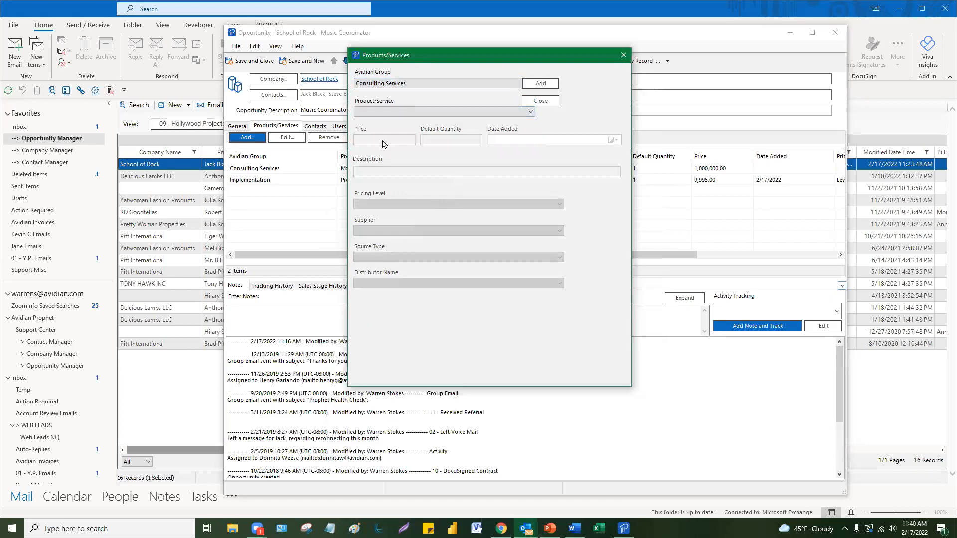
- Look over the Consulting Services product choices and select Import Product Data from Excel in the Import and Export Wizard
left_click(443, 111)
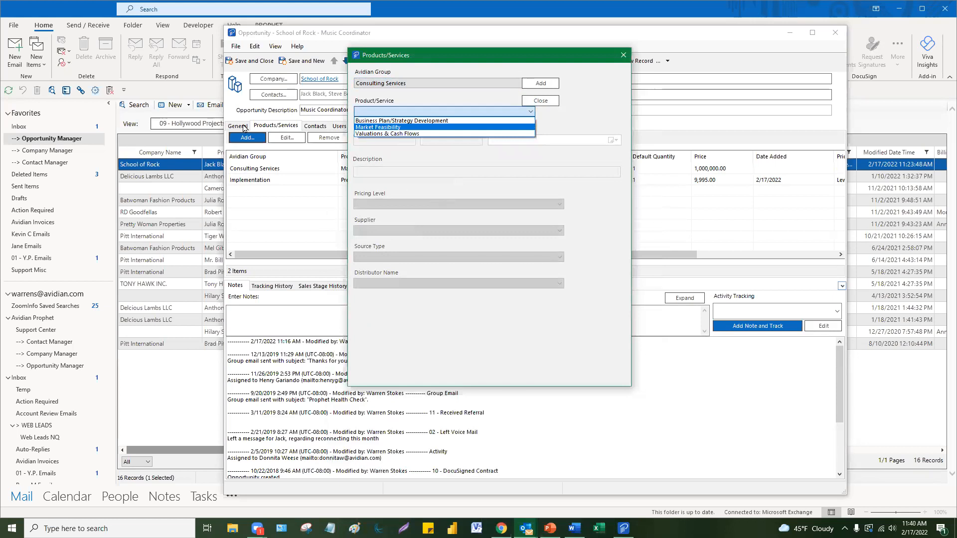
left_click(367, 128)
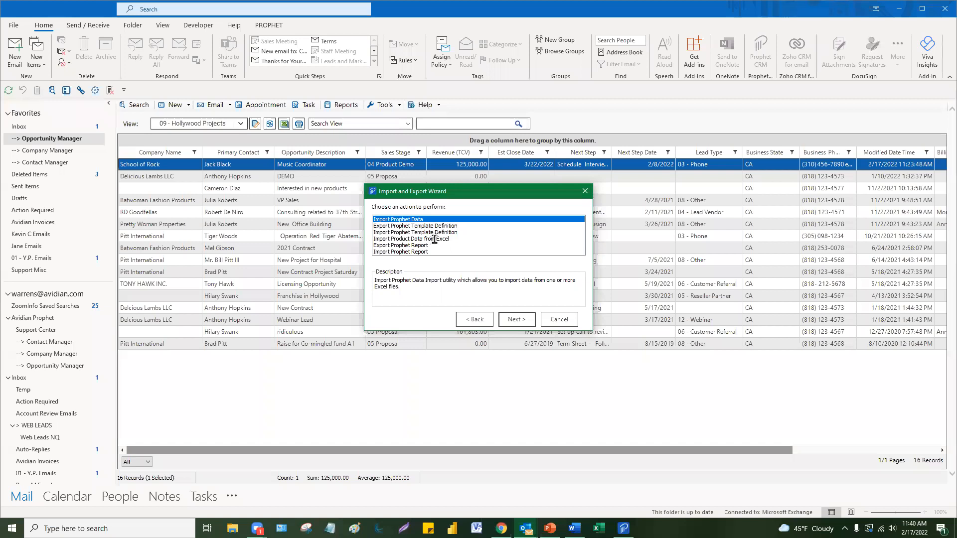
left_click(434, 239)
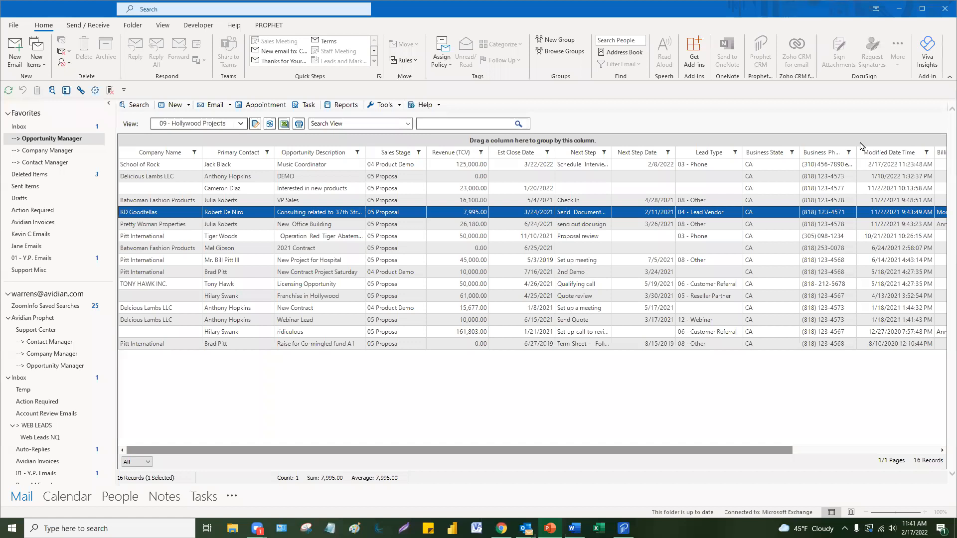
- Switch to the PowerPoint presentation and show its closing Contact Us For More Information slide
key("Down")
key("Down")
key("Down")
key("Down")
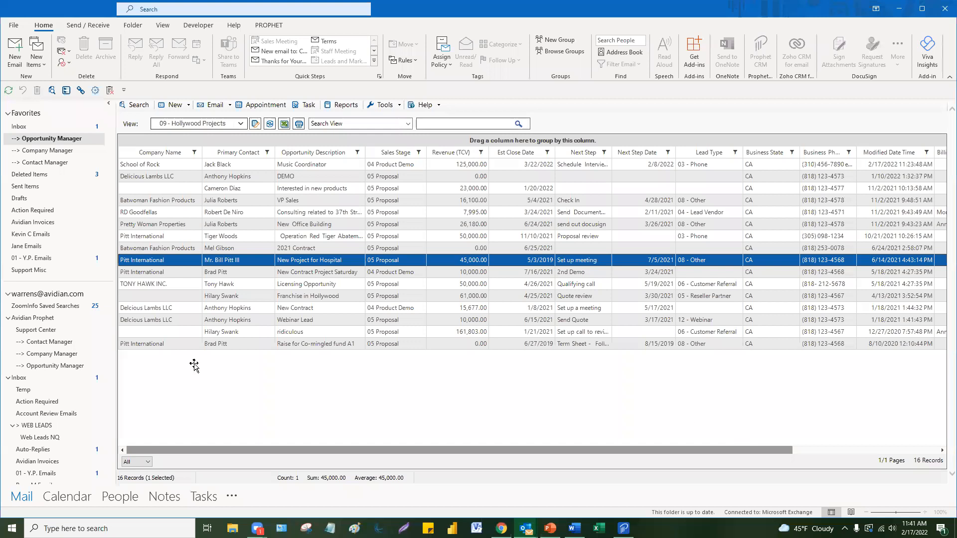
left_click(549, 528)
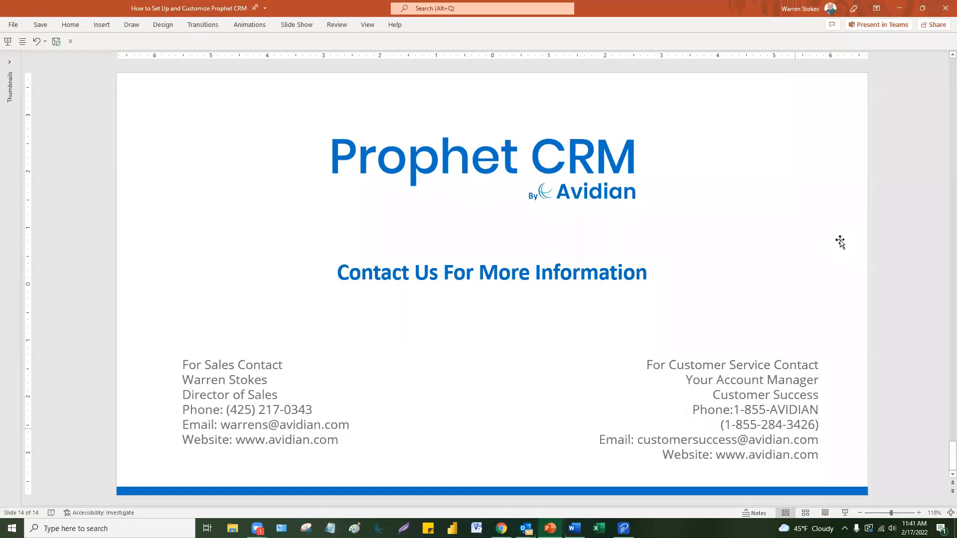